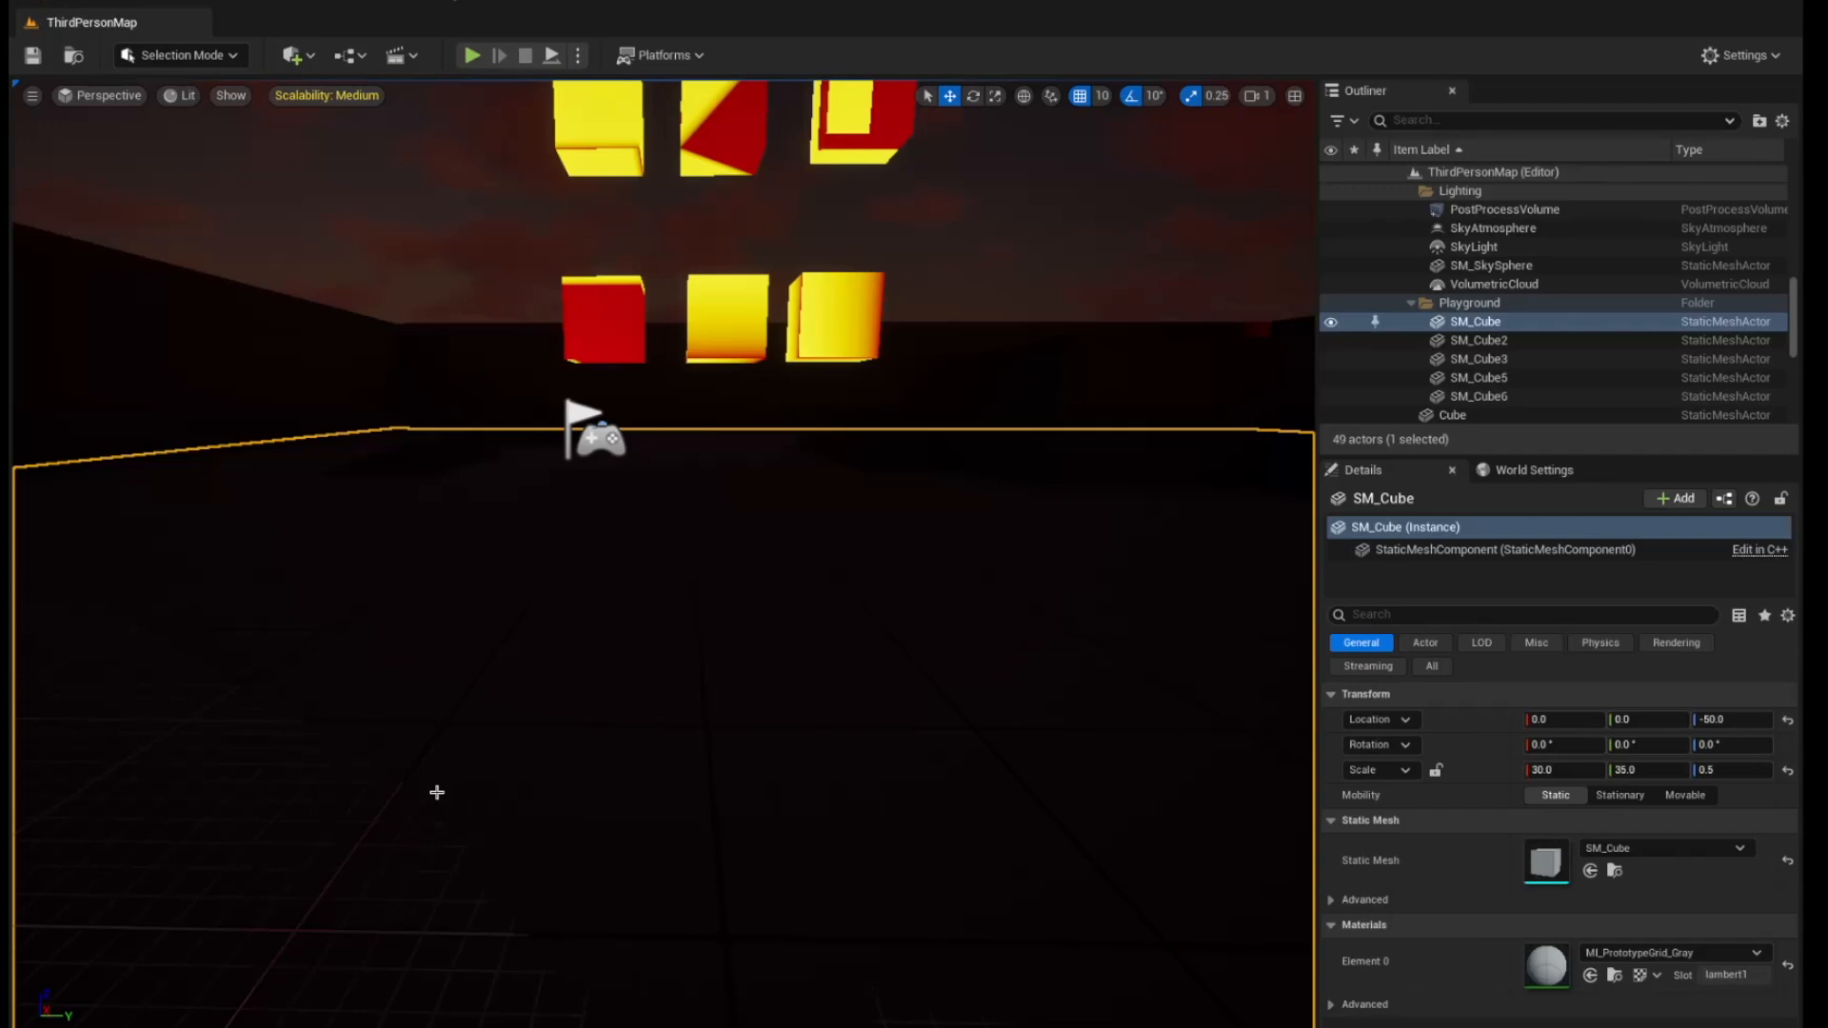
# Play-test the level, viewing the gradient cubes from several positions and the three-color gradient UI overlay, and stop the play session
pyautogui.hotkey('alt', 'p')
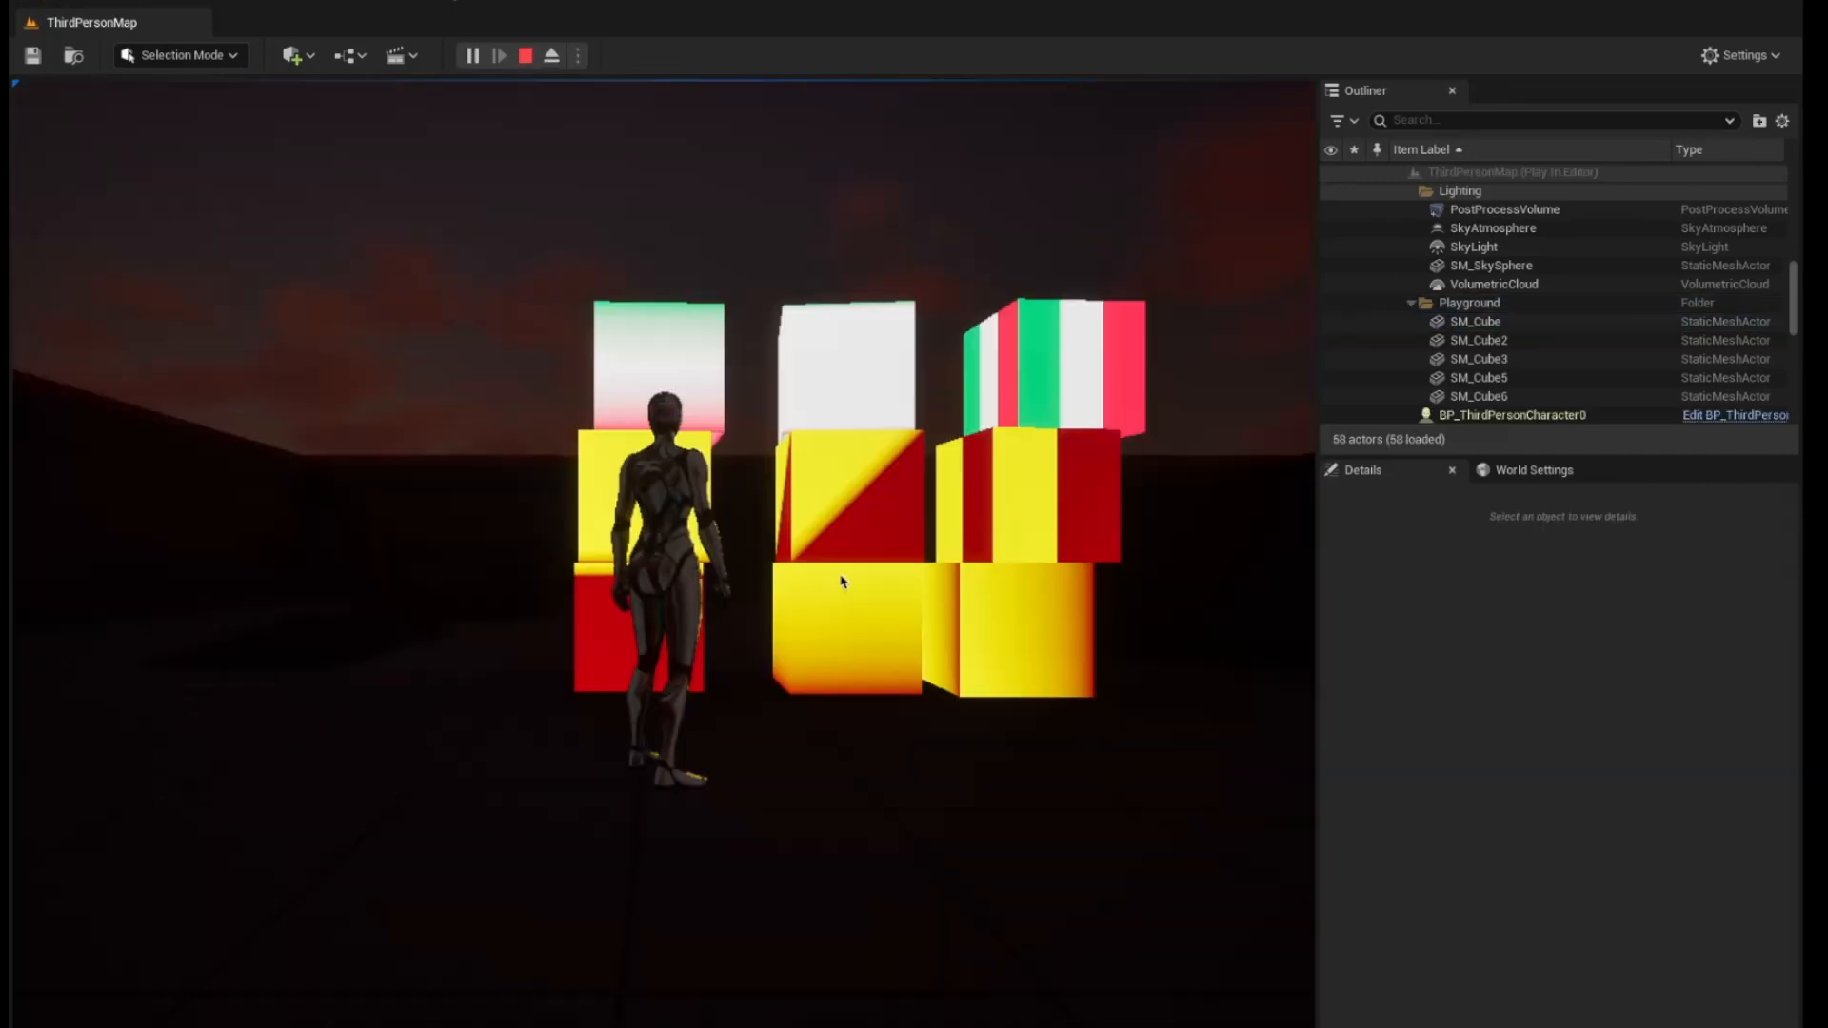
pyautogui.click(842, 582)
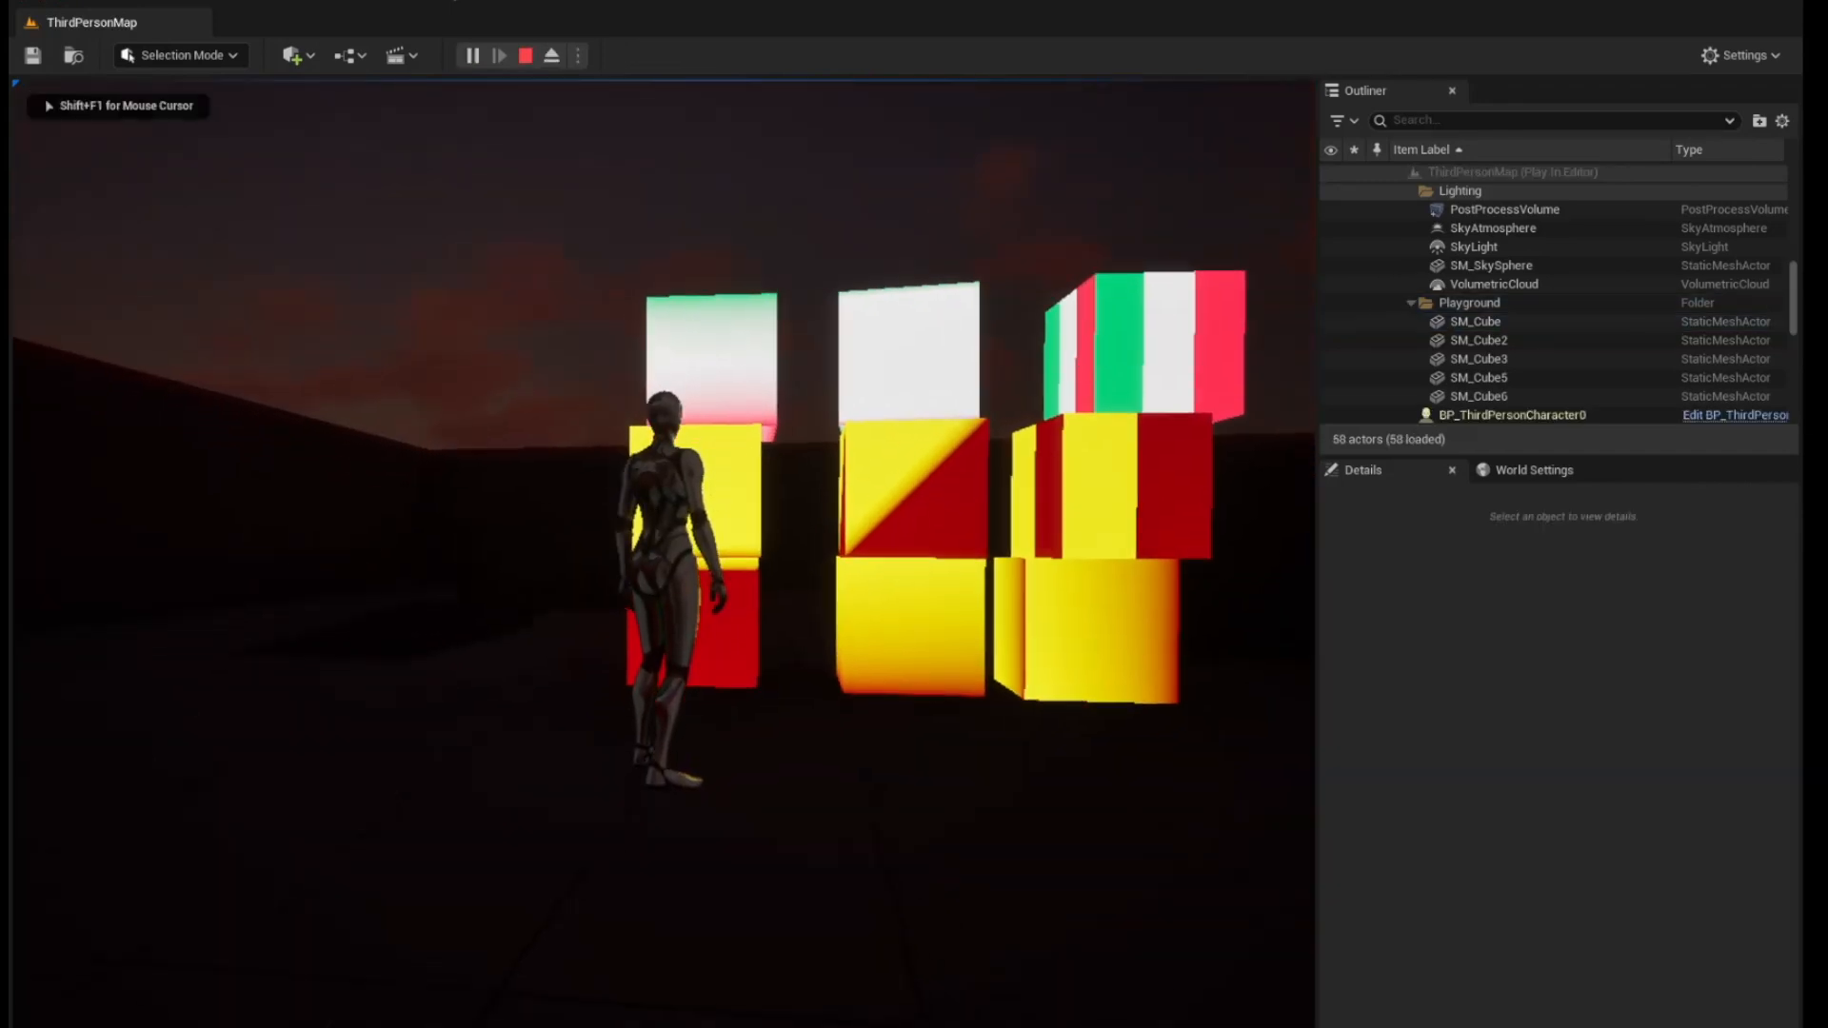
pyautogui.press('d')
pyautogui.press('s')
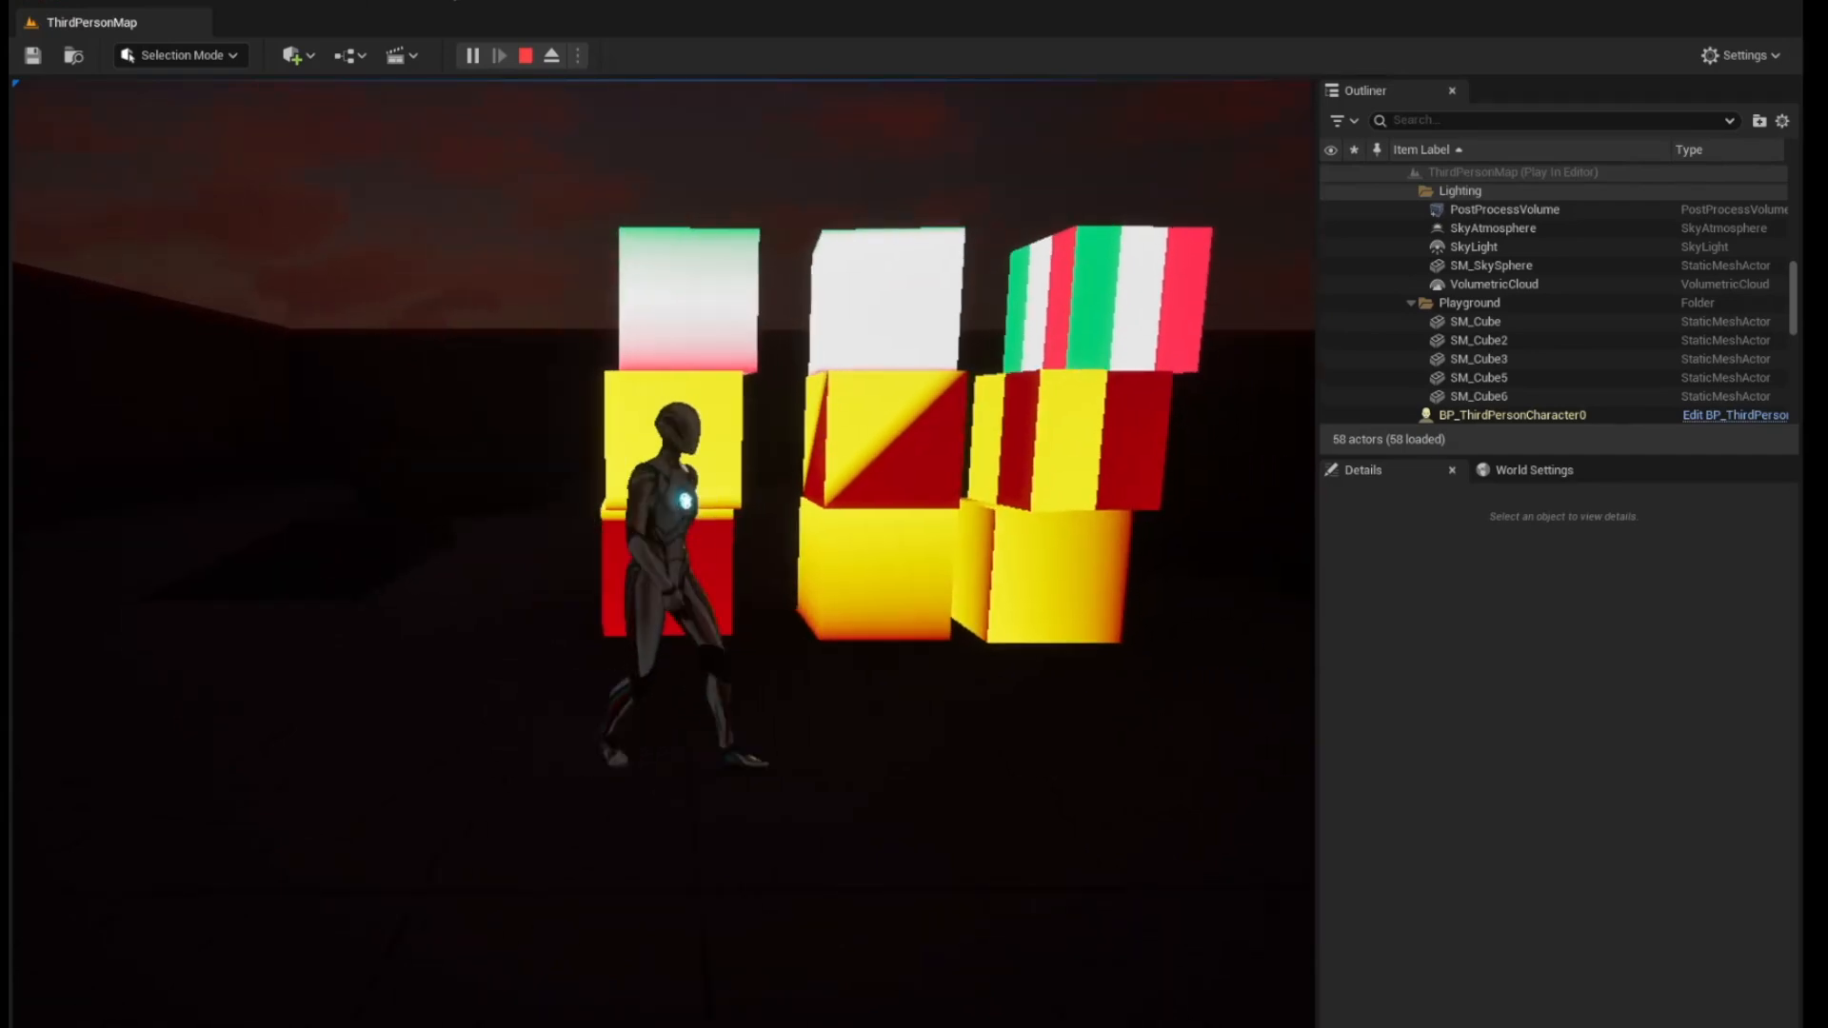
pyautogui.press('d')
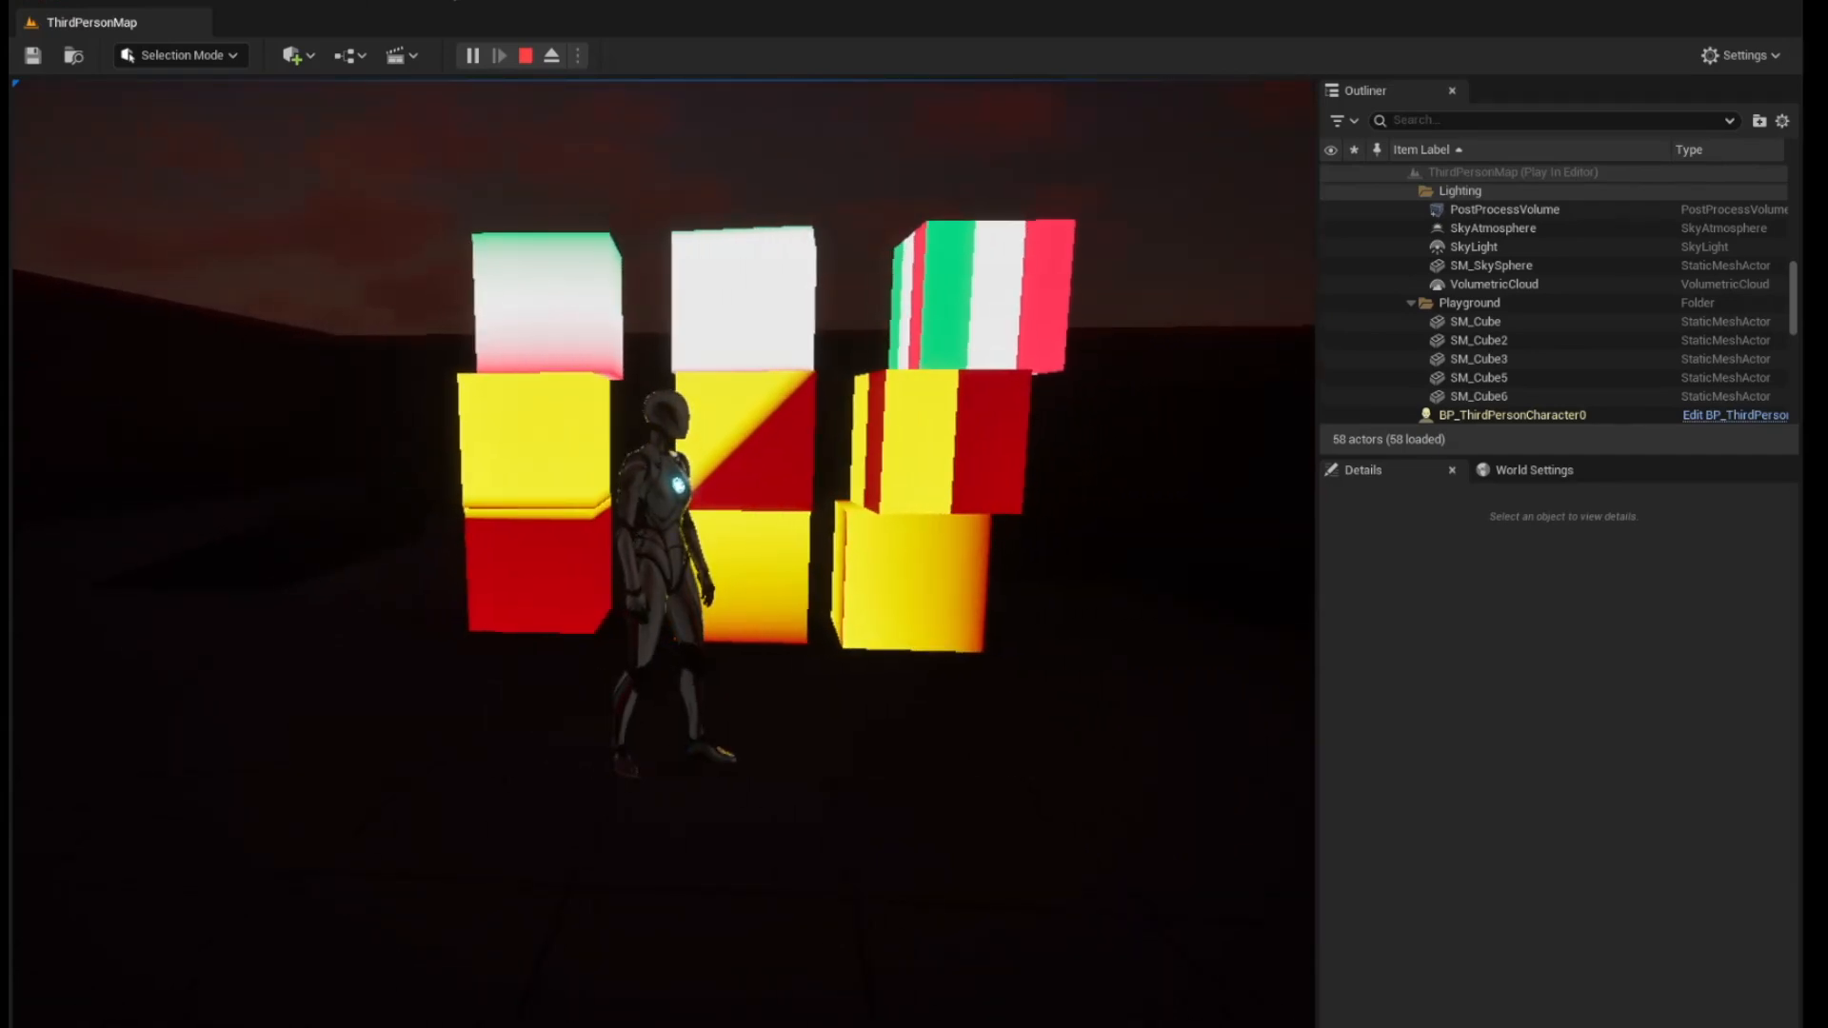
pyautogui.press('s')
pyautogui.press('1')
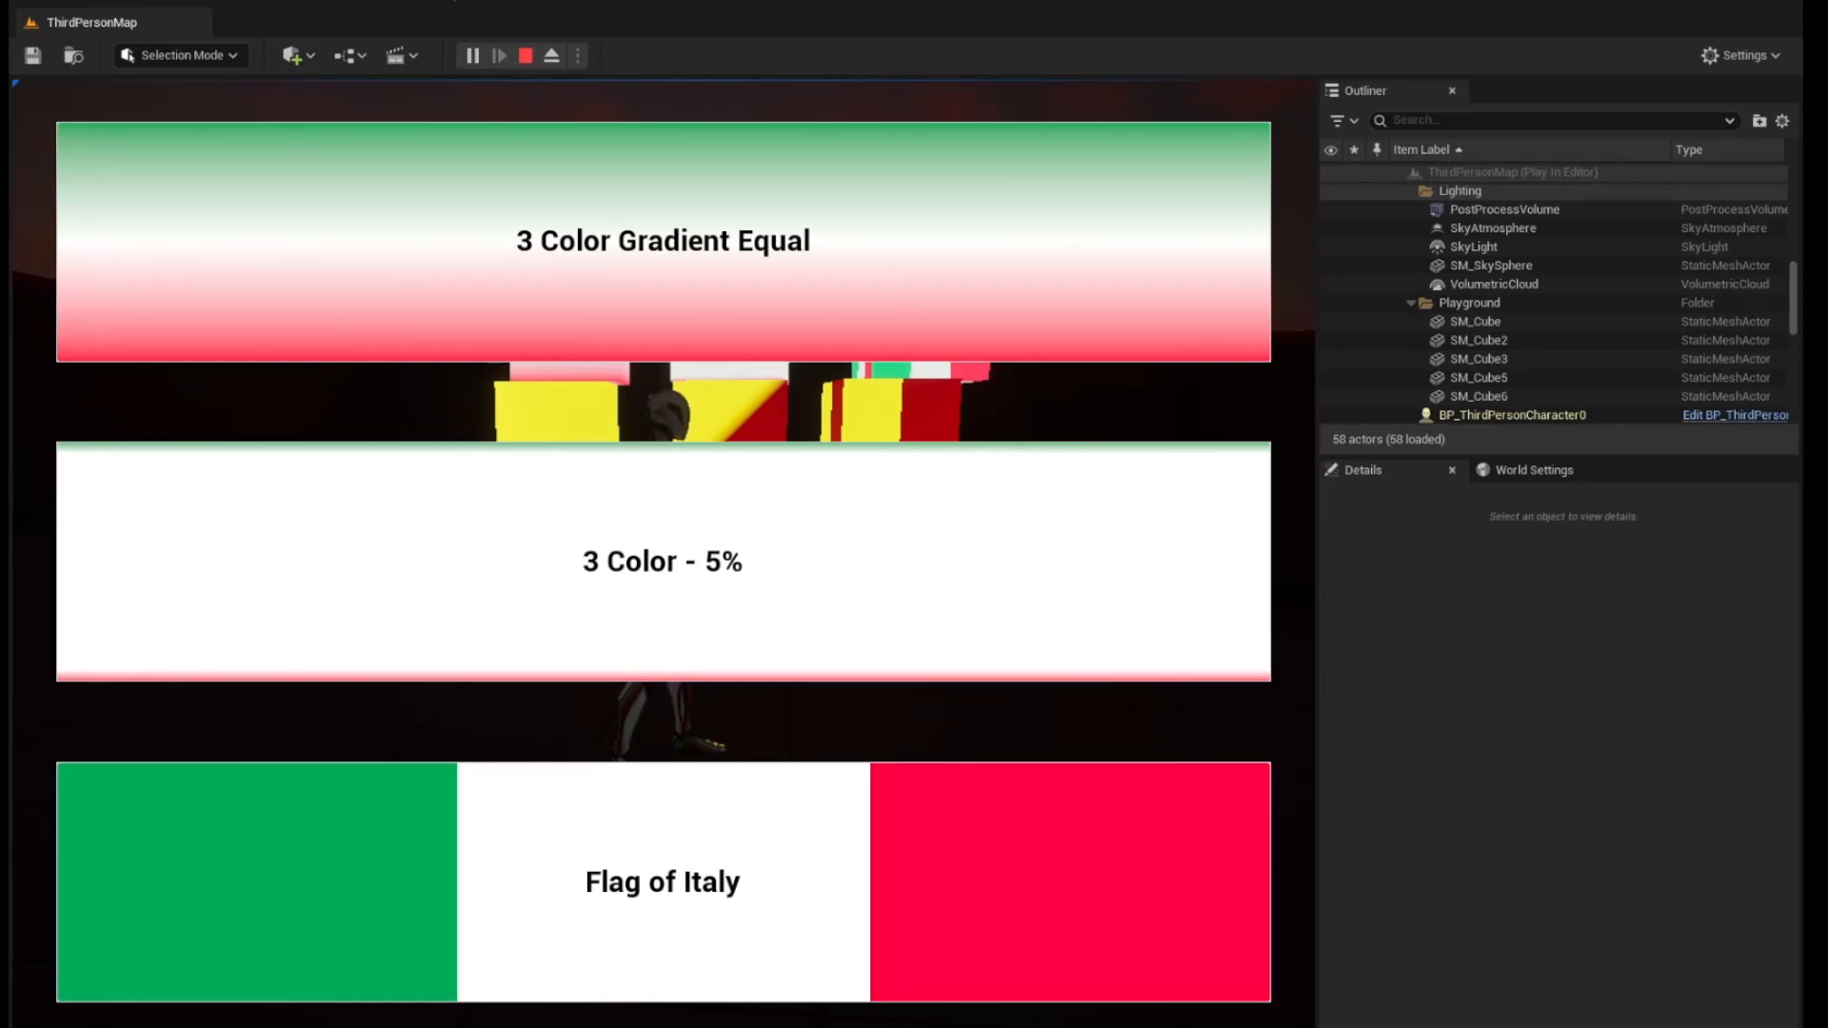
pyautogui.press('Escape')
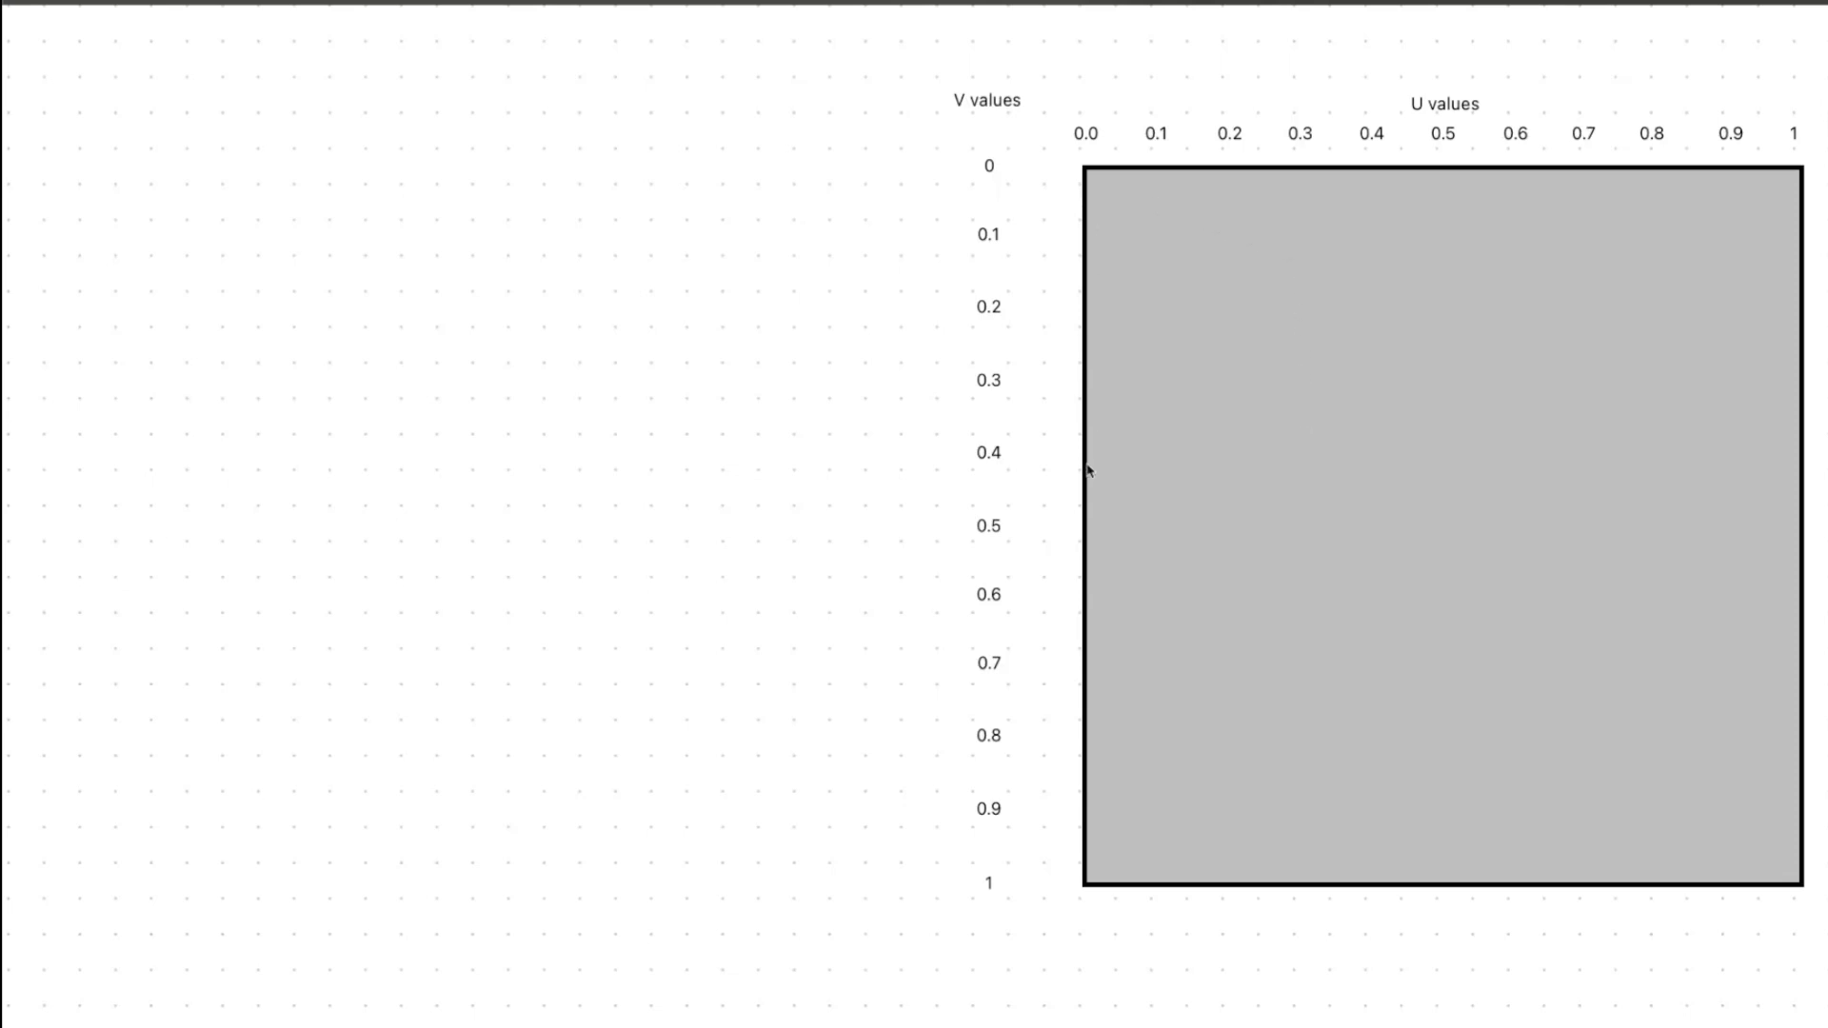
# Study the UV diagram for the 3 color gradient, calculating 0.5/0.5 and 0.5-0.5 with Spotlight
pyautogui.hscroll(15, 1086, 470)
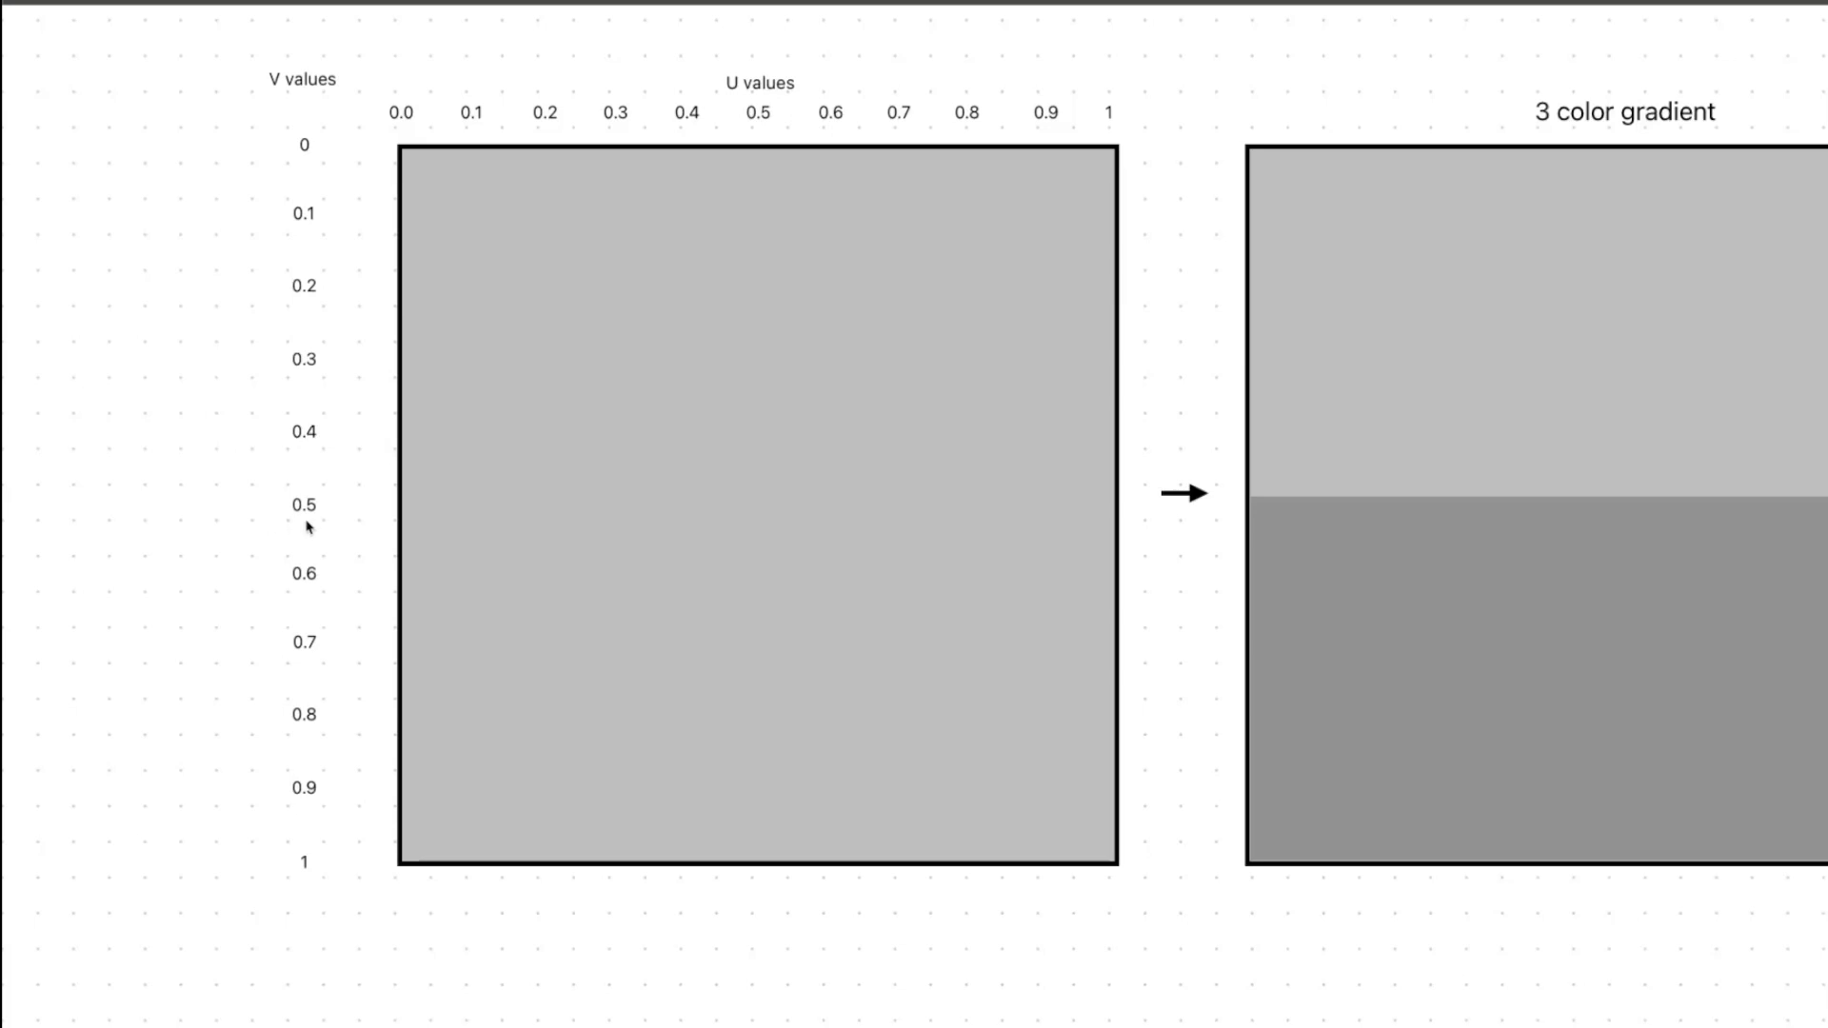
pyautogui.press('super+space')
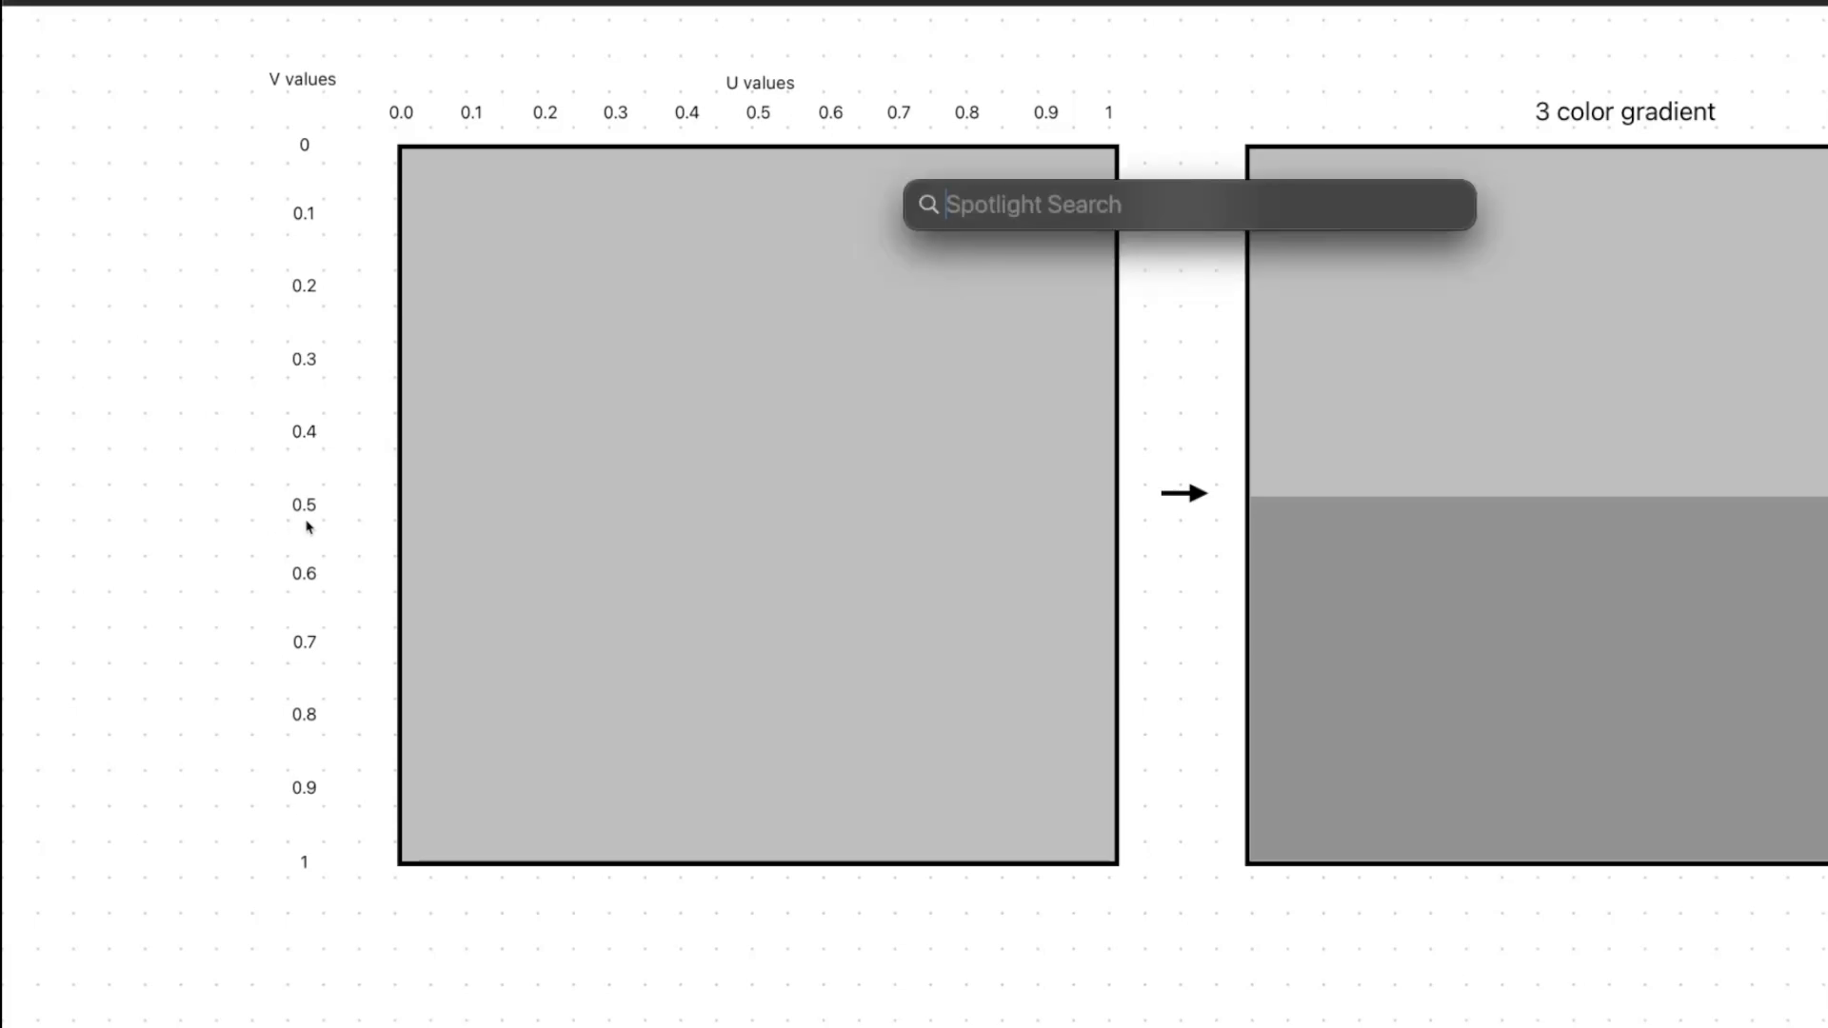
pyautogui.write('0.5/0.5')
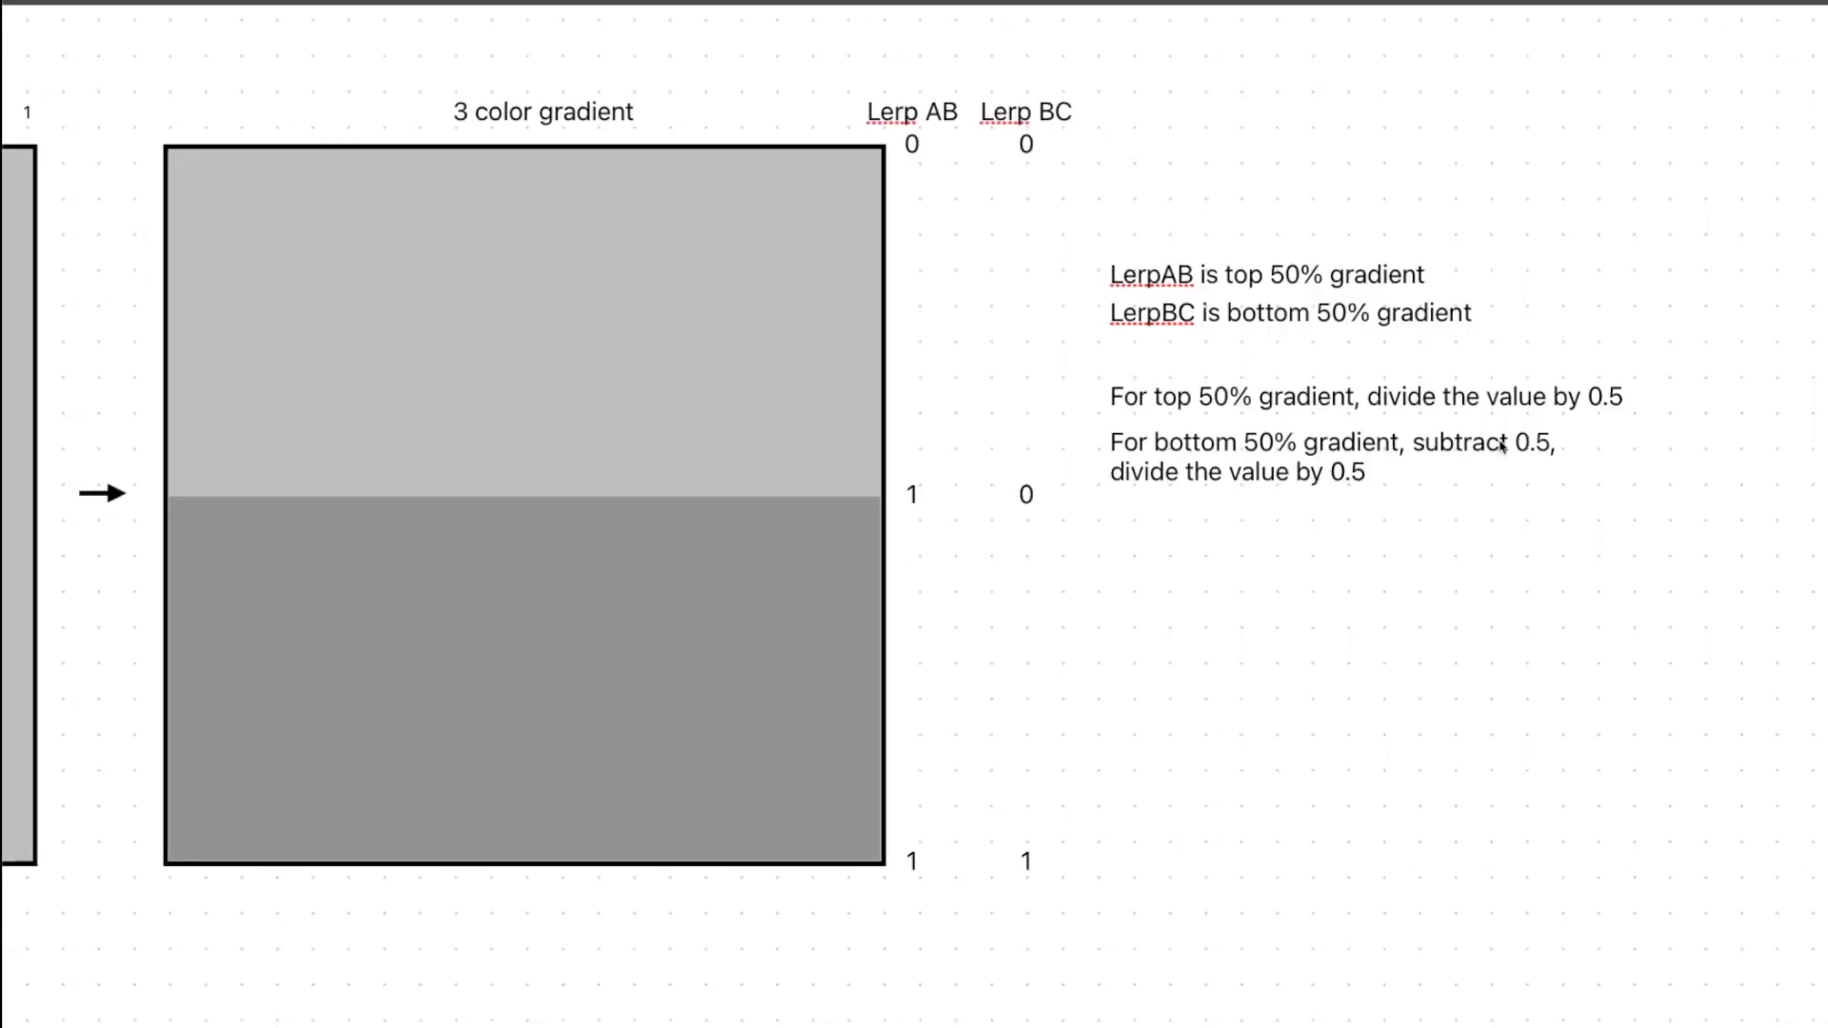
pyautogui.press('super+space')
pyautogui.write('0.5-0.5')
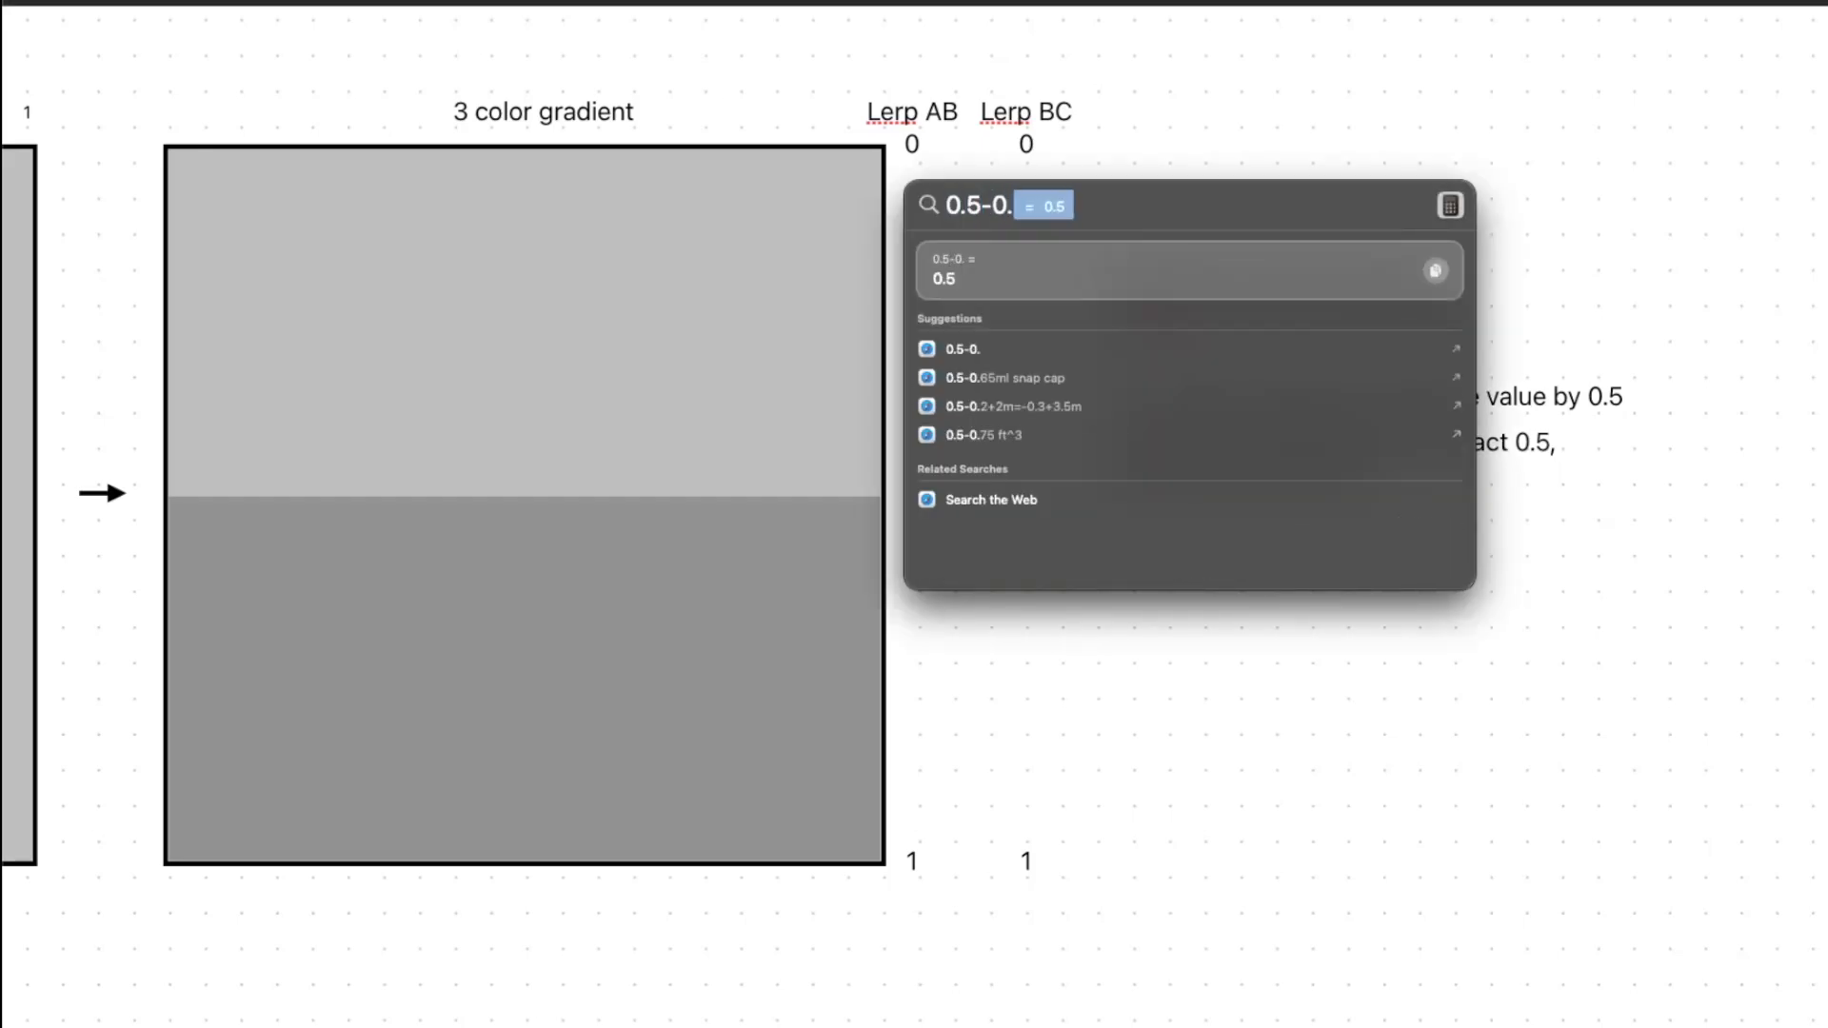
pyautogui.press('Escape')
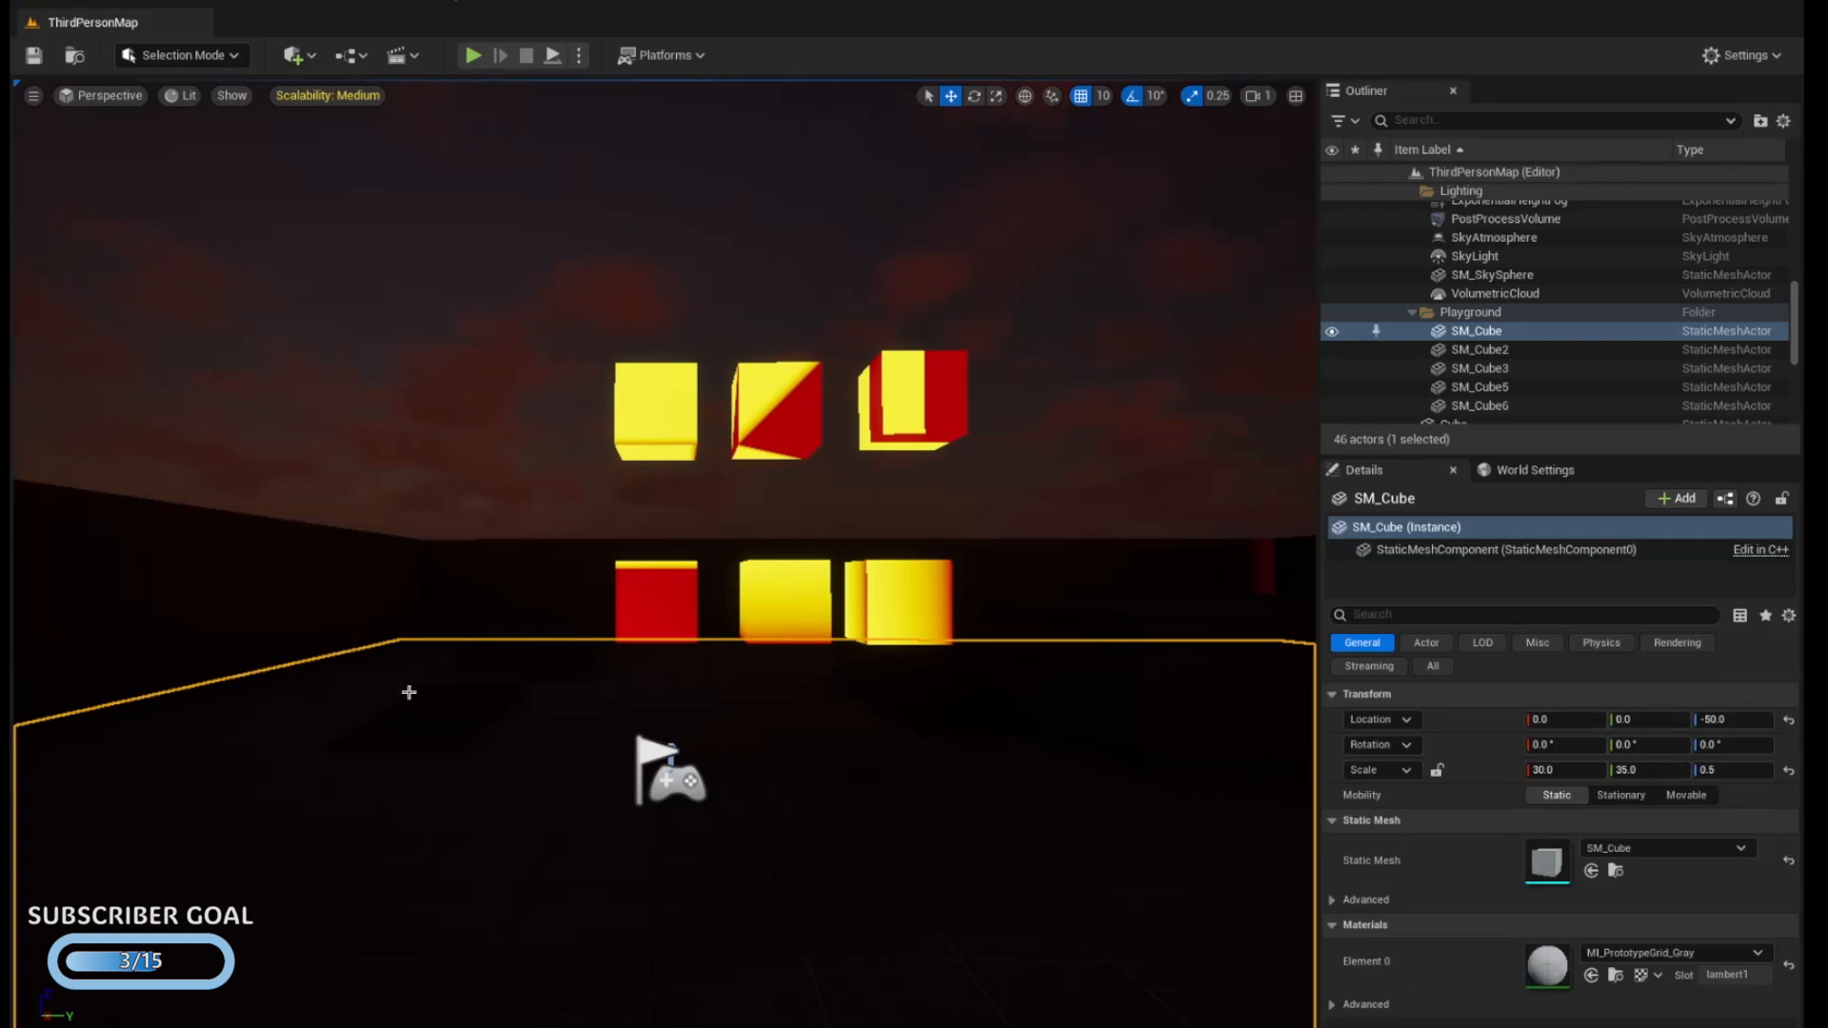
# Create a material named M_UI_3Gradient in the Materials folder and set its Material Domain to User Interface
pyautogui.hotkey('ctrl', 'space')
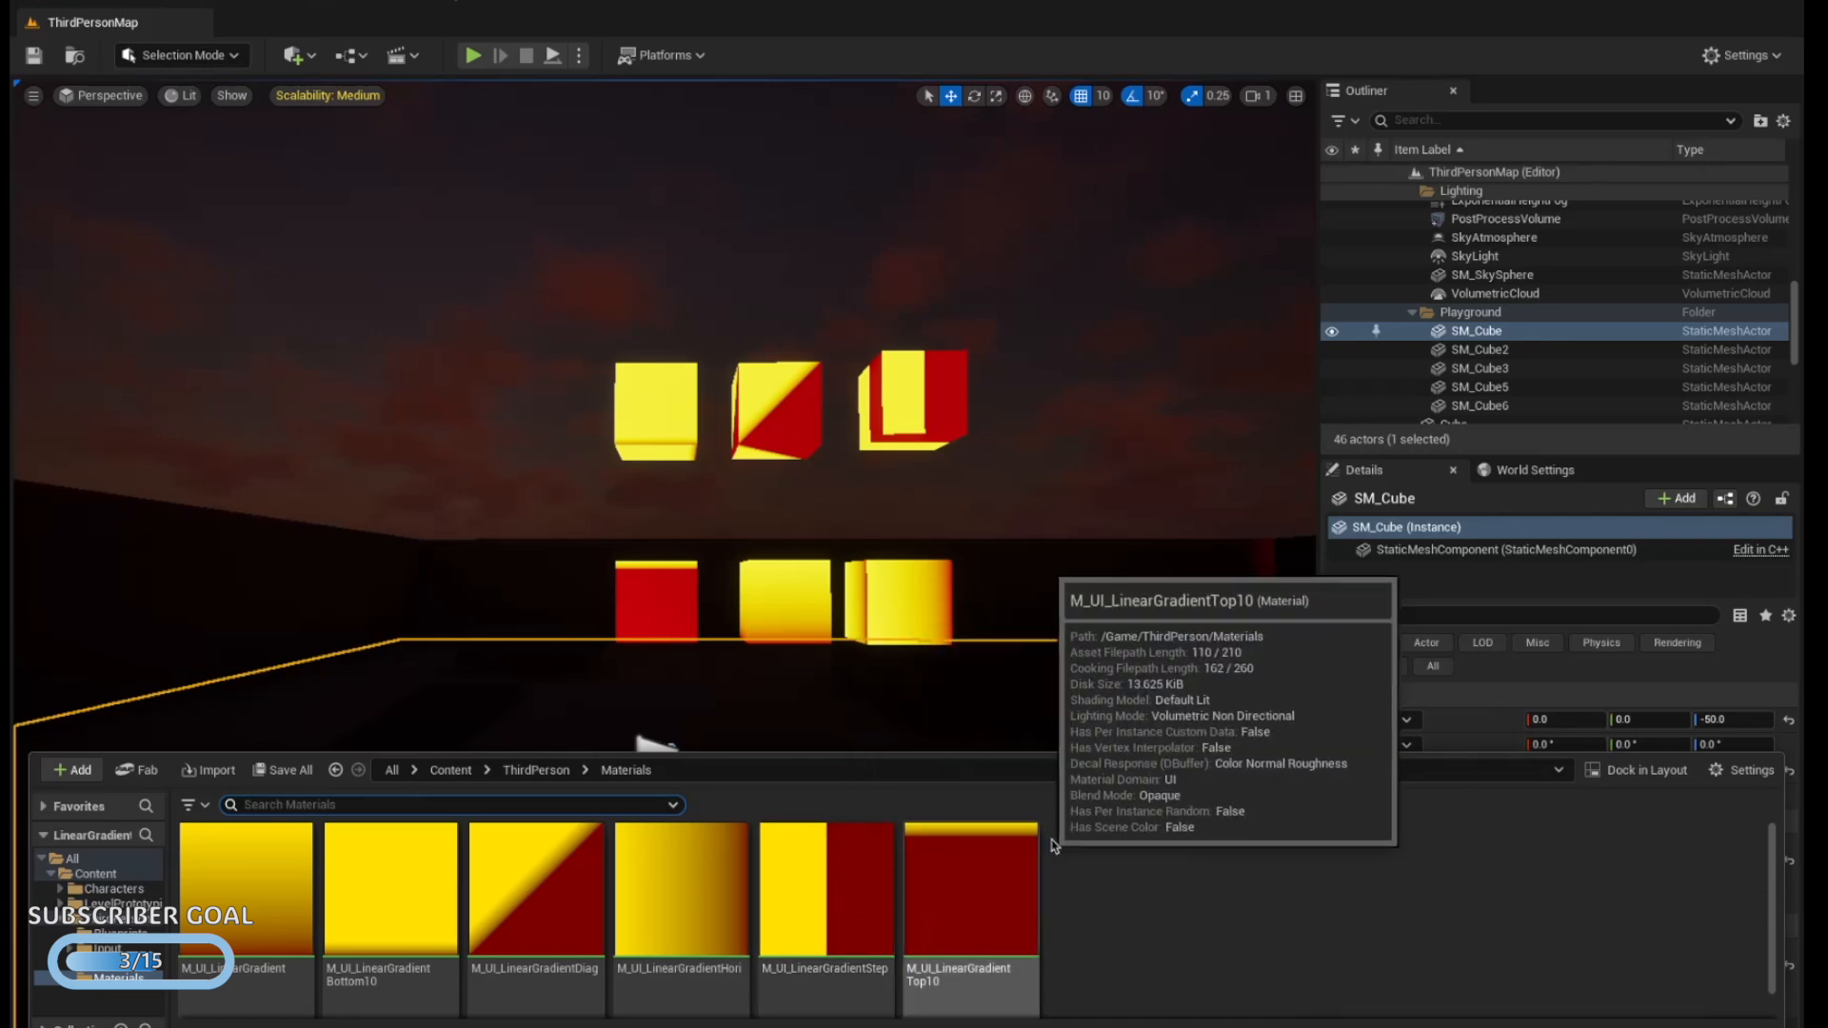
pyautogui.rightClick(1095, 890)
pyautogui.moveTo(1237, 699)
pyautogui.click(1482, 723)
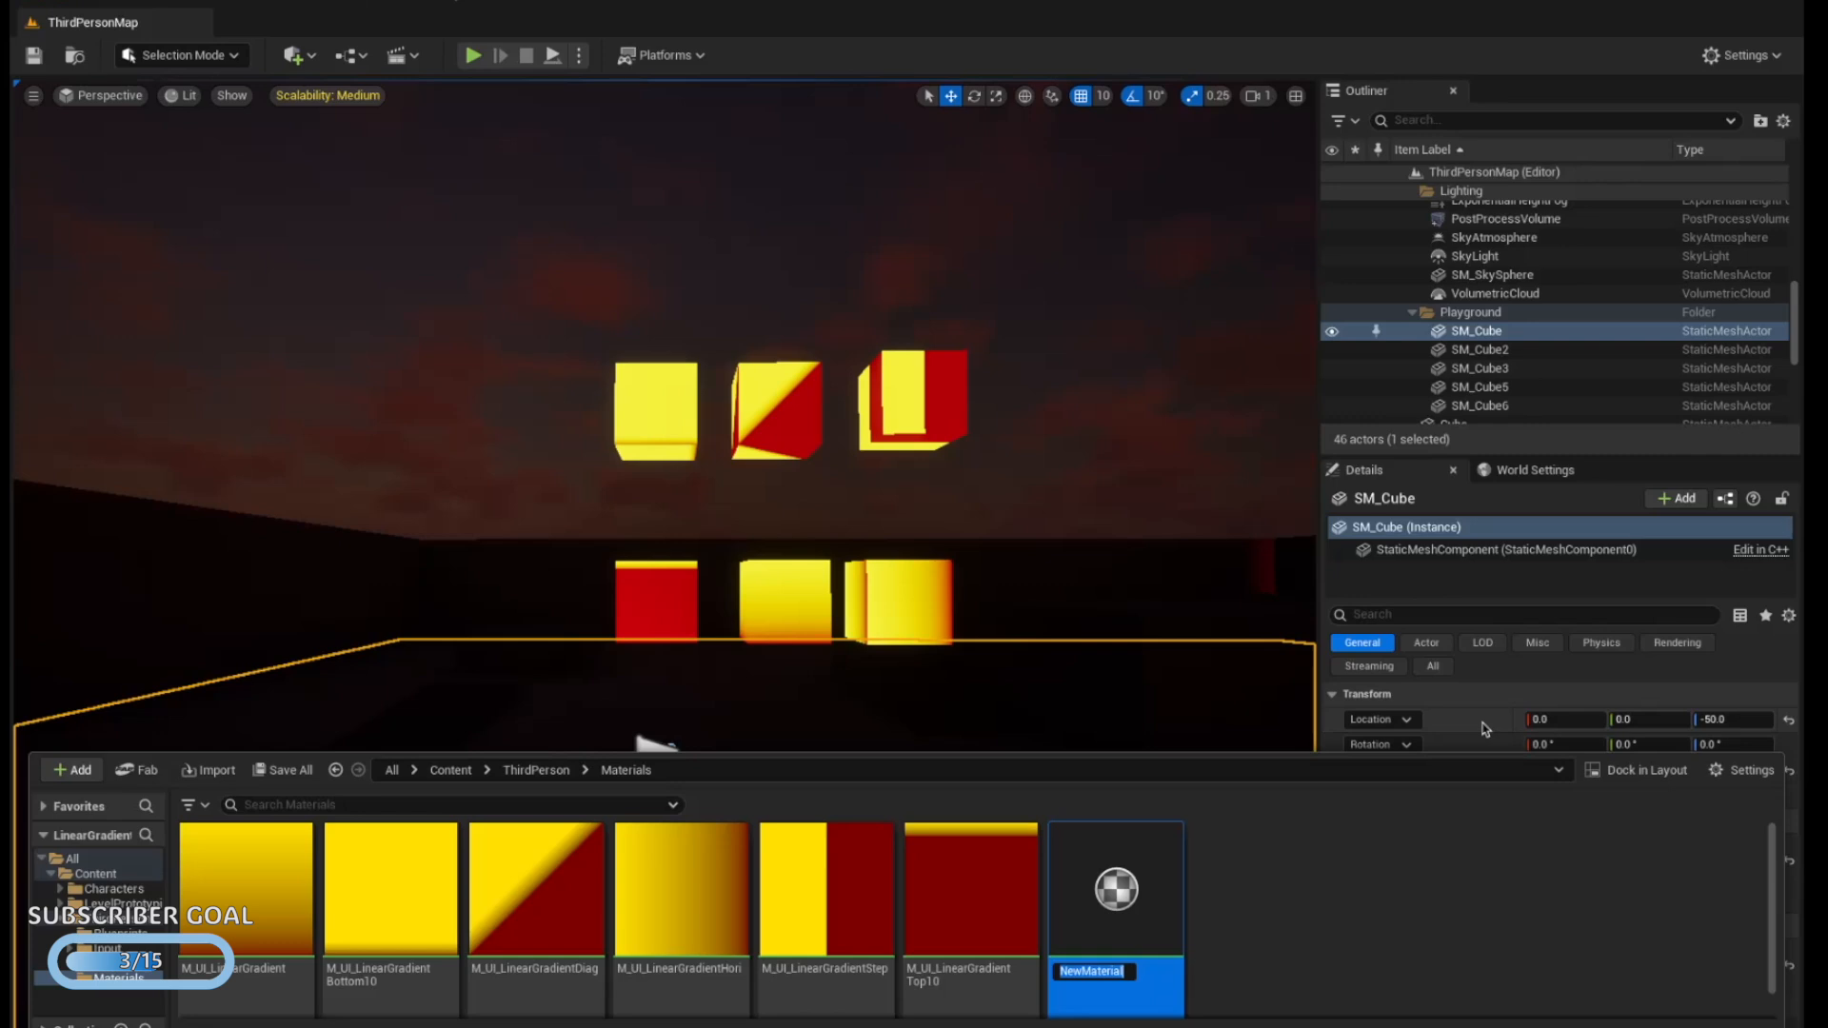
pyautogui.write('M_UI_3Gradient')
pyautogui.press('Return')
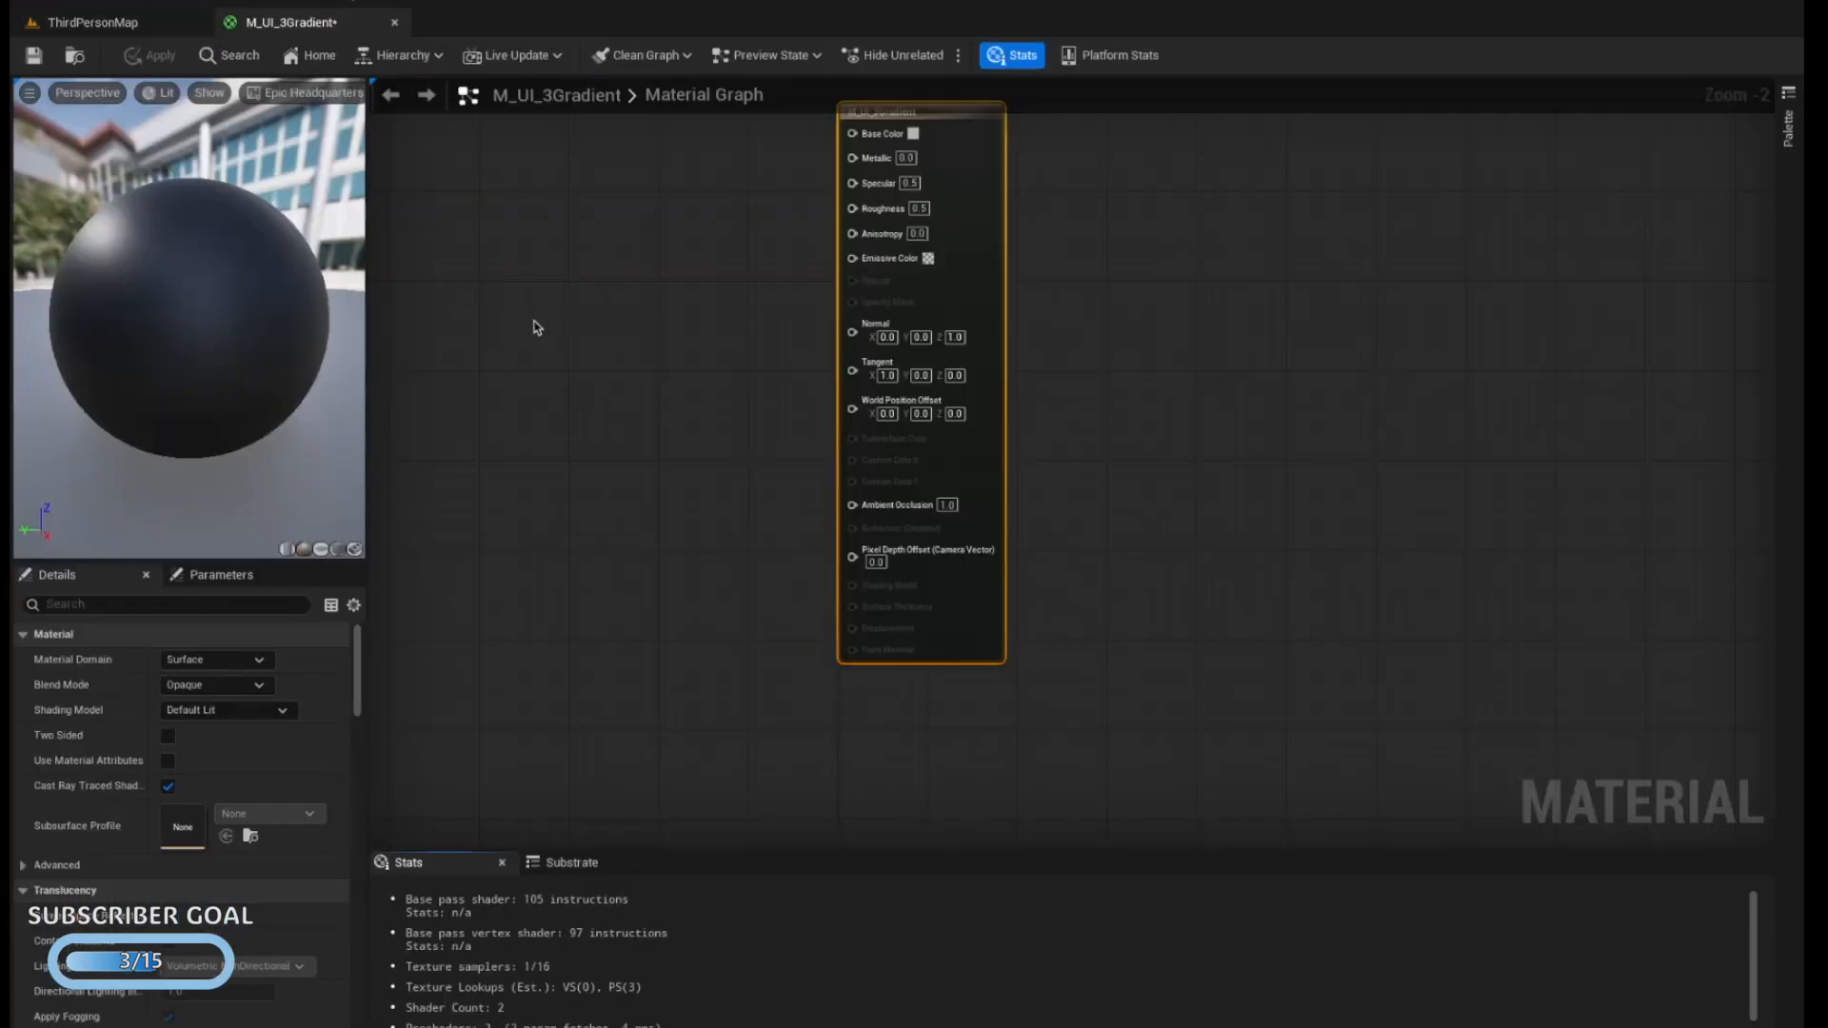
pyautogui.click(209, 660)
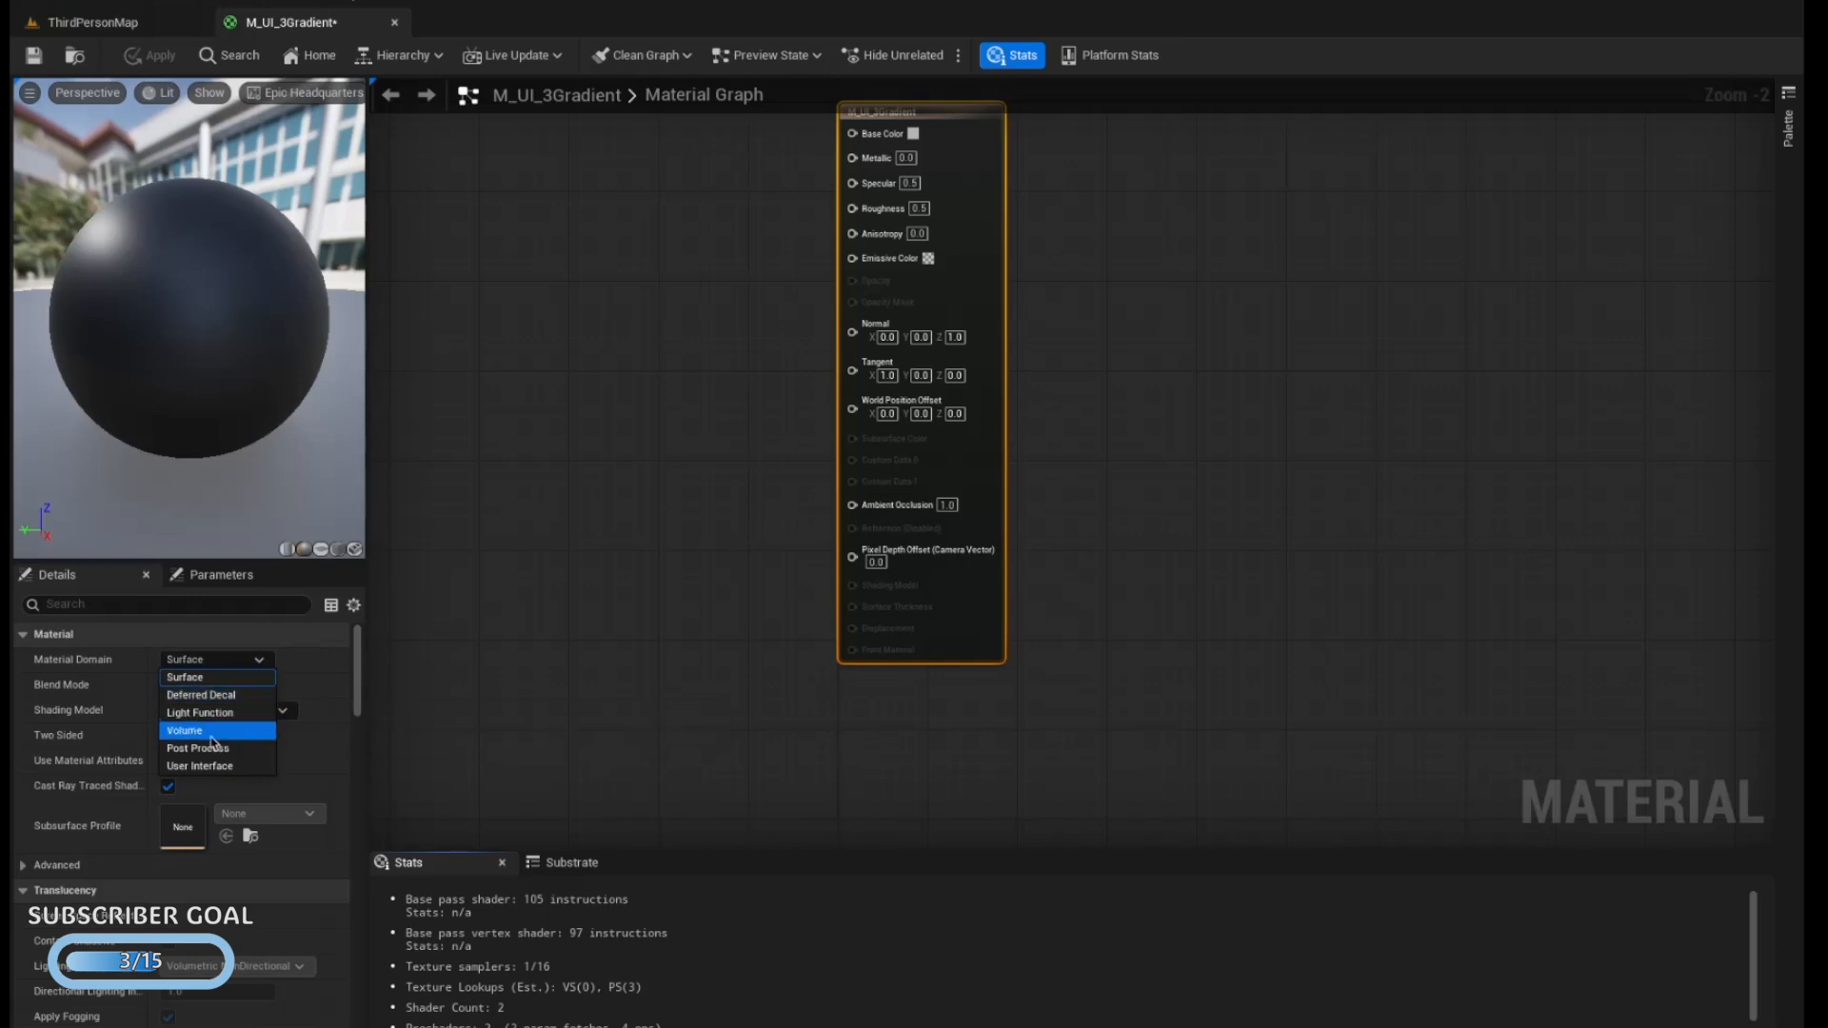
pyautogui.click(213, 766)
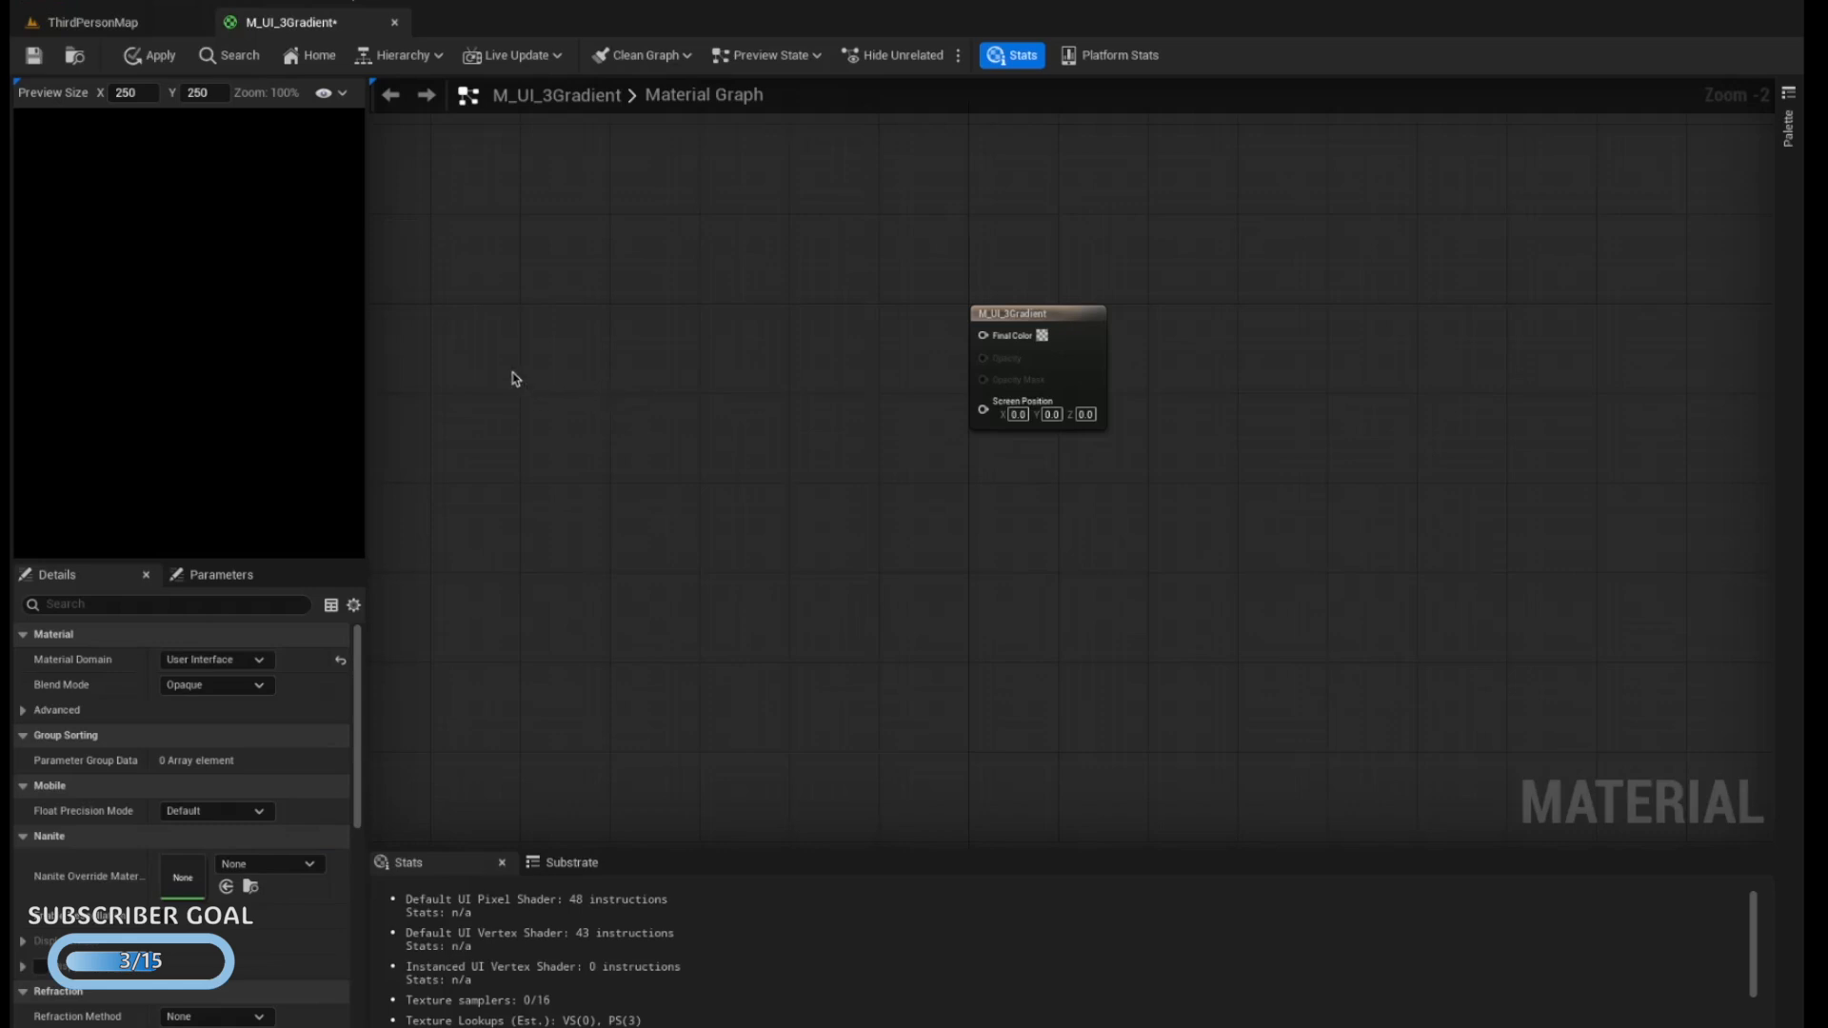
# Add three vector parameter nodes stacked vertically beside the material output node in the graph
pyautogui.click(538, 300)
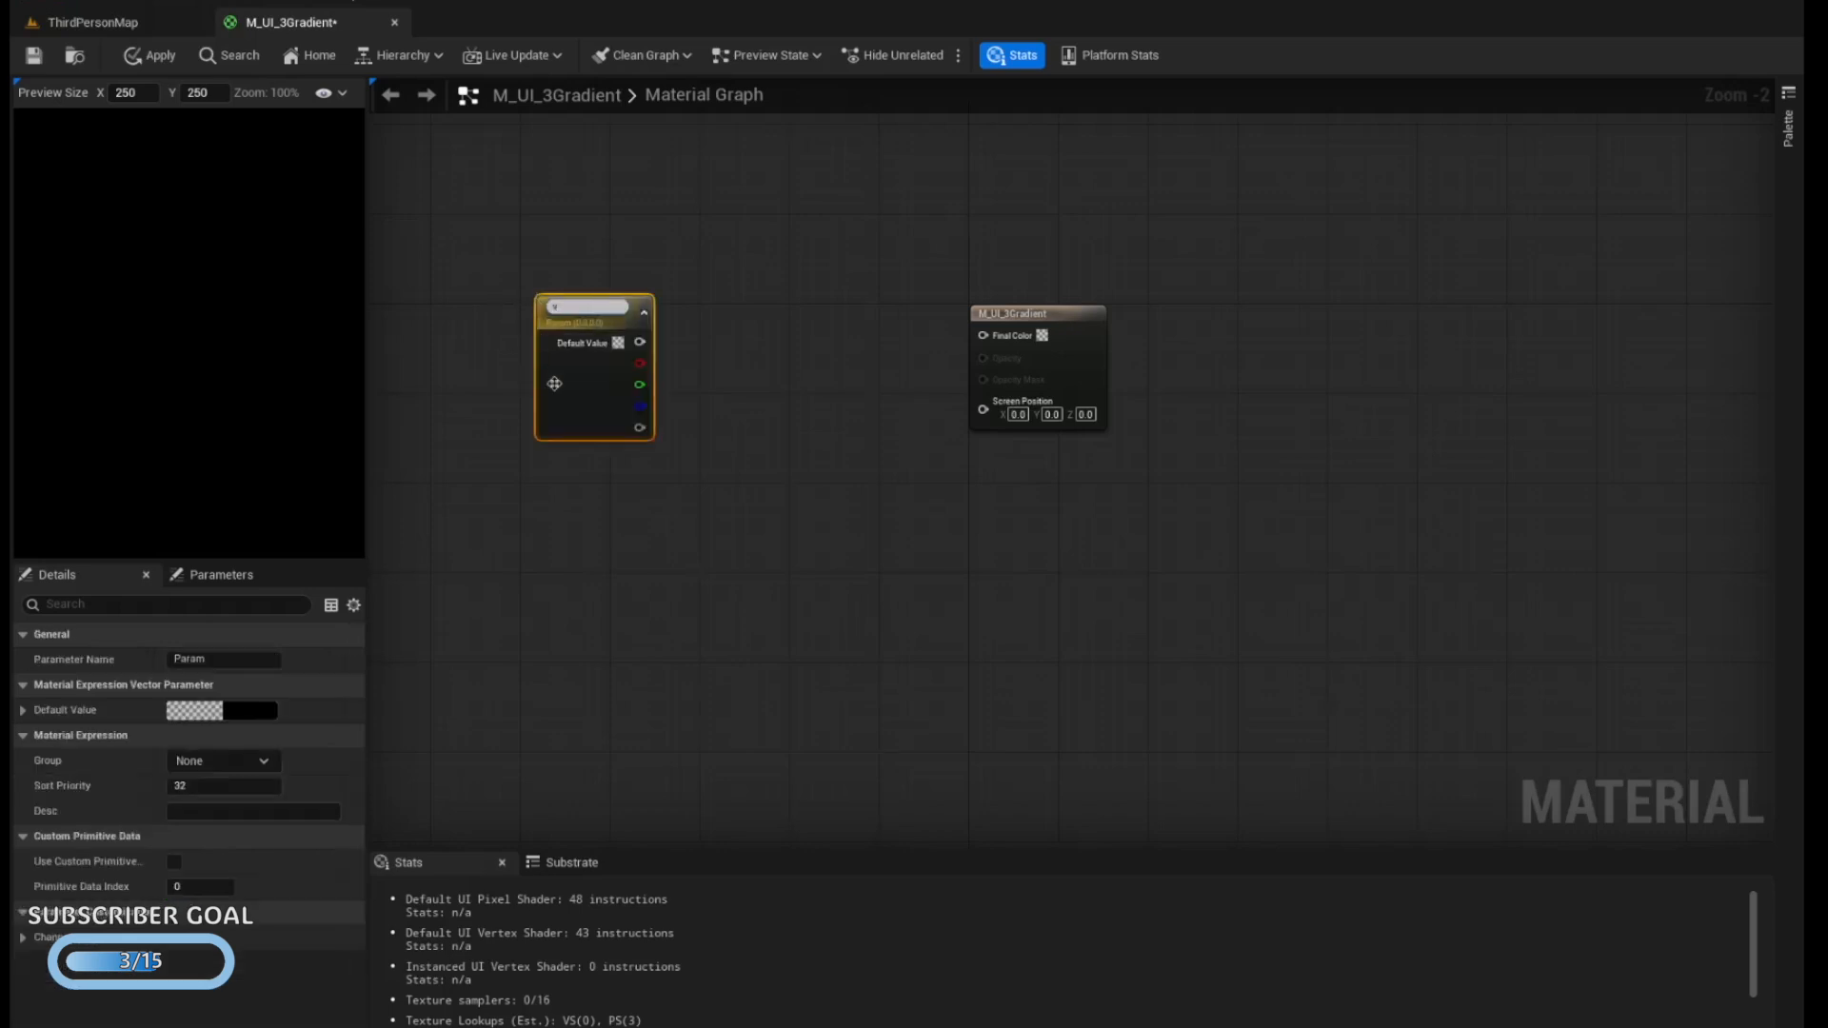
pyautogui.click(555, 477)
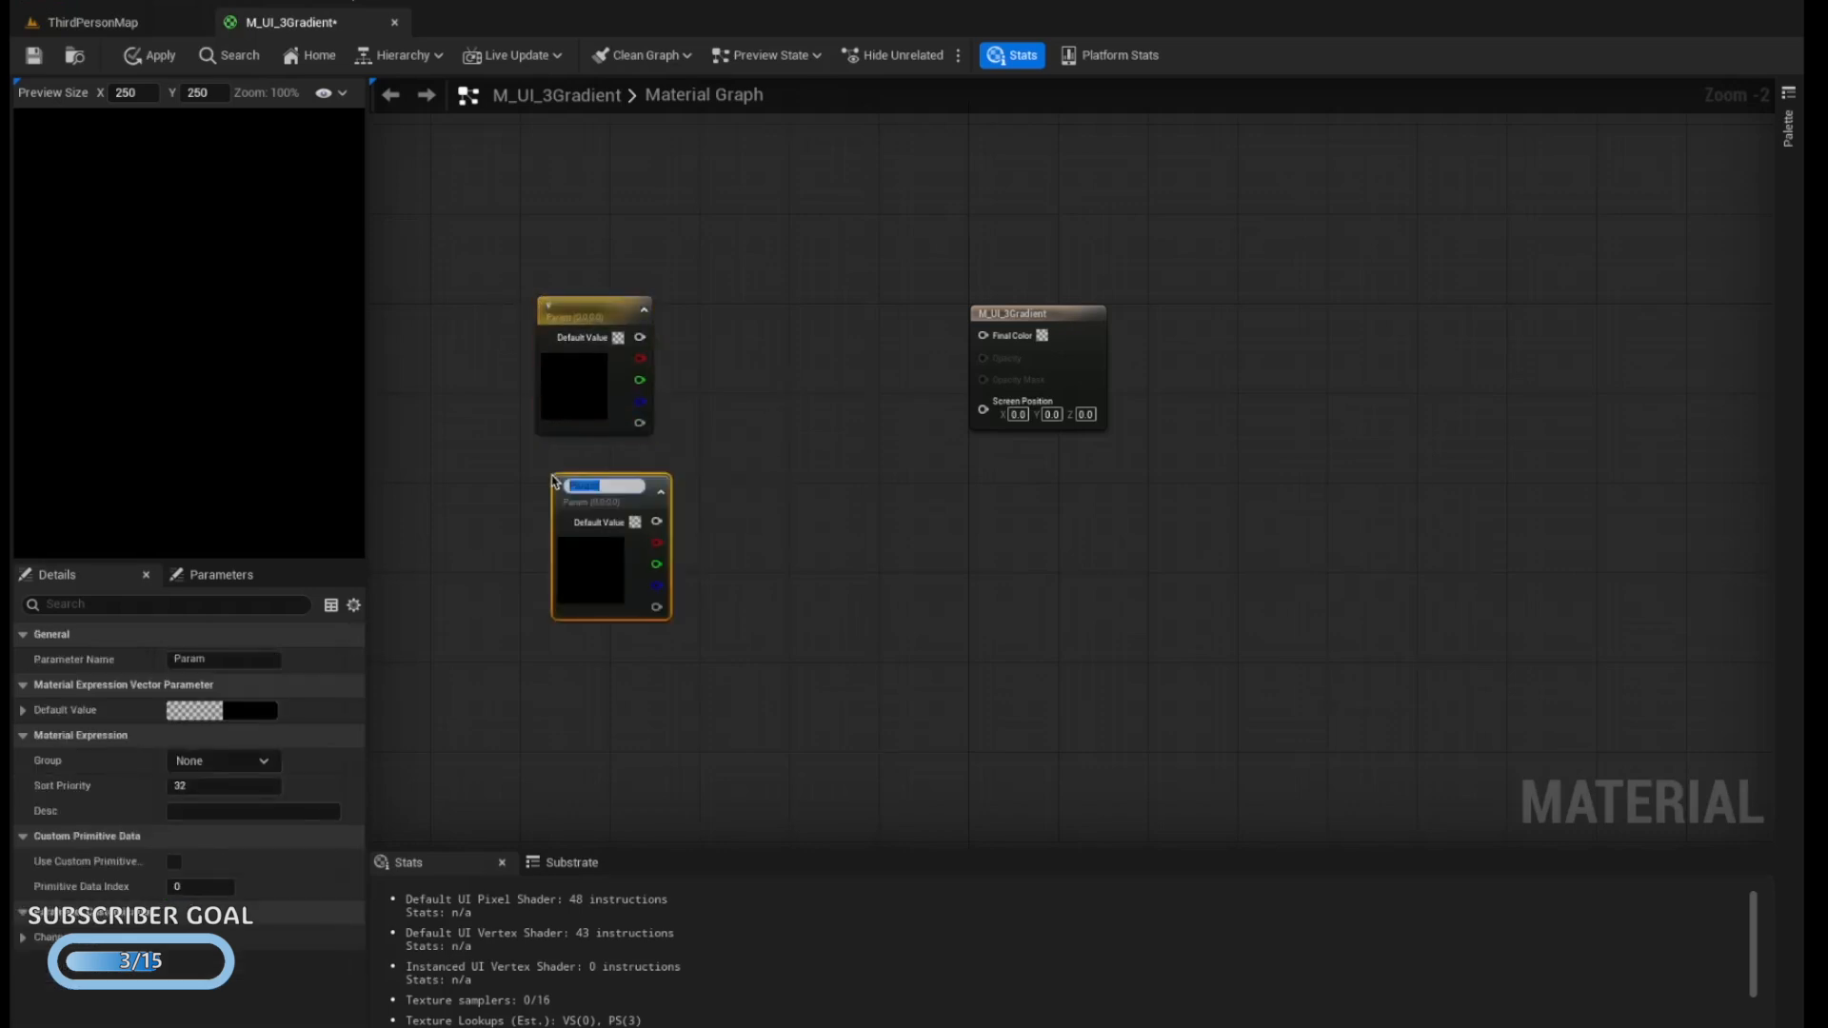
pyautogui.click(568, 663)
# Rename the three vector parameters from top to bottom as ColorA, ColorB and ColorC
pyautogui.click(572, 310)
pyautogui.doubleClick(571, 311)
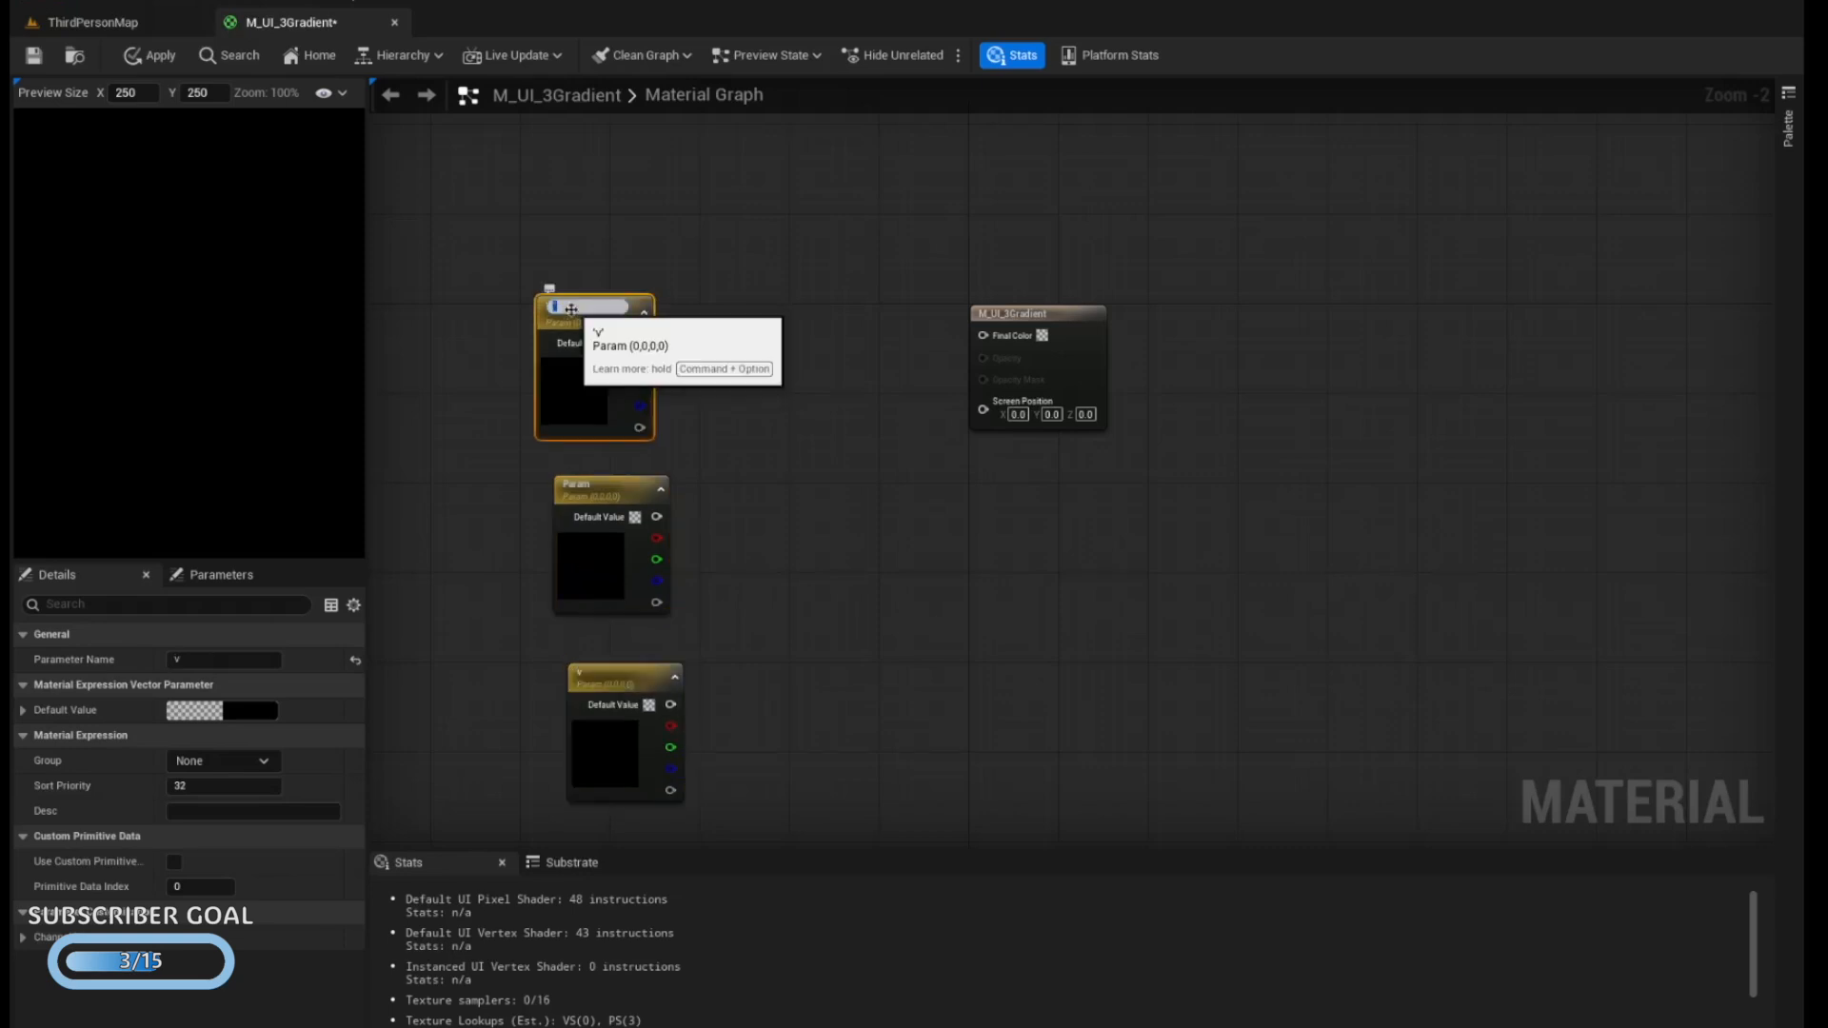
pyautogui.write('C')
pyautogui.click(589, 481)
pyautogui.press('F2')
pyautogui.write('Col')
pyautogui.moveTo(623, 679); pyautogui.dragTo(621, 657)
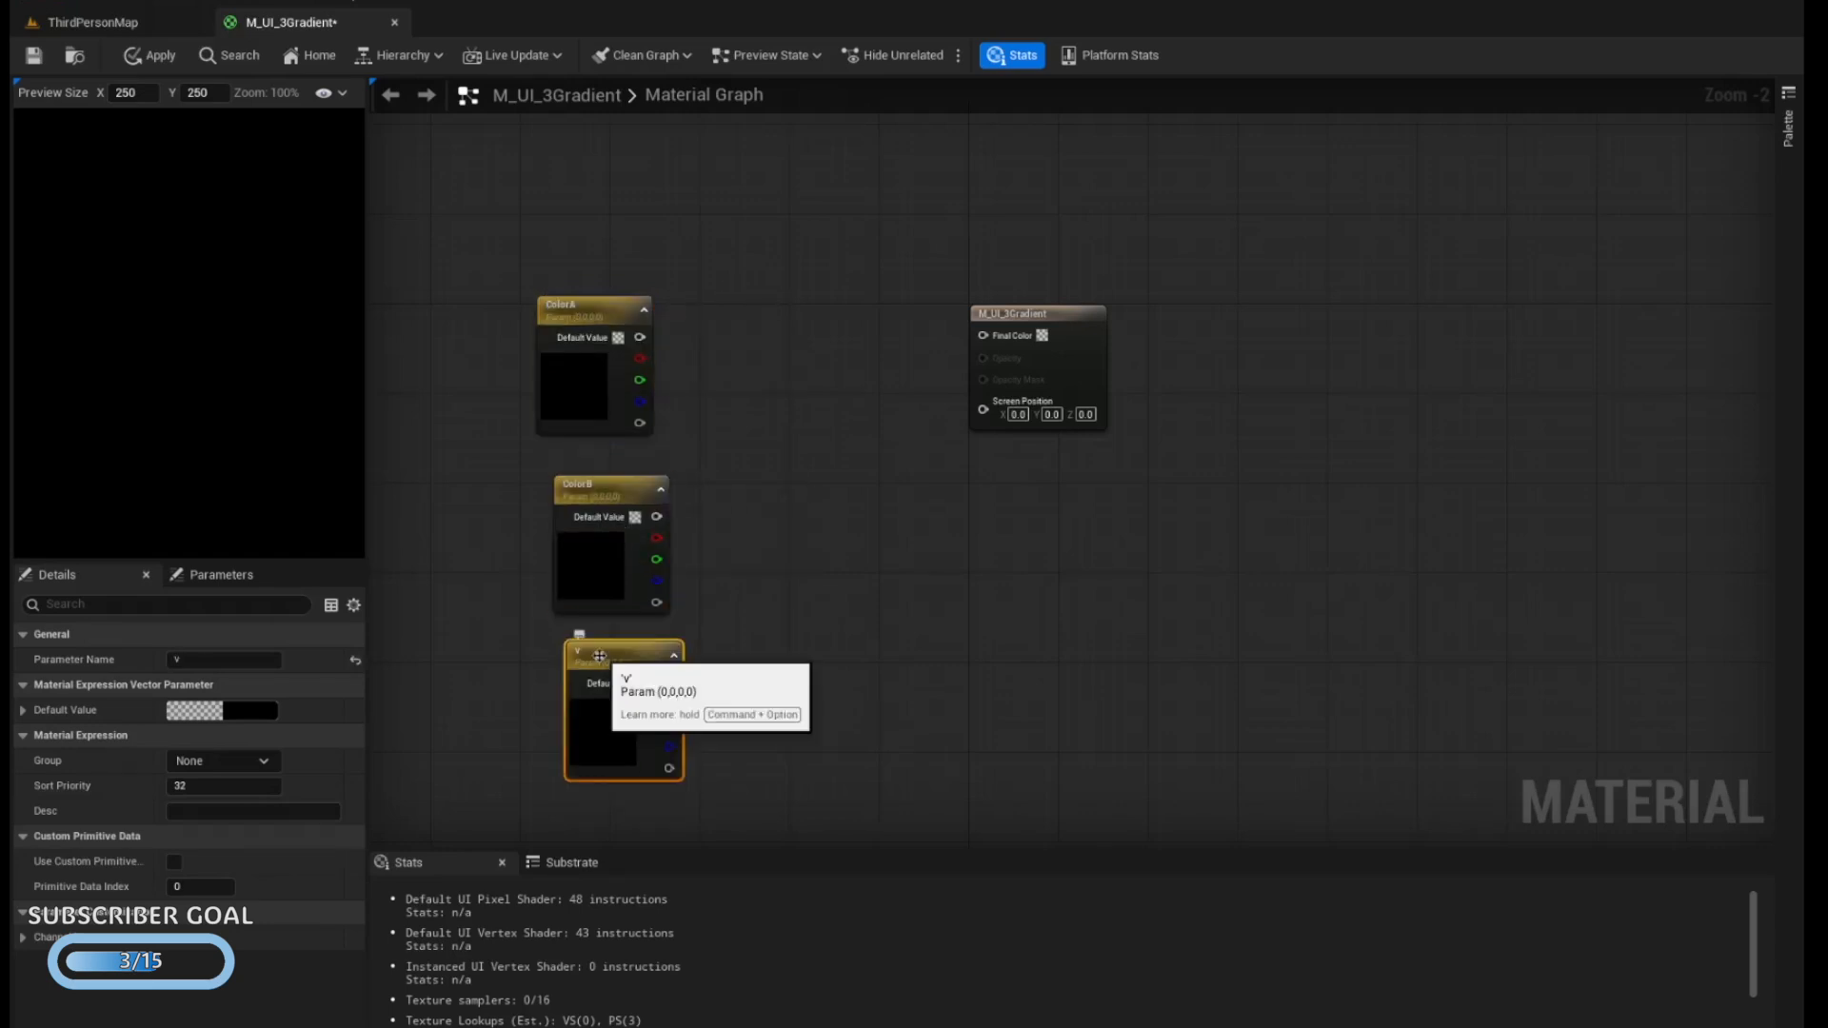
pyautogui.press('F2')
pyautogui.write('ColorC')
pyautogui.press('Return')
# Add a TextureCoordinate node and a ComponentMask node side by side above the color parameters
pyautogui.rightClick(653, 258)
pyautogui.write('texcoord')
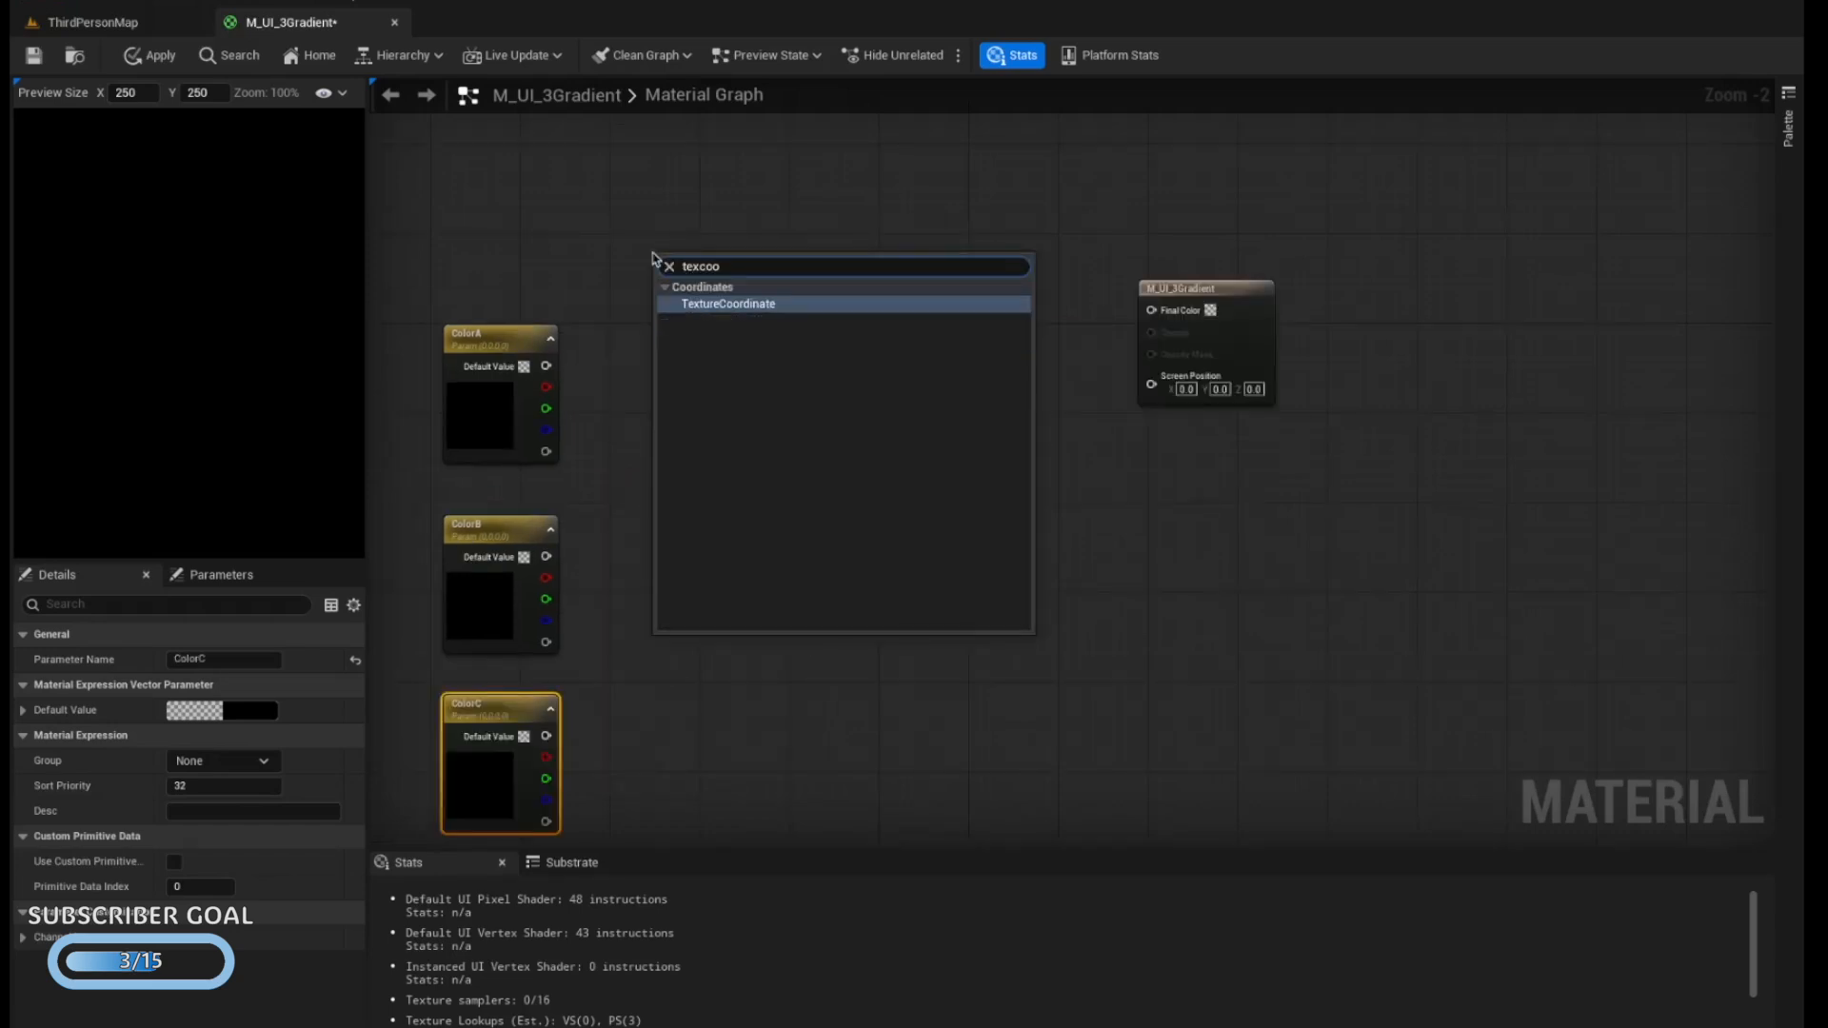
pyautogui.press('Return')
pyautogui.rightClick(826, 268)
pyautogui.write('mask')
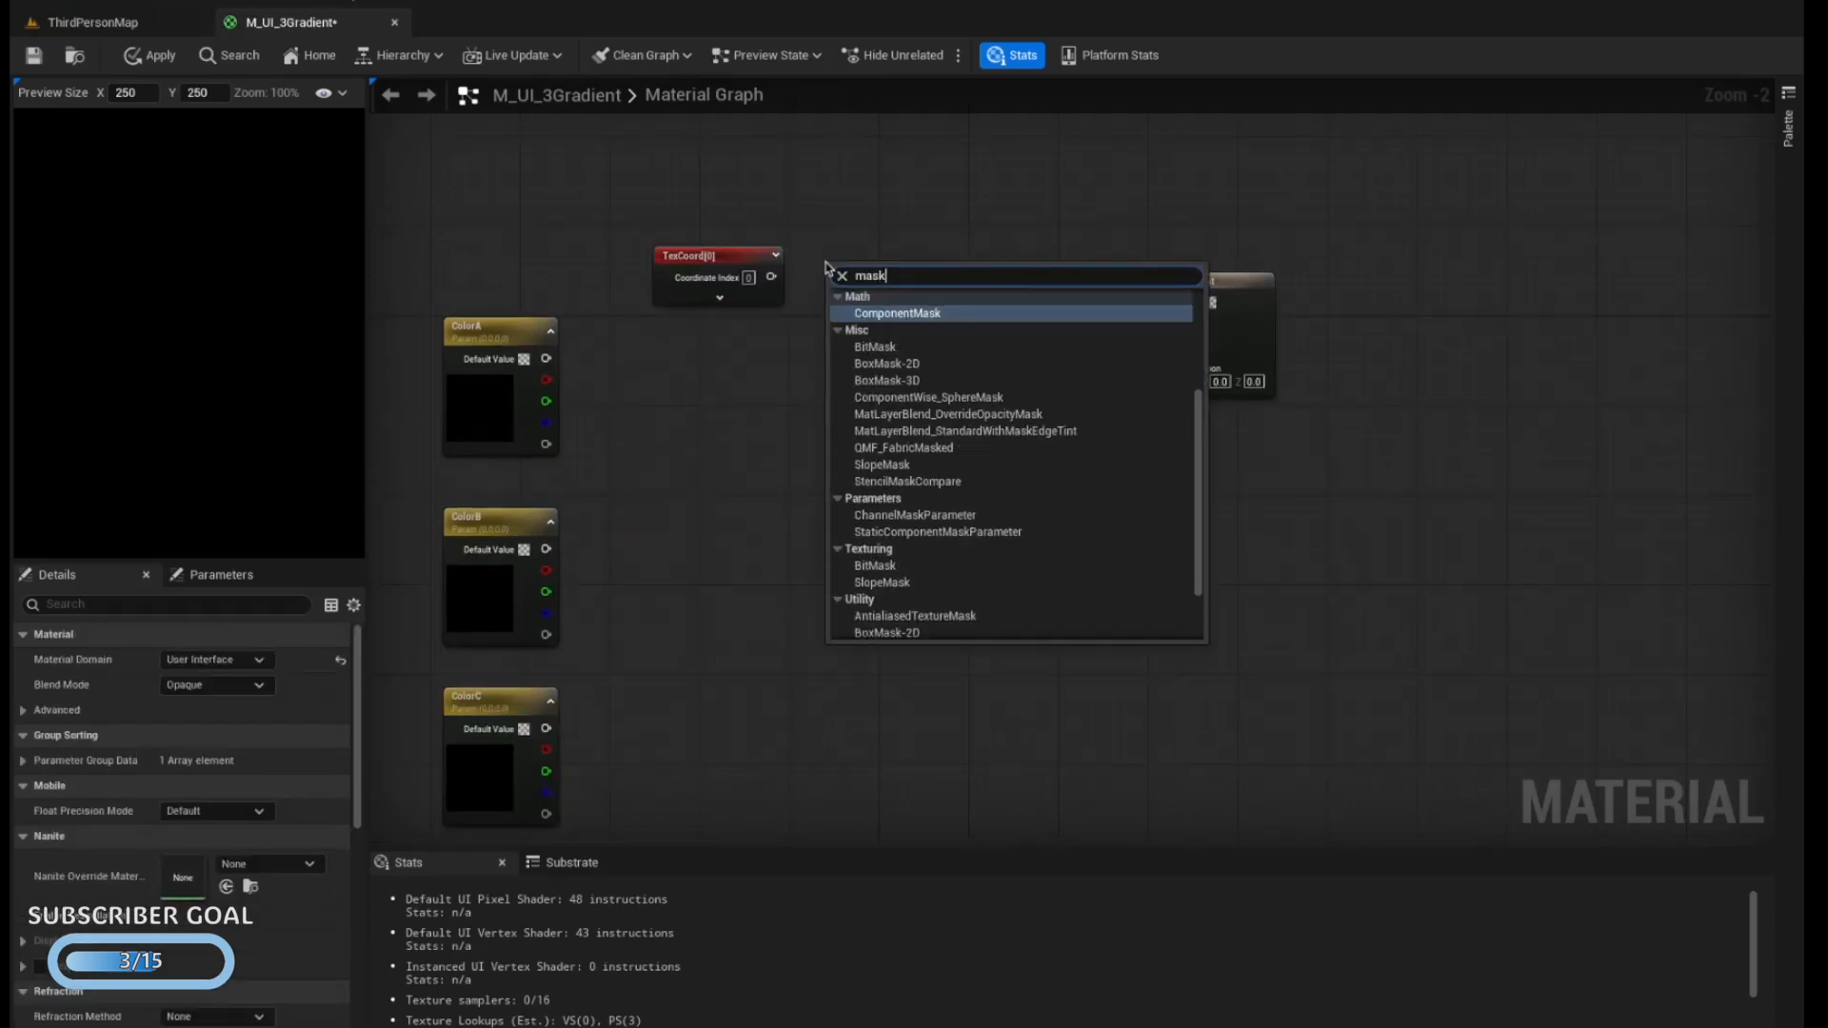
pyautogui.press('Return')
pyautogui.moveTo(743, 257); pyautogui.dragTo(676, 225)
pyautogui.moveTo(872, 272); pyautogui.dragTo(795, 230)
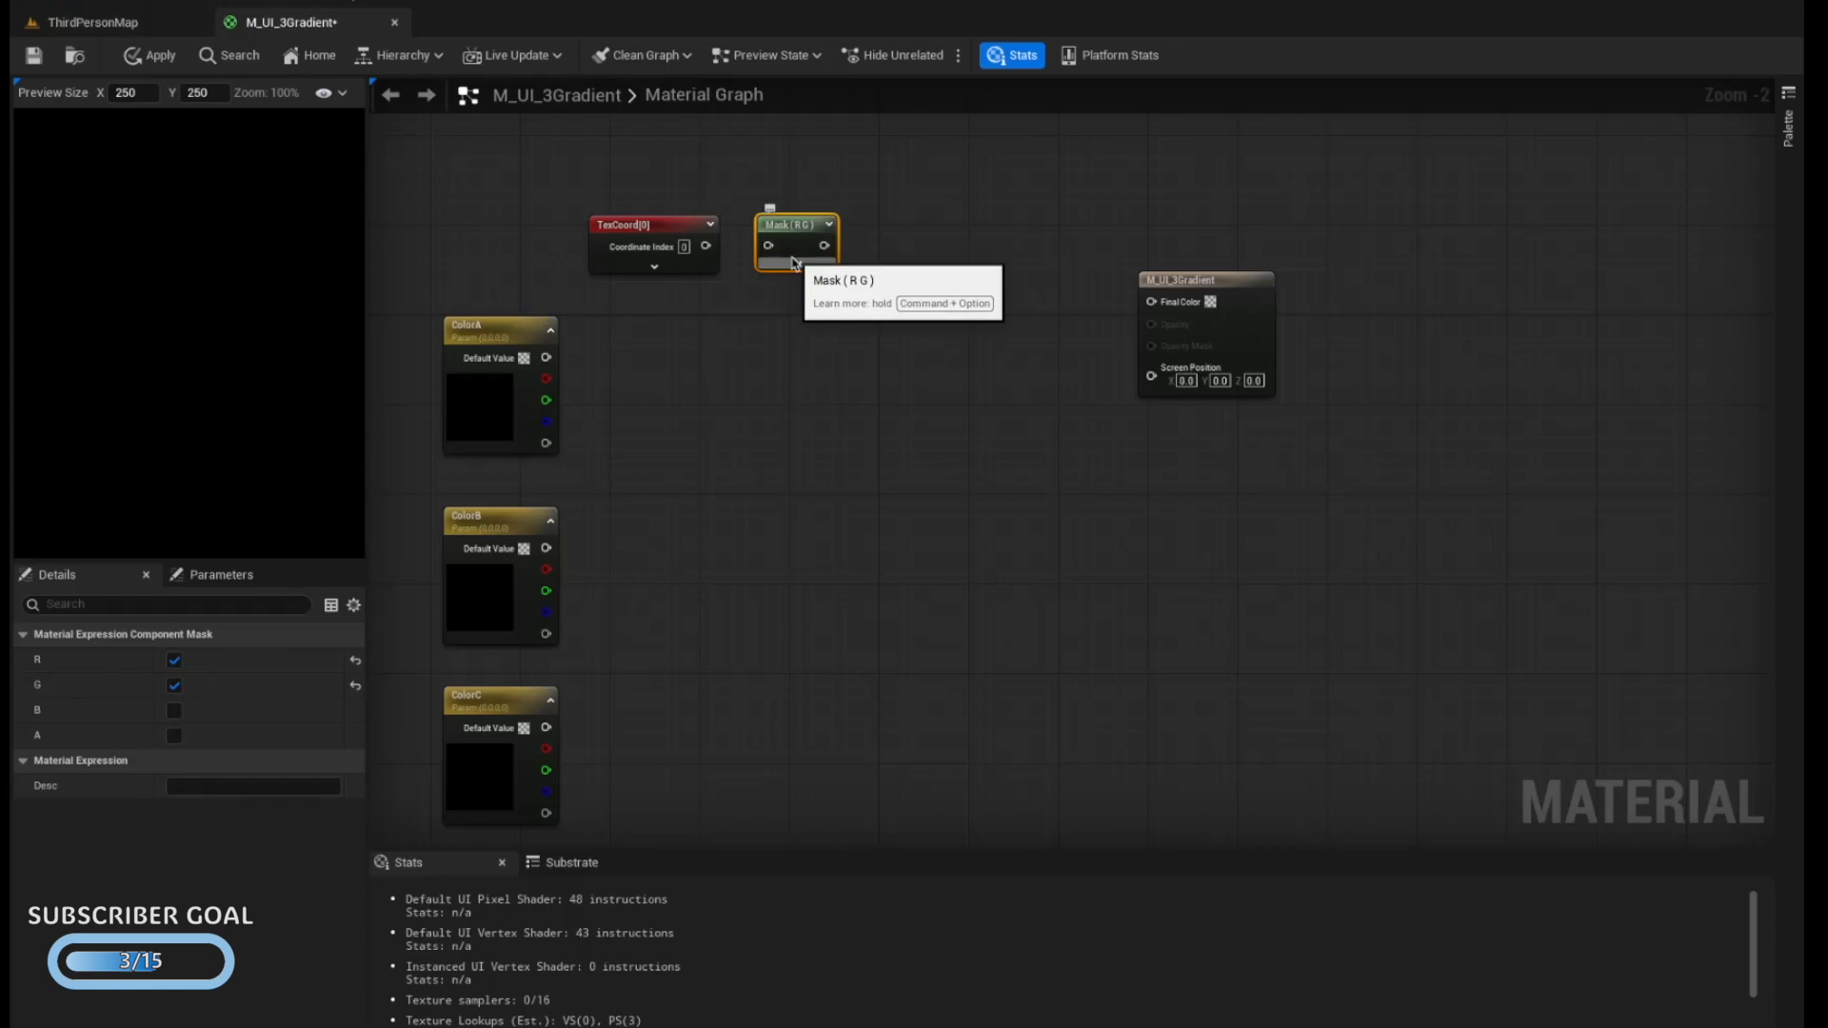
# Limit the component mask to the G channel and connect the TexCoord output to its input
pyautogui.click(797, 262)
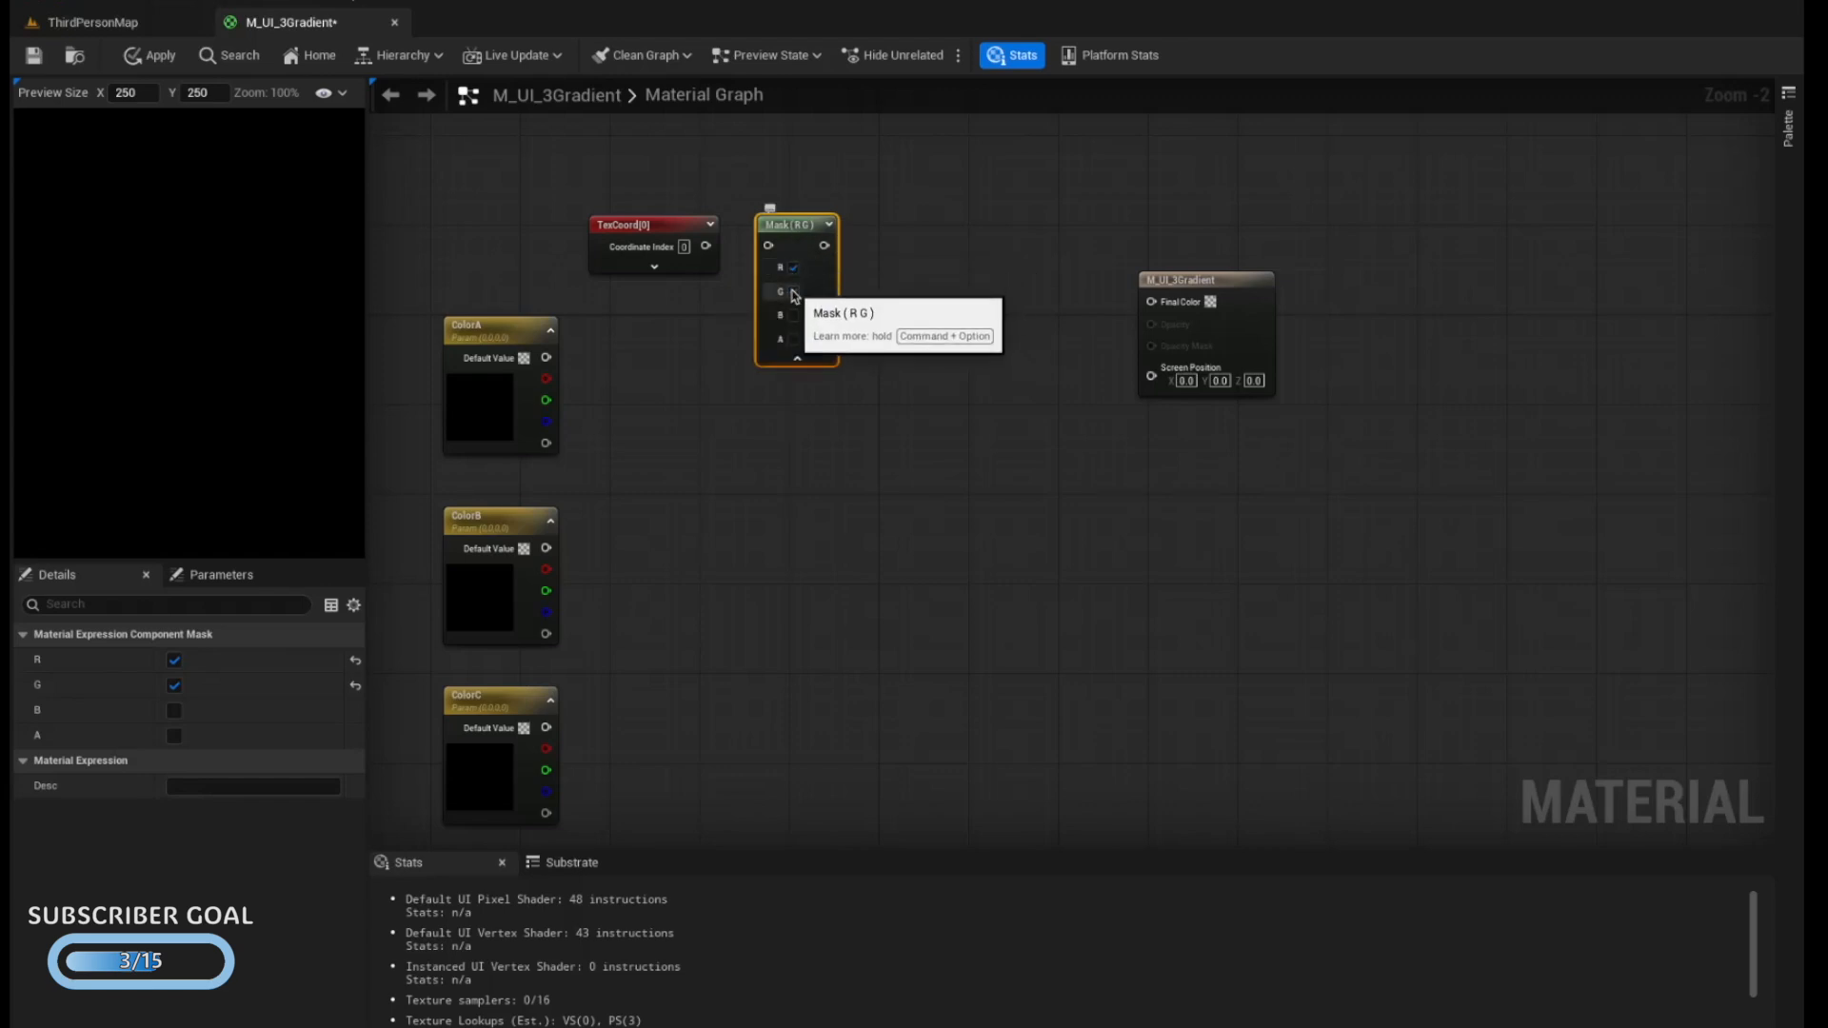
pyautogui.click(793, 267)
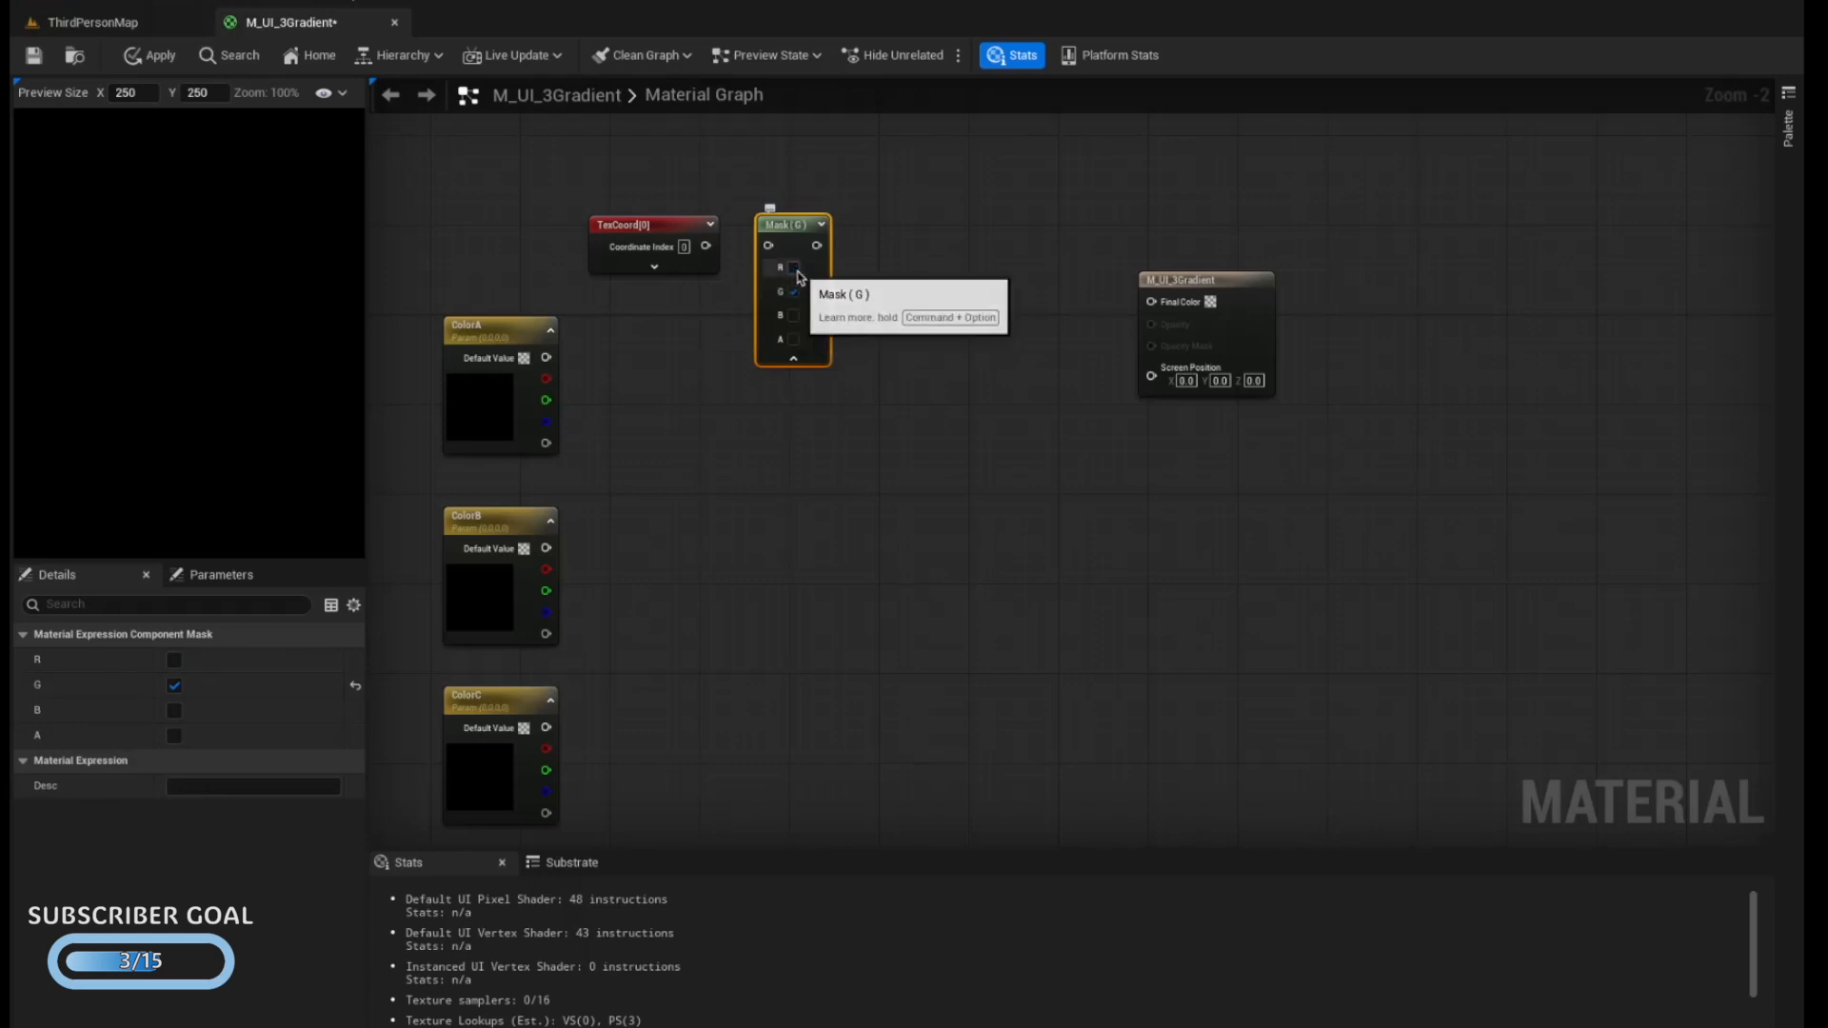
pyautogui.click(793, 358)
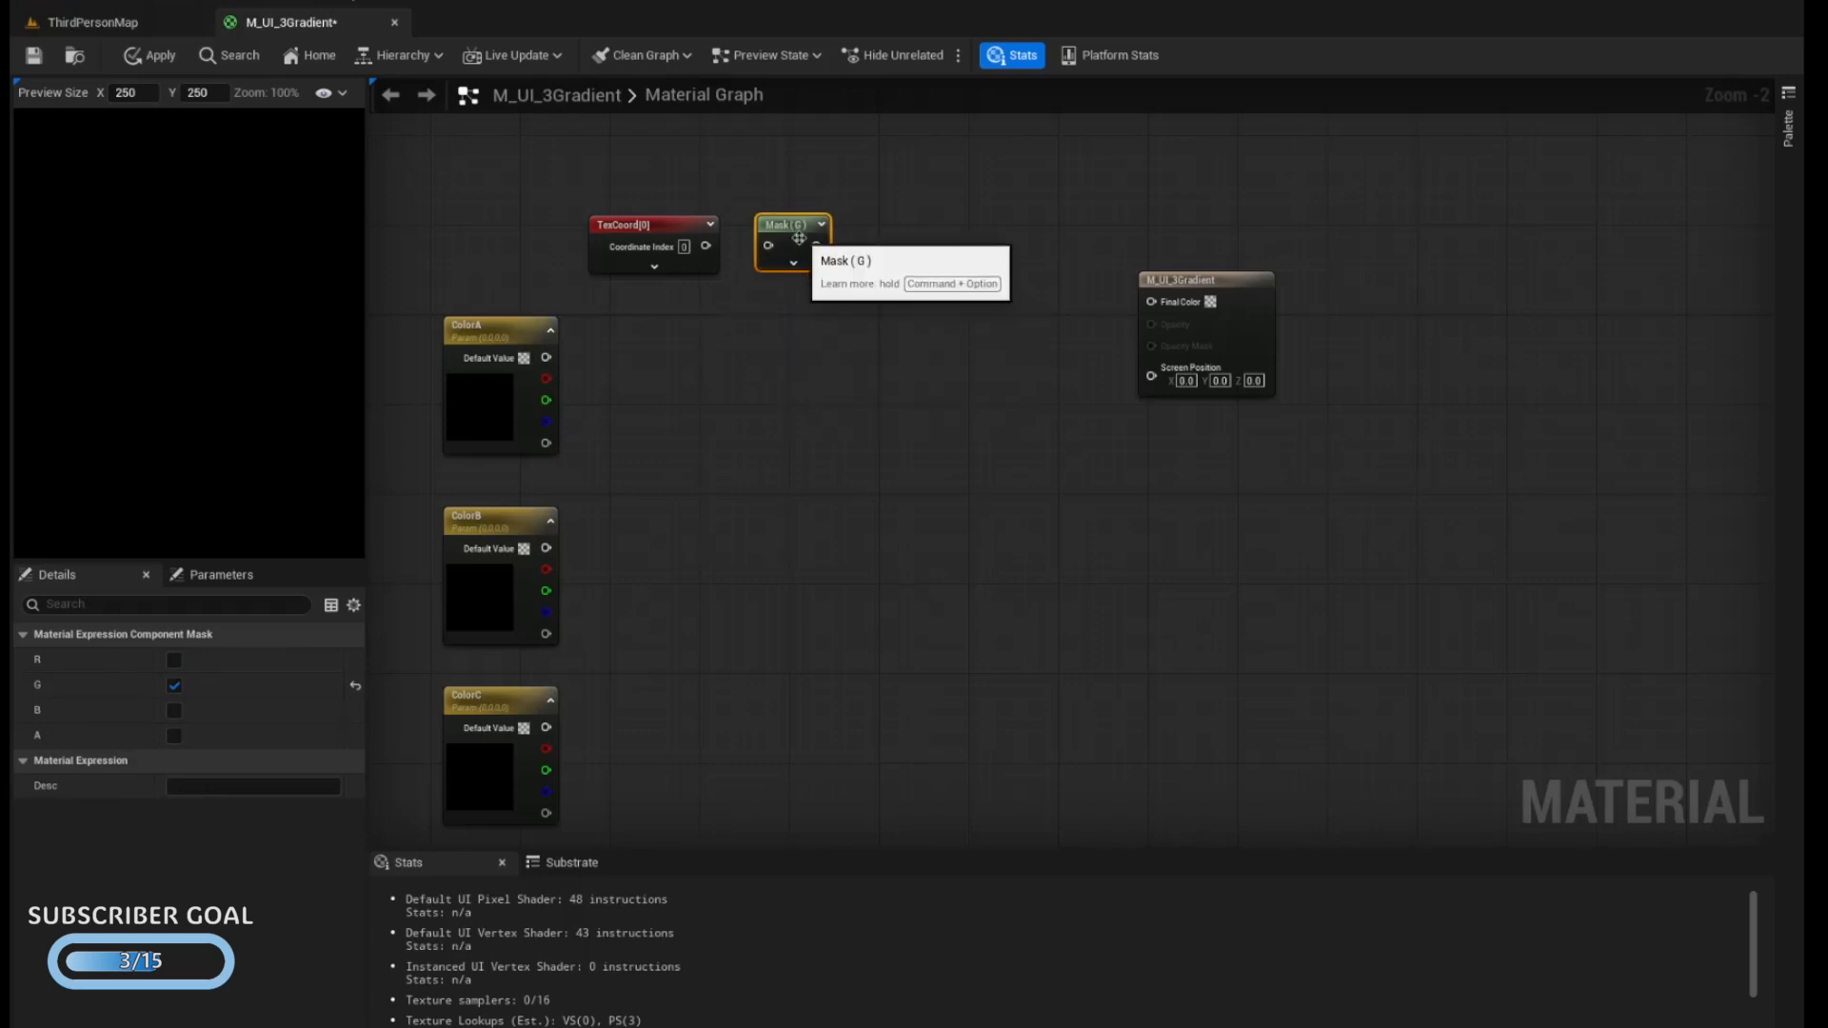
pyautogui.moveTo(797, 239); pyautogui.dragTo(797, 229)
pyautogui.moveTo(752, 250); pyautogui.dragTo(769, 246)
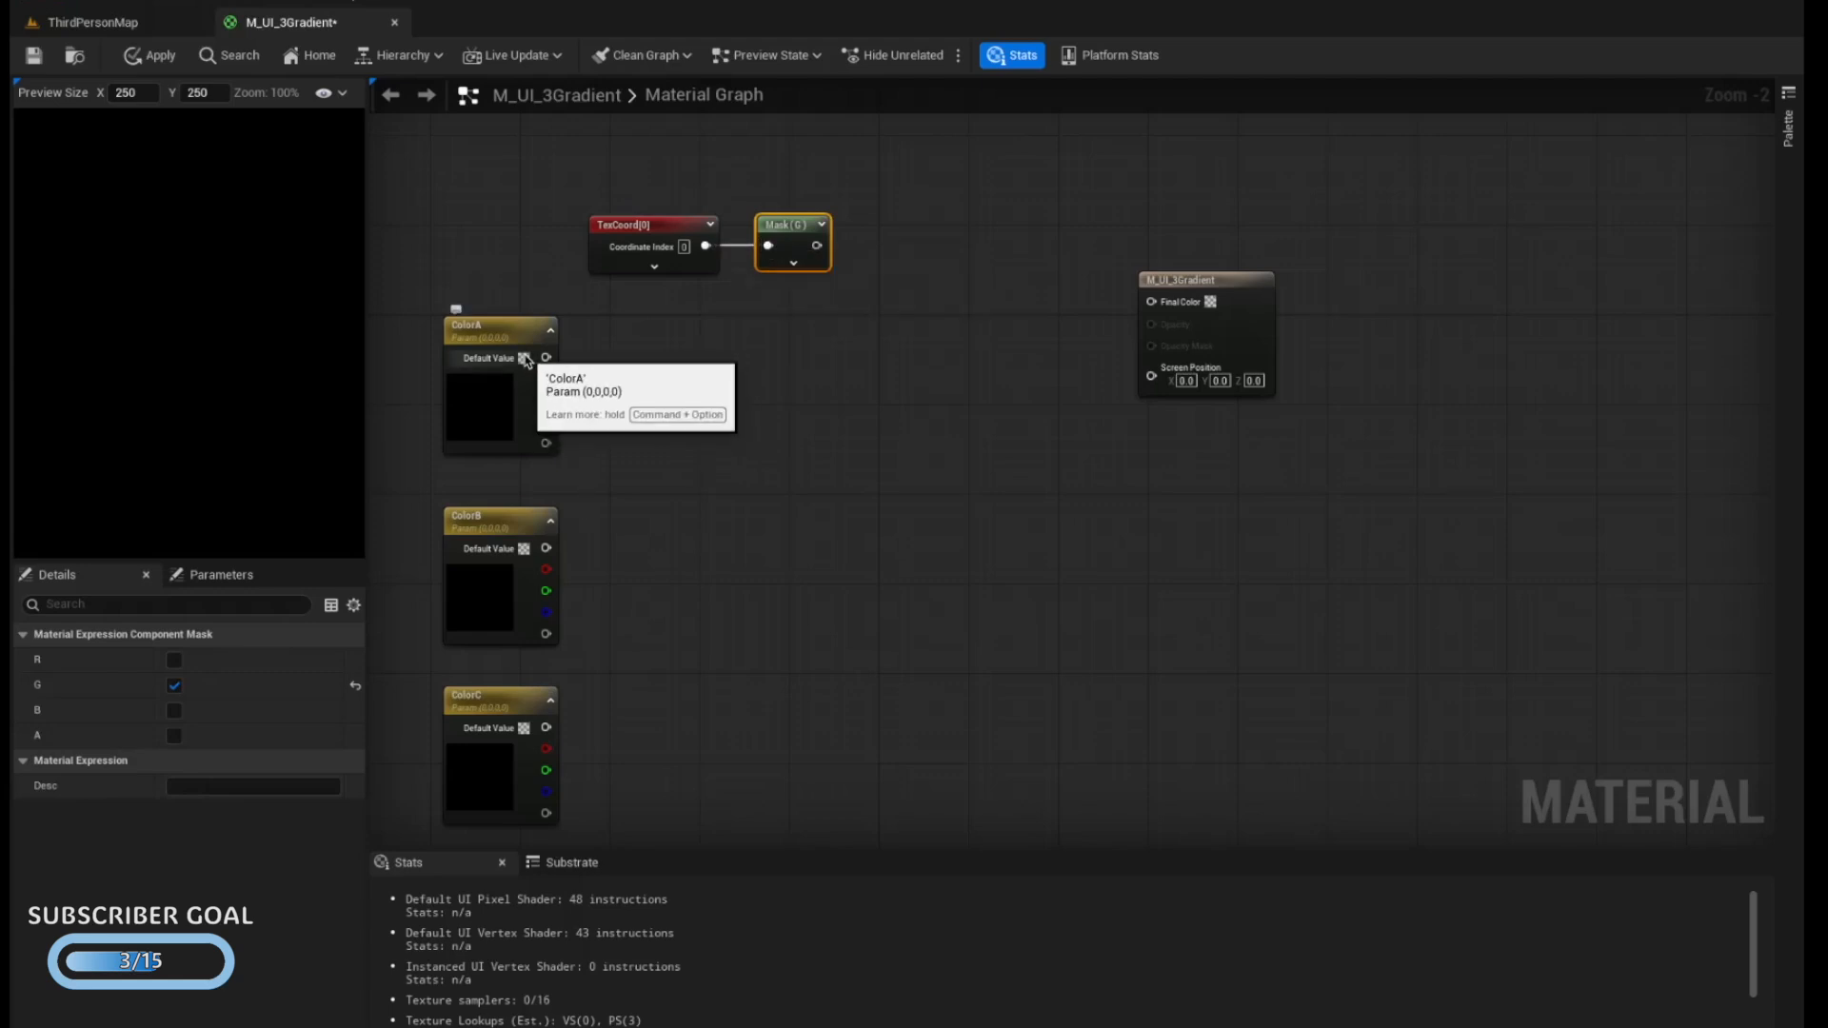
# Set the default values of ColorA to green, ColorB to white and ColorC to pinkish red
pyautogui.click(525, 359)
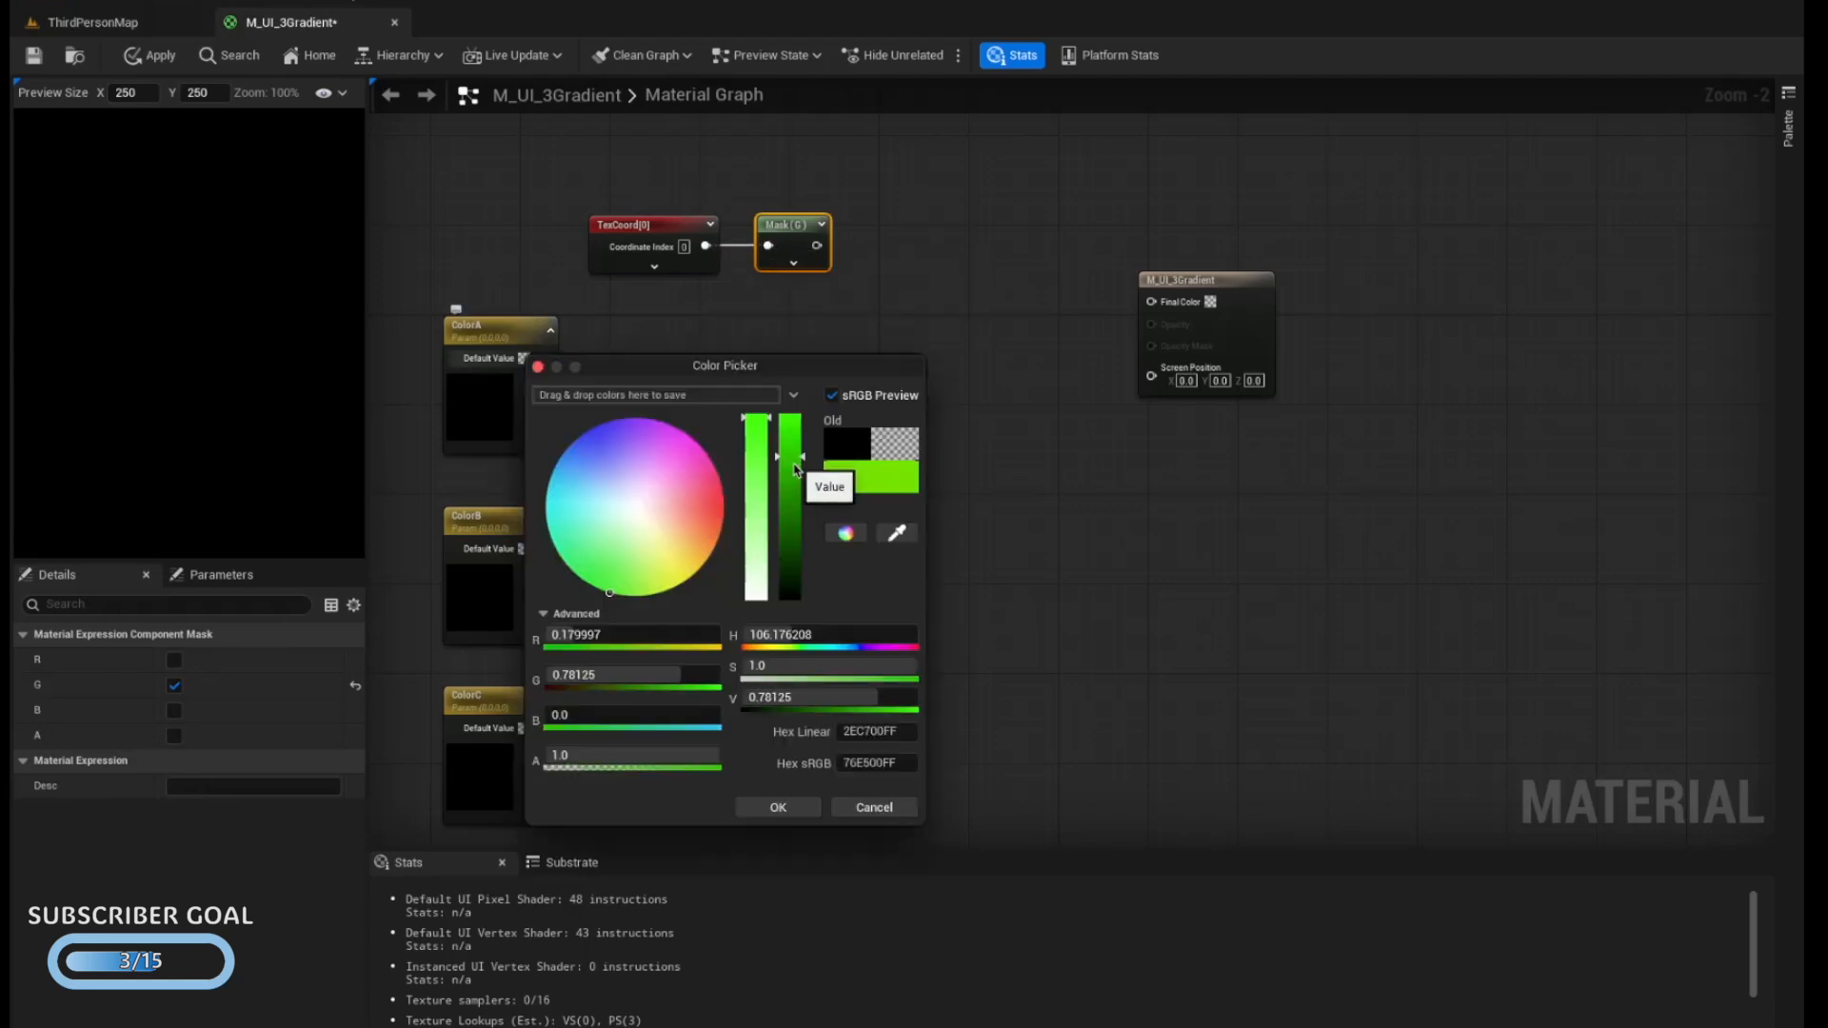
pyautogui.moveTo(793, 462); pyautogui.dragTo(793, 494)
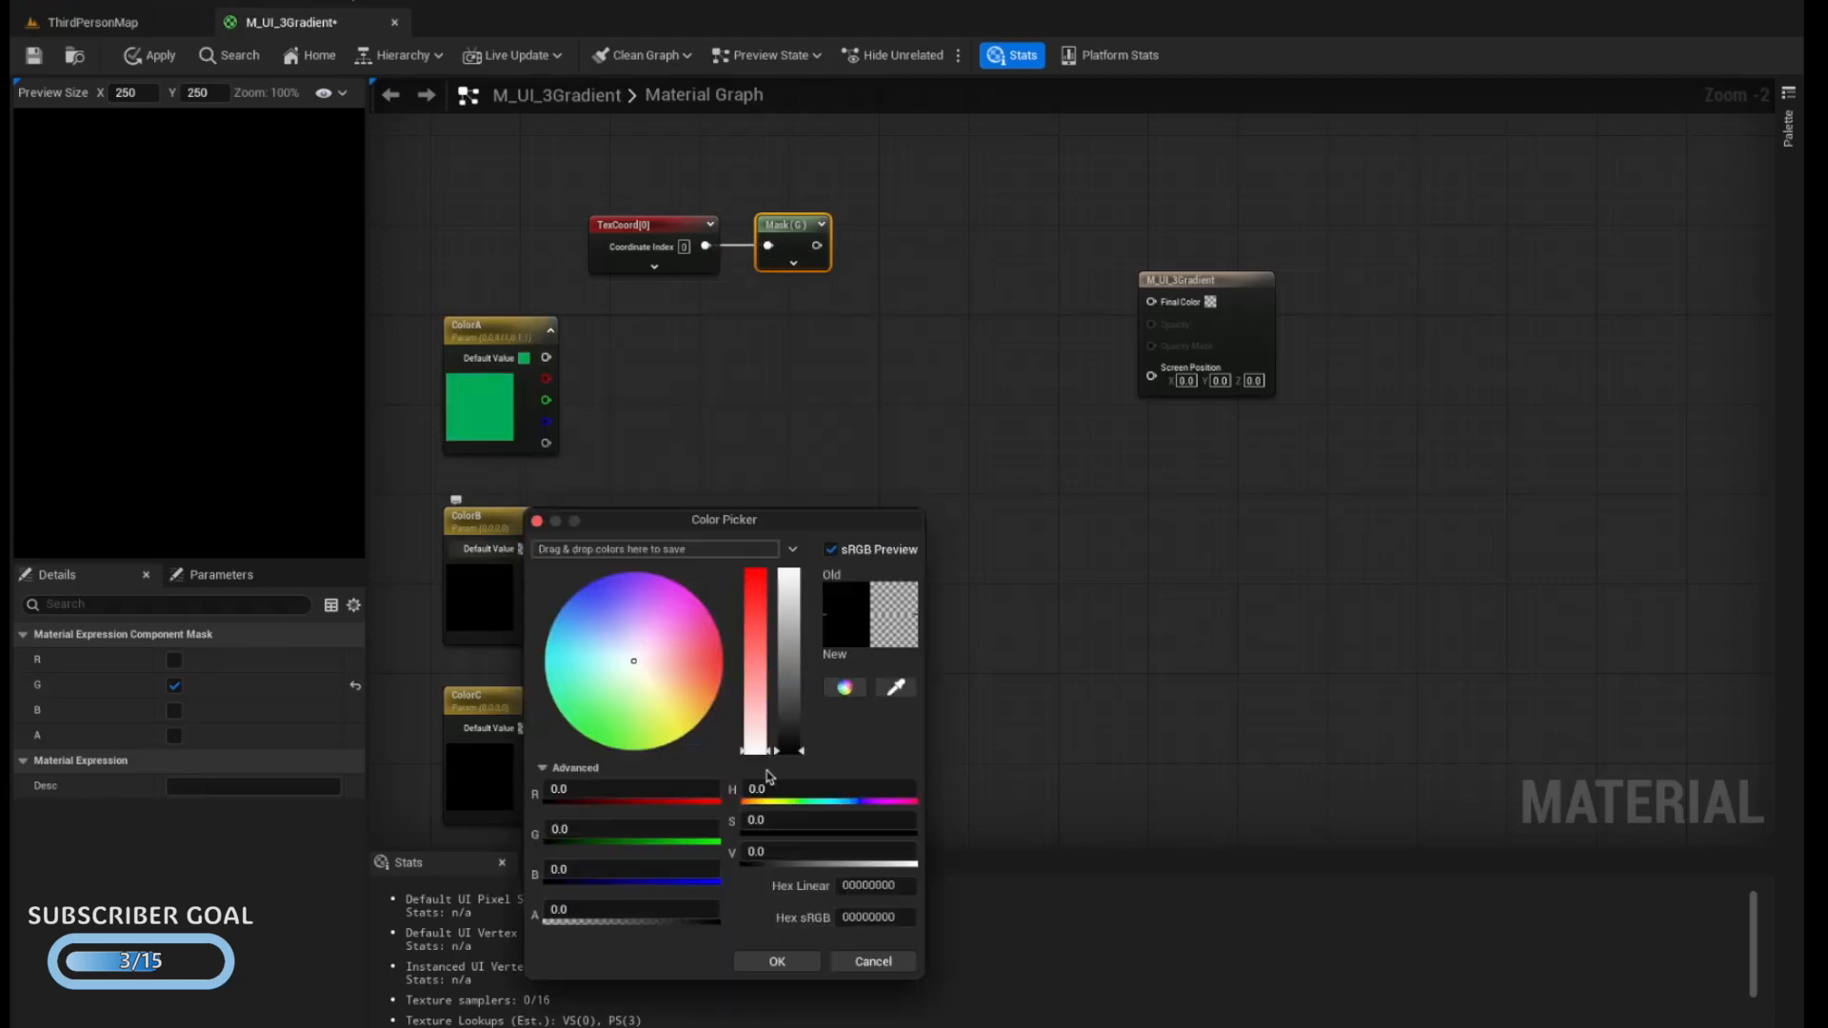
pyautogui.moveTo(776, 752); pyautogui.dragTo(789, 619)
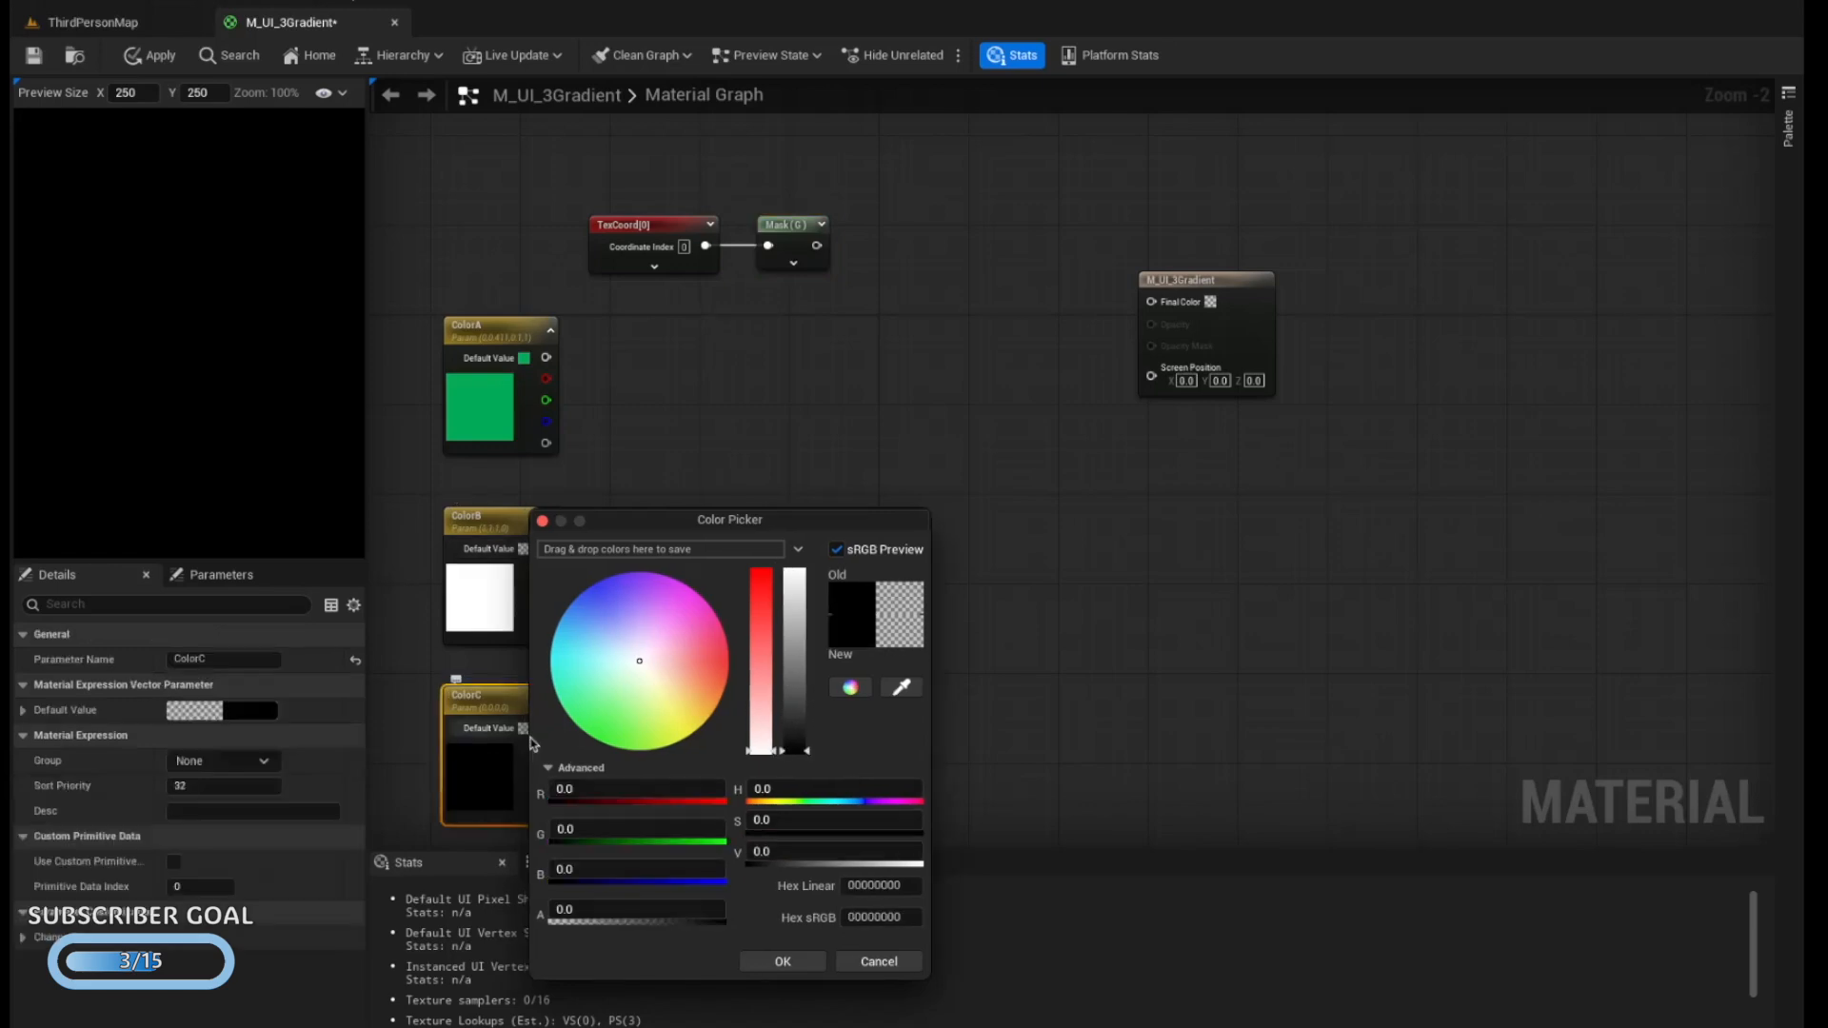
pyautogui.moveTo(723, 666); pyautogui.dragTo(741, 660)
# Add a Lerp node and connect ColorA to its A input and ColorB to its B input
pyautogui.rightClick(692, 373)
pyautogui.write('lerp')
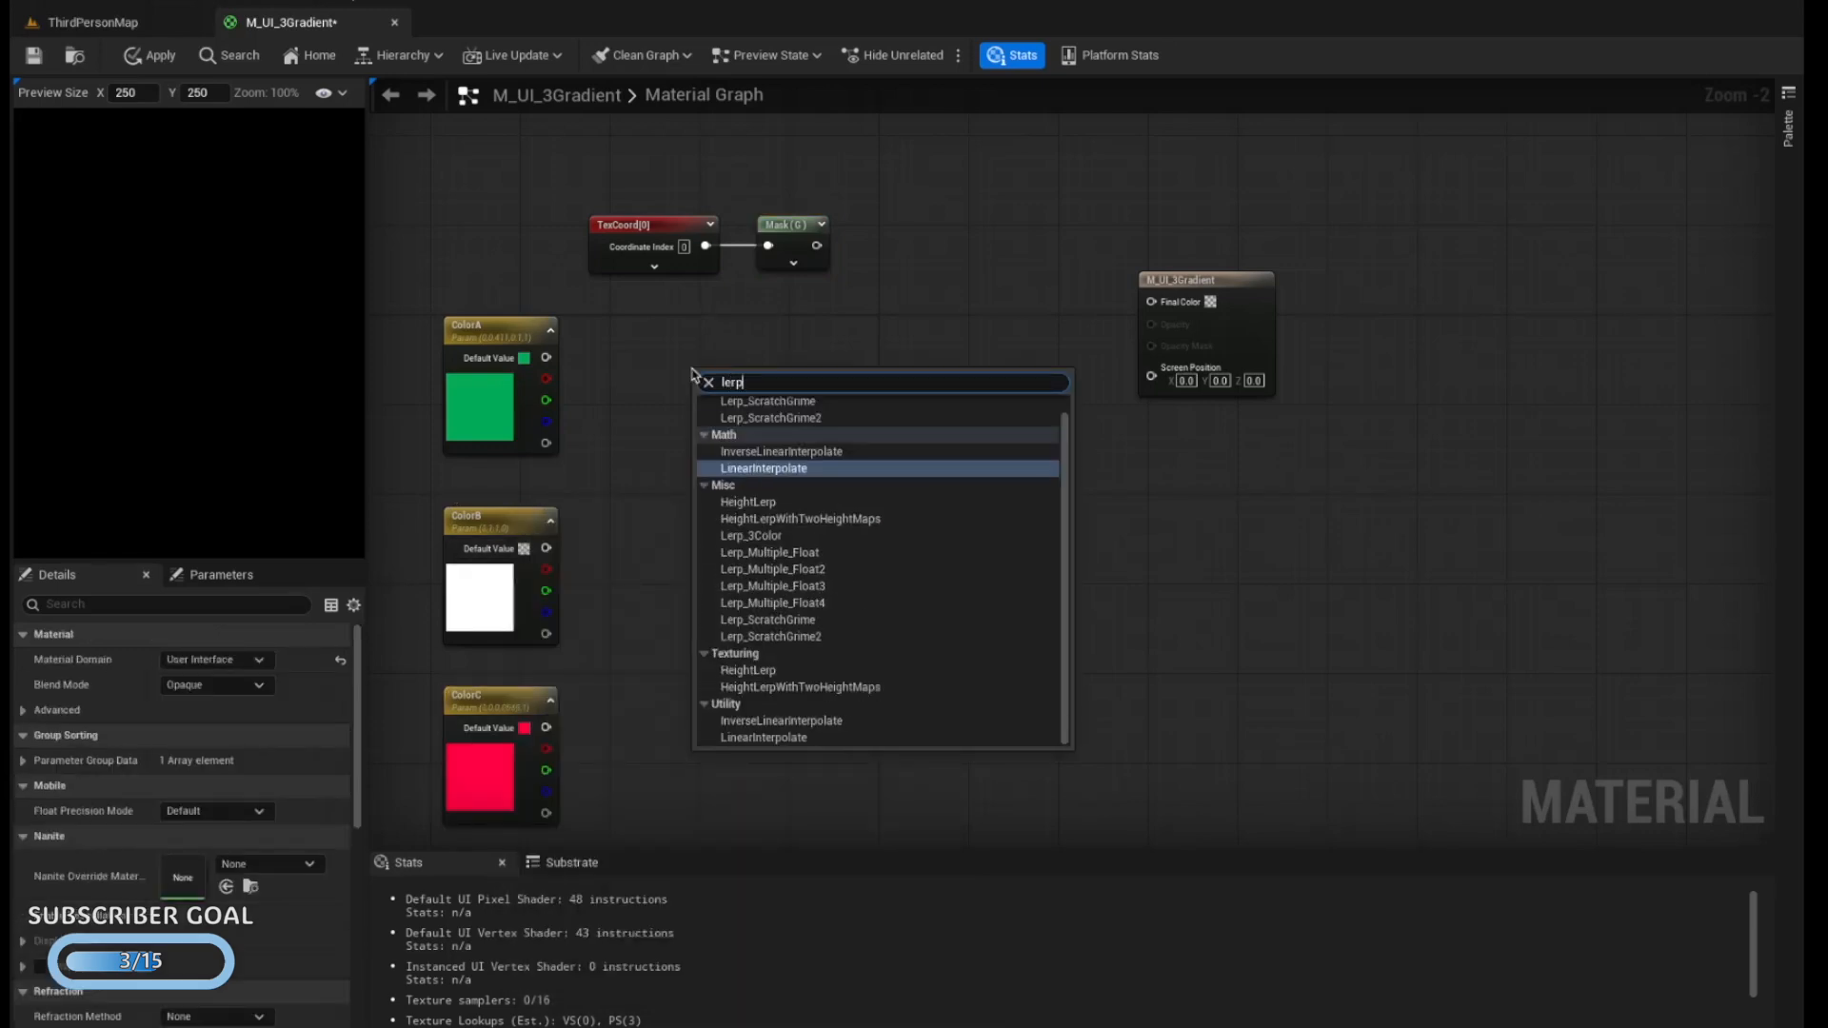
pyautogui.press('Return')
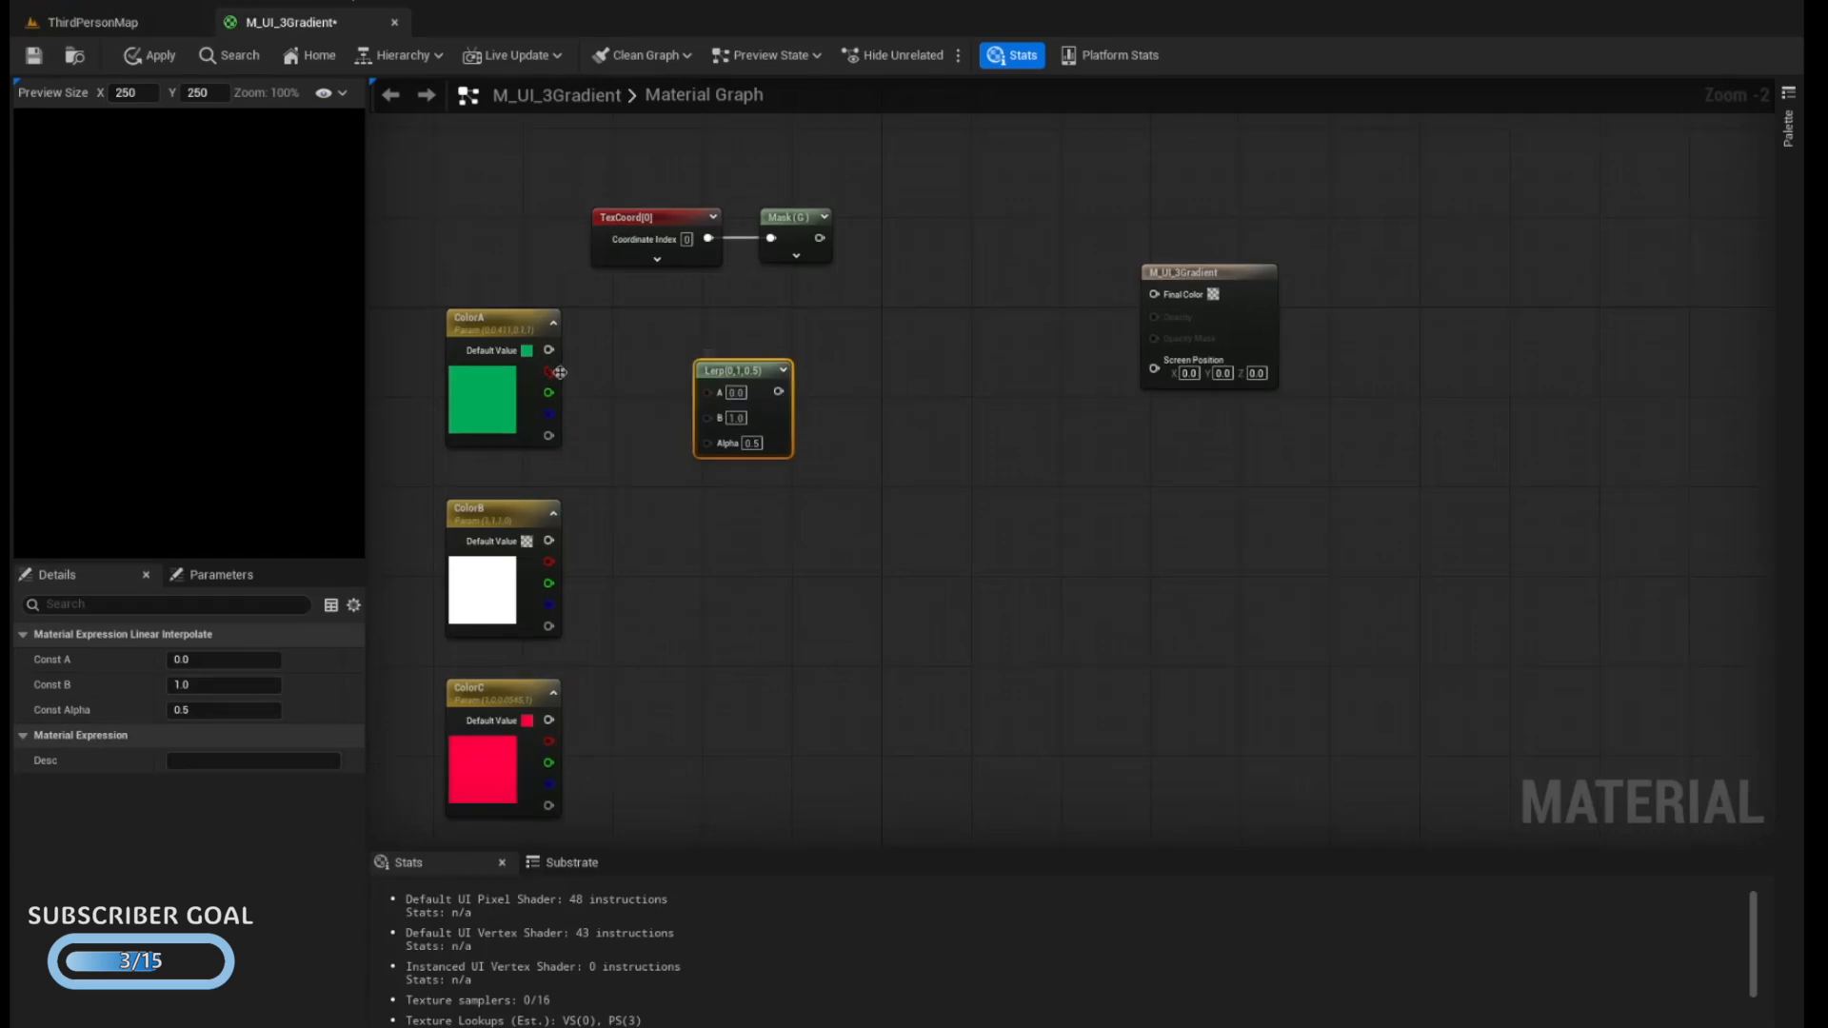
pyautogui.moveTo(547, 350); pyautogui.dragTo(705, 389)
pyautogui.moveTo(548, 539); pyautogui.dragTo(690, 448)
pyautogui.moveTo(689, 447); pyautogui.dragTo(707, 411)
# Move the TexCoord and Mask nodes above ColorA and feed the mask into a new Divide node with B set to 0.5
pyautogui.moveTo(790, 217); pyautogui.dragTo(610, 240)
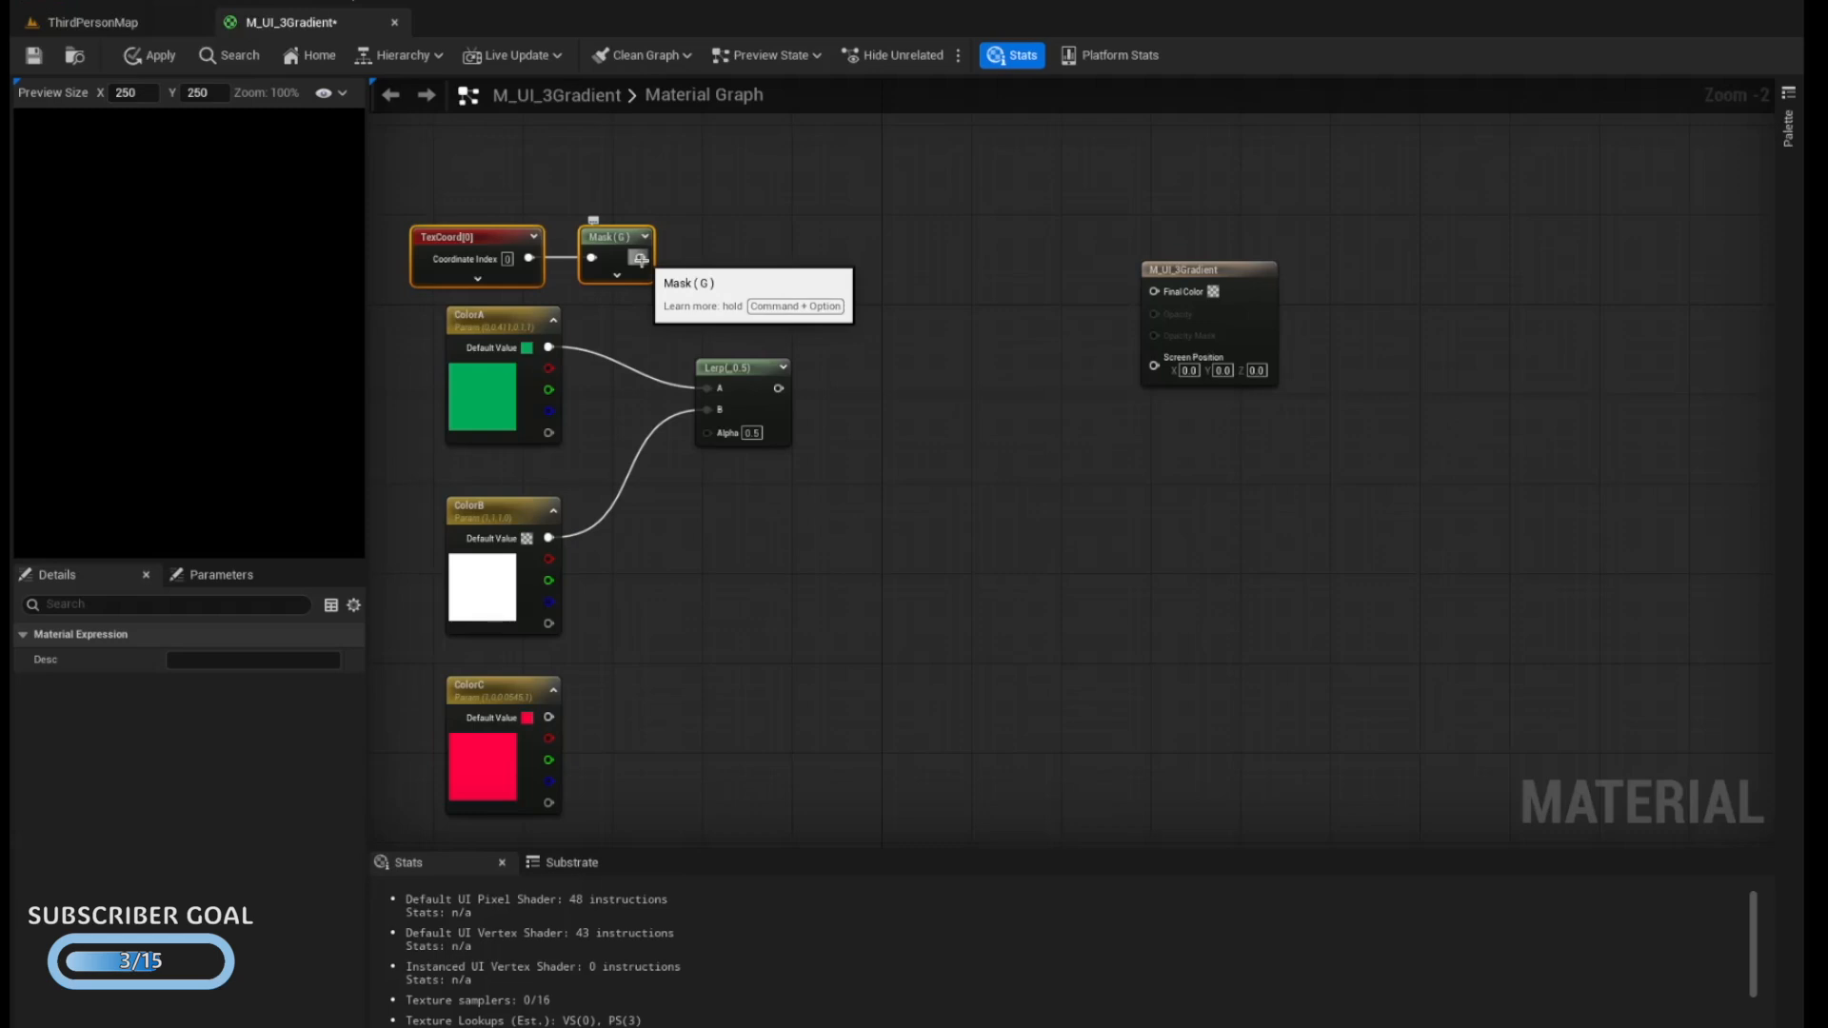
pyautogui.moveTo(638, 257); pyautogui.dragTo(702, 257)
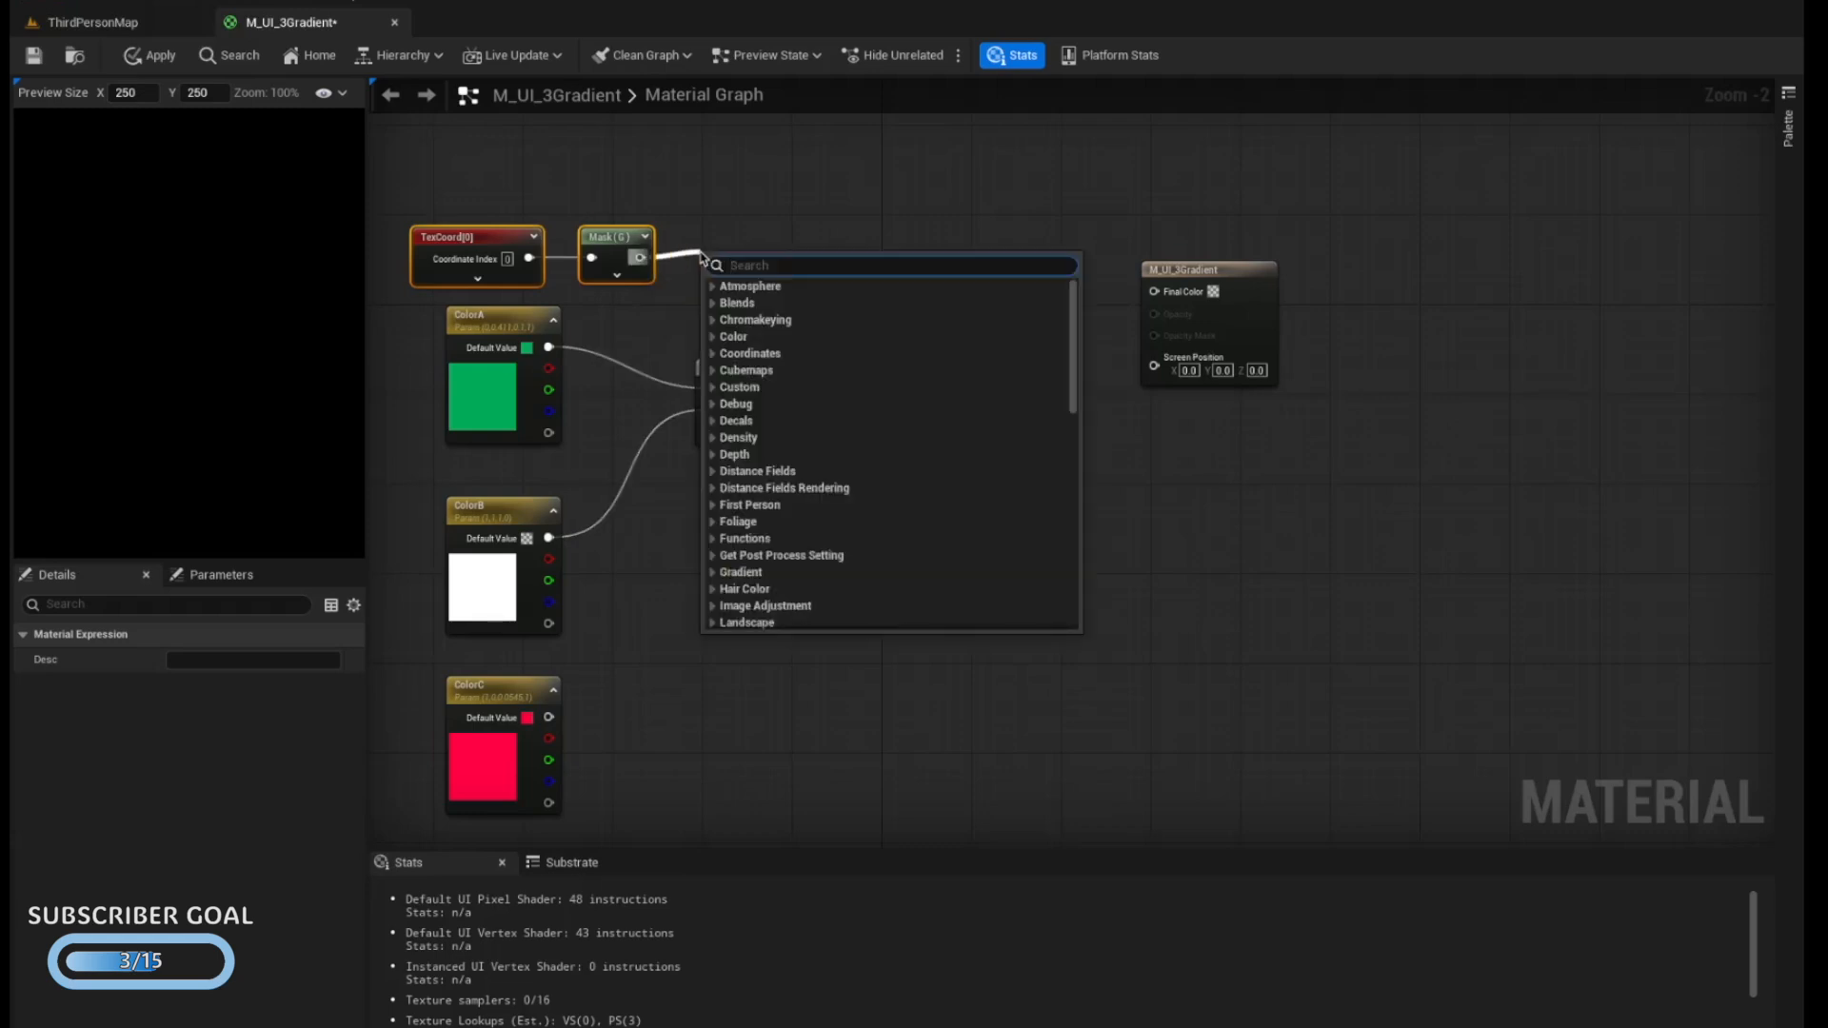
pyautogui.write('divide')
pyautogui.press('Return')
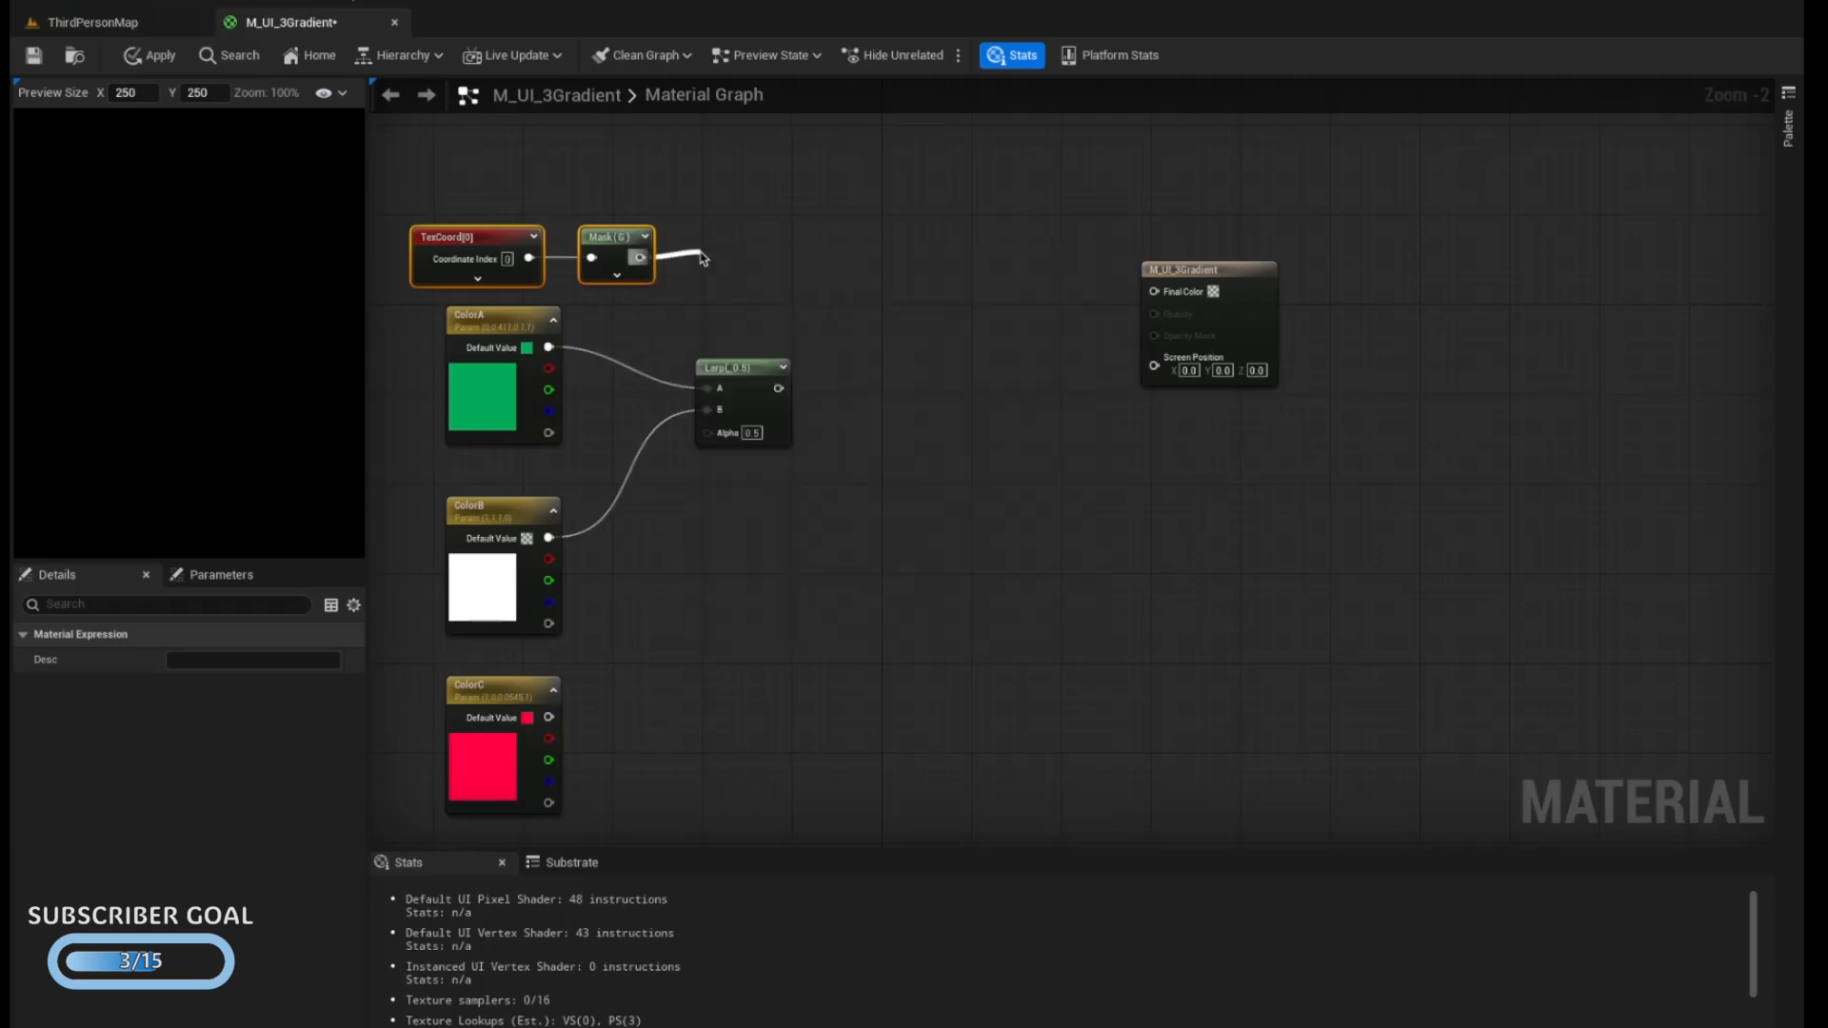
pyautogui.click(741, 304)
pyautogui.write('0.5')
pyautogui.press('Return')
# Add a Clamp node after the Divide node and connect its output to the Lerp's Alpha input
pyautogui.moveTo(771, 268); pyautogui.dragTo(814, 275)
pyautogui.write('clamp')
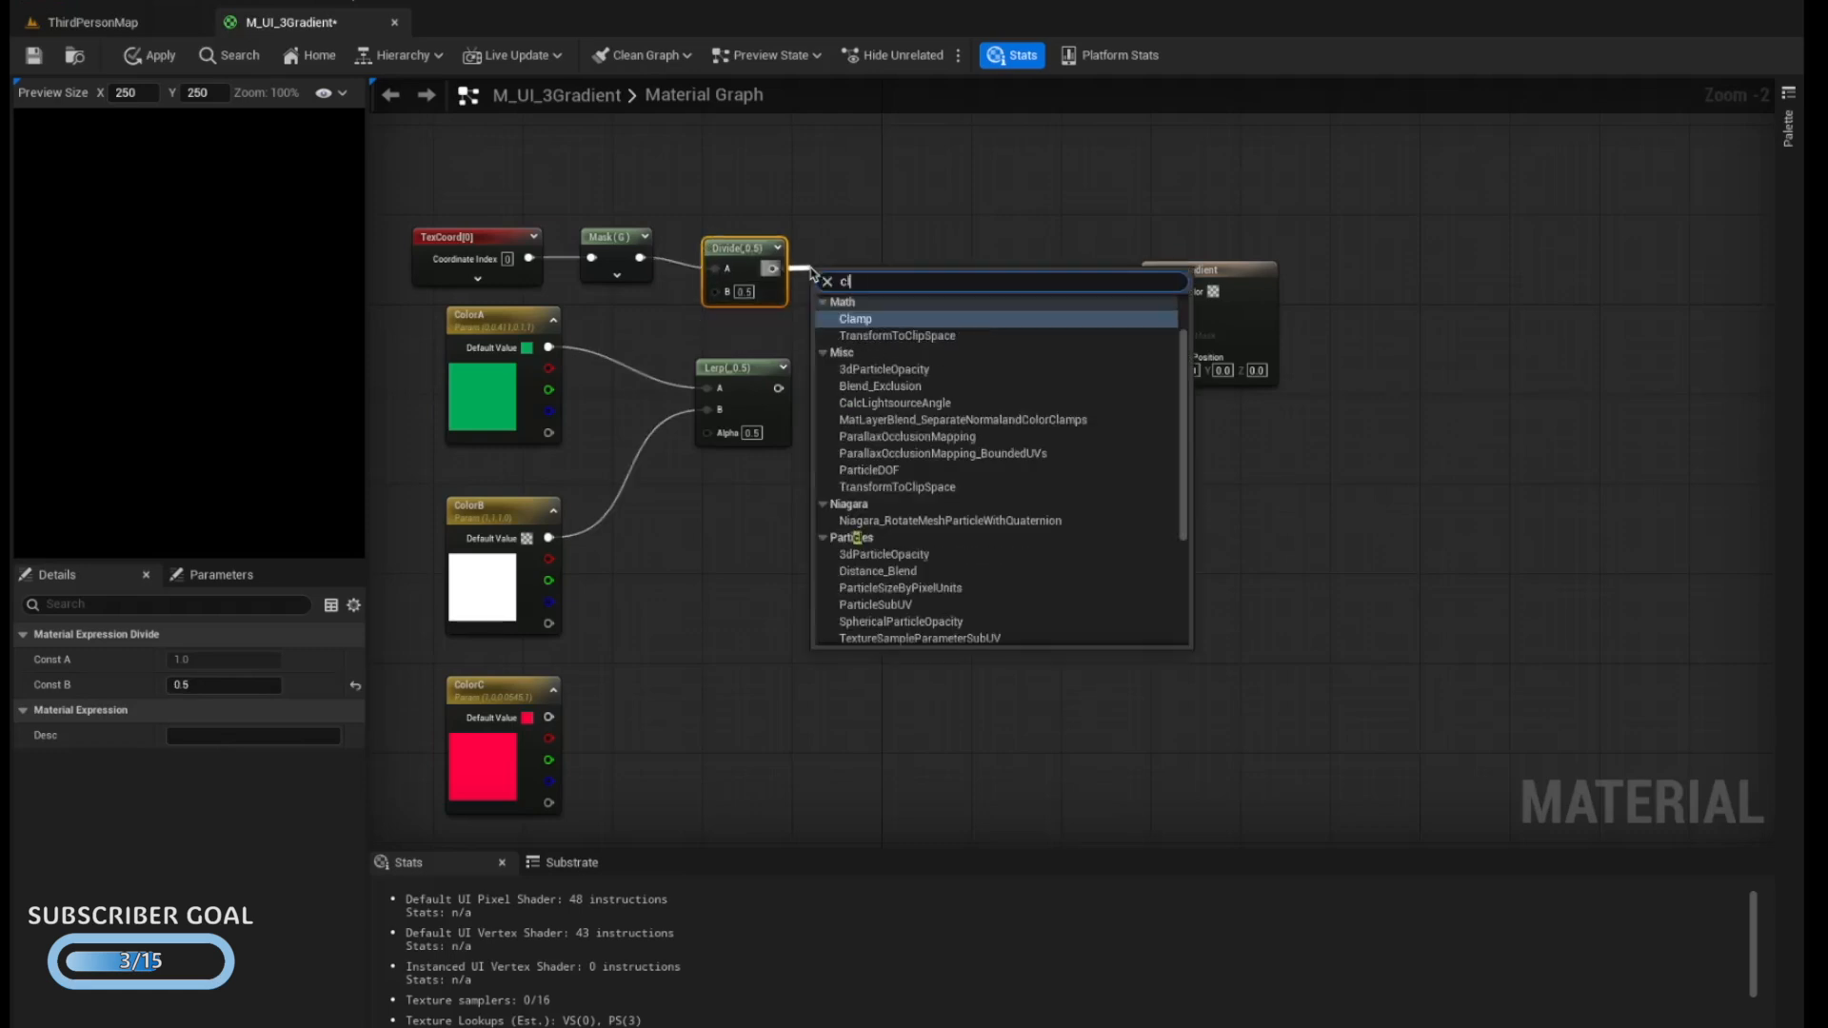
pyautogui.press('Return')
pyautogui.moveTo(723, 367); pyautogui.dragTo(967, 372)
pyautogui.moveTo(881, 269); pyautogui.dragTo(955, 438)
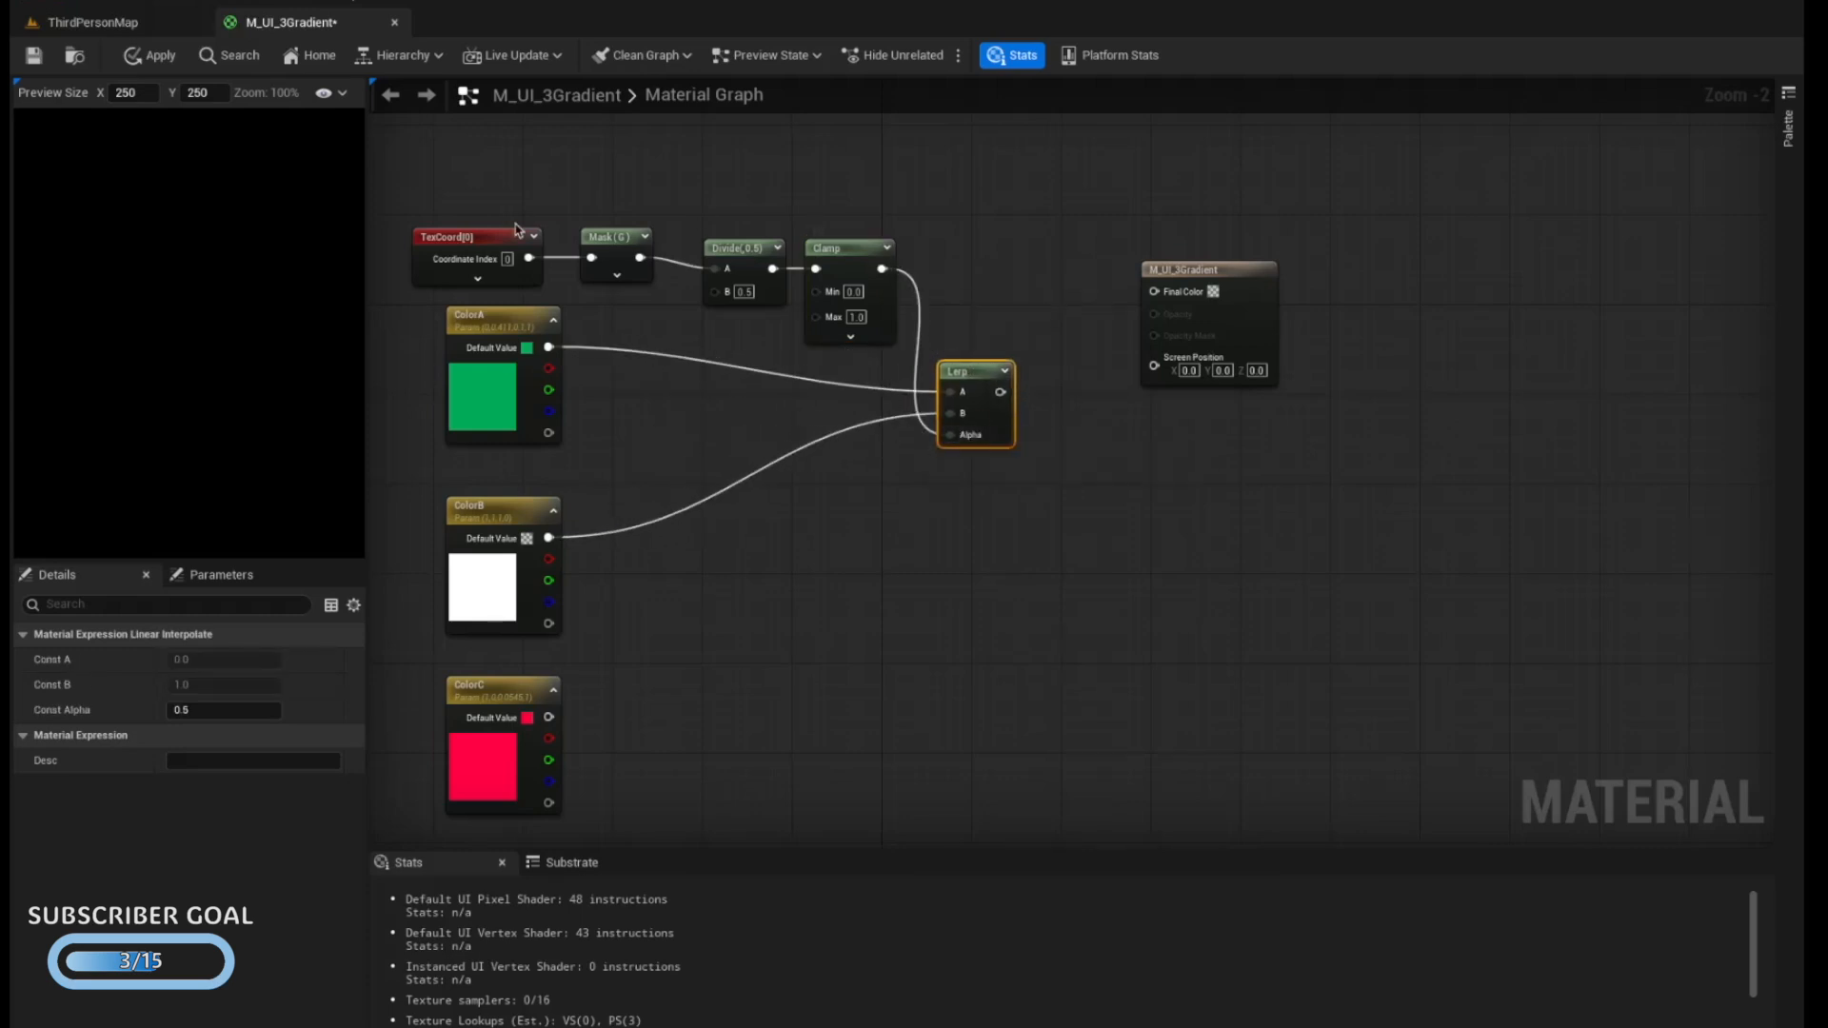
# Duplicate the TexCoord and Mask nodes into the empty area beside ColorC
pyautogui.moveTo(803, 621); pyautogui.dragTo(805, 503, button='right')
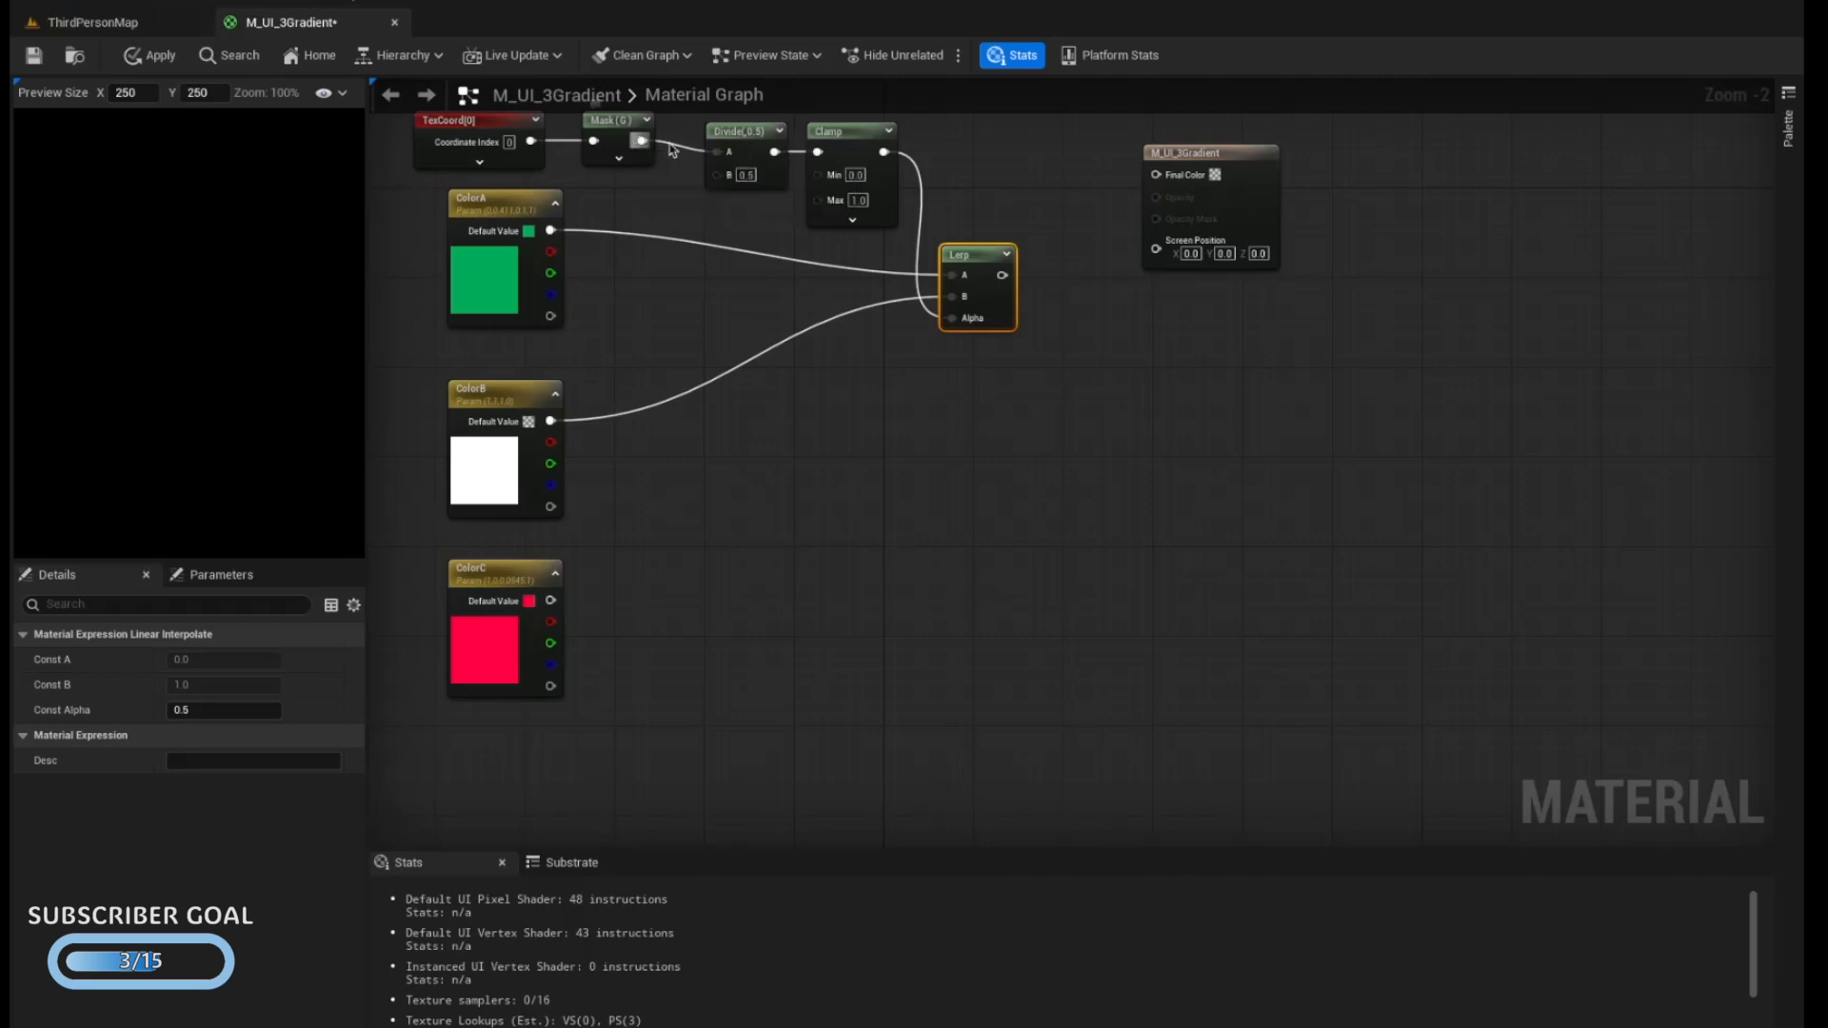
pyautogui.moveTo(404, 166); pyautogui.dragTo(633, 145)
pyautogui.press('super+c')
pyautogui.press('super+v')
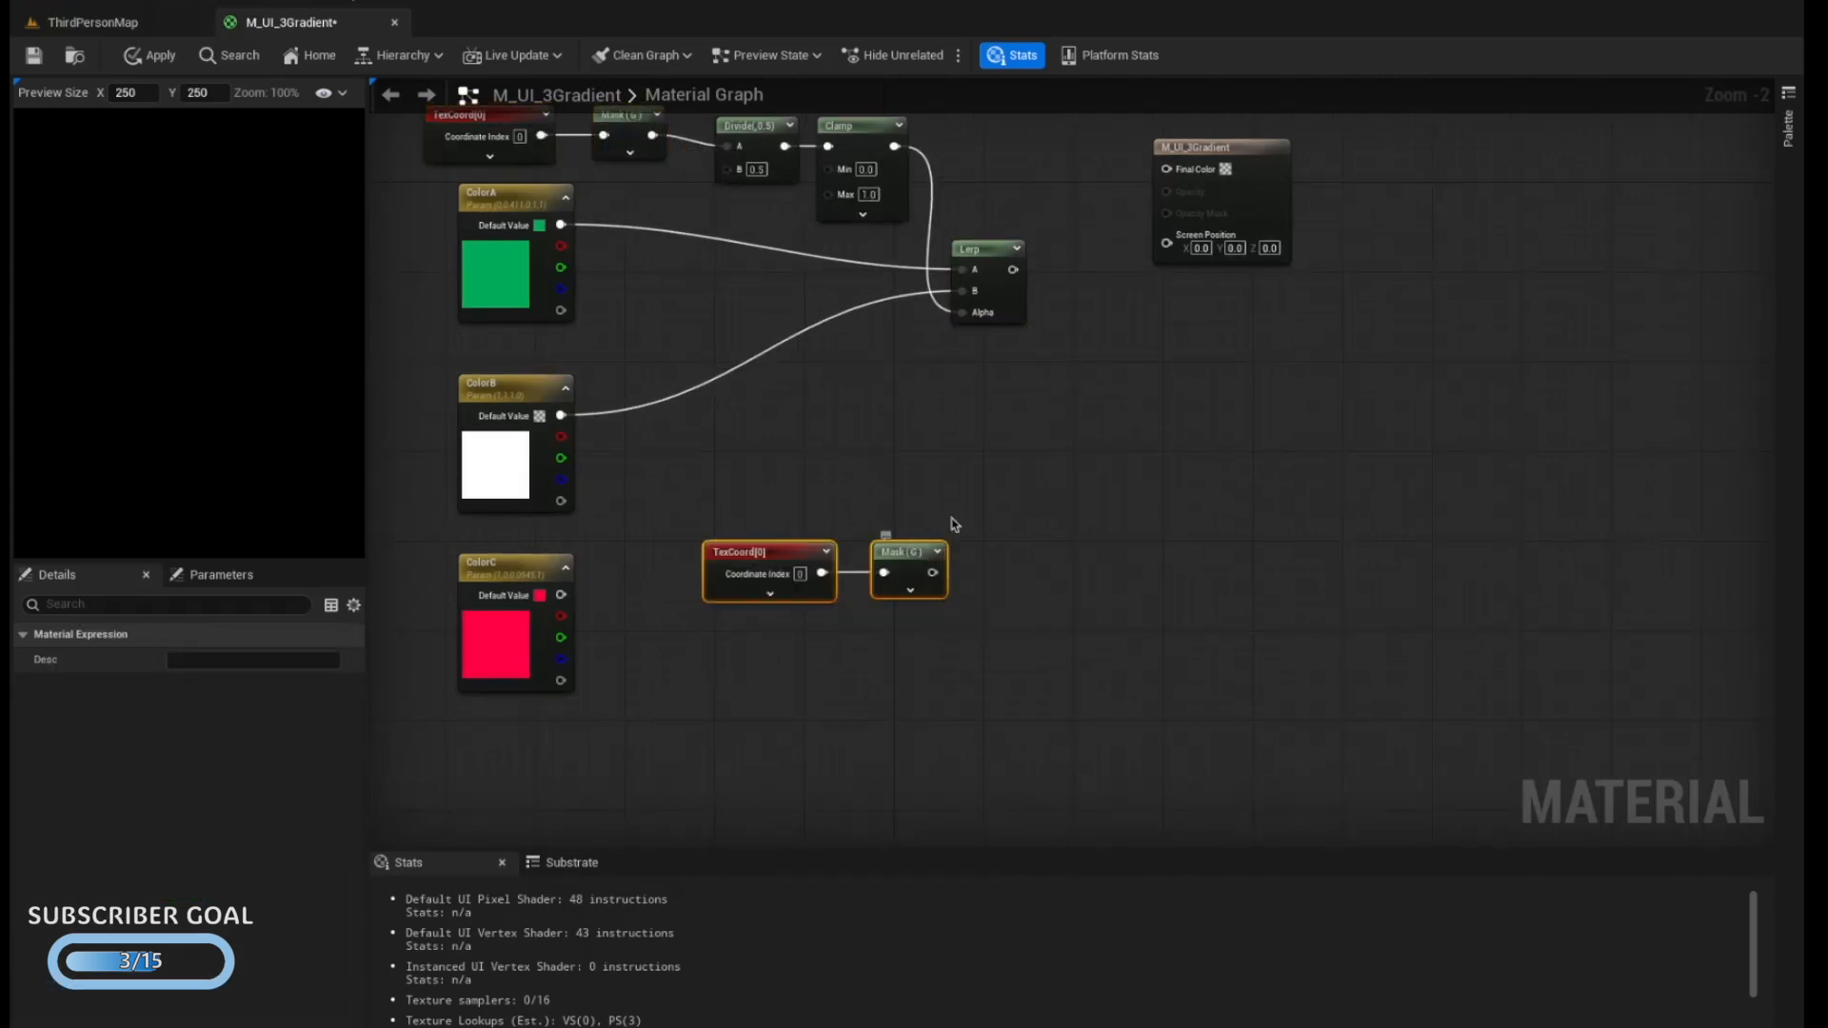
# Add a second Lerp node and connect ColorB to its A input and ColorC to its B input
pyautogui.rightClick(1005, 488)
pyautogui.write('lerp')
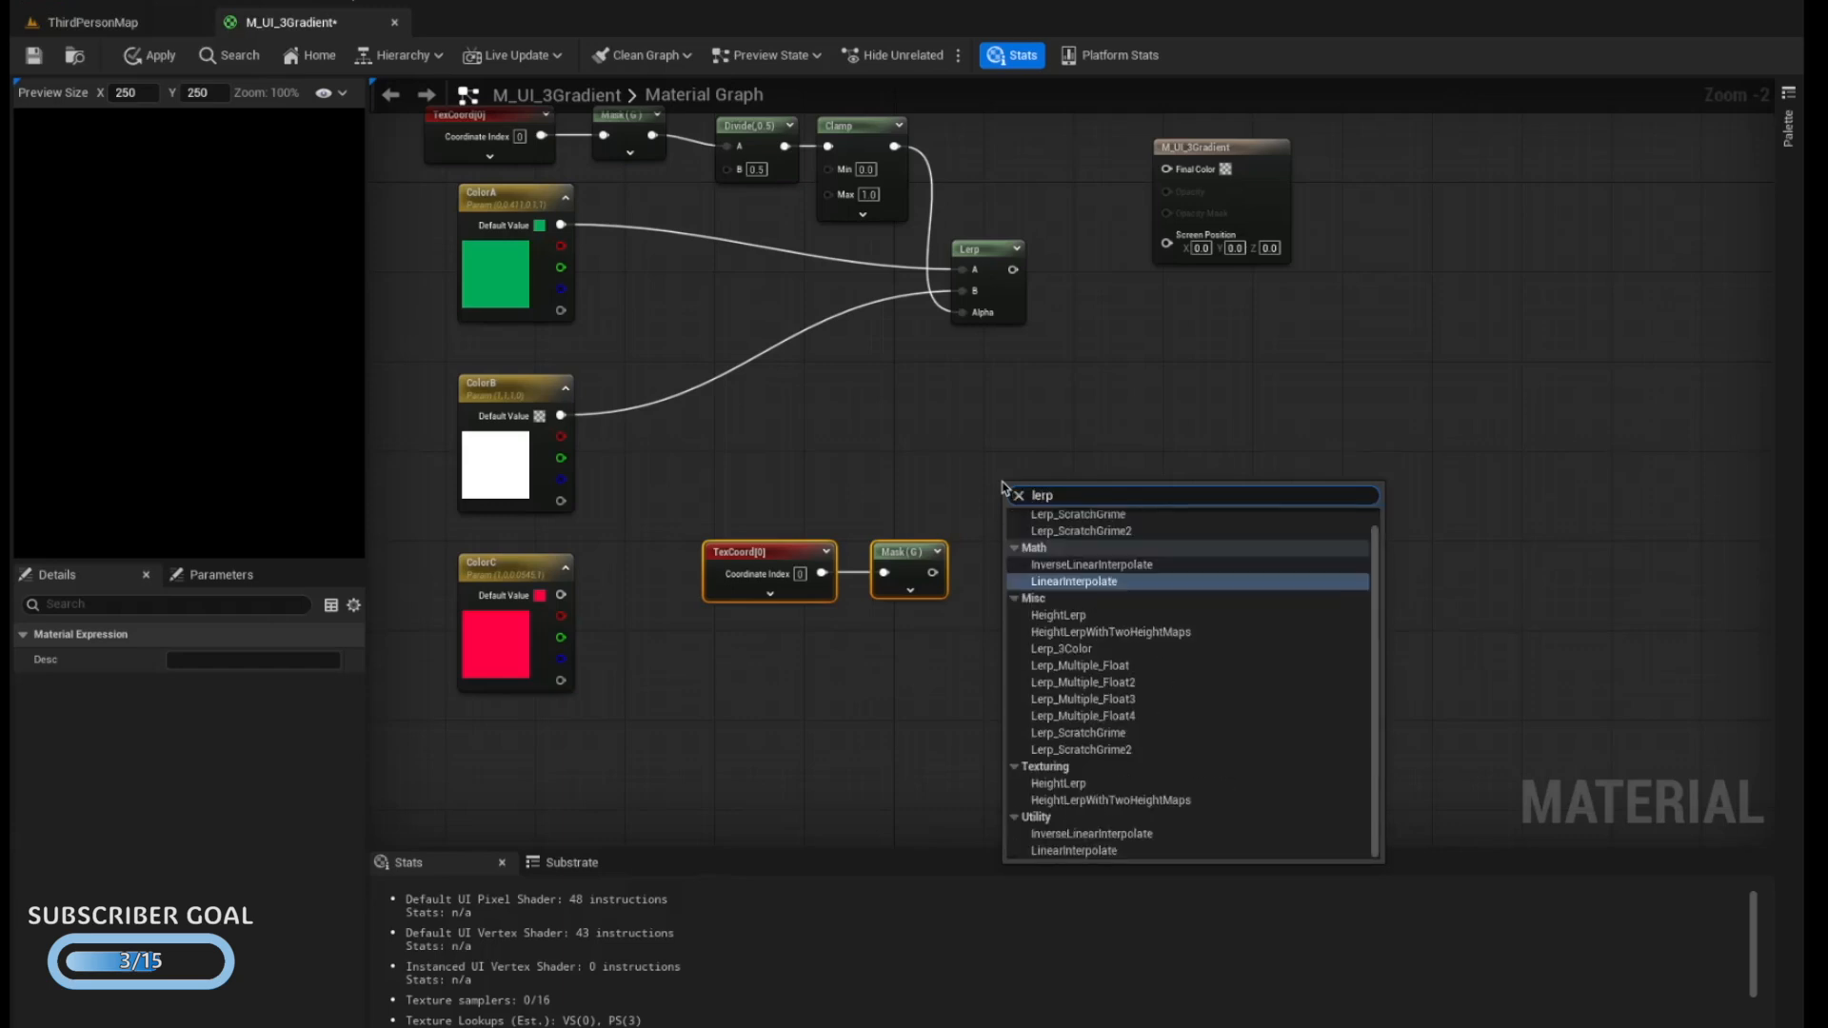
pyautogui.press('Return')
pyautogui.moveTo(560, 416); pyautogui.dragTo(1014, 513)
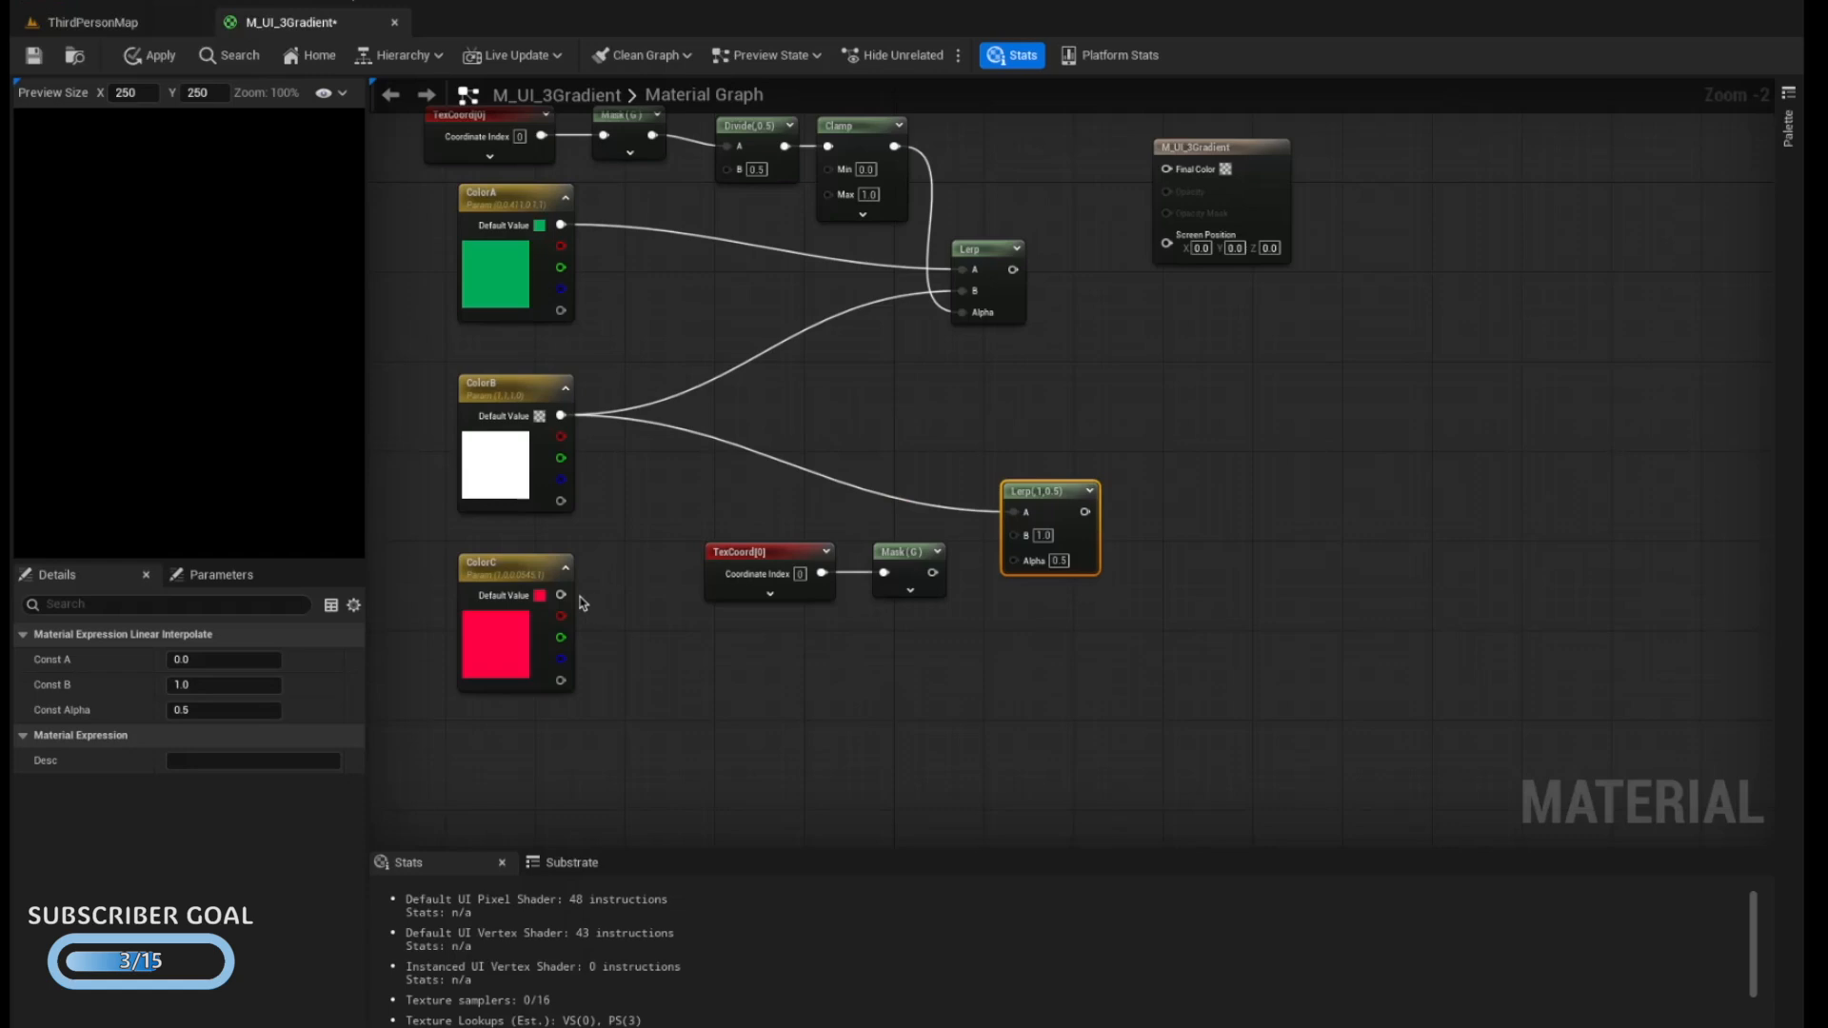
pyautogui.moveTo(561, 595); pyautogui.dragTo(1011, 537)
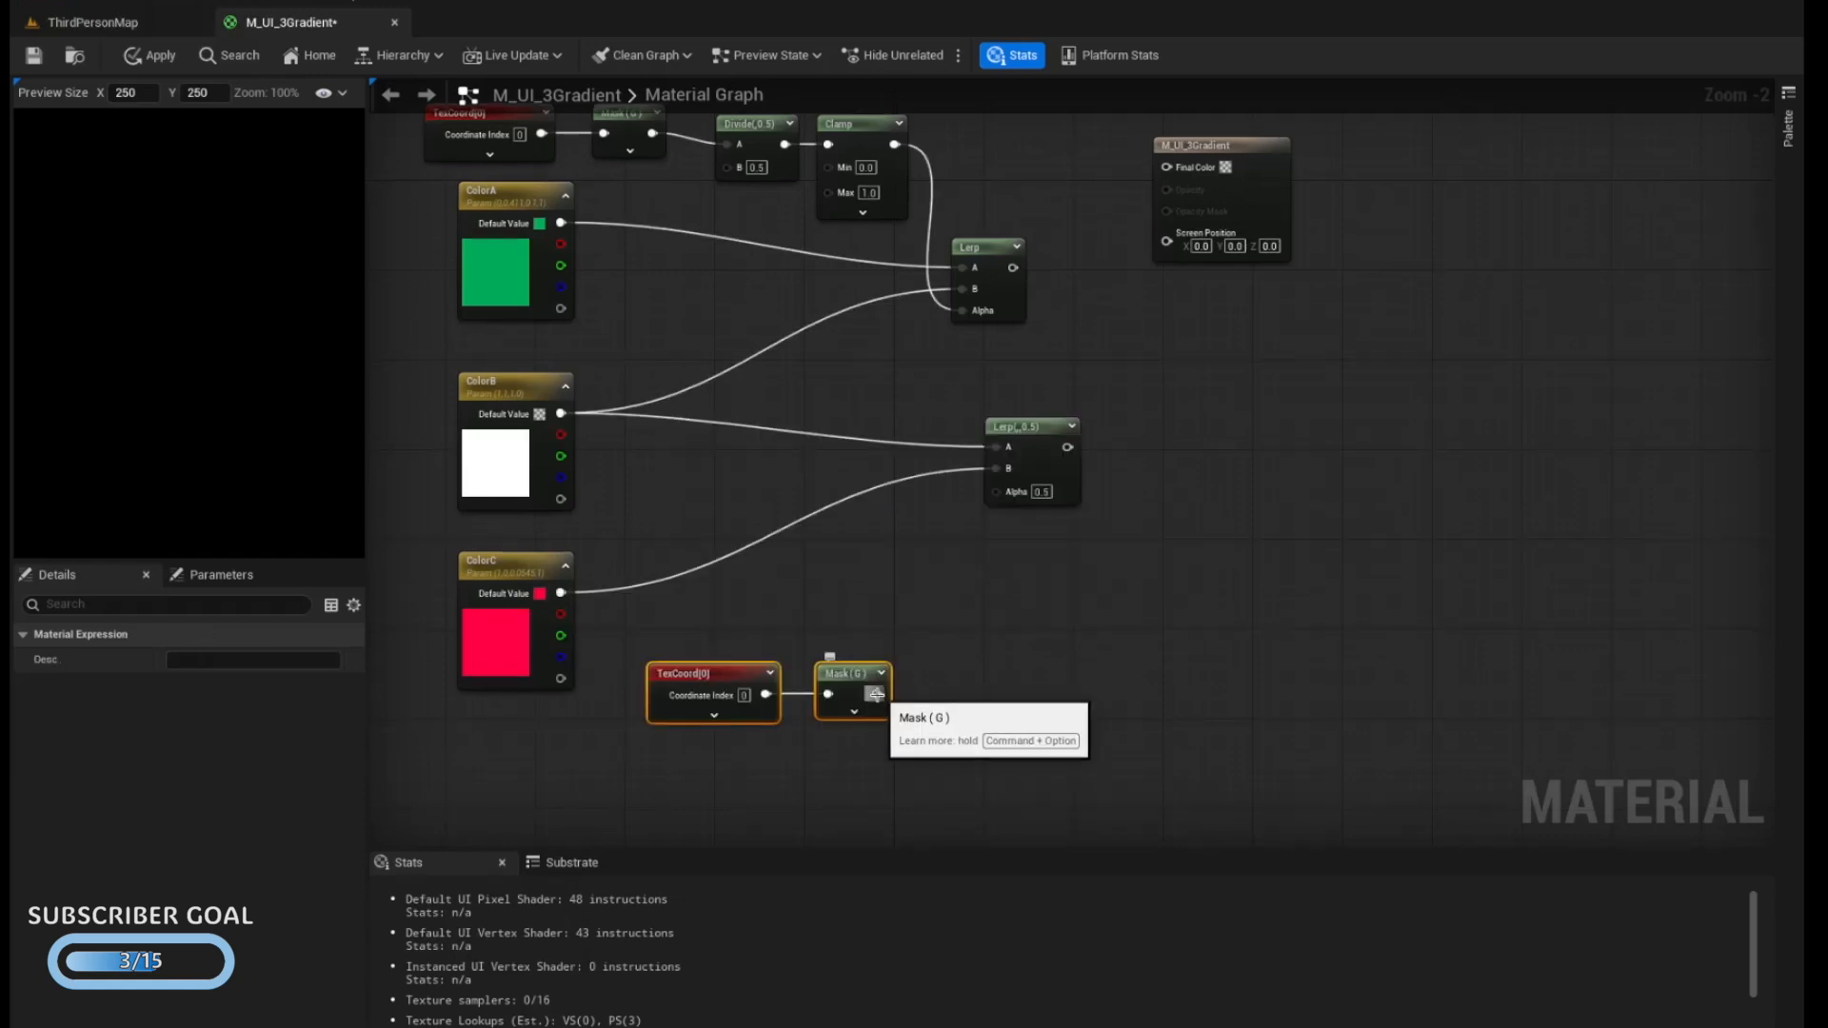
# Feed the duplicated mask through a new Subtract node with B set to 0.5 into a new Divide node
pyautogui.moveTo(877, 693); pyautogui.dragTo(944, 669)
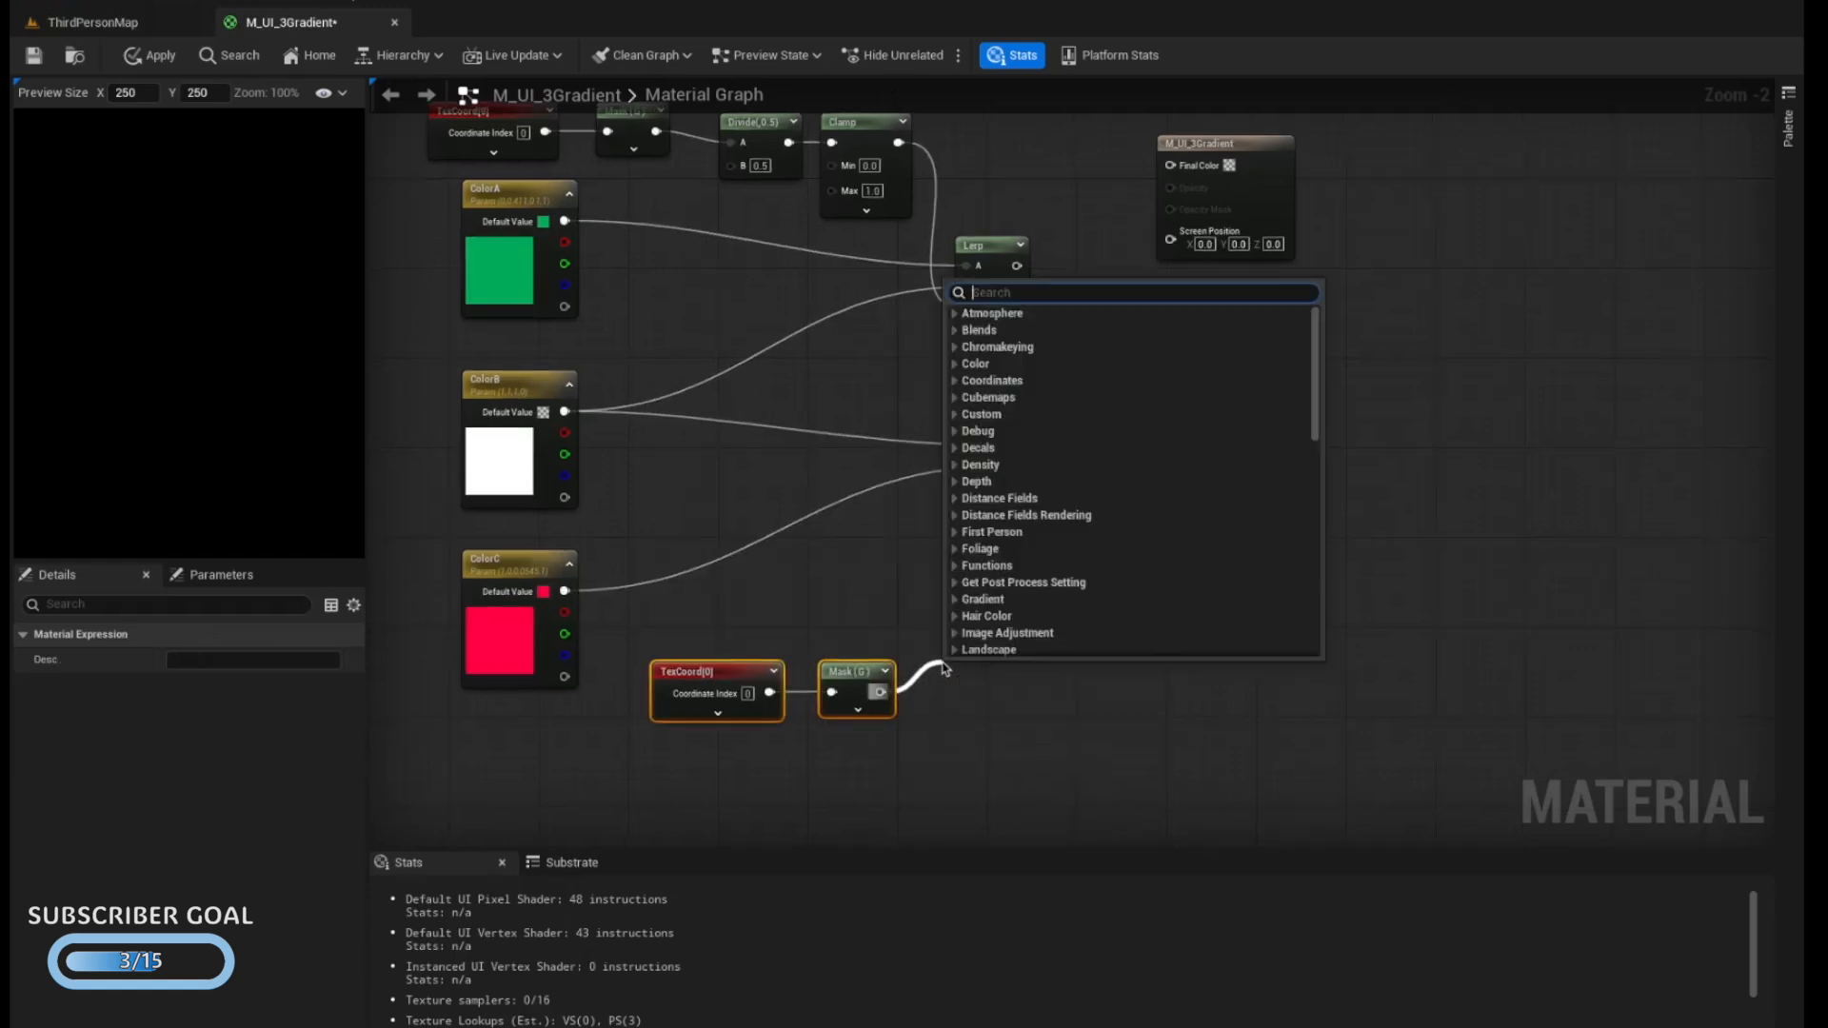
pyautogui.write('subtract')
pyautogui.press('Return')
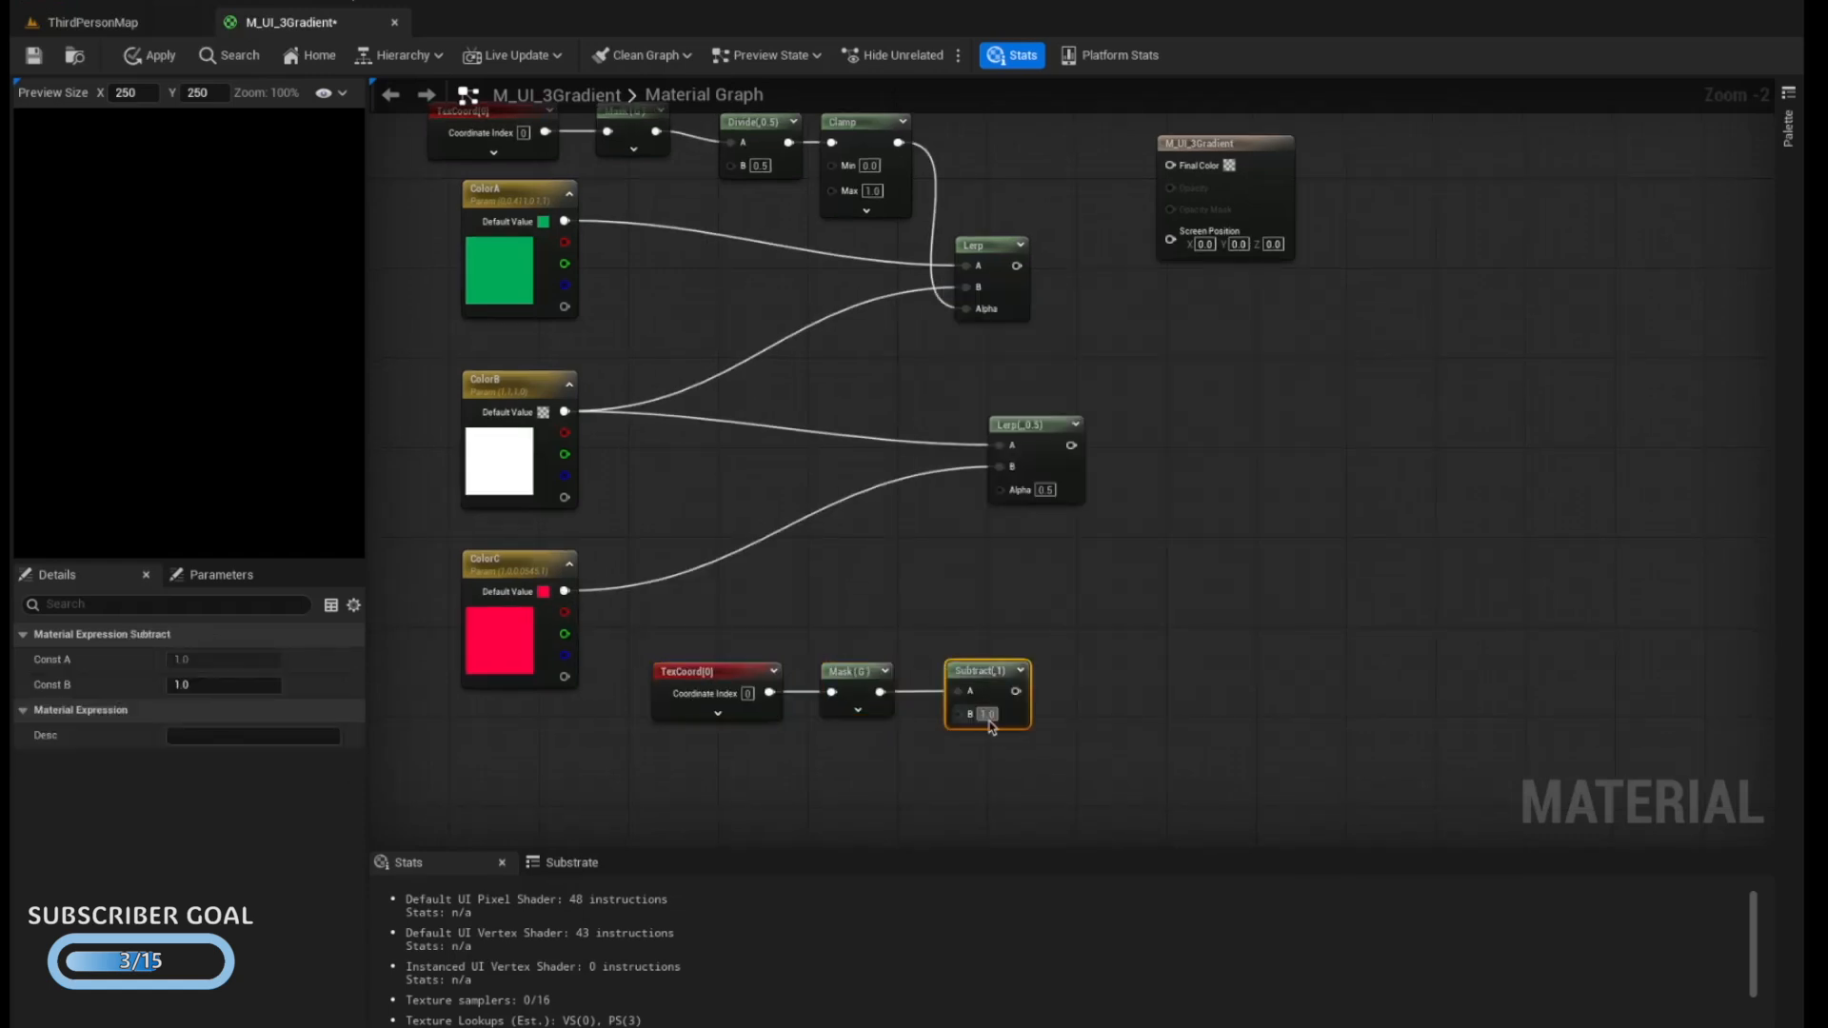
pyautogui.moveTo(1016, 692); pyautogui.dragTo(1073, 692)
pyautogui.write('divide')
pyautogui.press('Return')
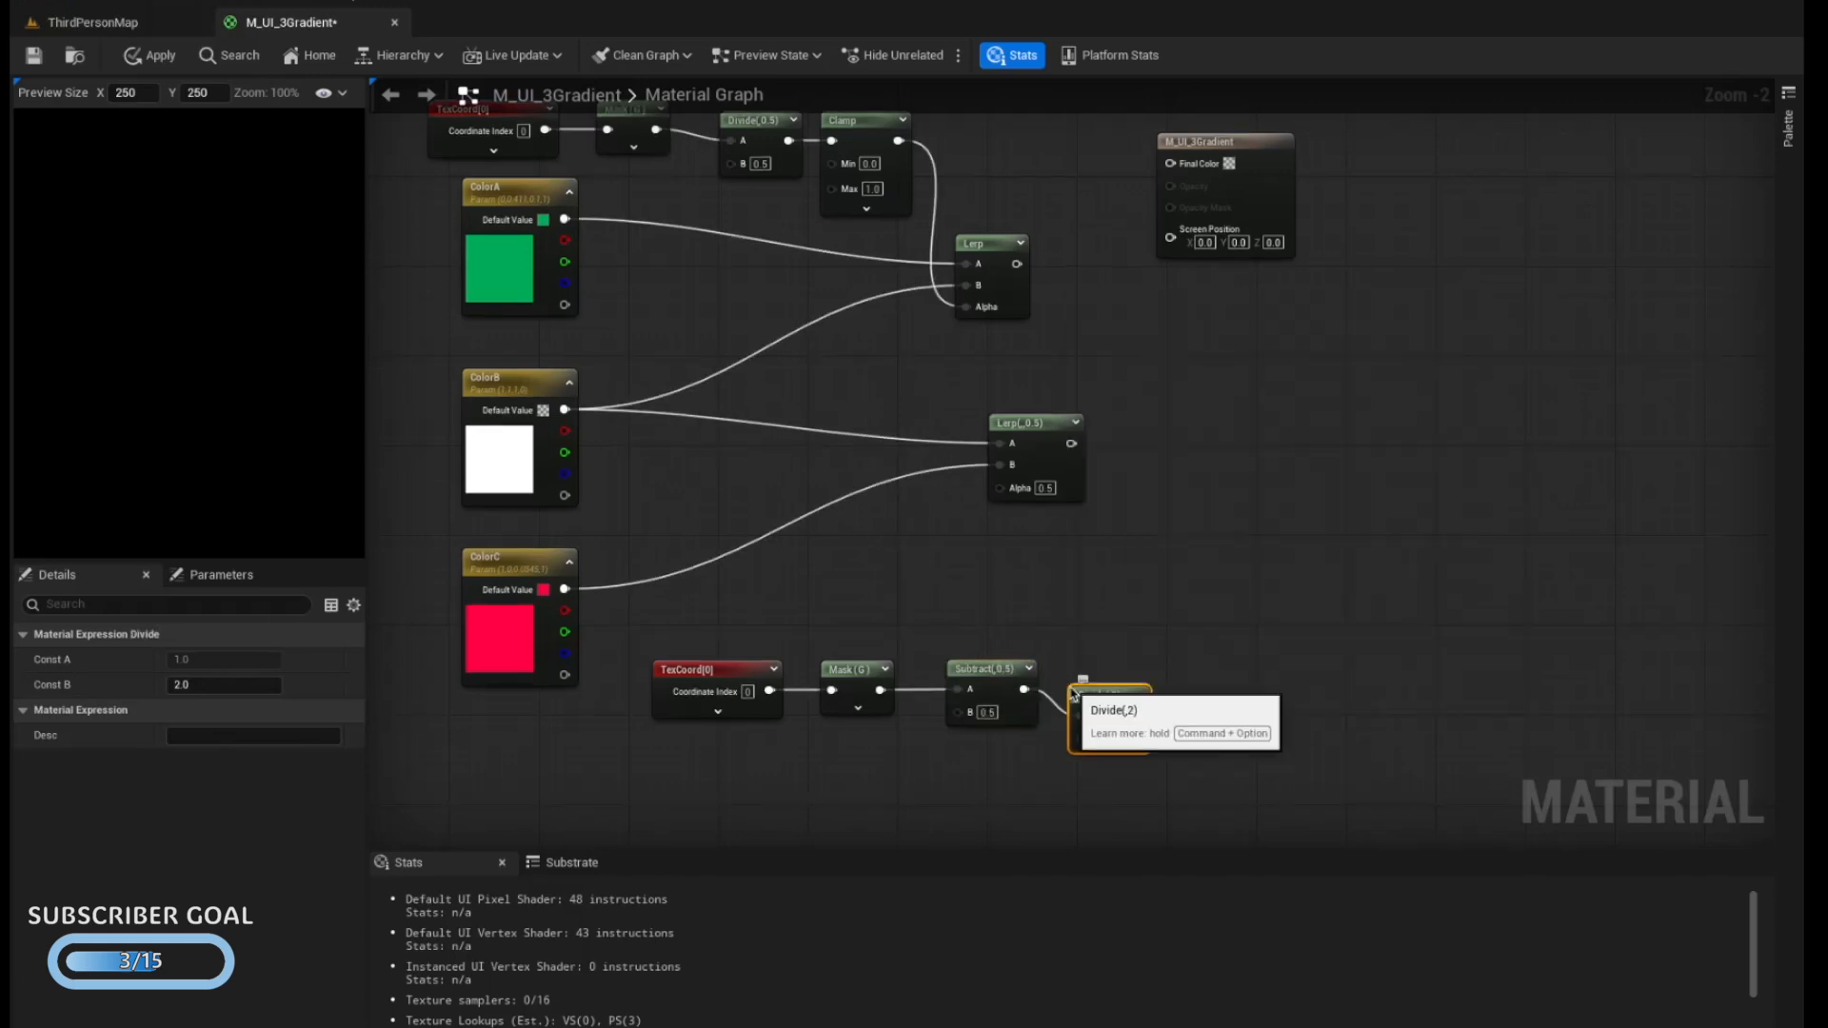
# Set the lower Divide's B to 0.5, add a Clamp after it and connect the Clamp to the second Lerp's Alpha
pyautogui.moveTo(1136, 717); pyautogui.dragTo(1188, 713)
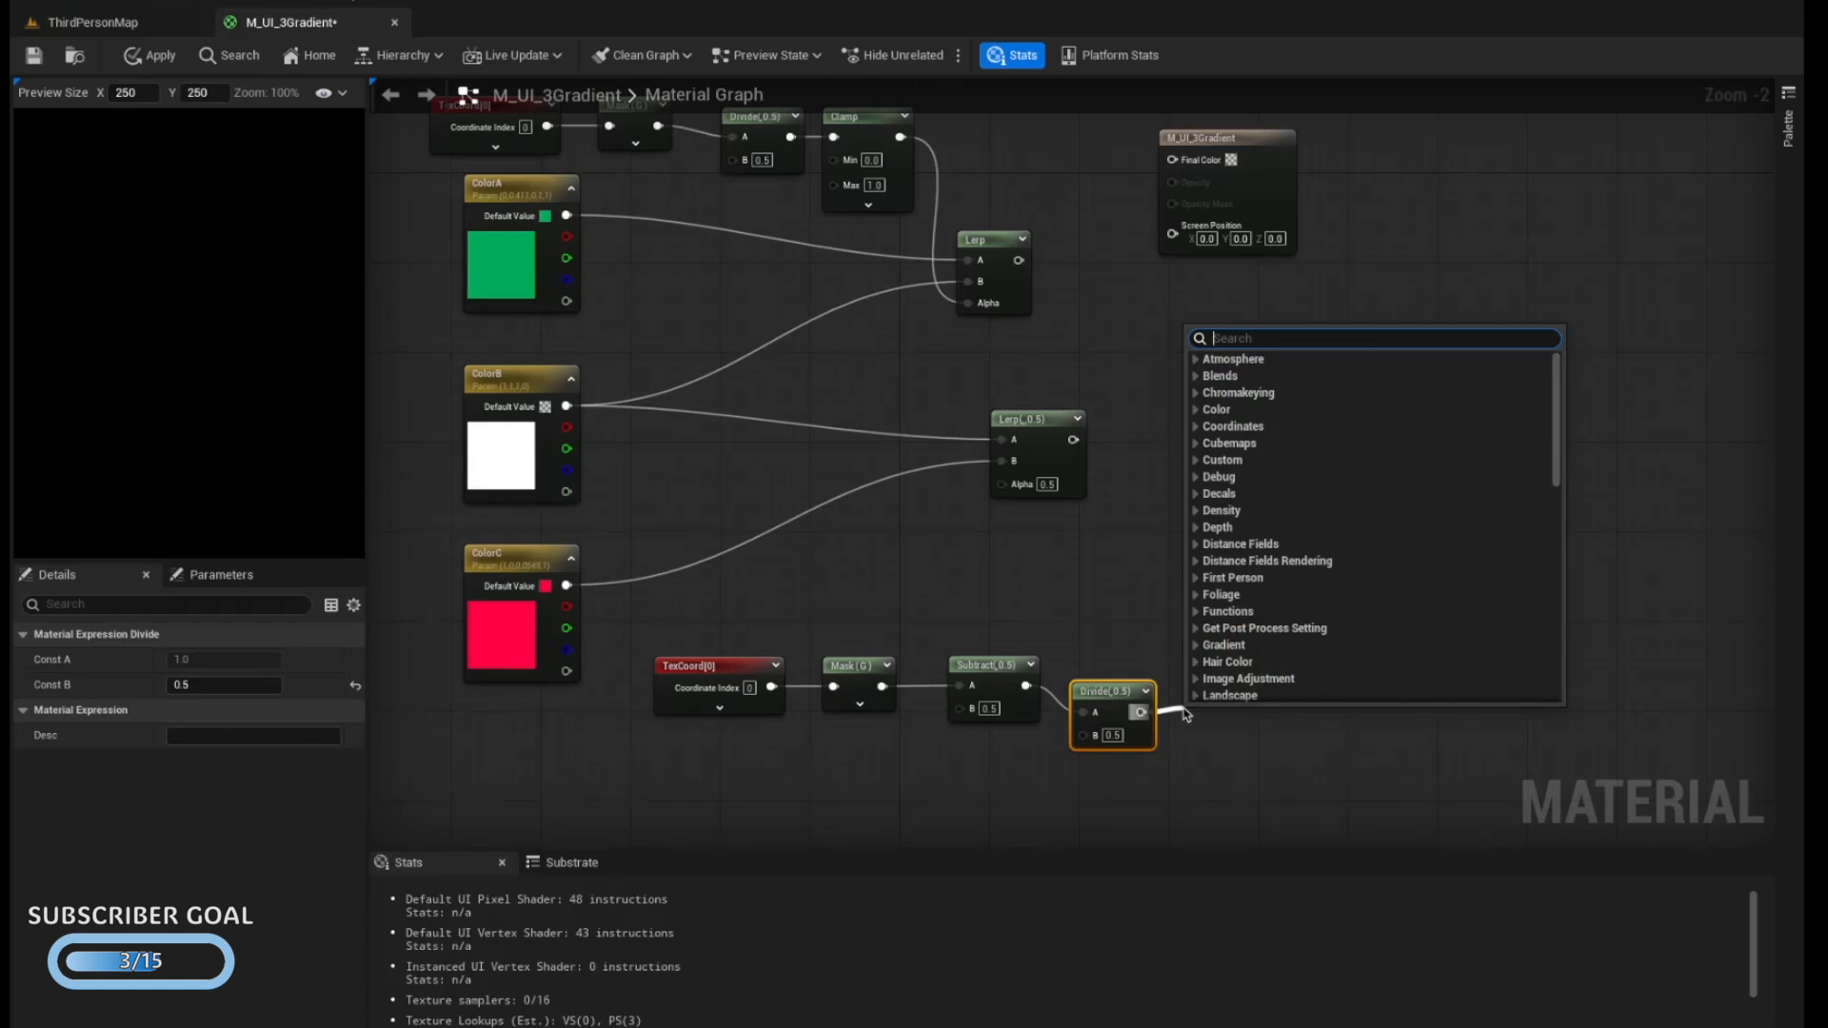
pyautogui.write('clamp')
pyautogui.press('Return')
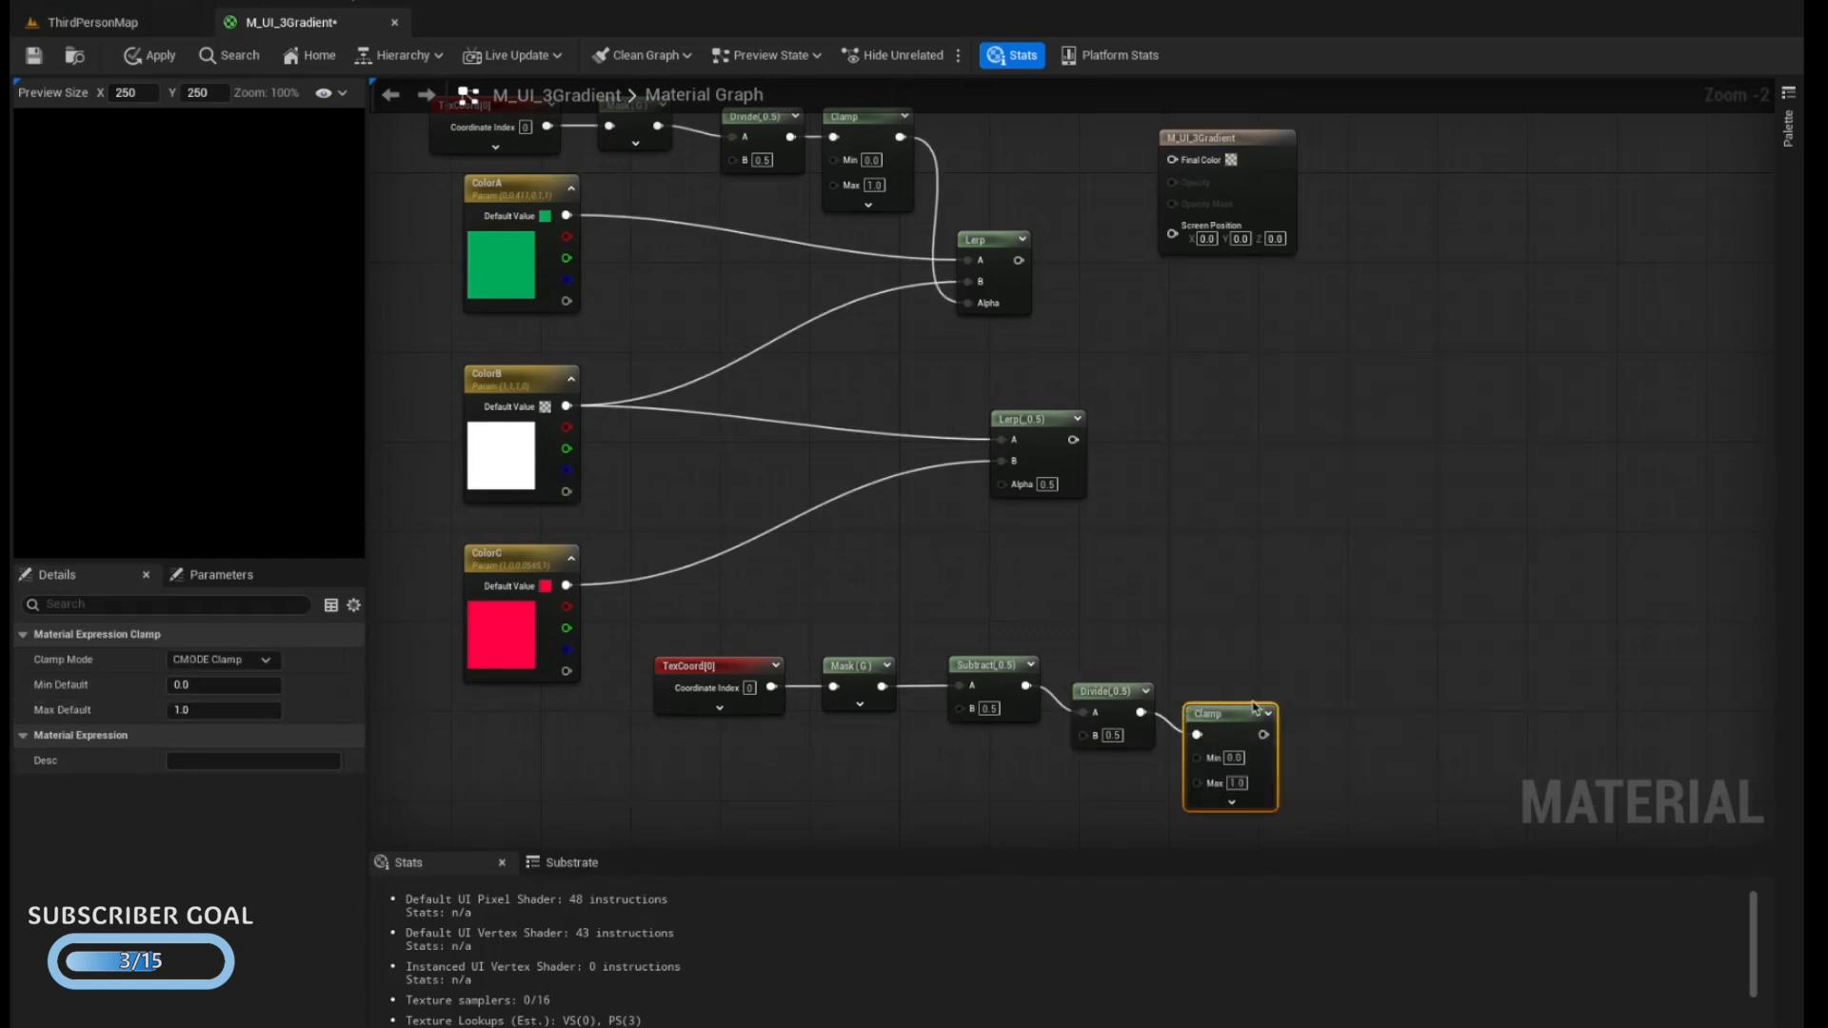
pyautogui.moveTo(1263, 734); pyautogui.dragTo(1004, 493)
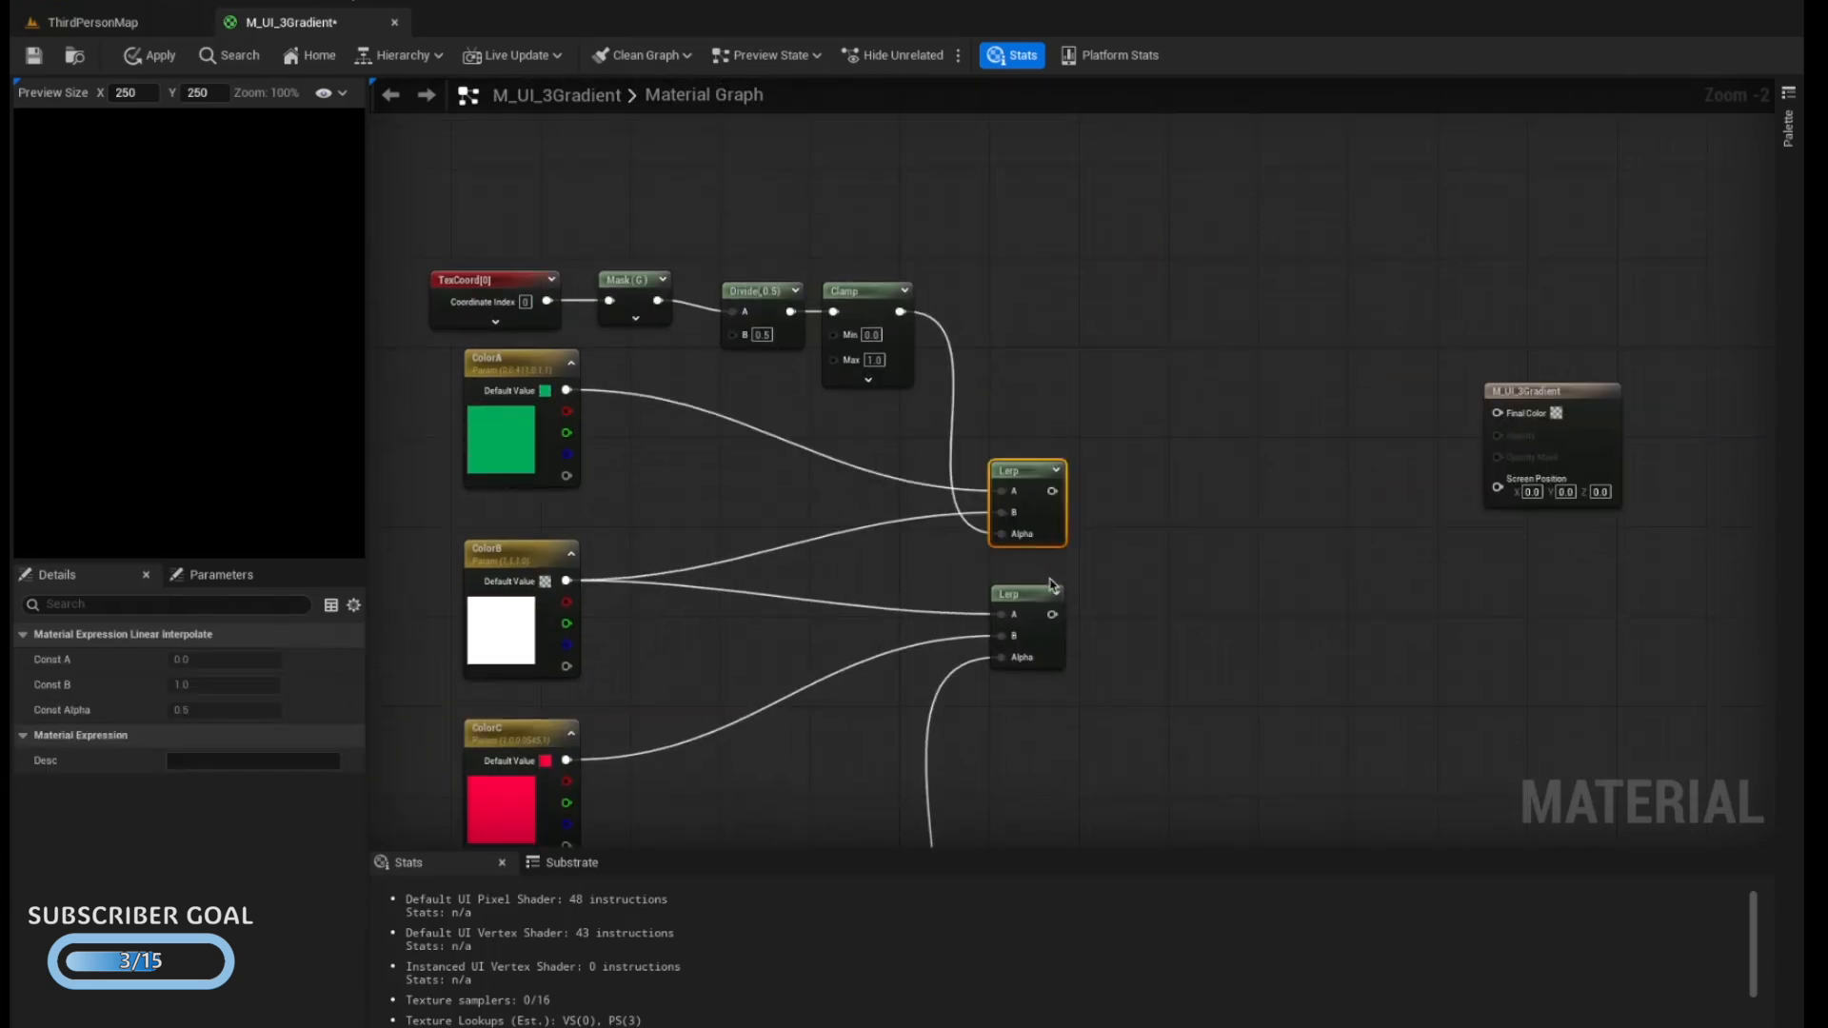
pyautogui.click(1147, 478)
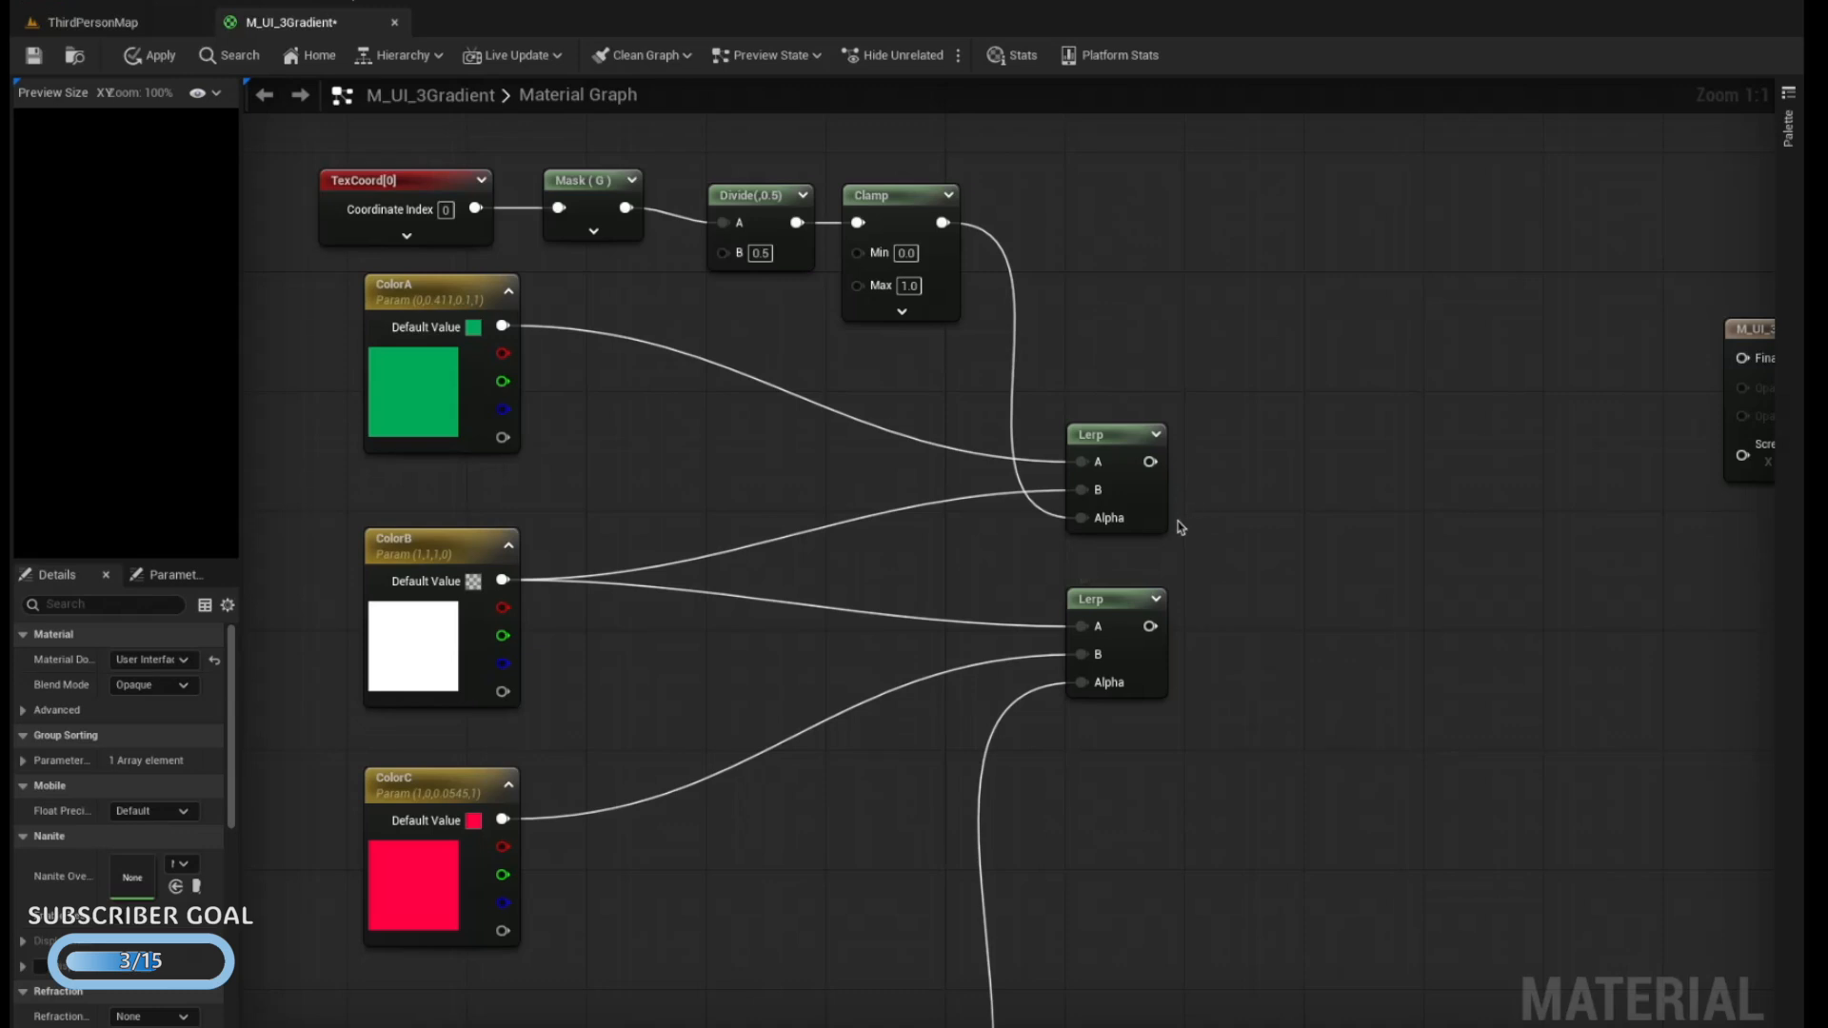
# Add an If node between the two Lerp nodes and the material output node
pyautogui.rightClick(1290, 466)
pyautogui.write('if')
pyautogui.press('Return')
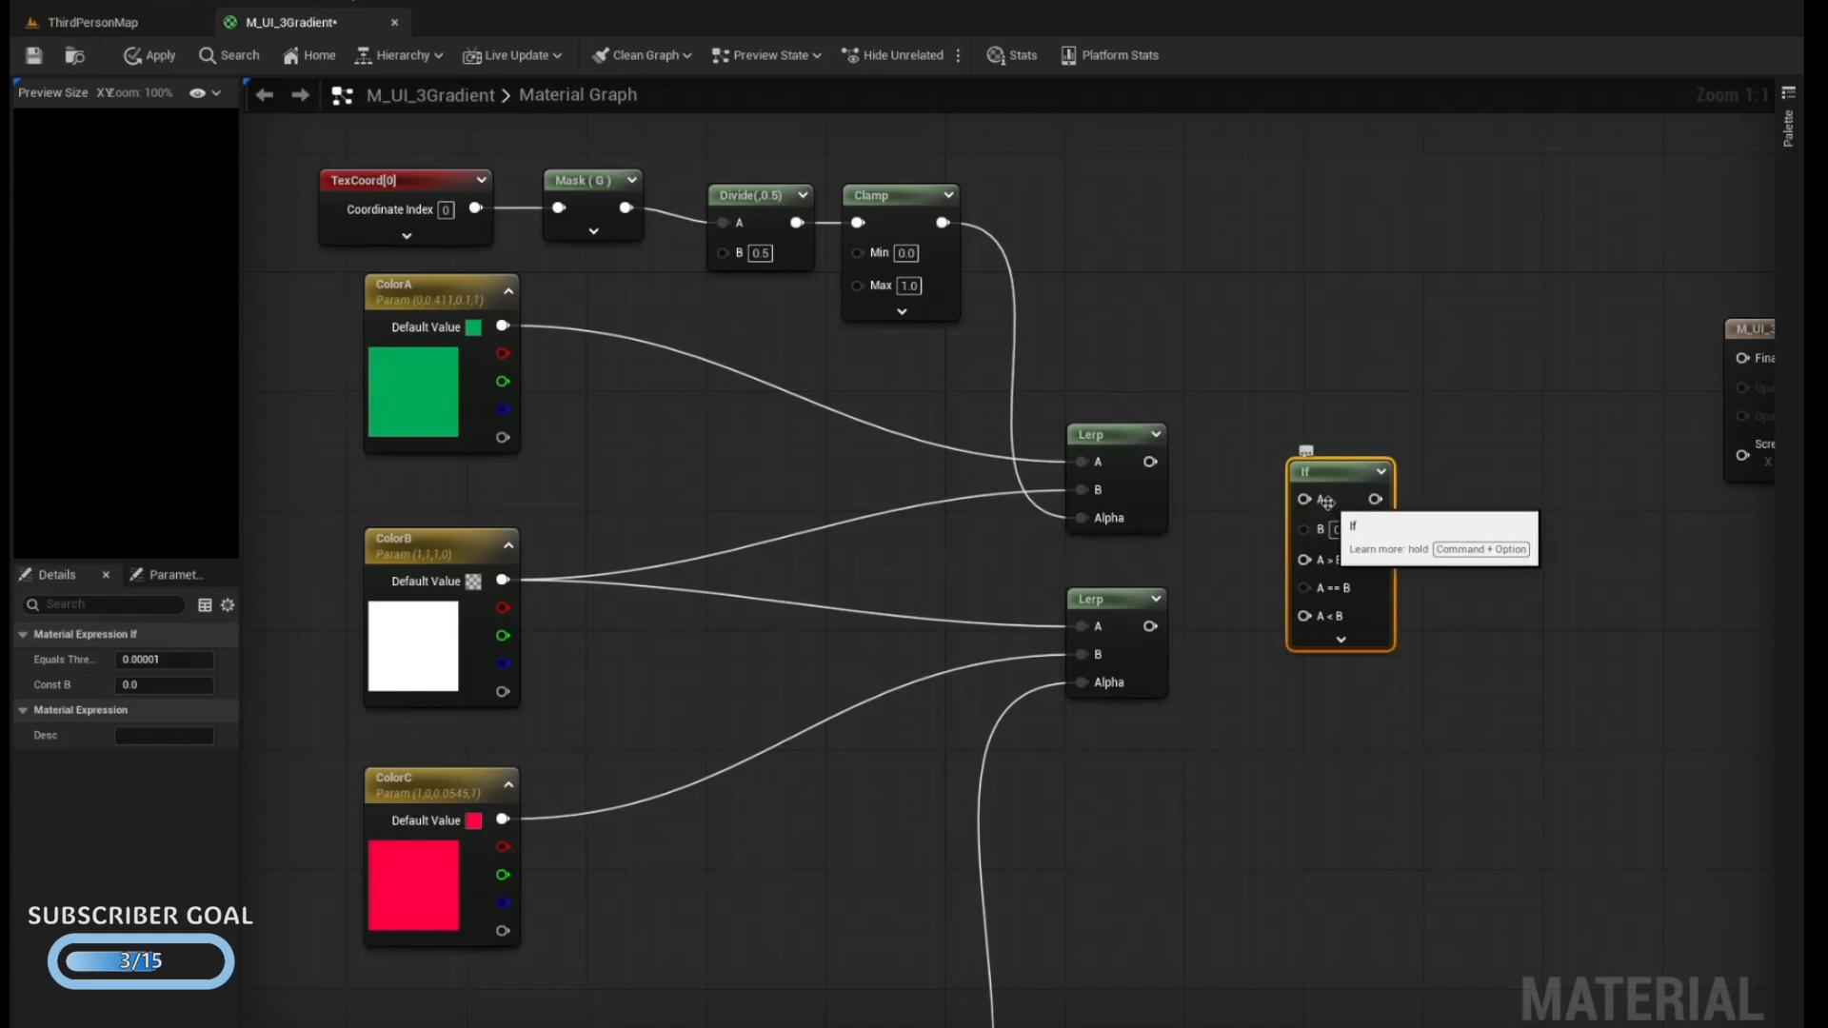
pyautogui.moveTo(1330, 502); pyautogui.dragTo(1408, 494)
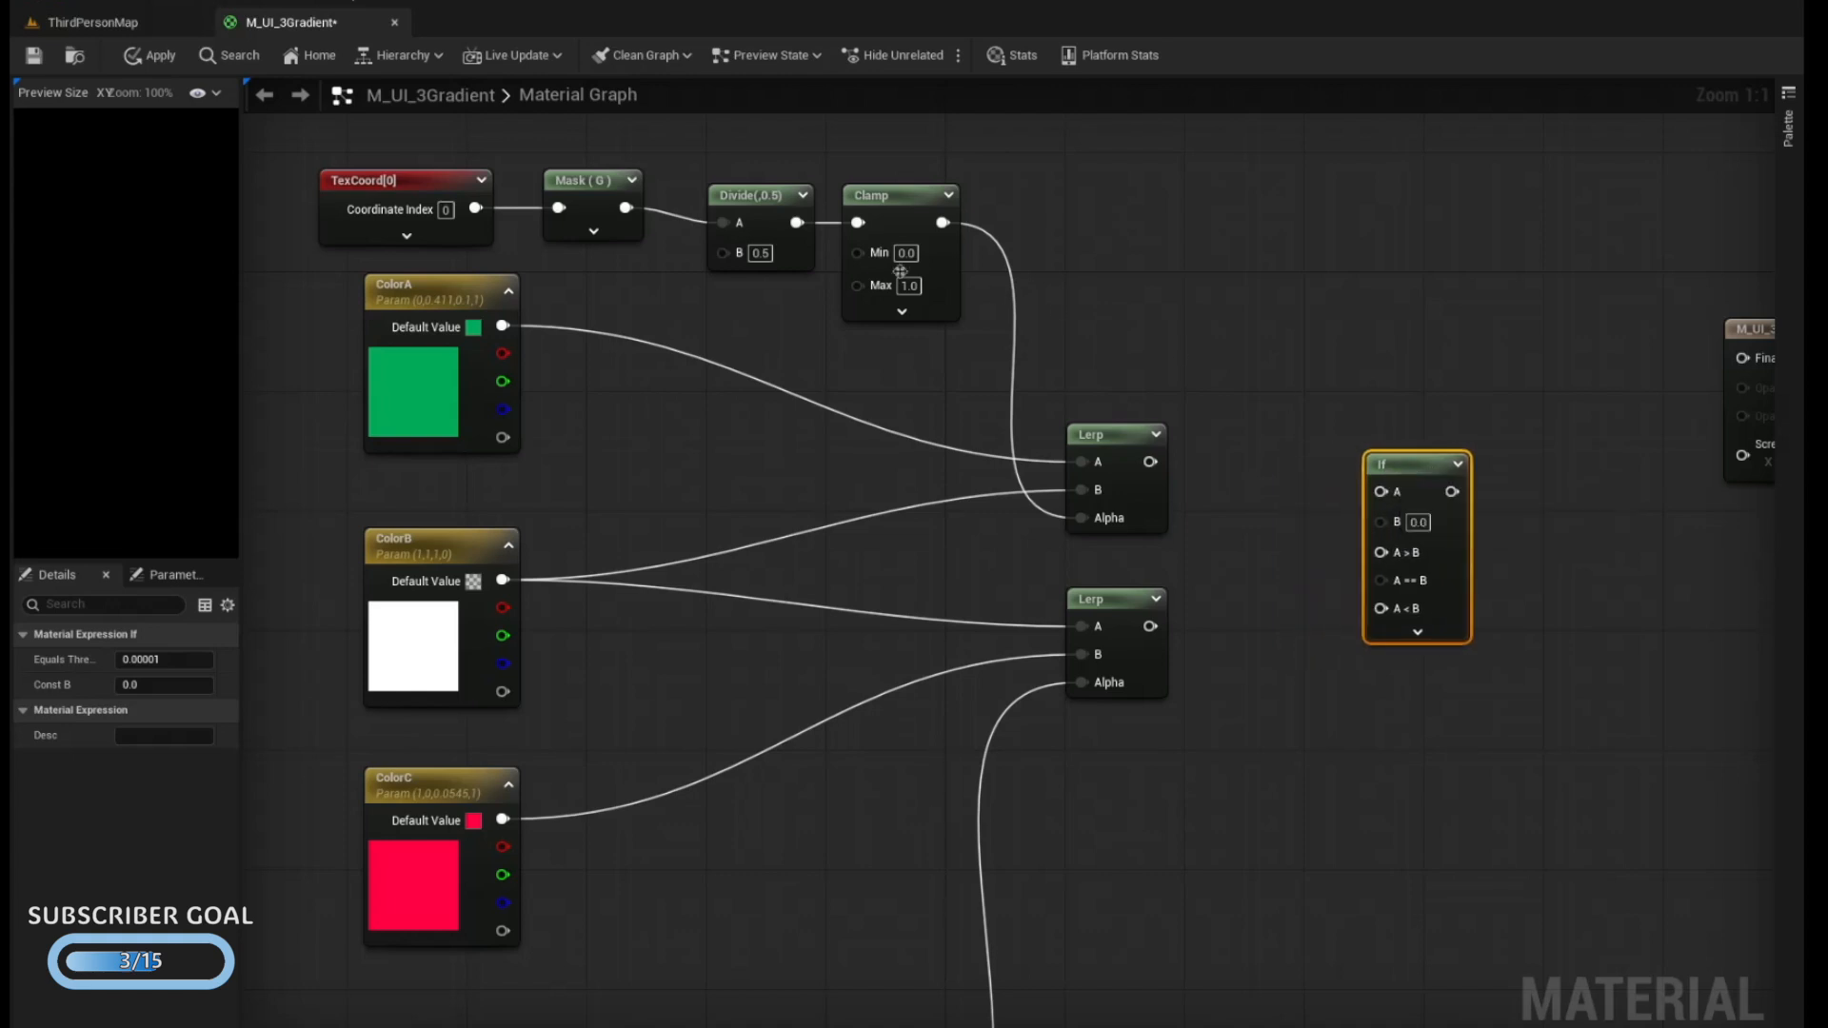
# Duplicate the TexCoord and Mask nodes above the If node and connect the new mask to its A input
pyautogui.moveTo(395, 155); pyautogui.dragTo(592, 228)
pyautogui.scroll(-1, 592, 228)
pyautogui.hotkey('ctrl', 'c')
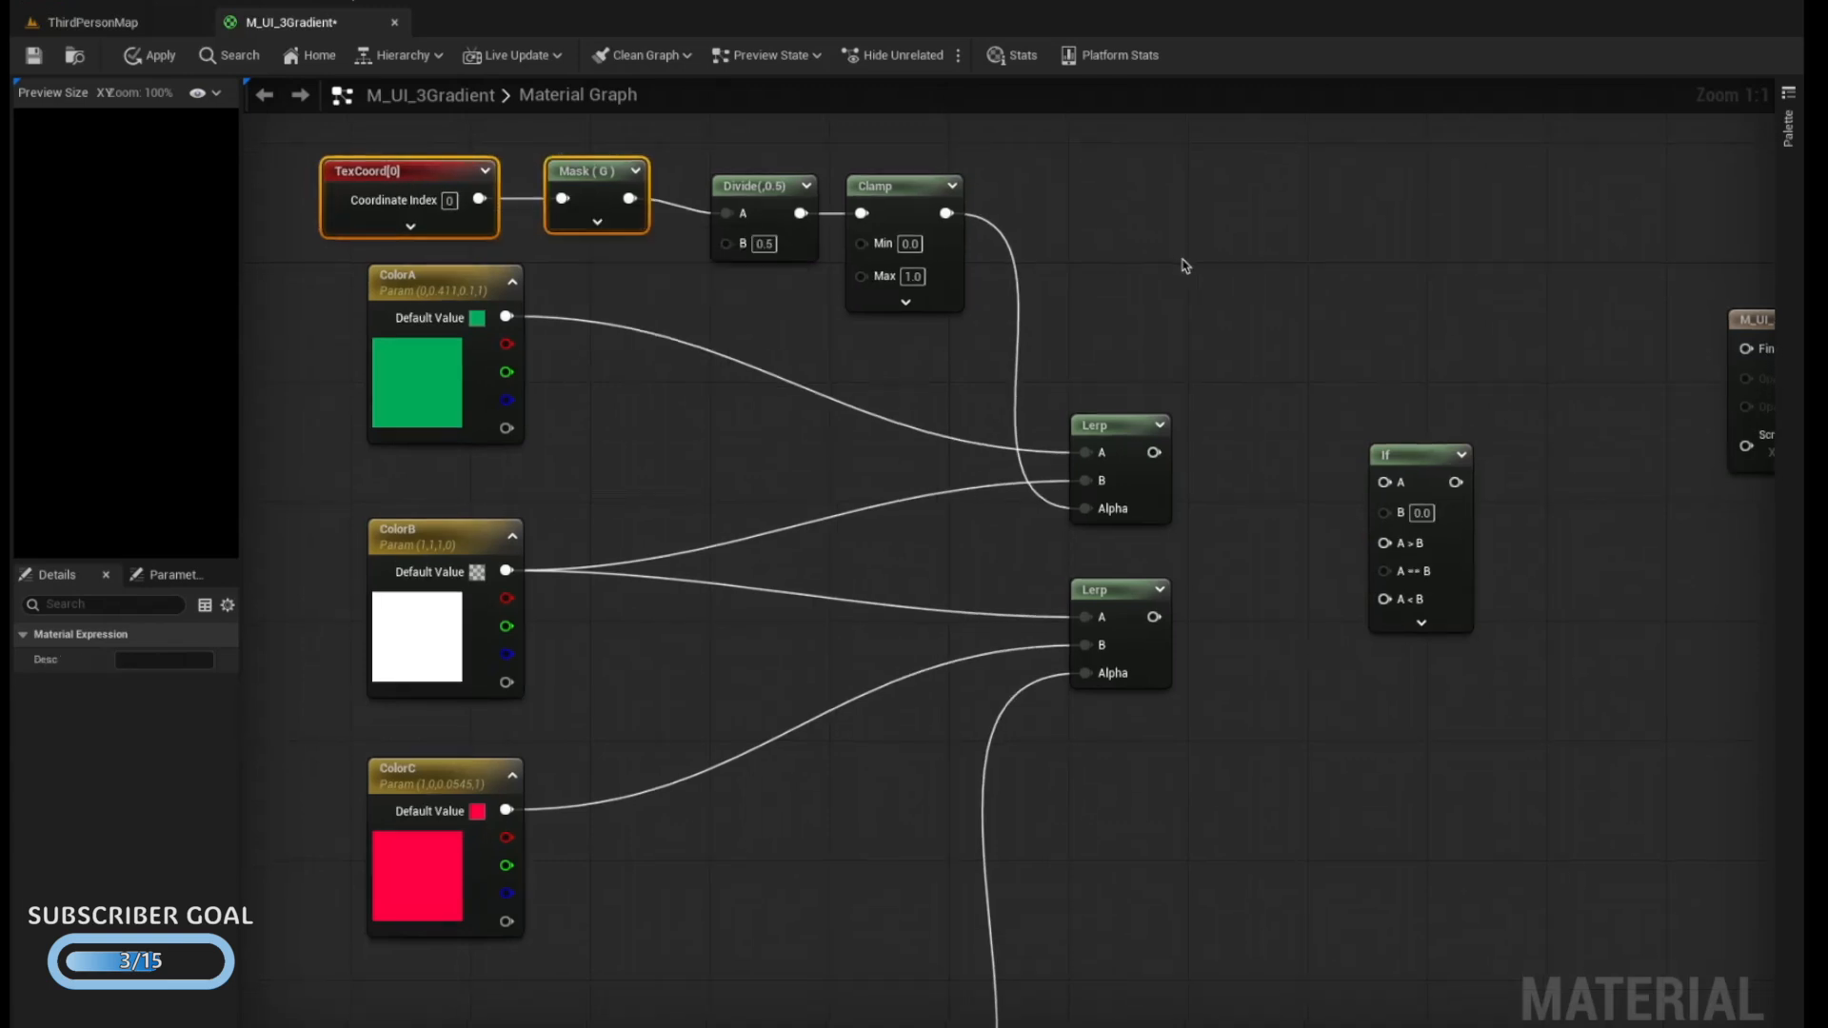
pyautogui.click(1175, 257)
pyautogui.hotkey('ctrl', 'v')
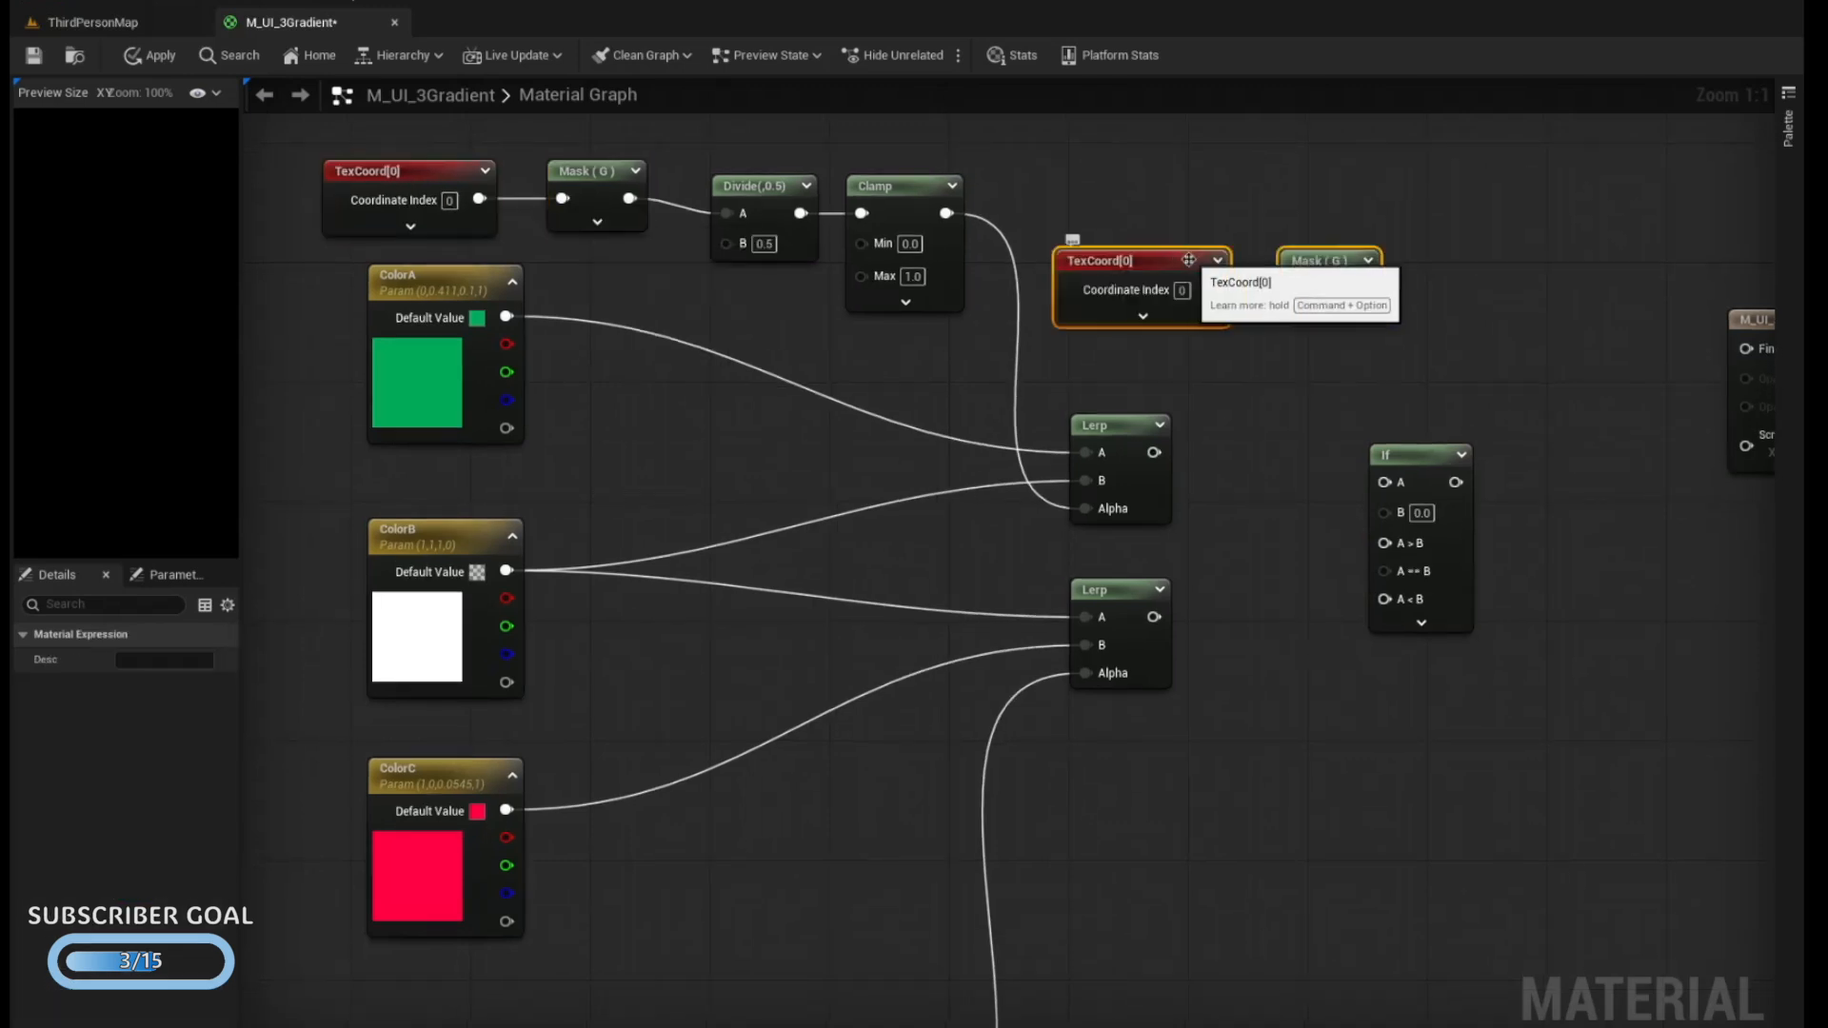
pyautogui.click(1408, 298)
pyautogui.moveTo(1363, 287); pyautogui.dragTo(1385, 481)
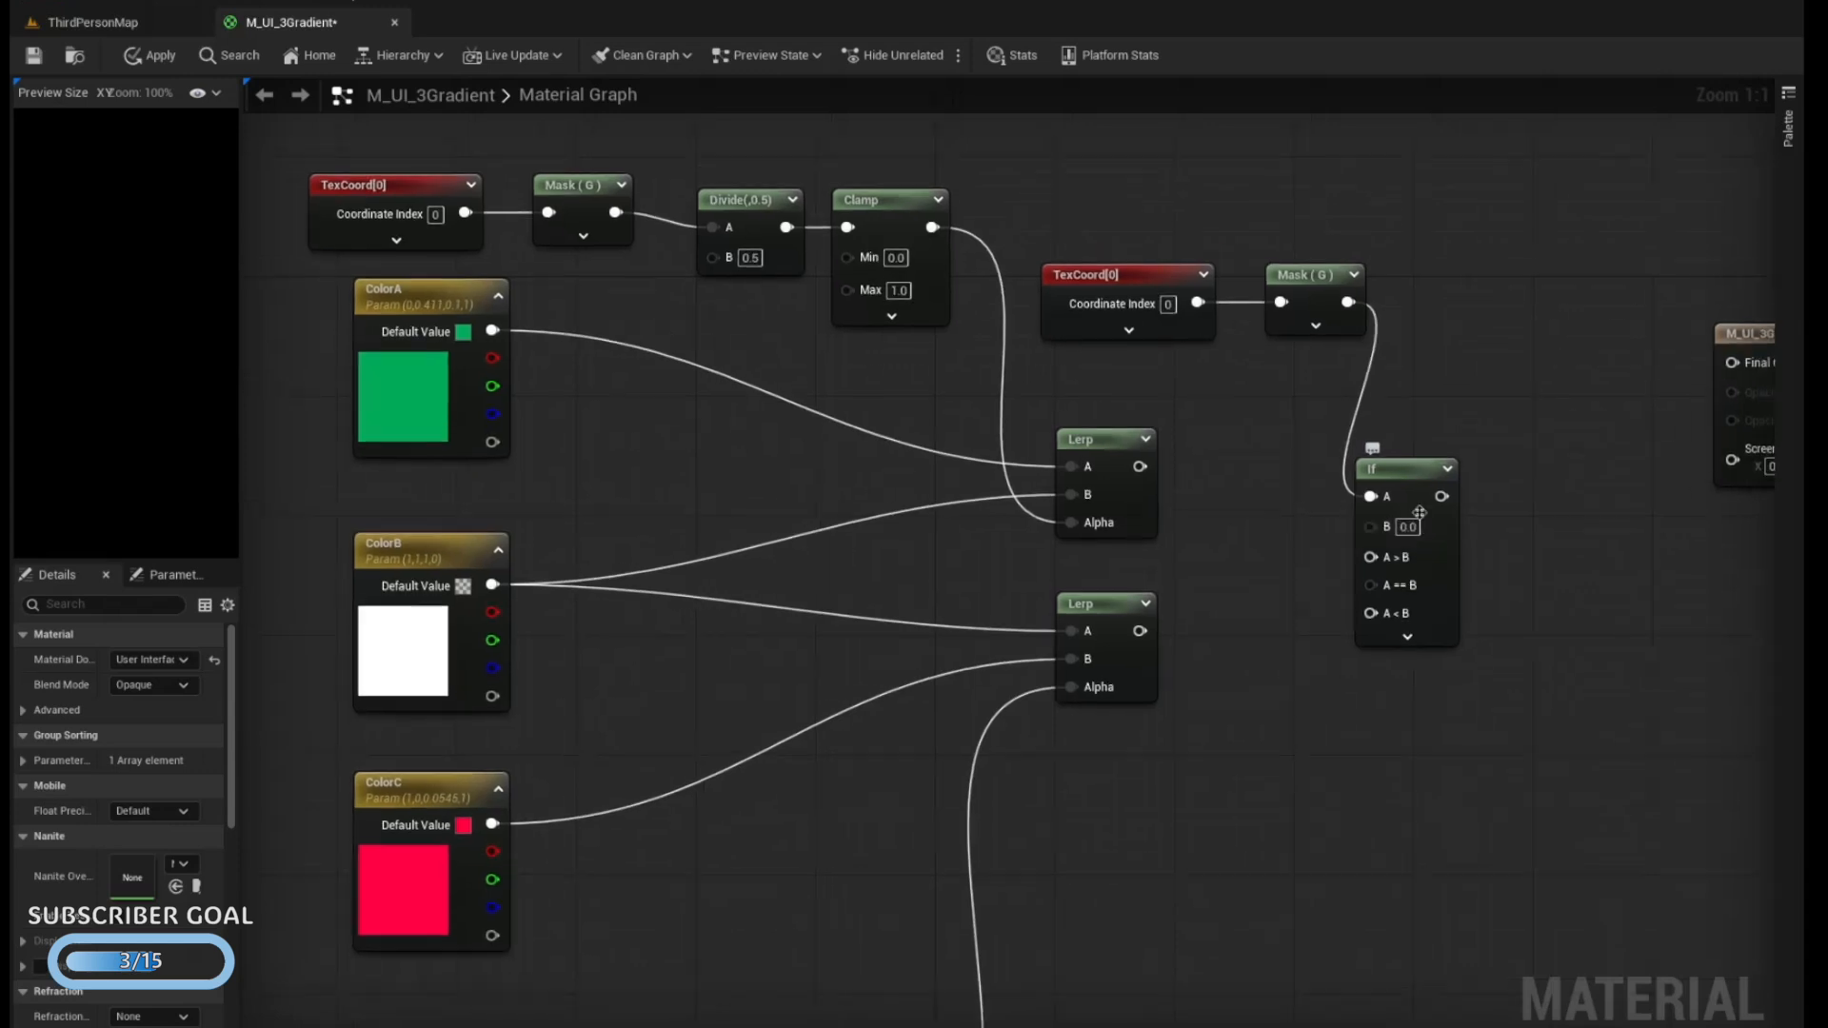
# Set the If node's B value to 0.5 and move the node farther away from the Lerps
pyautogui.click(1420, 512)
pyautogui.write('0.5')
pyautogui.press('Return')
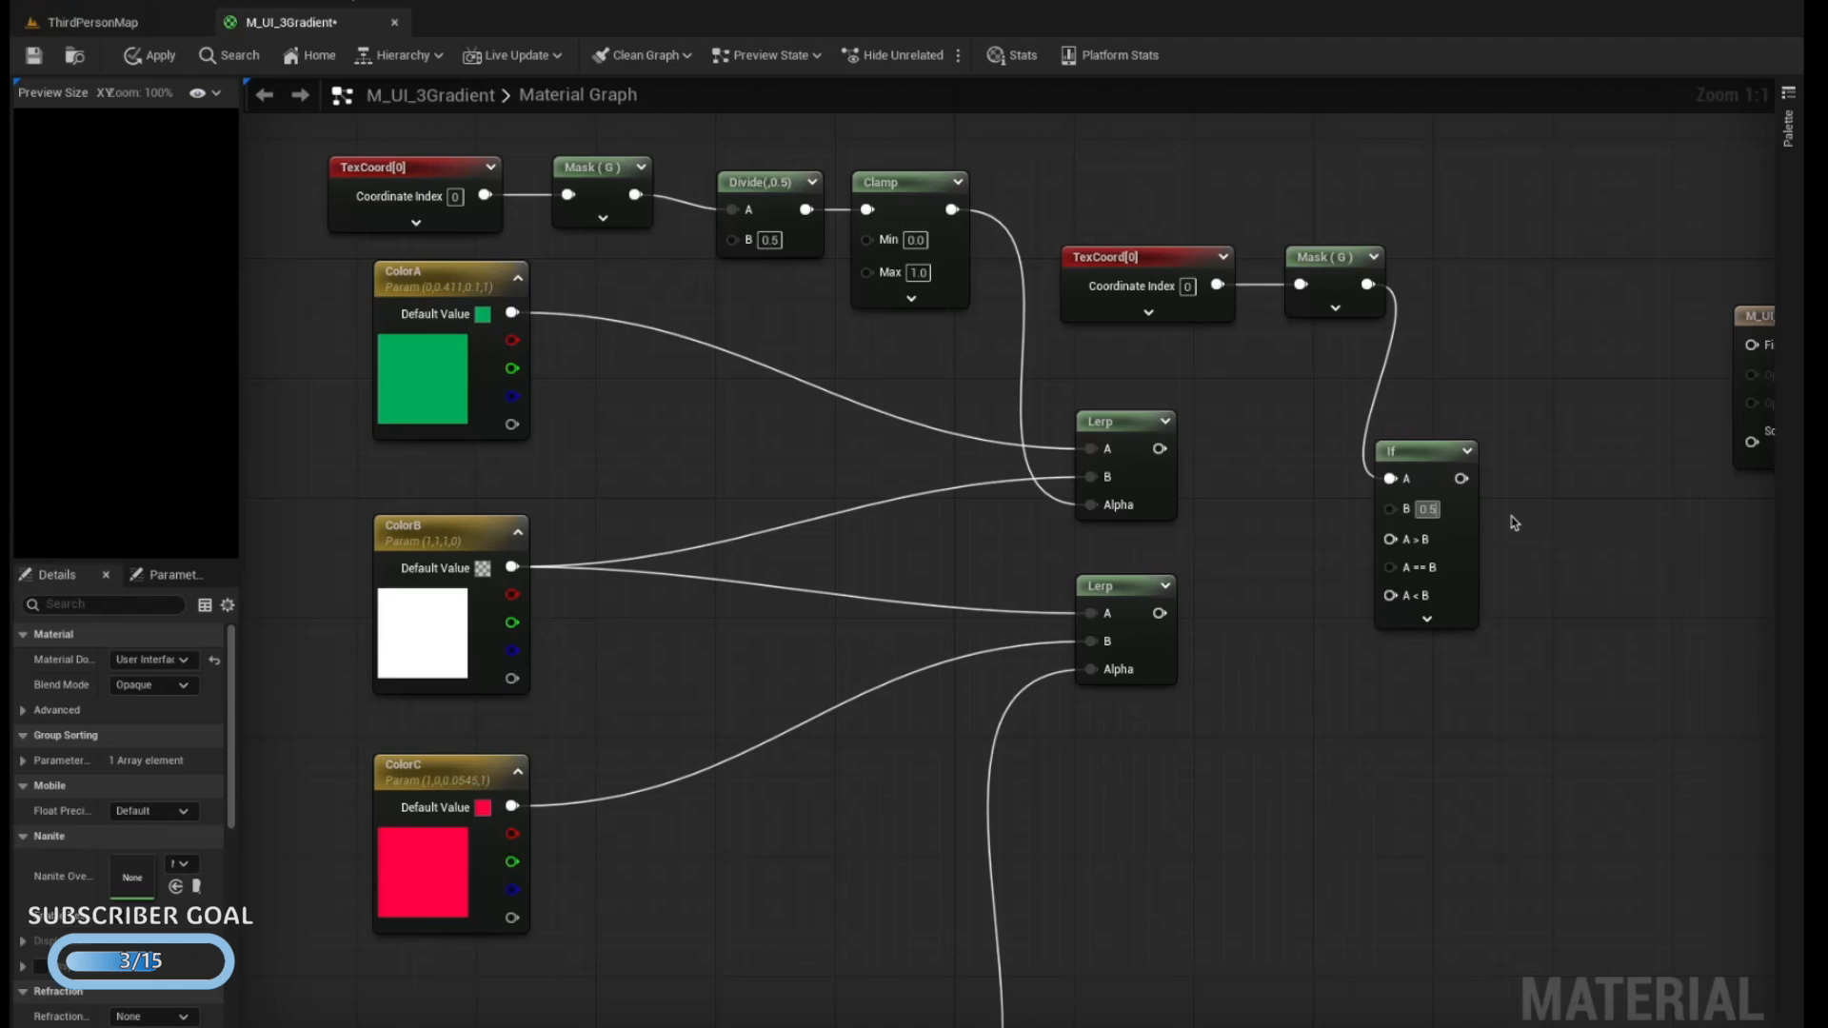
pyautogui.moveTo(1422, 451); pyautogui.dragTo(1481, 452)
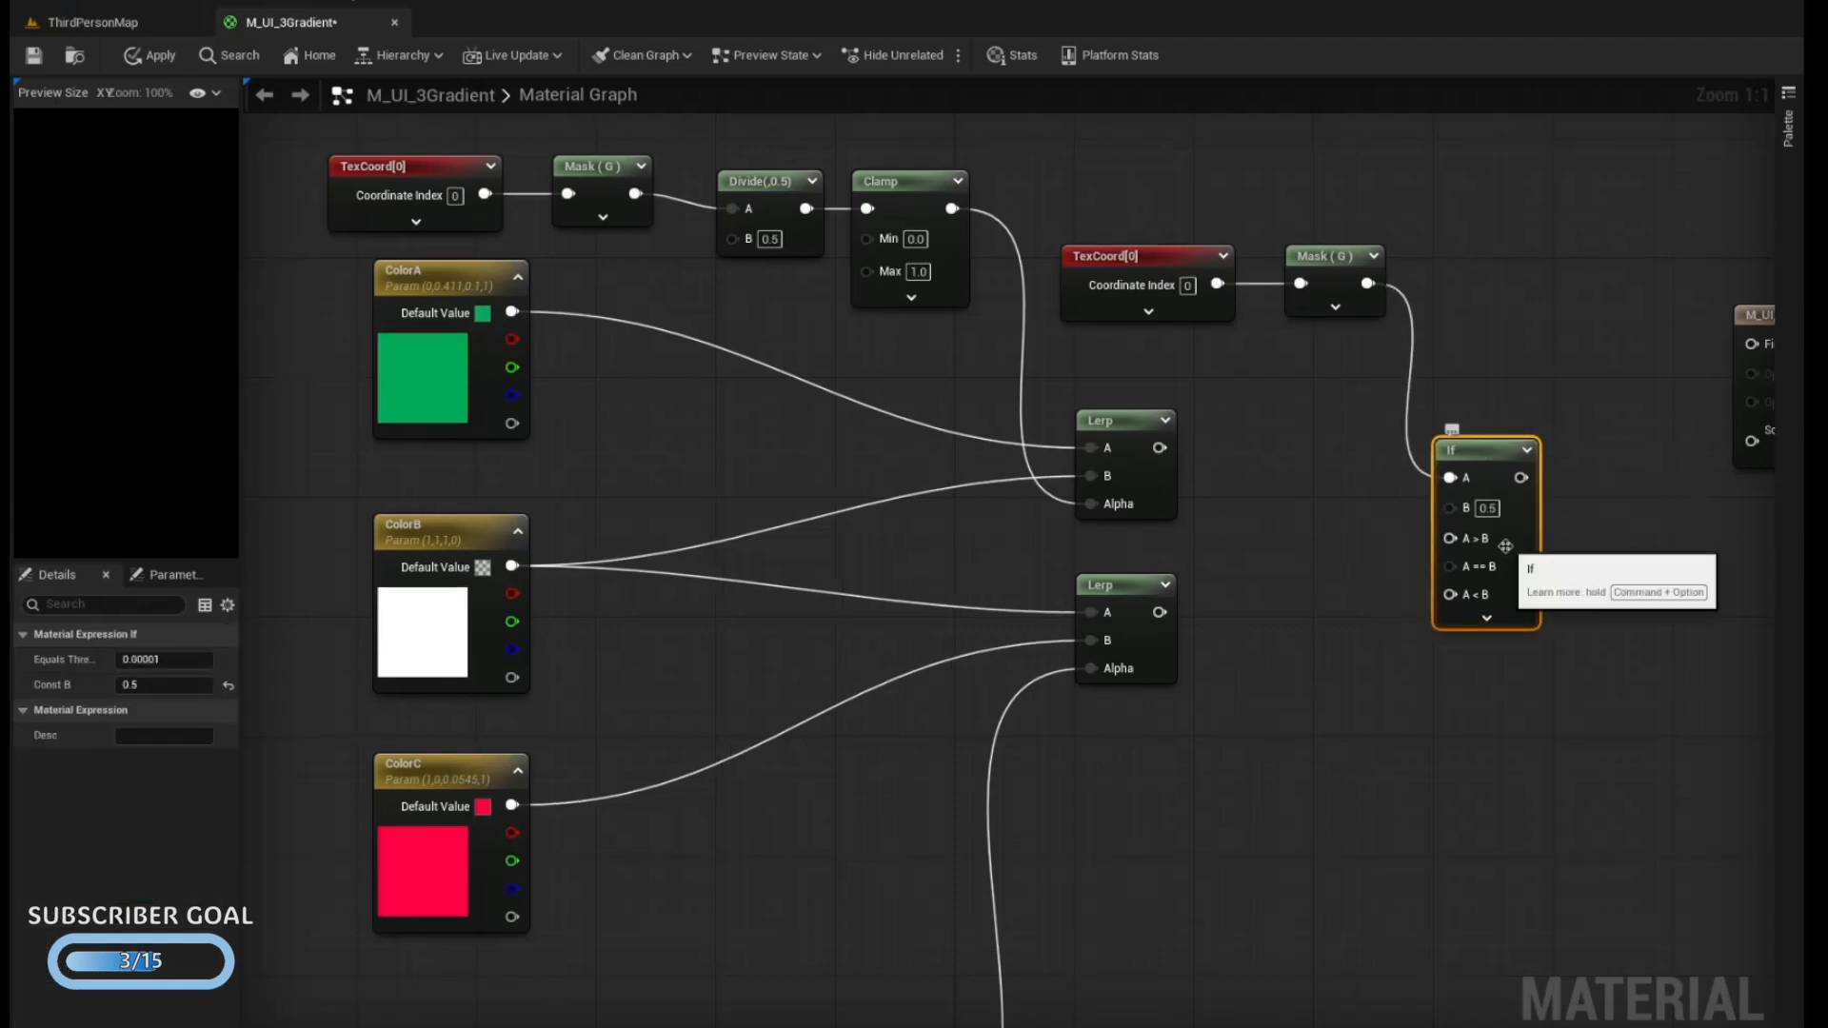
# Connect the lower Lerp to the If node's A > B, the upper Lerp to A < B and ColorB to A == B
pyautogui.moveTo(1160, 612); pyautogui.dragTo(1450, 538)
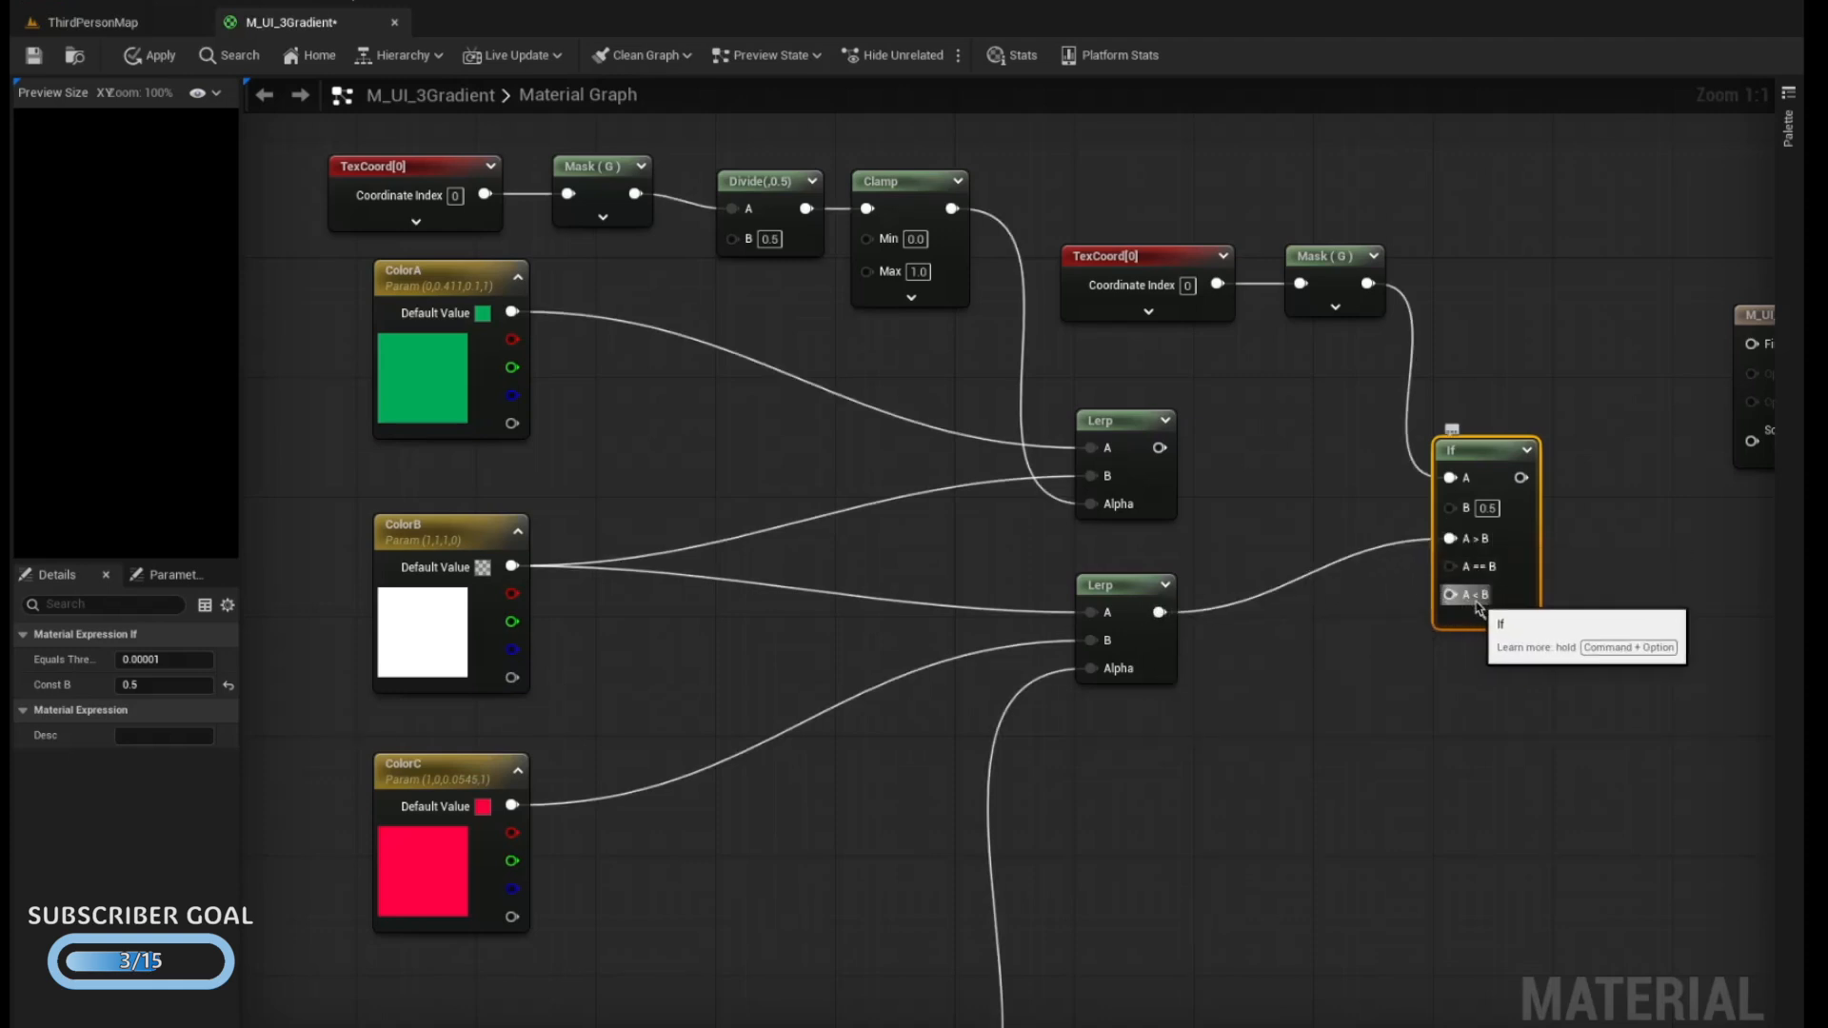
pyautogui.moveTo(1160, 448); pyautogui.dragTo(1450, 594)
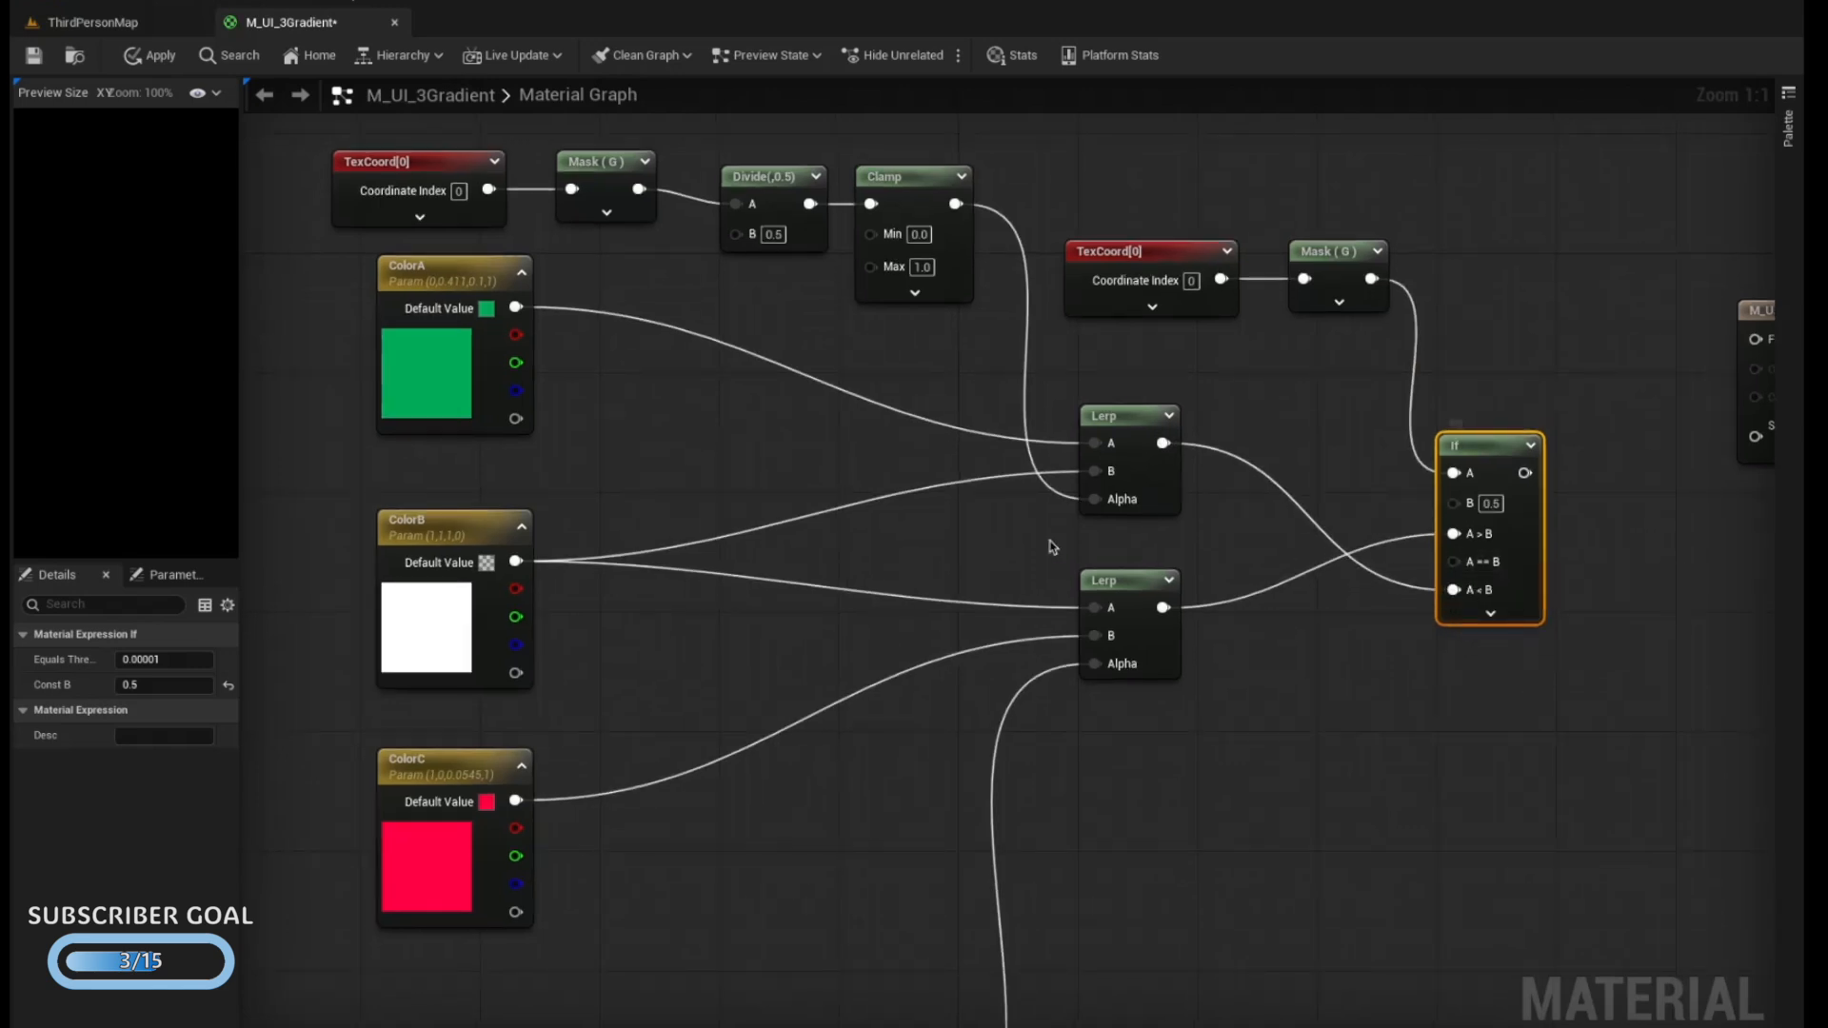
pyautogui.moveTo(515, 561); pyautogui.dragTo(1460, 557)
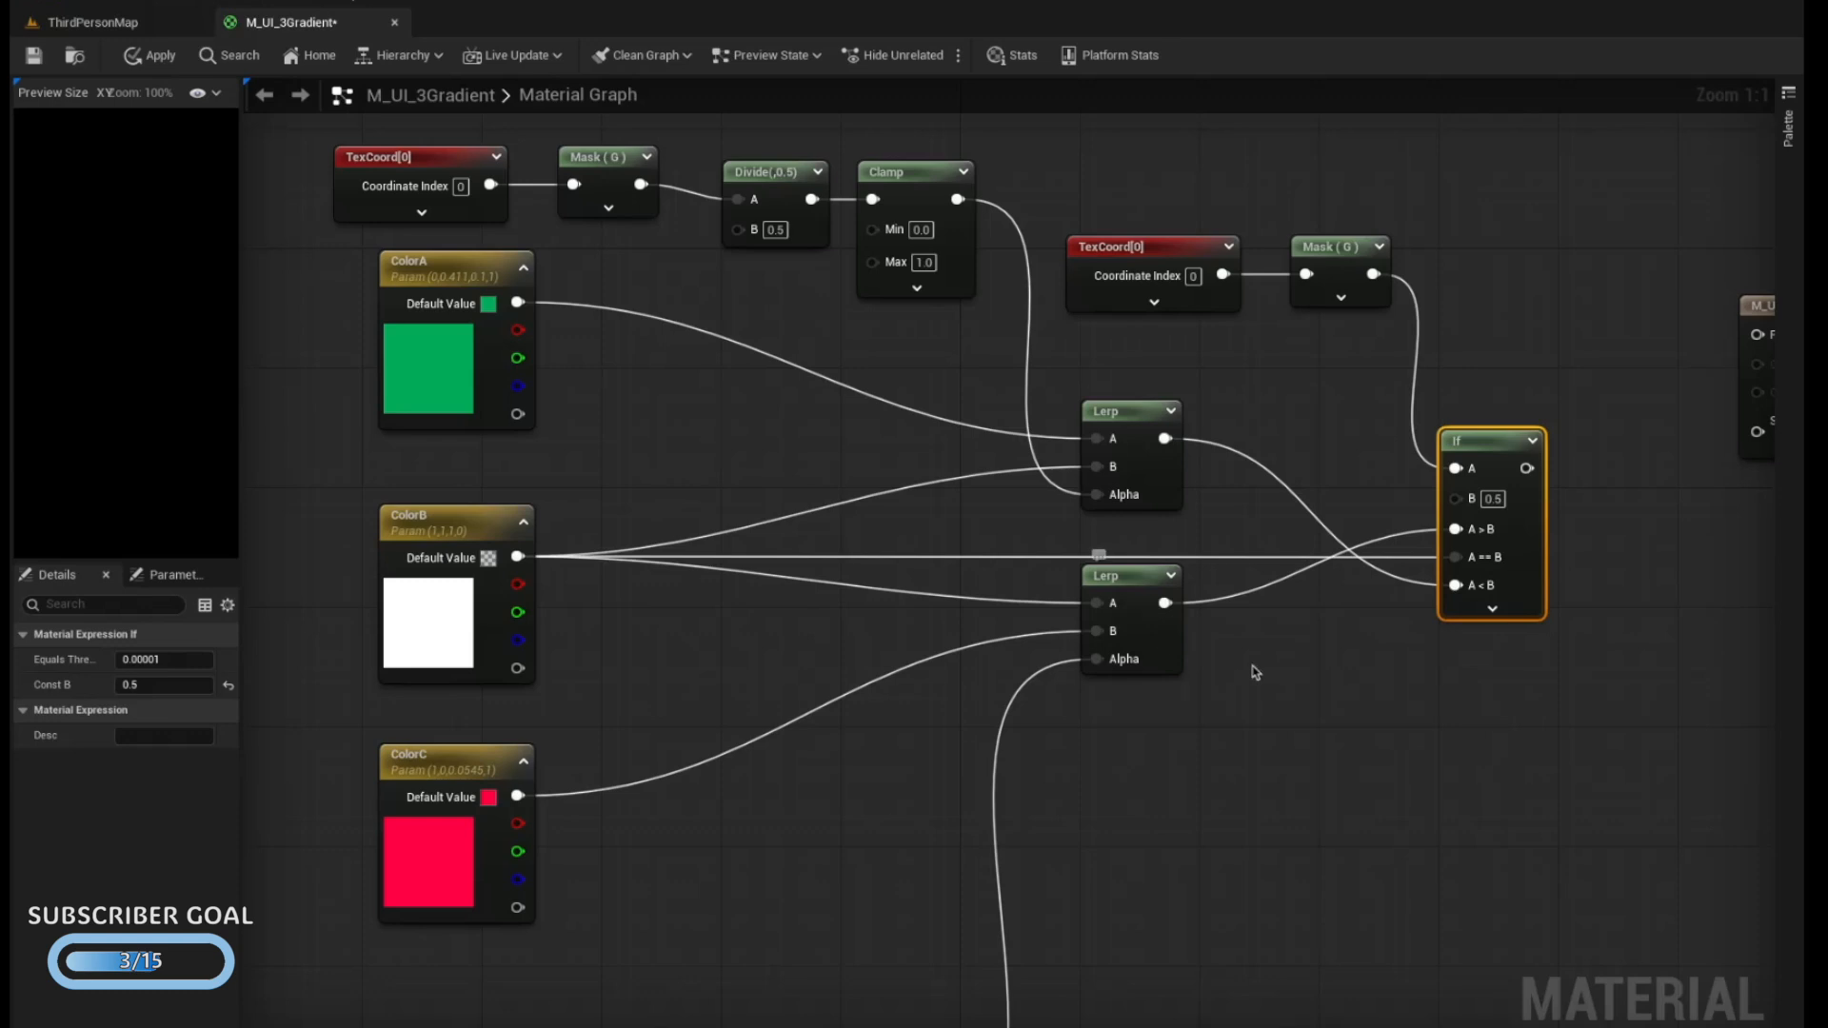
# Connect the If node's output to Final Color and resize the preview area to inspect the gradient
pyautogui.moveTo(1587, 504)
pyautogui.mouseDown(button='right')
pyautogui.moveTo(1450, 504)
pyautogui.moveTo(1581, 506)
pyautogui.mouseUp(button='right')
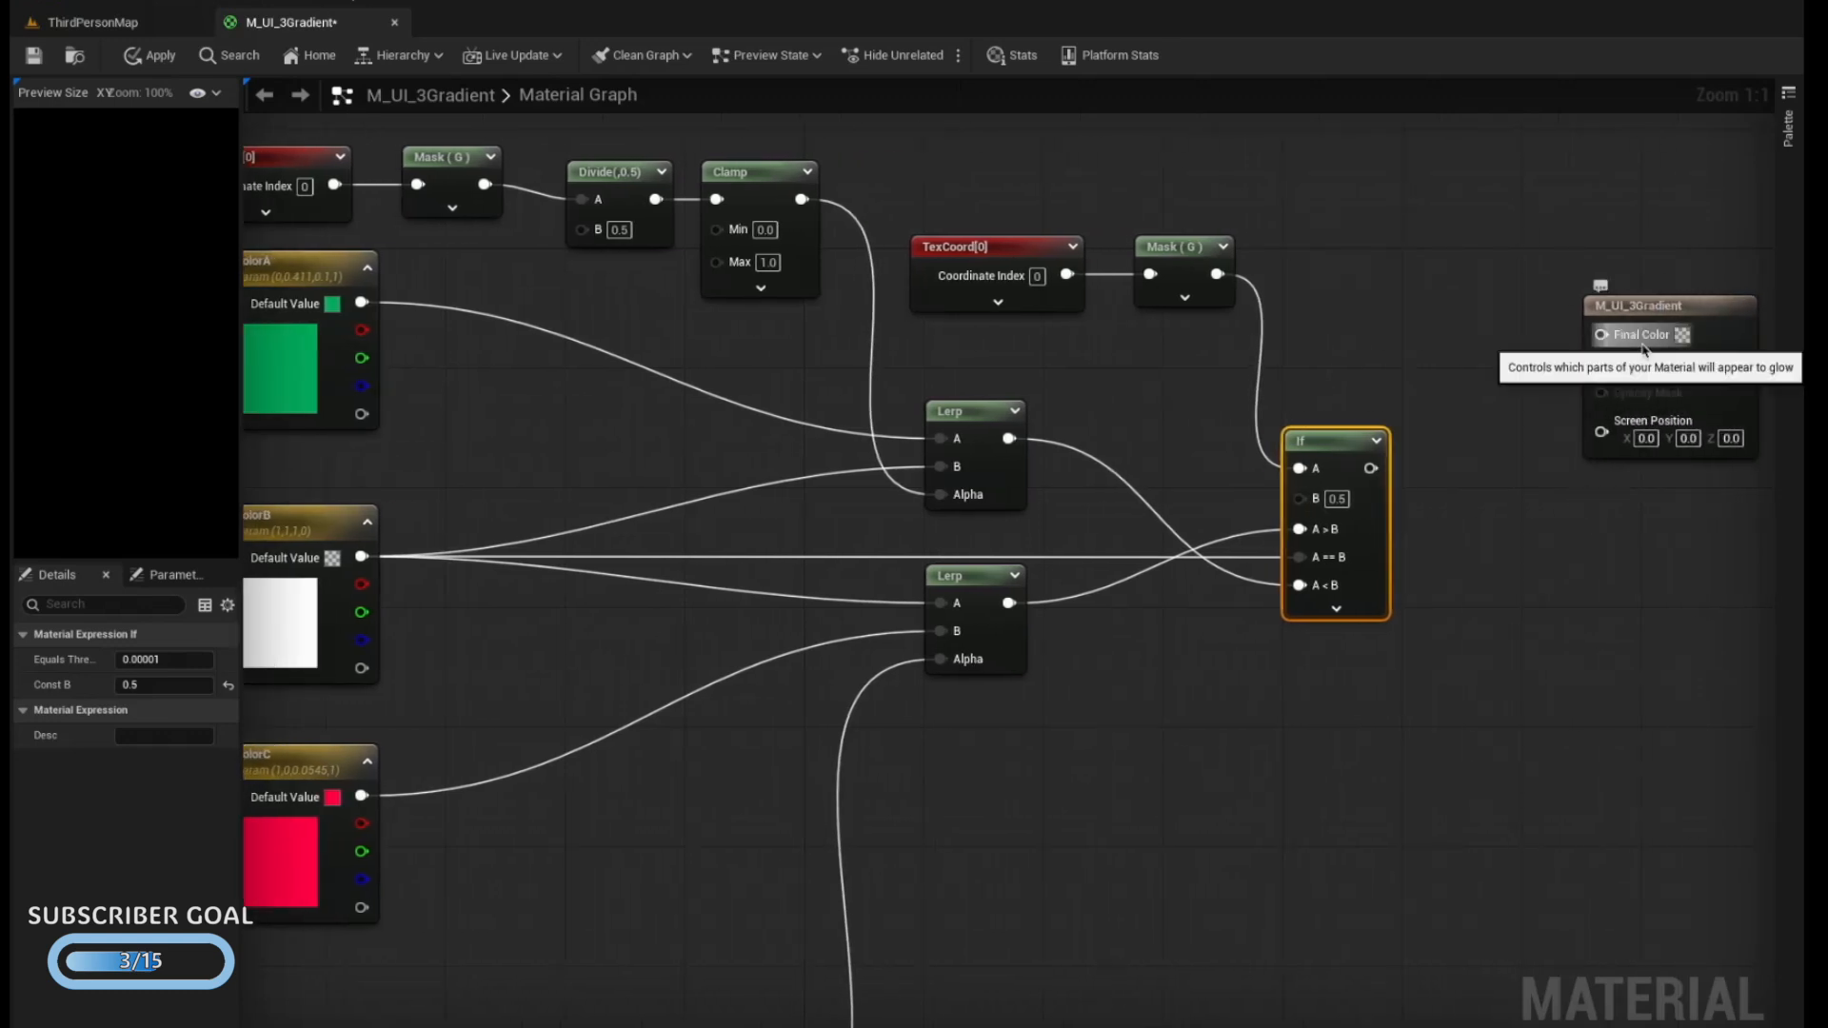
pyautogui.moveTo(1370, 468); pyautogui.dragTo(1602, 340)
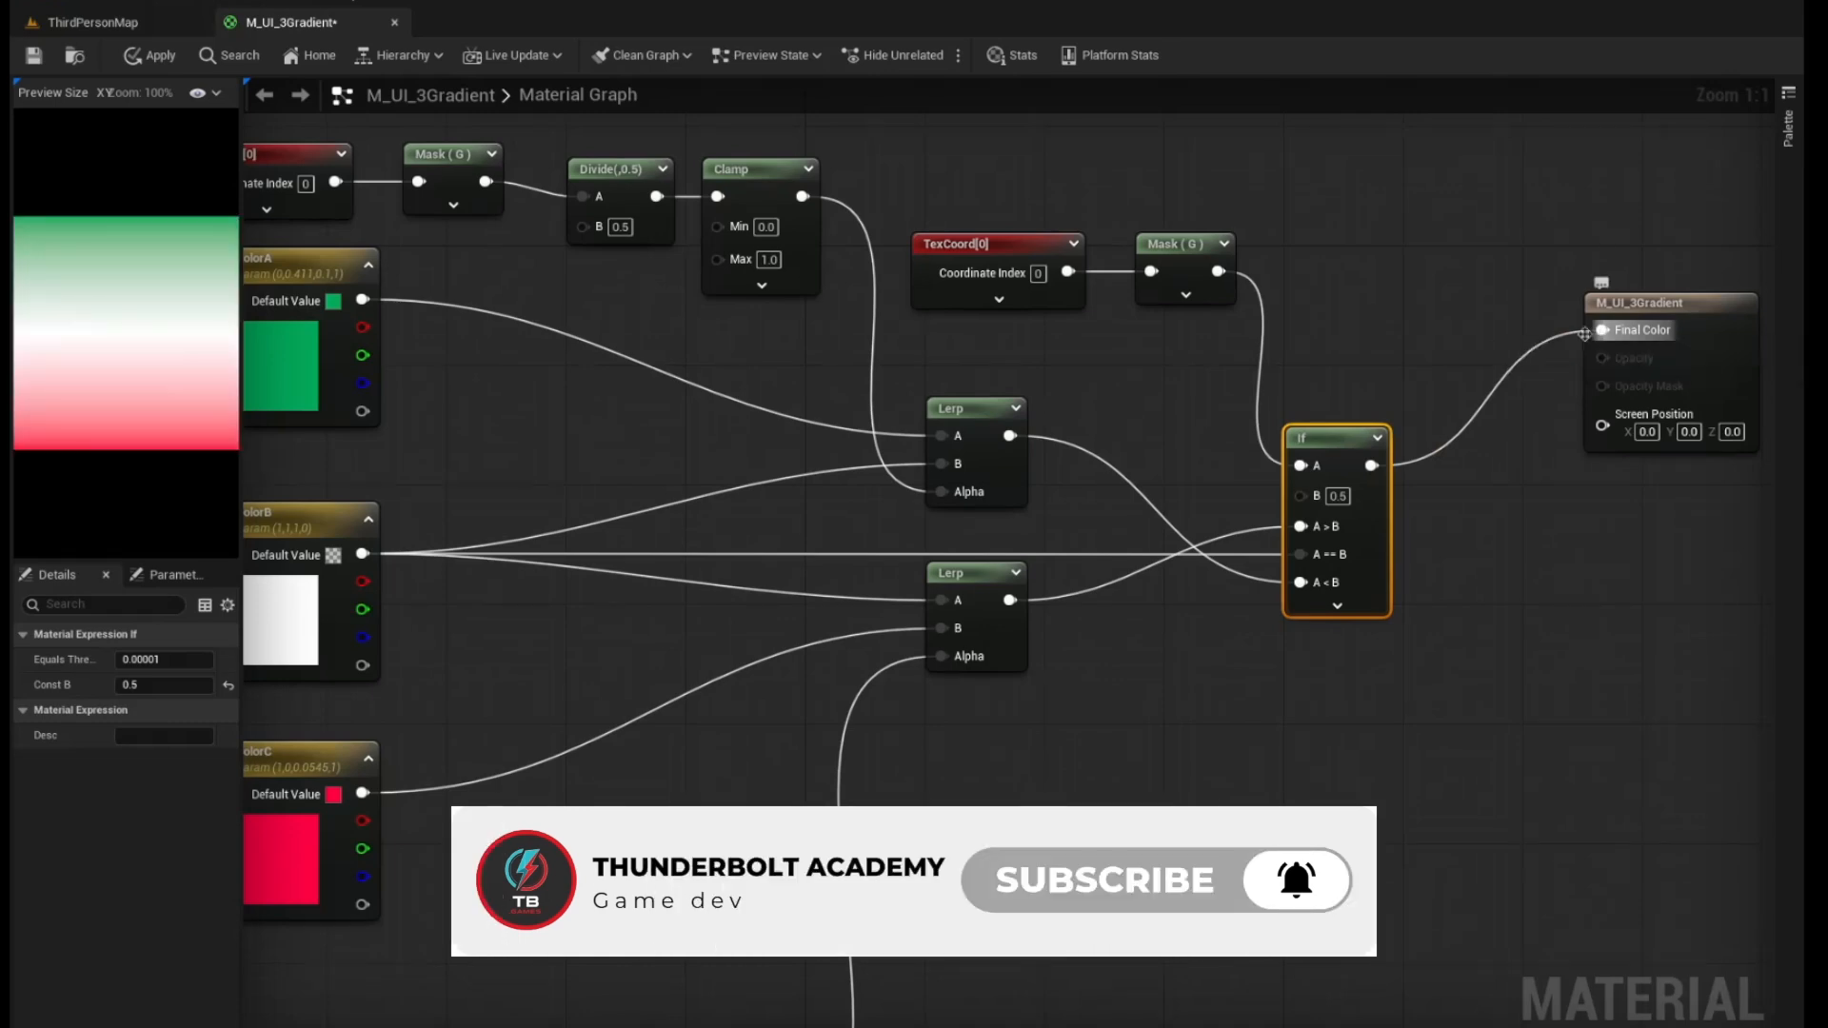
pyautogui.moveTo(242, 286); pyautogui.dragTo(909, 288)
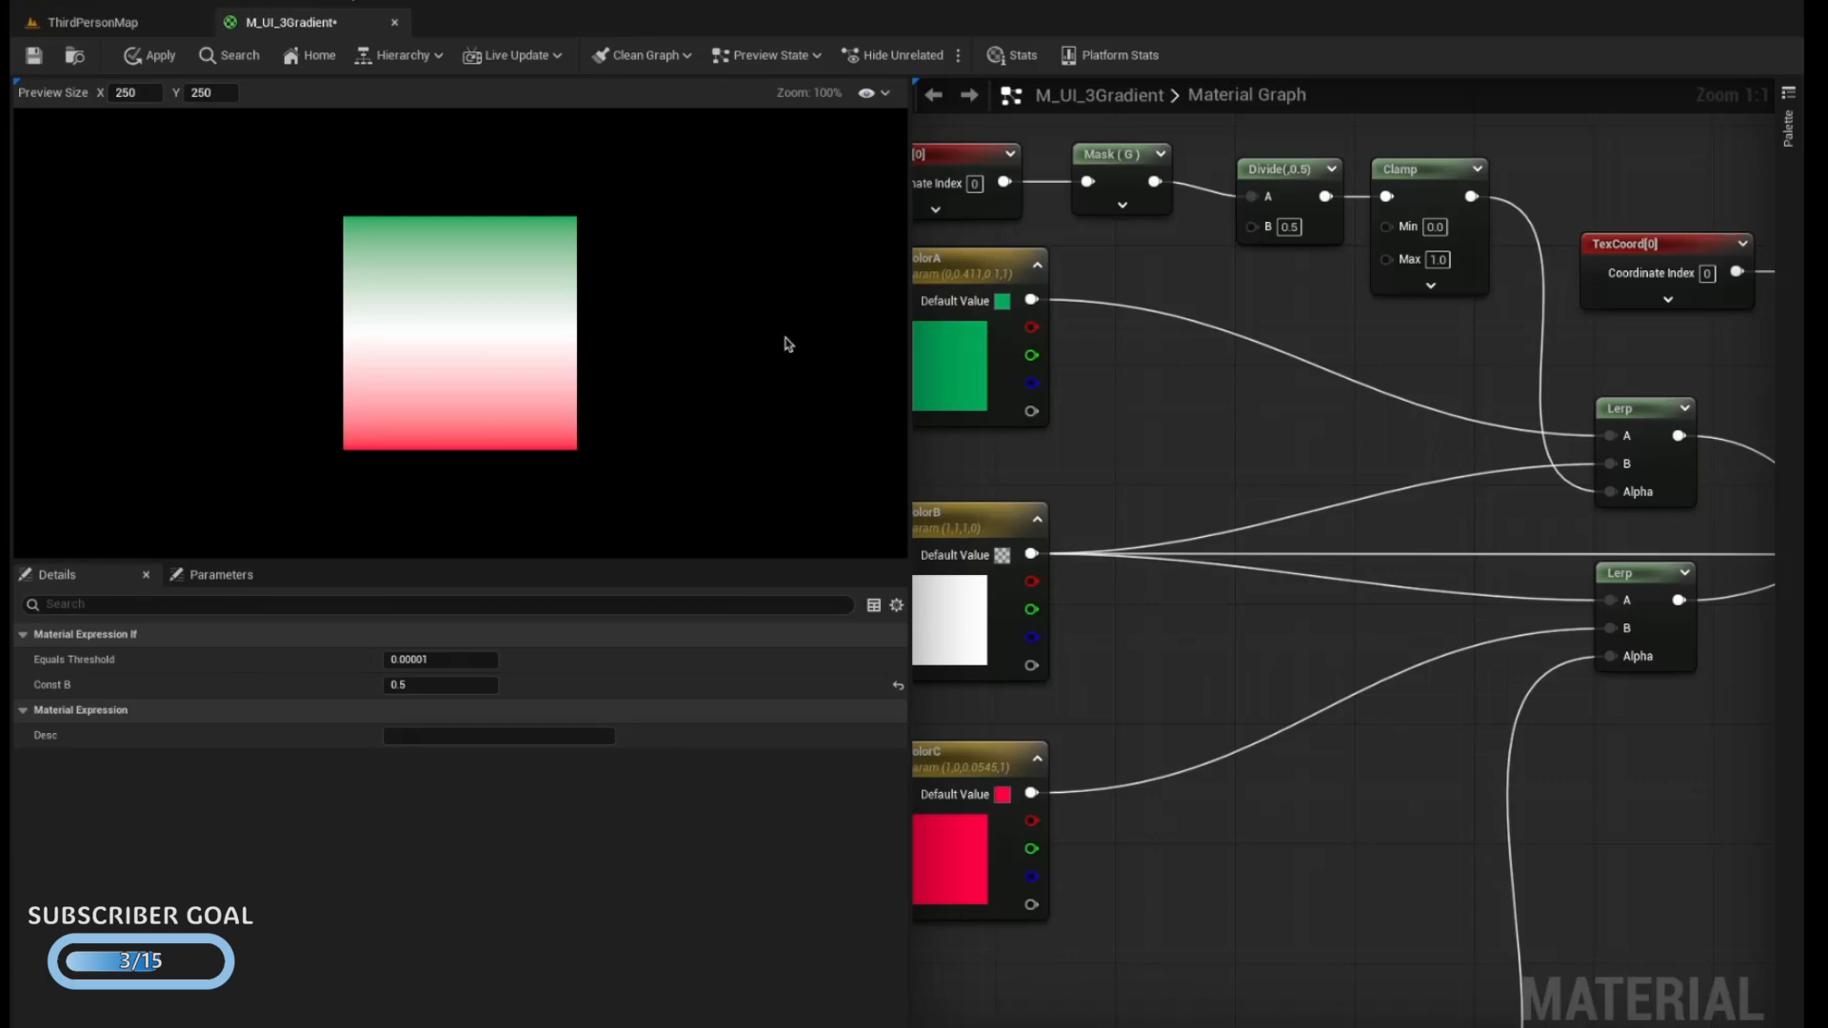
pyautogui.moveTo(909, 341); pyautogui.dragTo(369, 411)
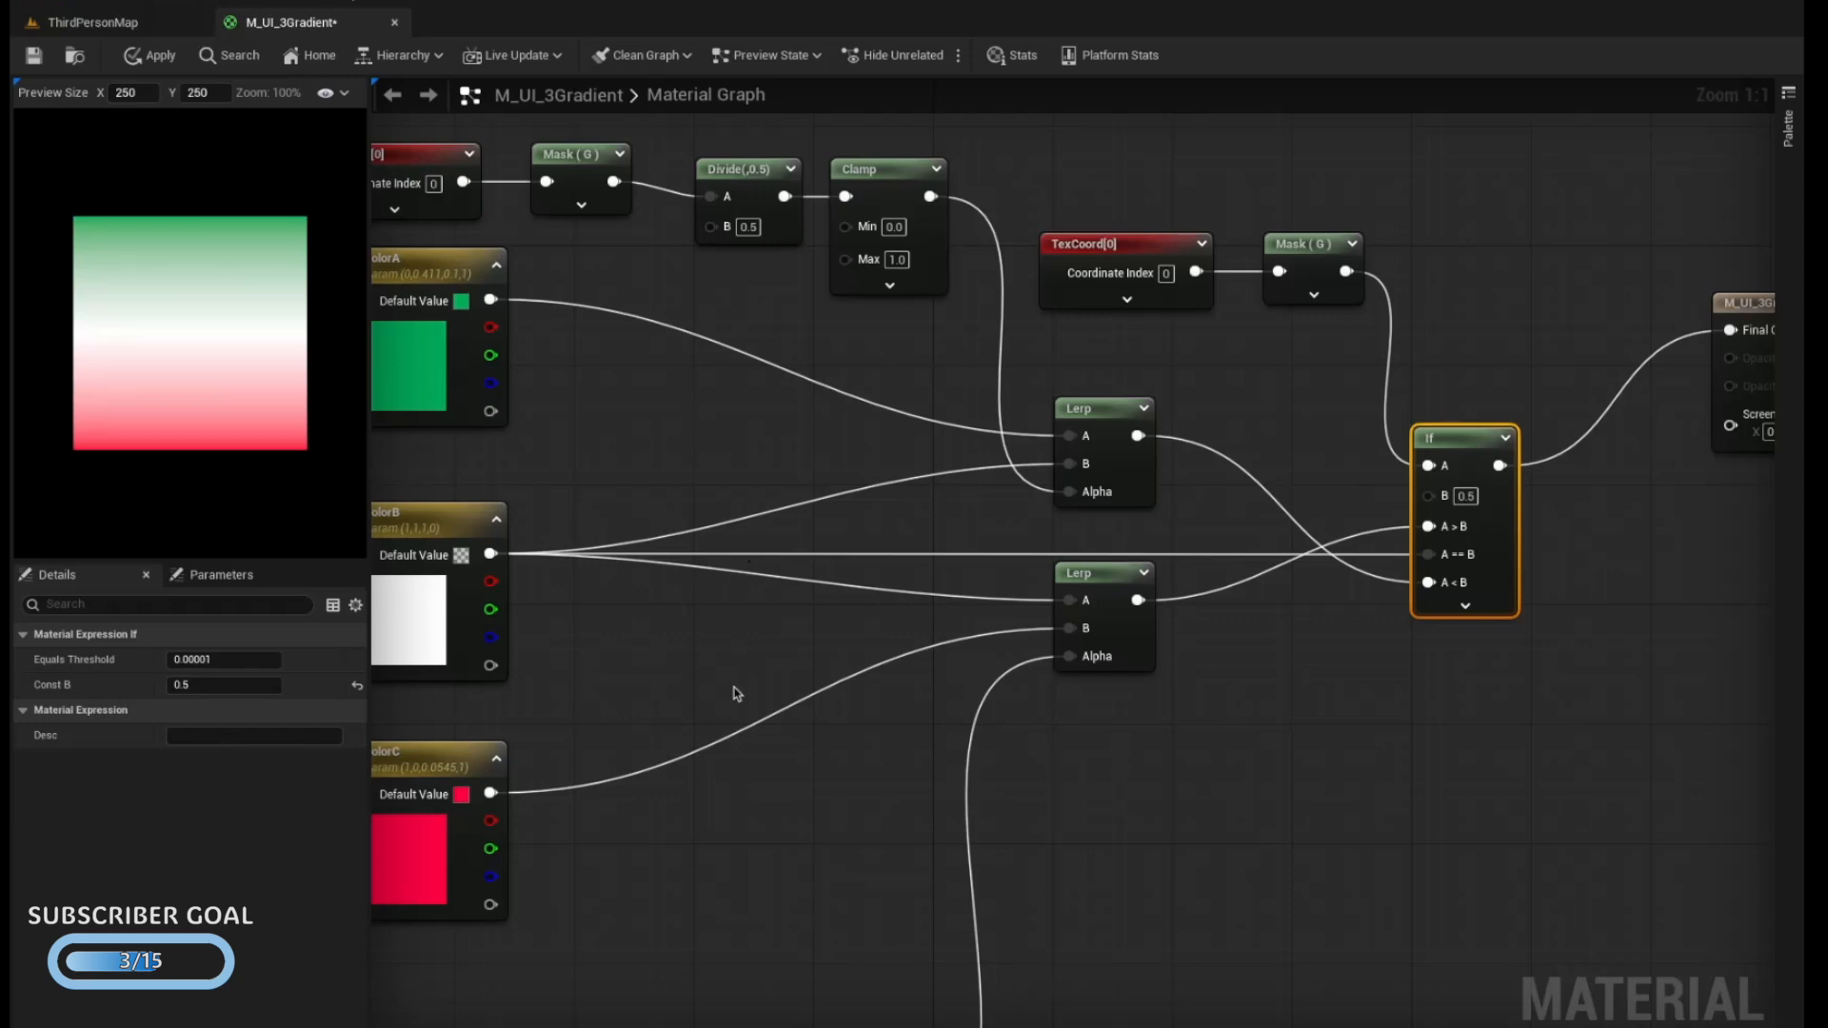
# Duplicate the M_UI_3Gradient material as M_UI_3Gradient5Percent and open the copy for editing
pyautogui.hotkey('ctrl', 'space')
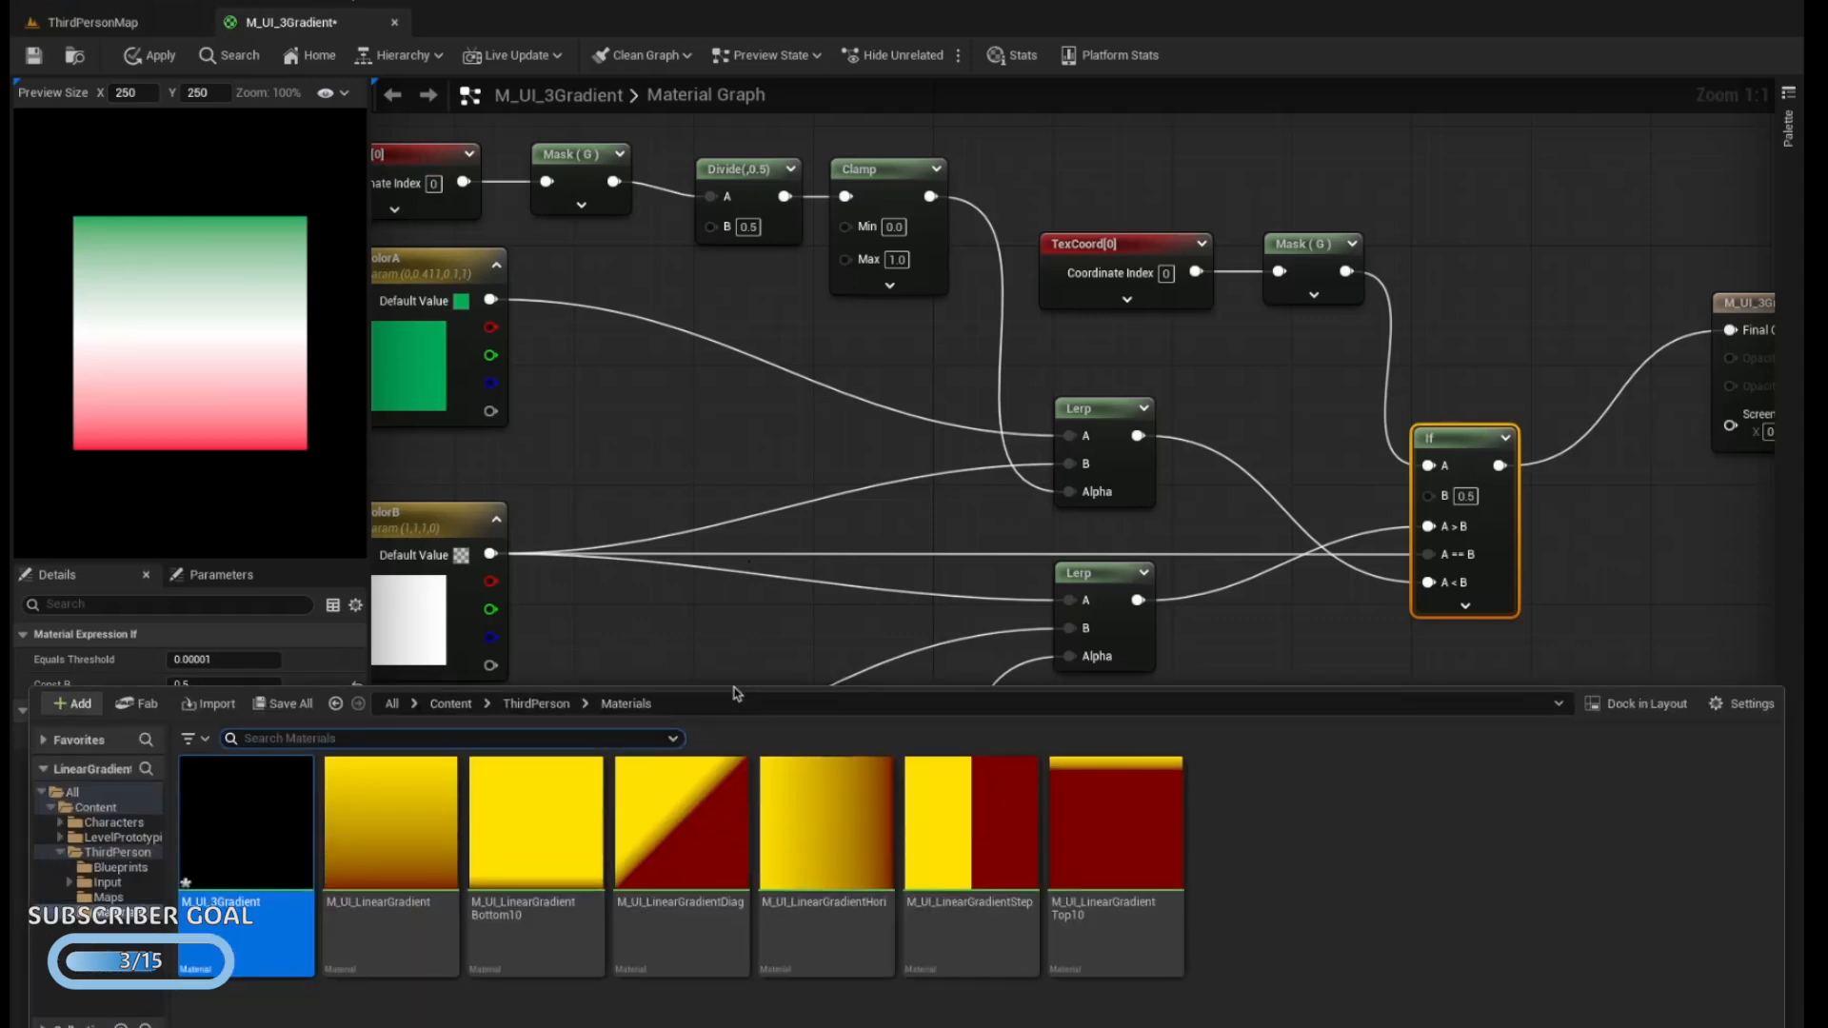
pyautogui.rightClick(191, 807)
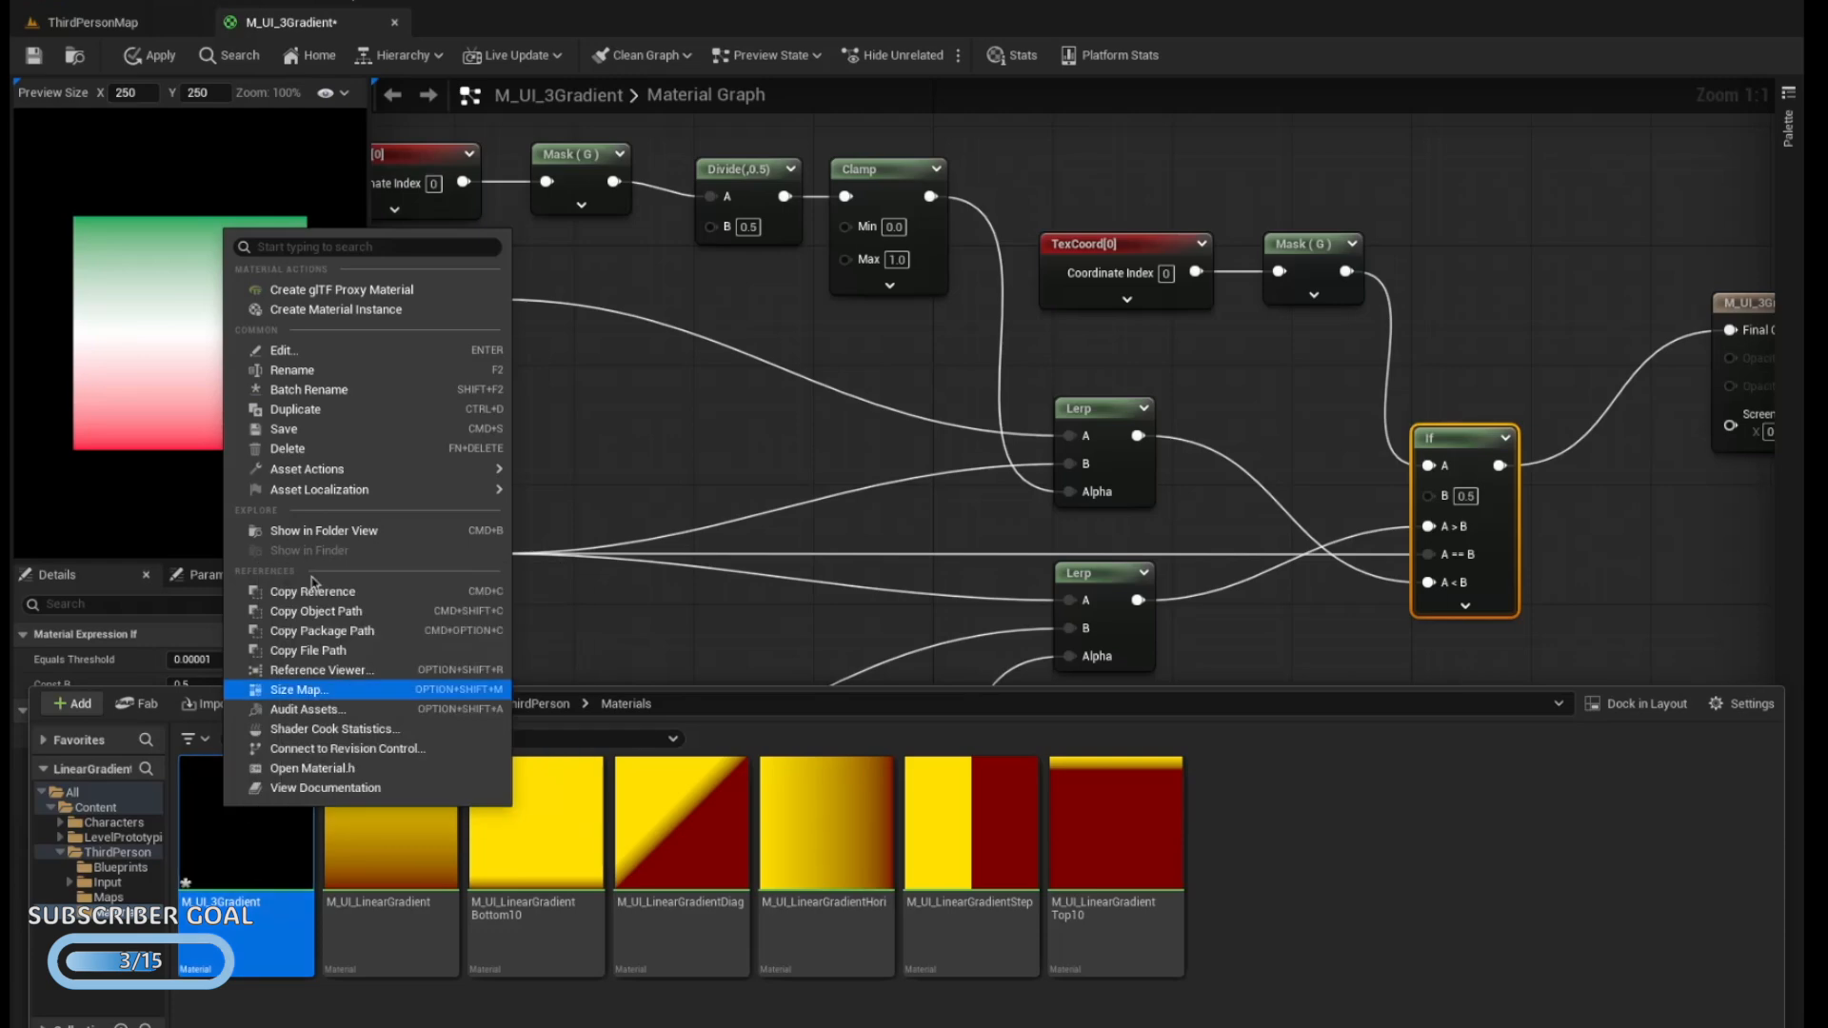
pyautogui.click(400, 412)
pyautogui.press('End')
pyautogui.press('BackSpace')
pyautogui.write('5Percent')
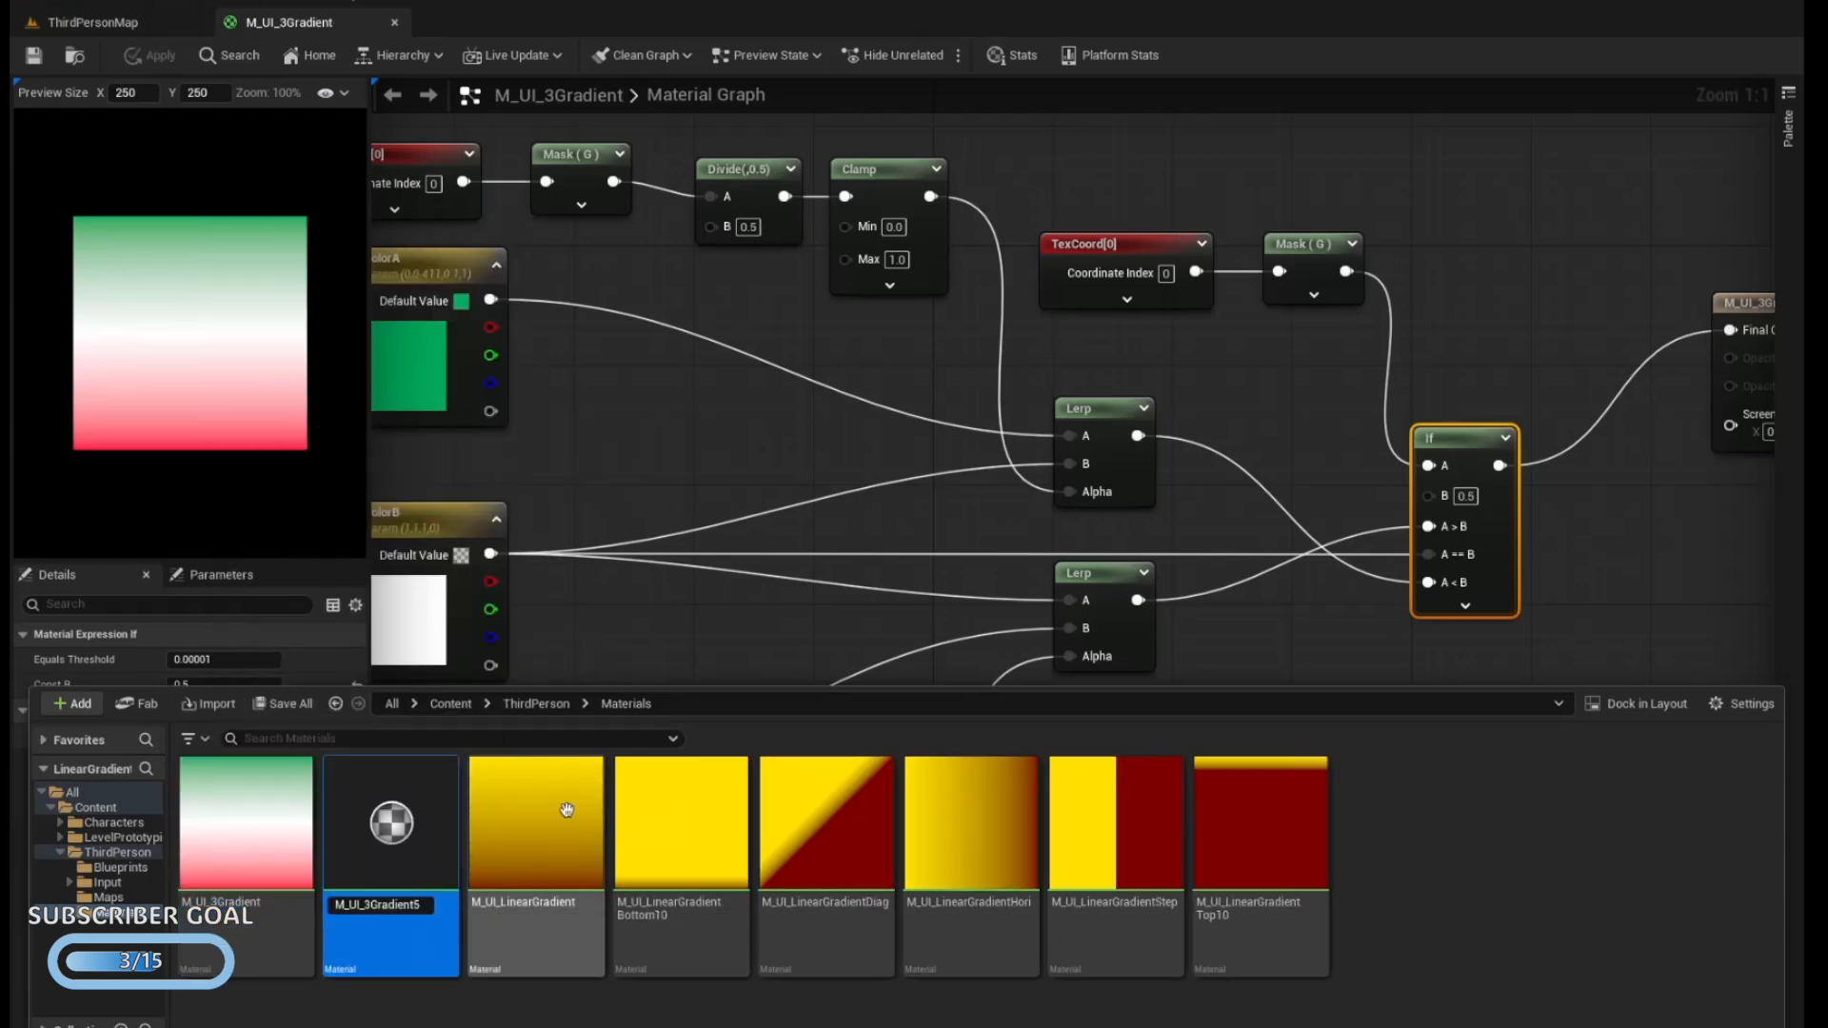
pyautogui.press('Return')
pyautogui.doubleClick(401, 814)
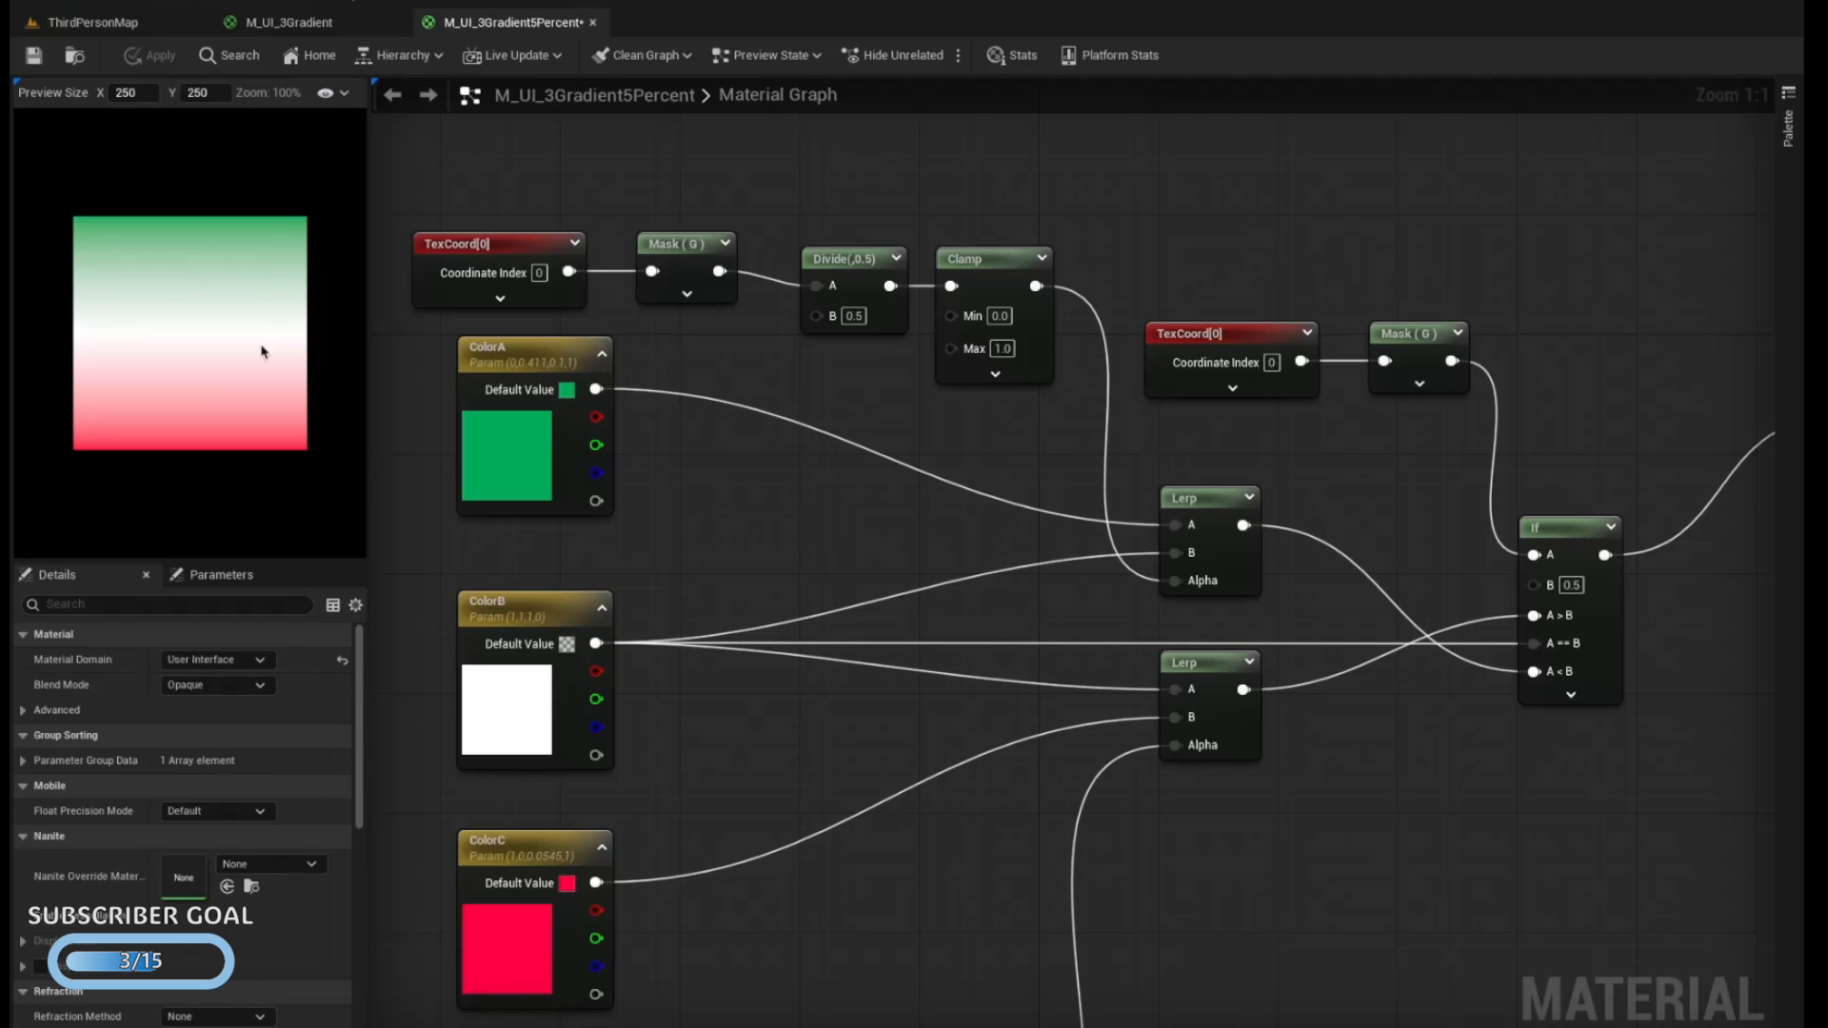
# Set the B value of the Divide node in the upper chain to 0.05
pyautogui.click(857, 315)
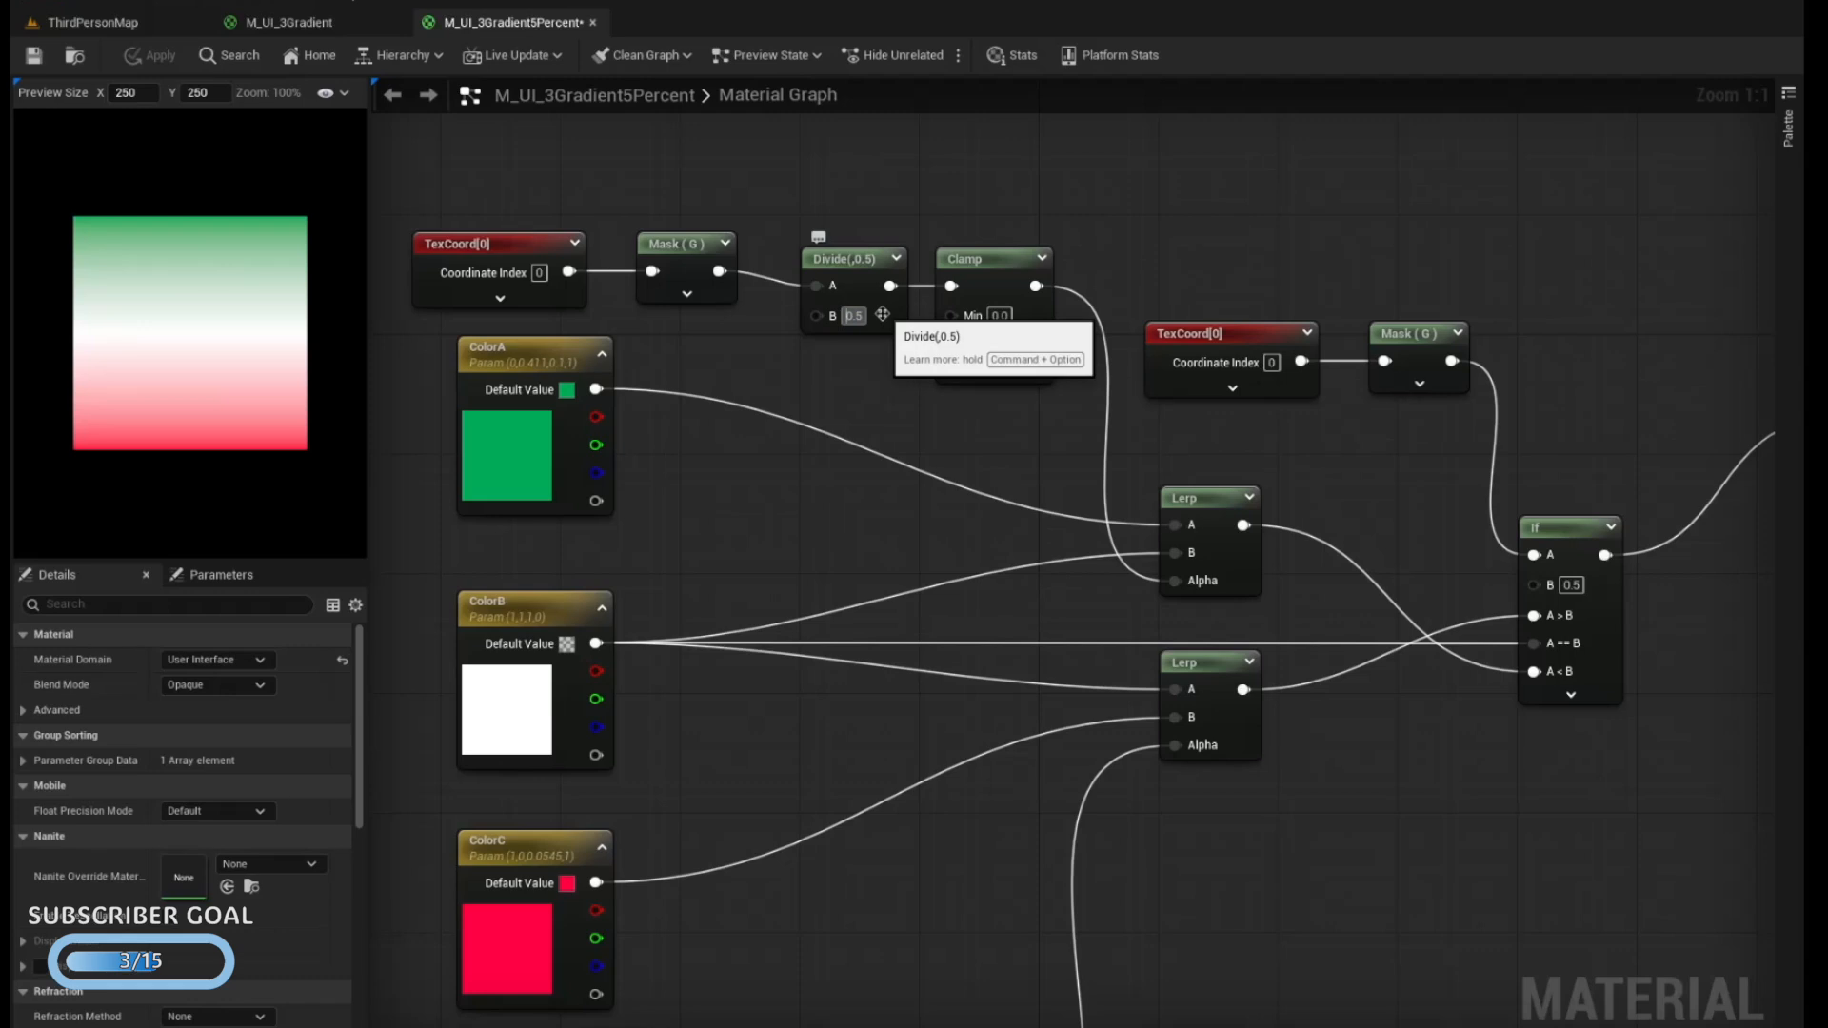
pyautogui.click(864, 316)
pyautogui.write('0')
pyautogui.press('Return')
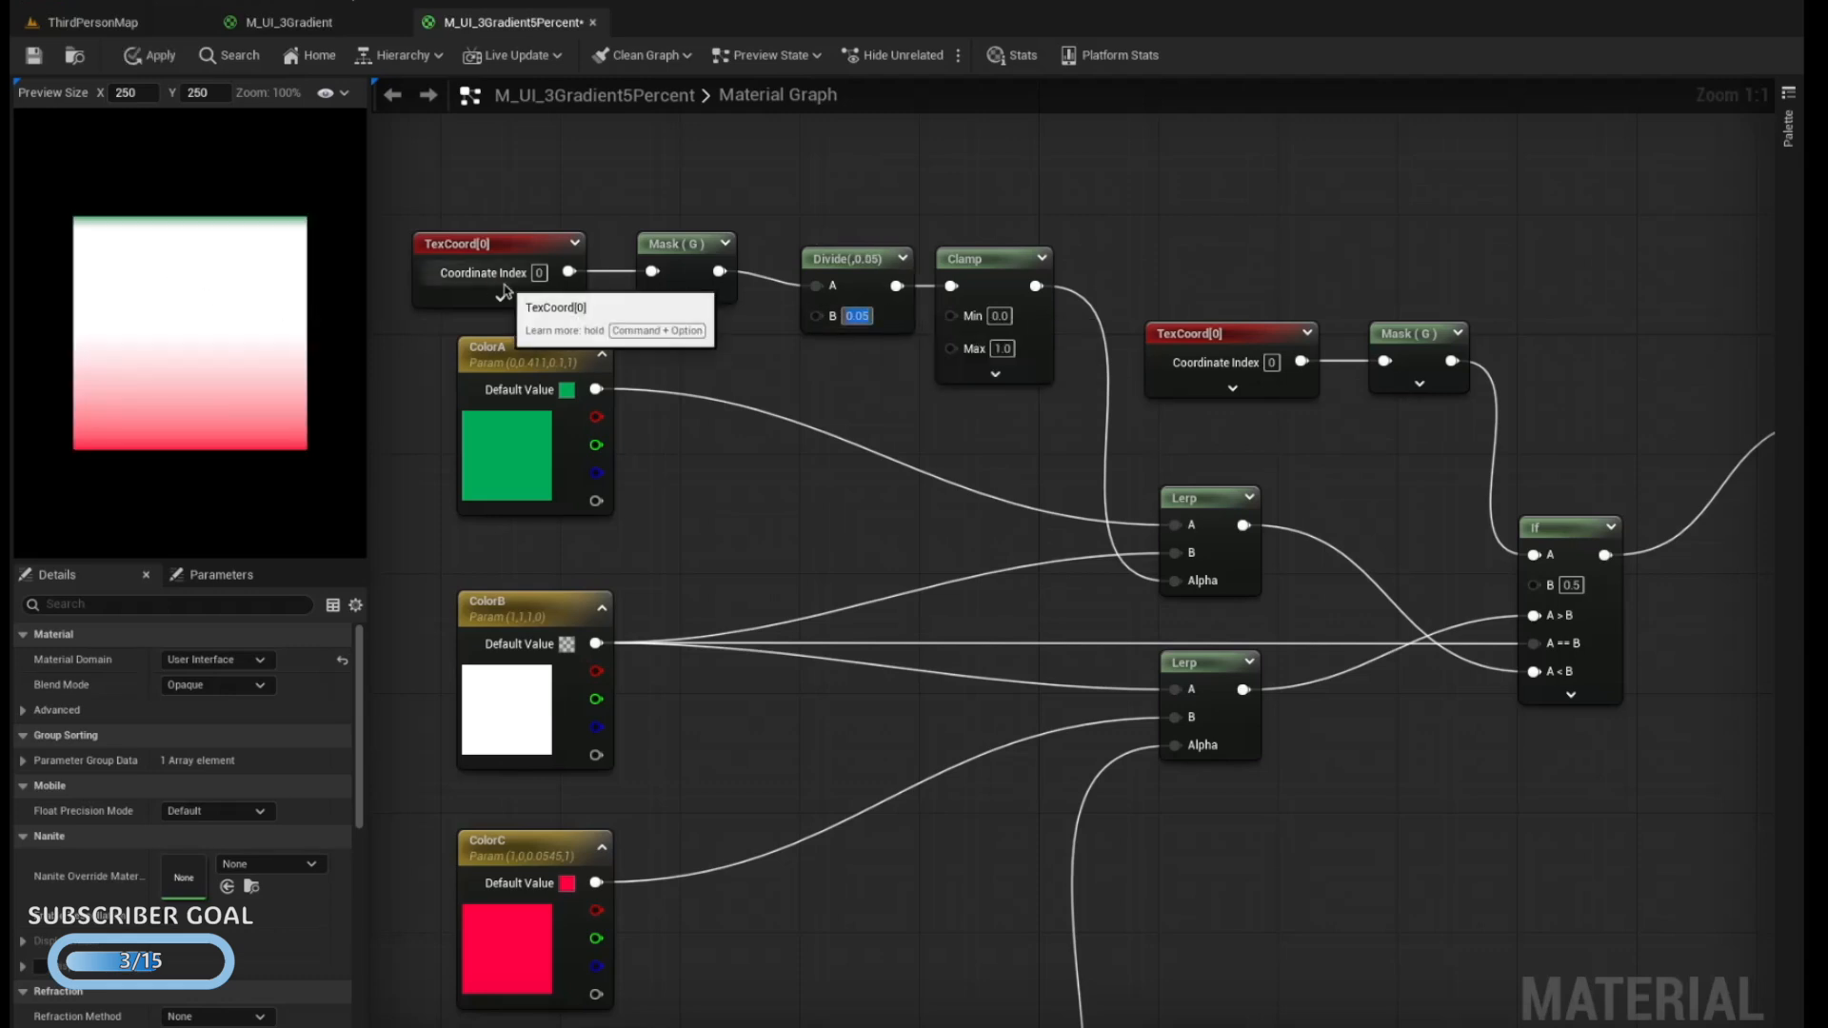
# Set the lower chain's Subtract B value to 0.95 and its Divide B value to 0.05
pyautogui.moveTo(1079, 441); pyautogui.dragTo(1080, 345, button='right')
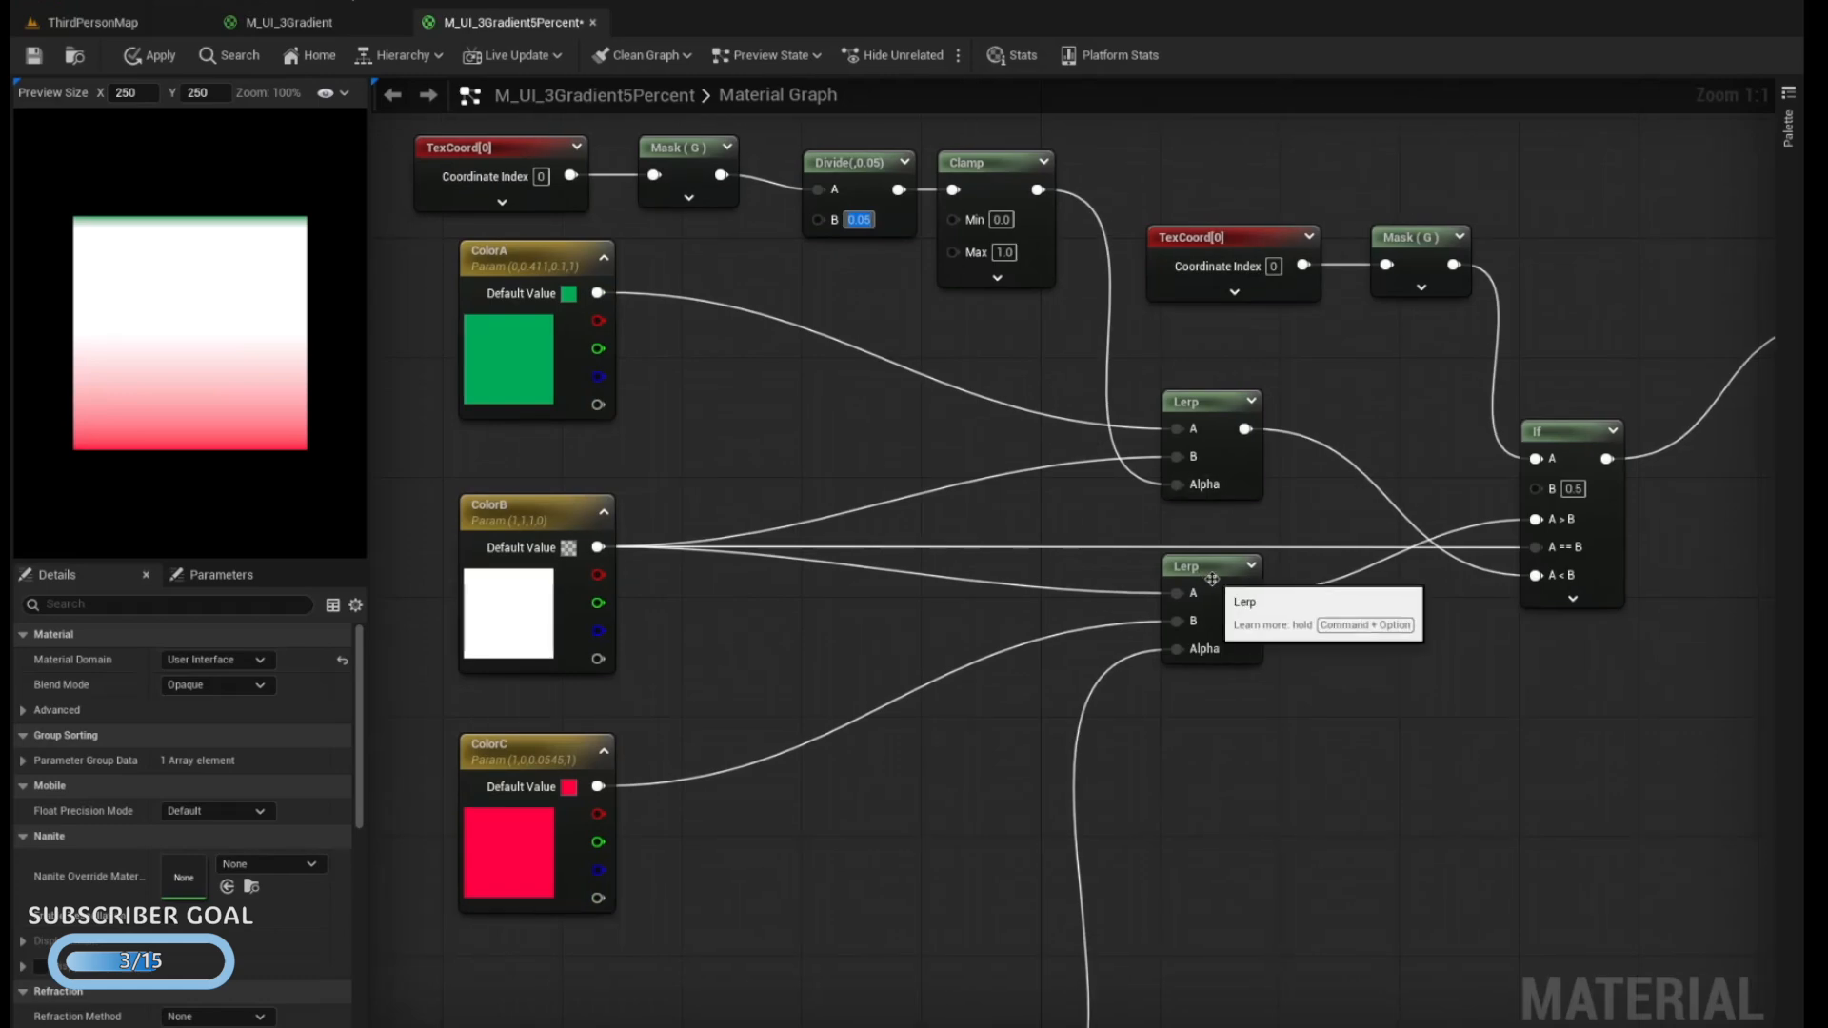
pyautogui.moveTo(940, 697); pyautogui.dragTo(1162, 381, button='right')
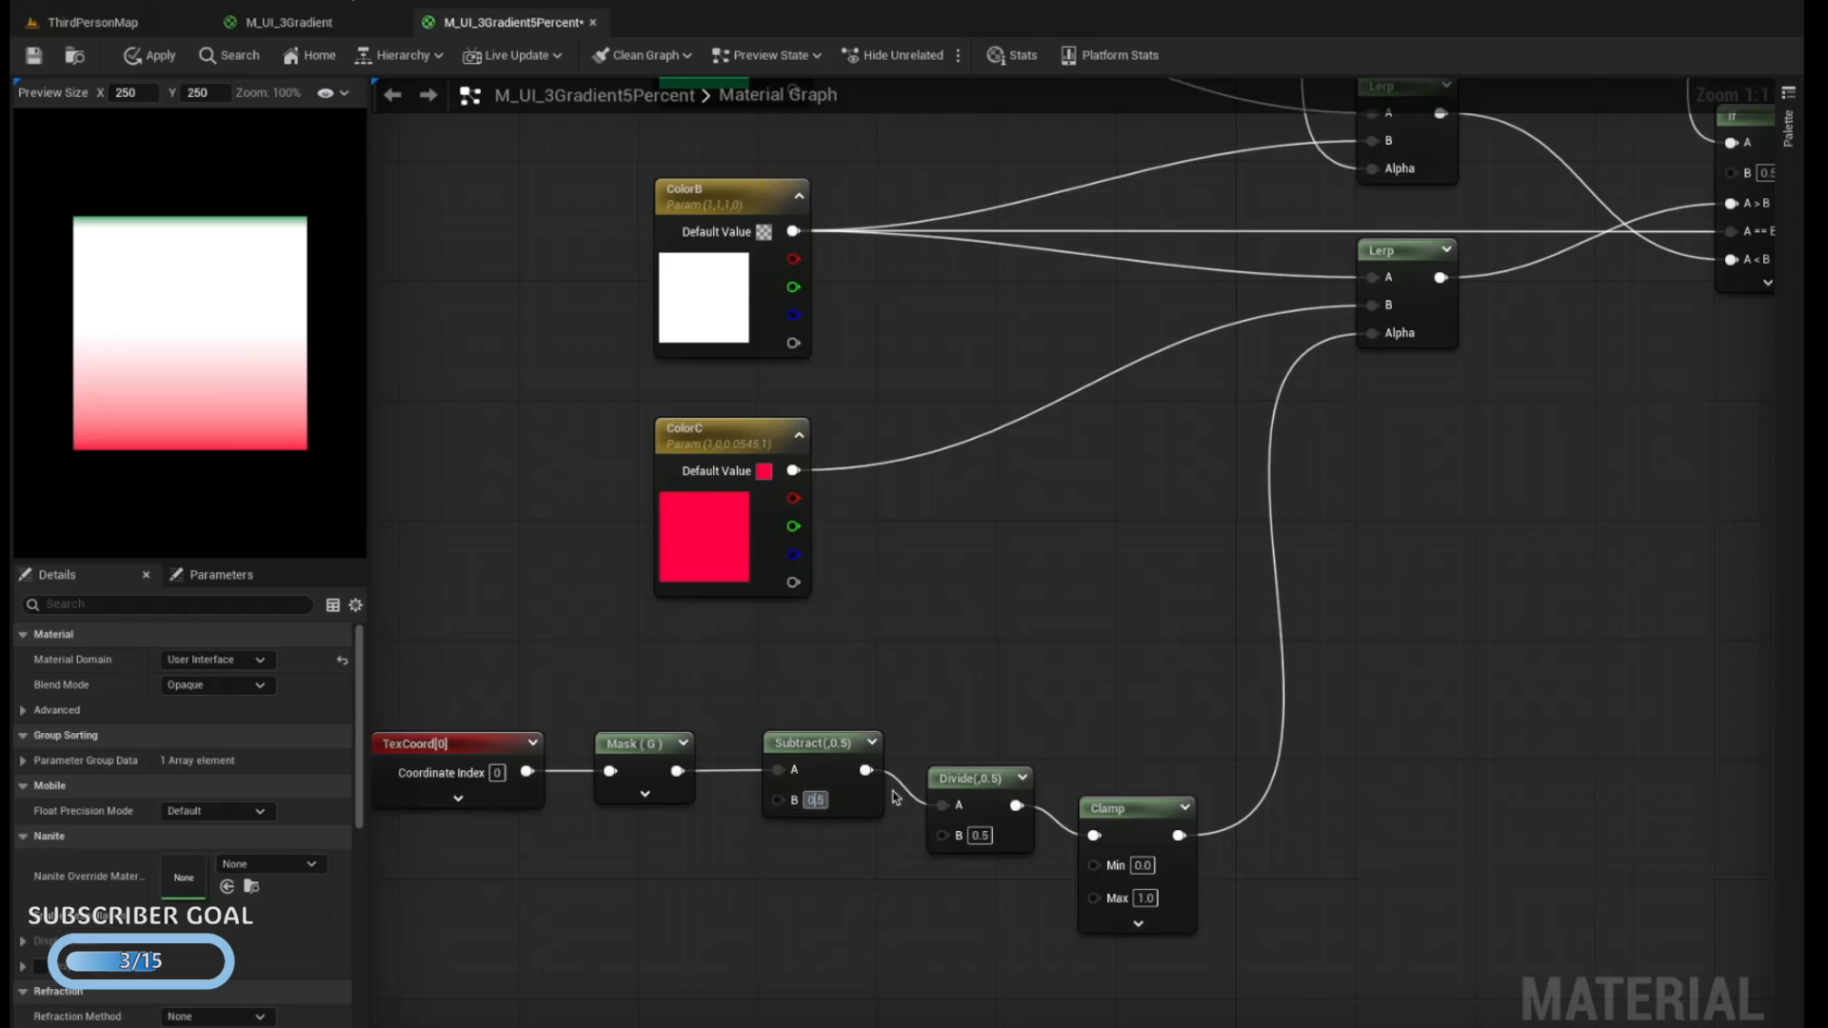
pyautogui.press('Return')
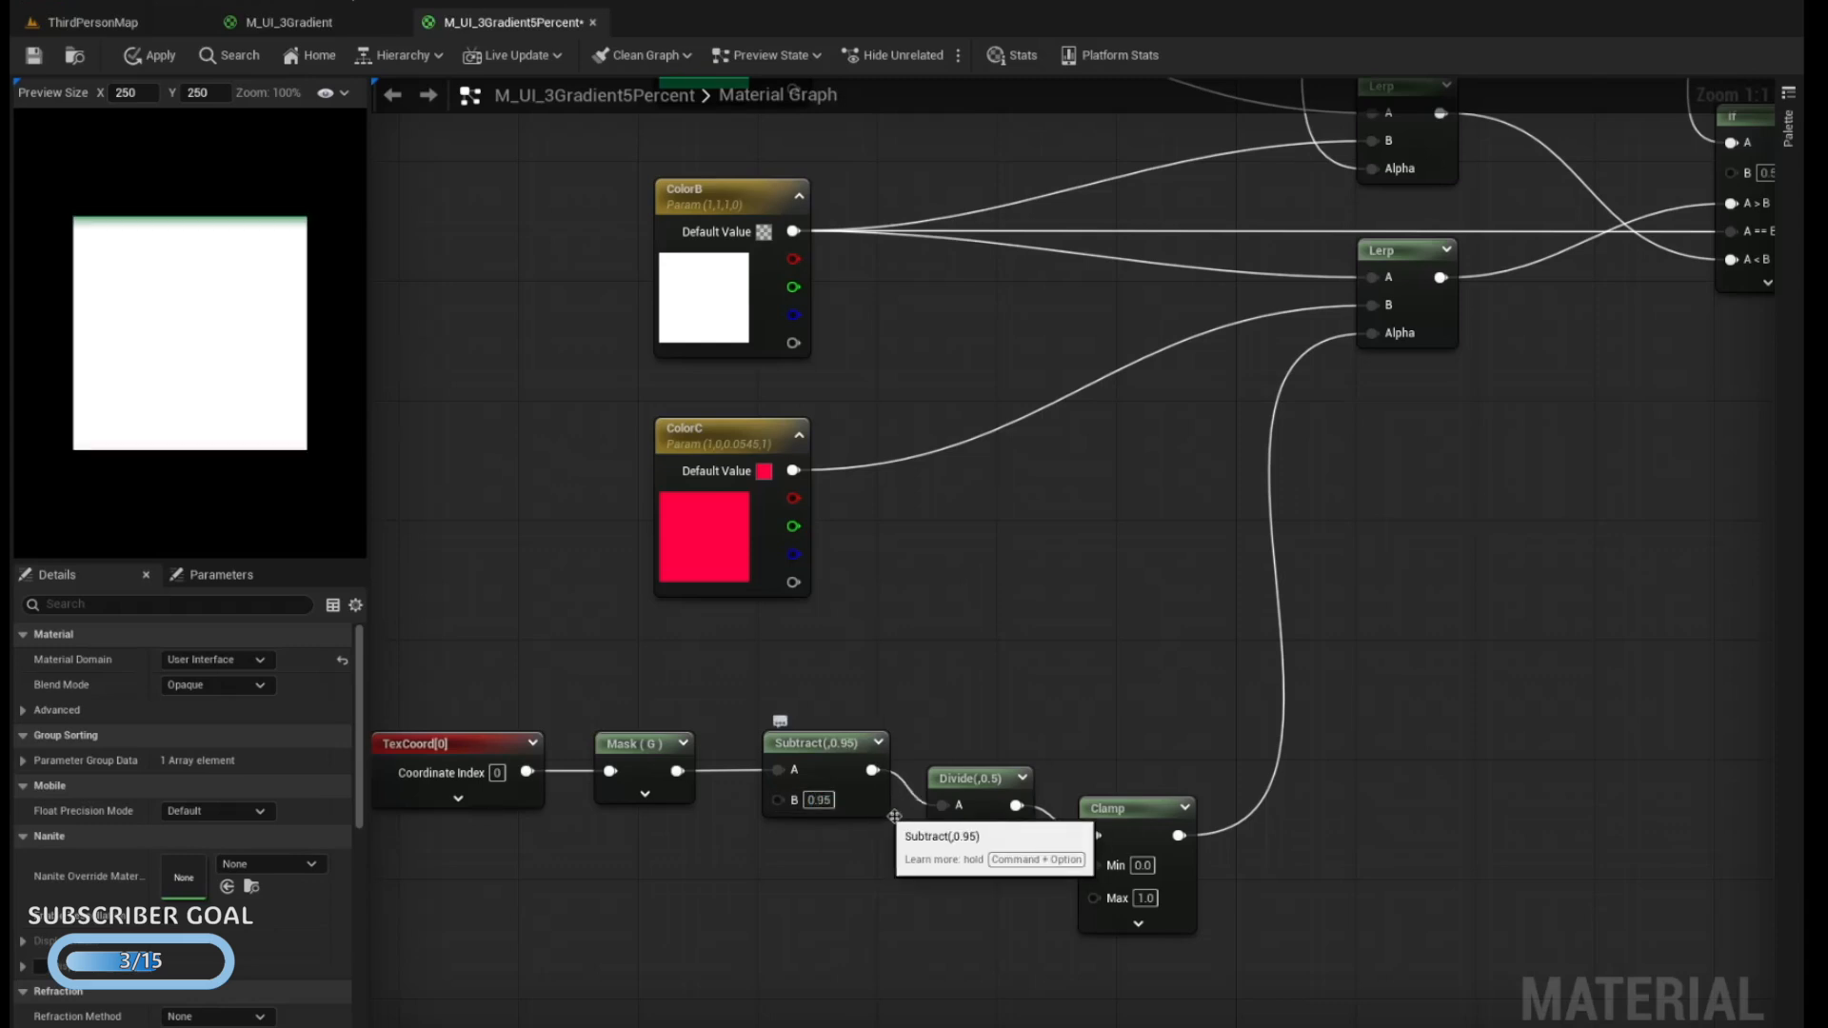
pyautogui.click(981, 836)
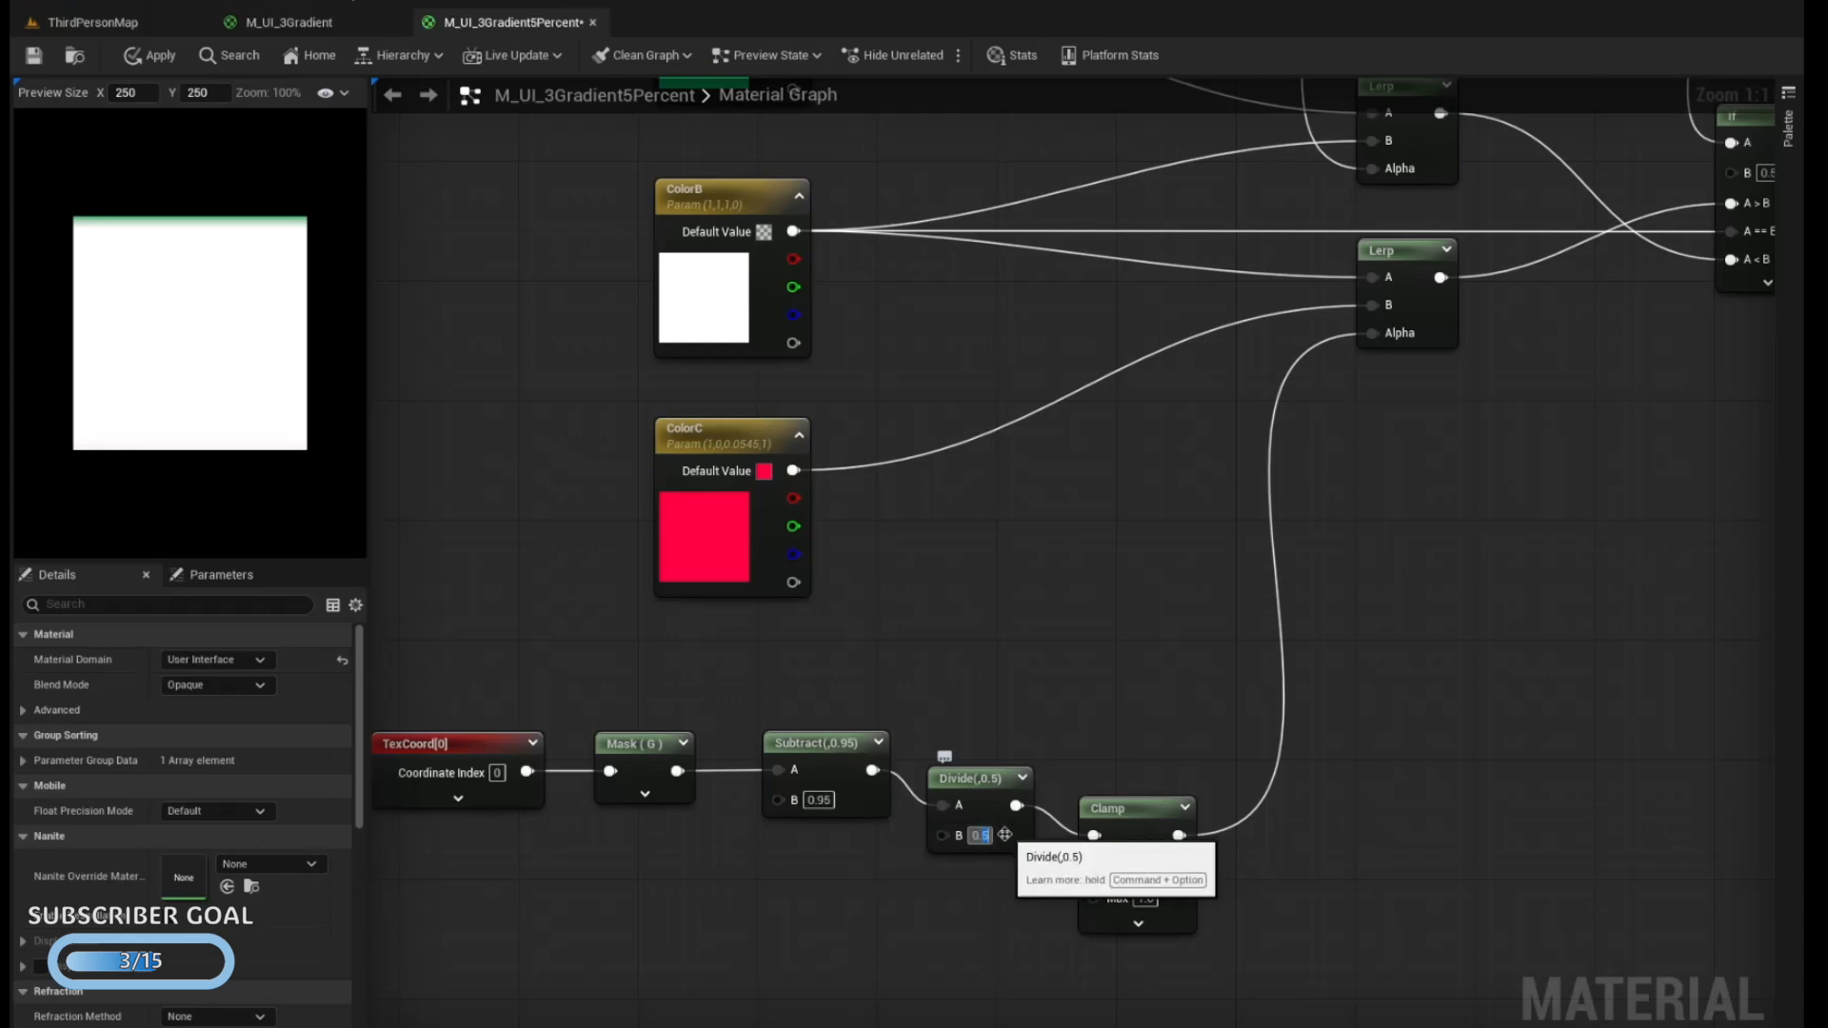
pyautogui.write('0.05')
pyautogui.press('Return')
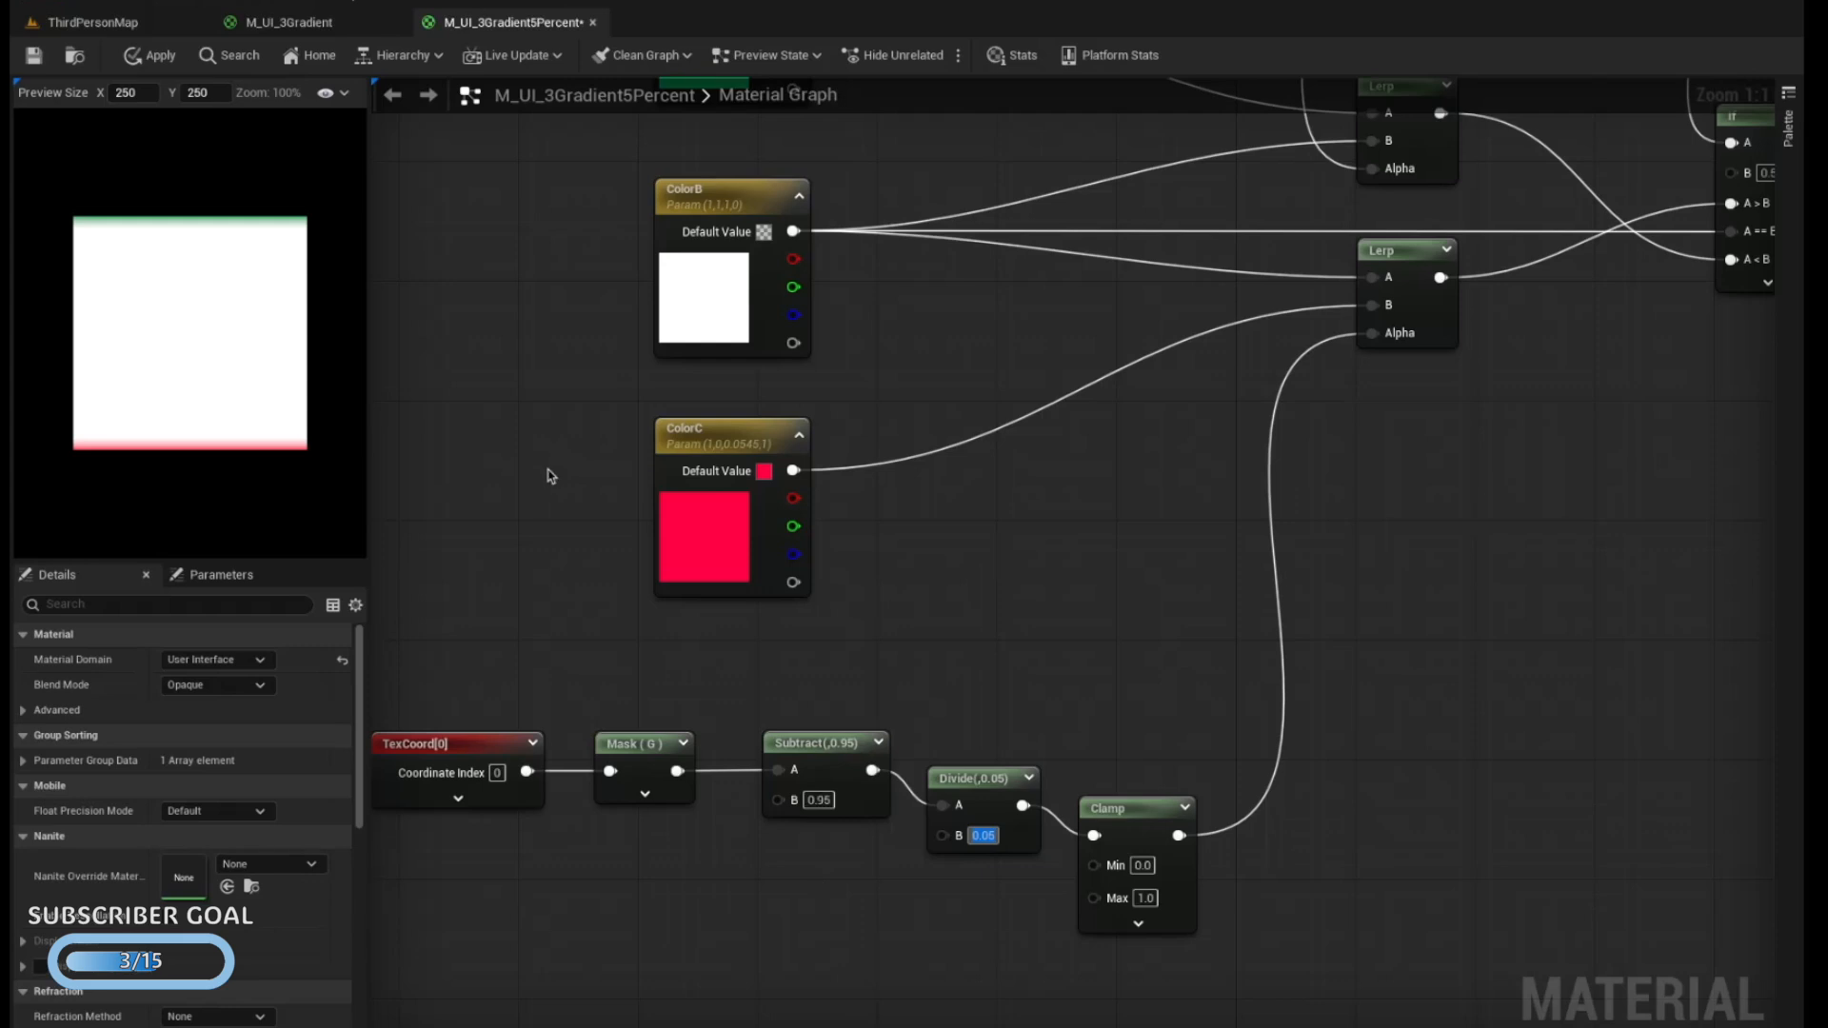
# Apply the changes to M_UI_3Gradient5Percent and save the material
pyautogui.moveTo(545, 495); pyautogui.dragTo(545, 588, button='right')
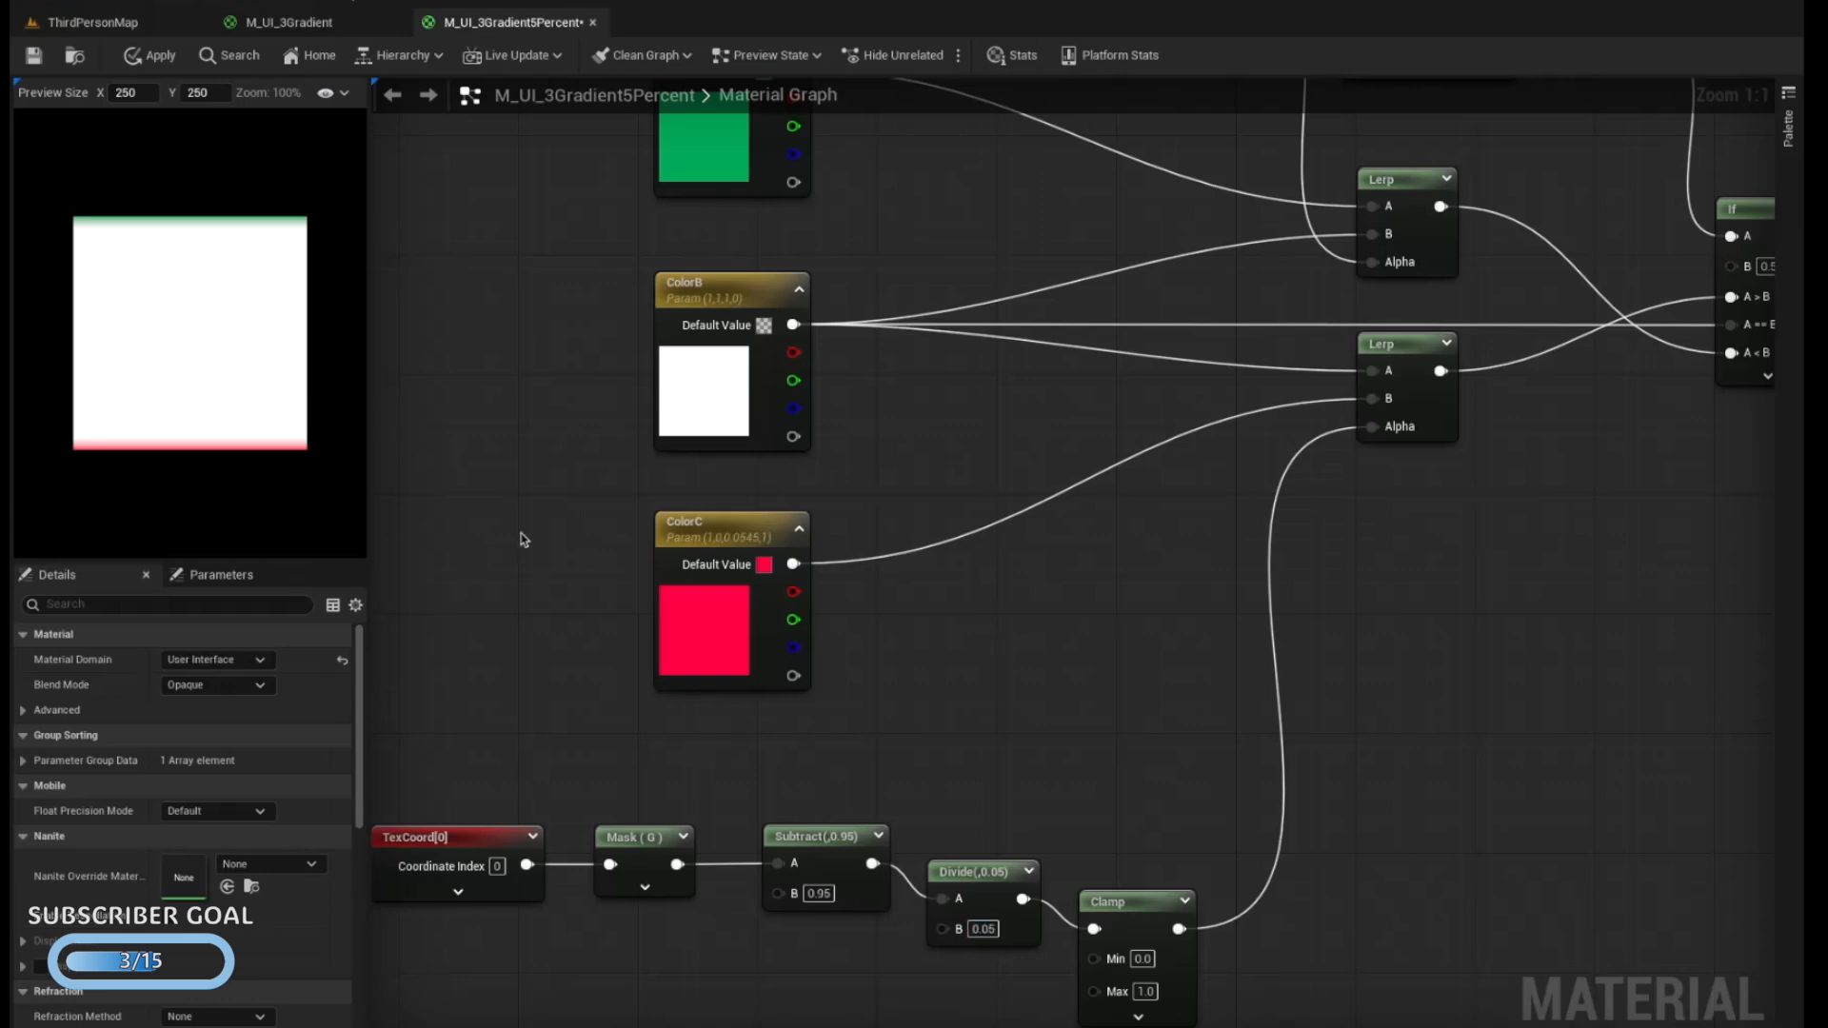
pyautogui.moveTo(520, 533); pyautogui.dragTo(435, 758, button='right')
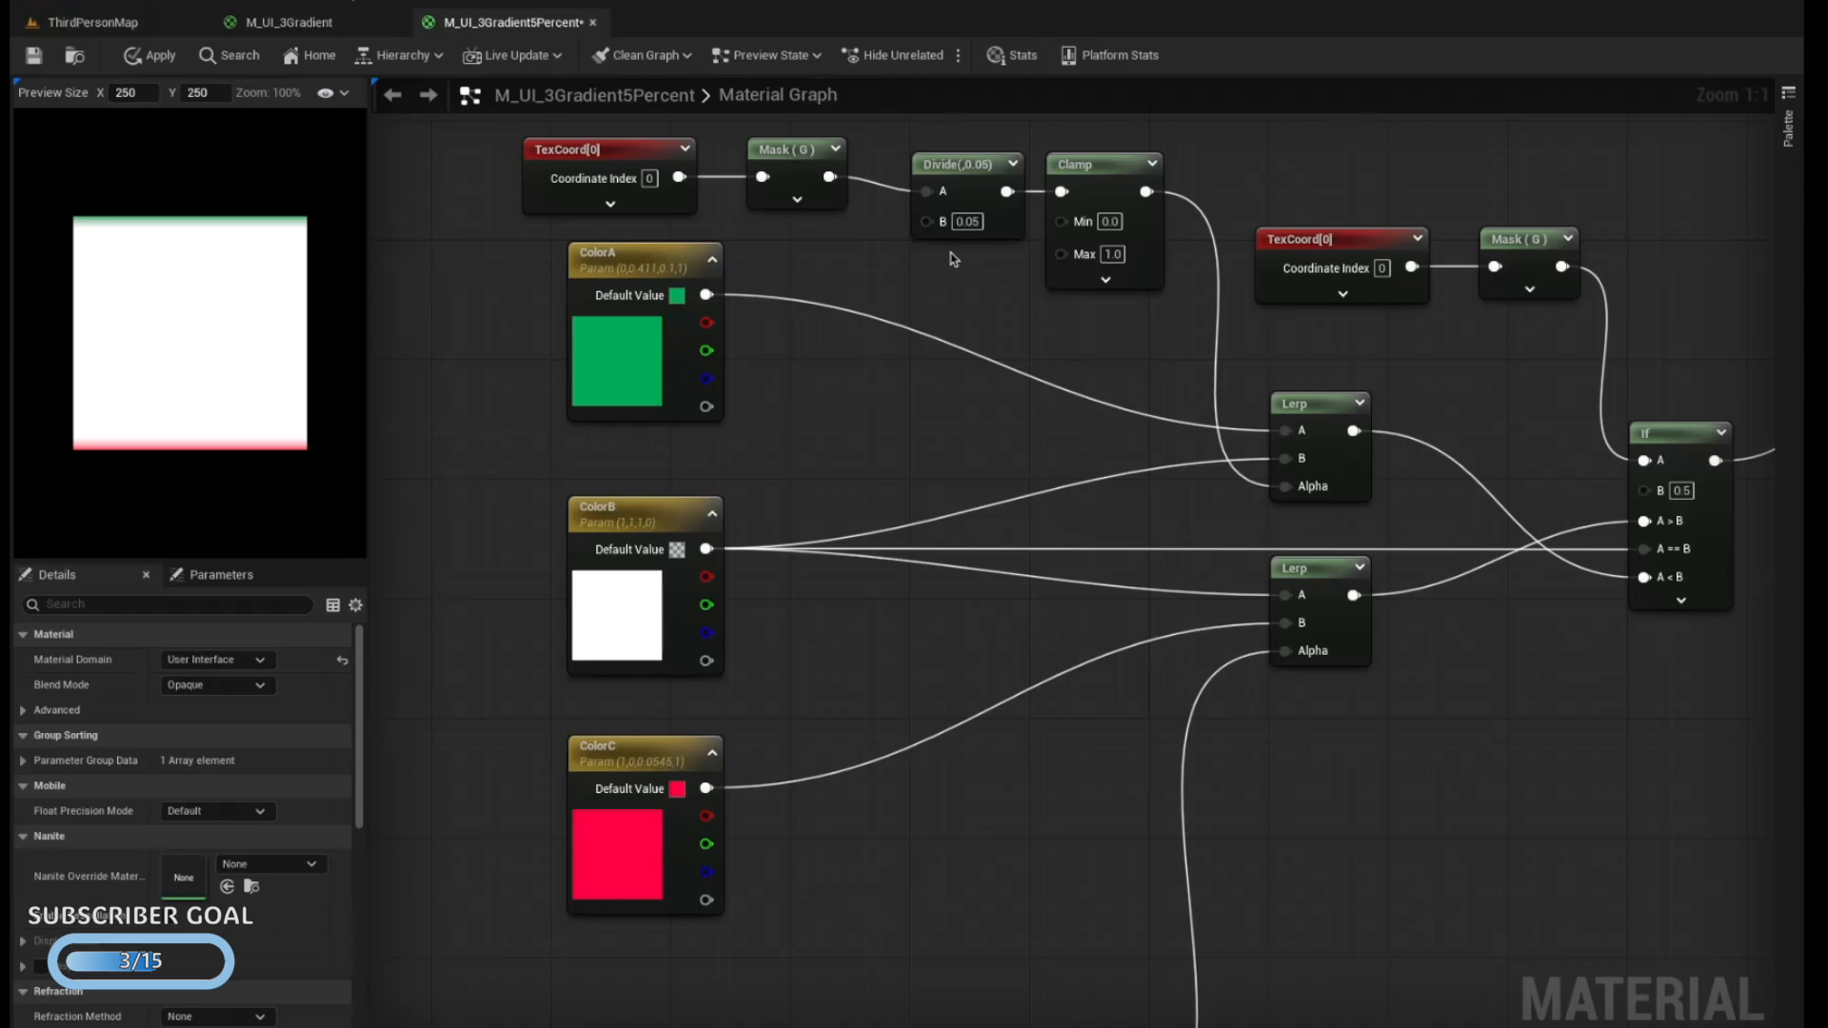
pyautogui.click(149, 55)
pyautogui.click(74, 55)
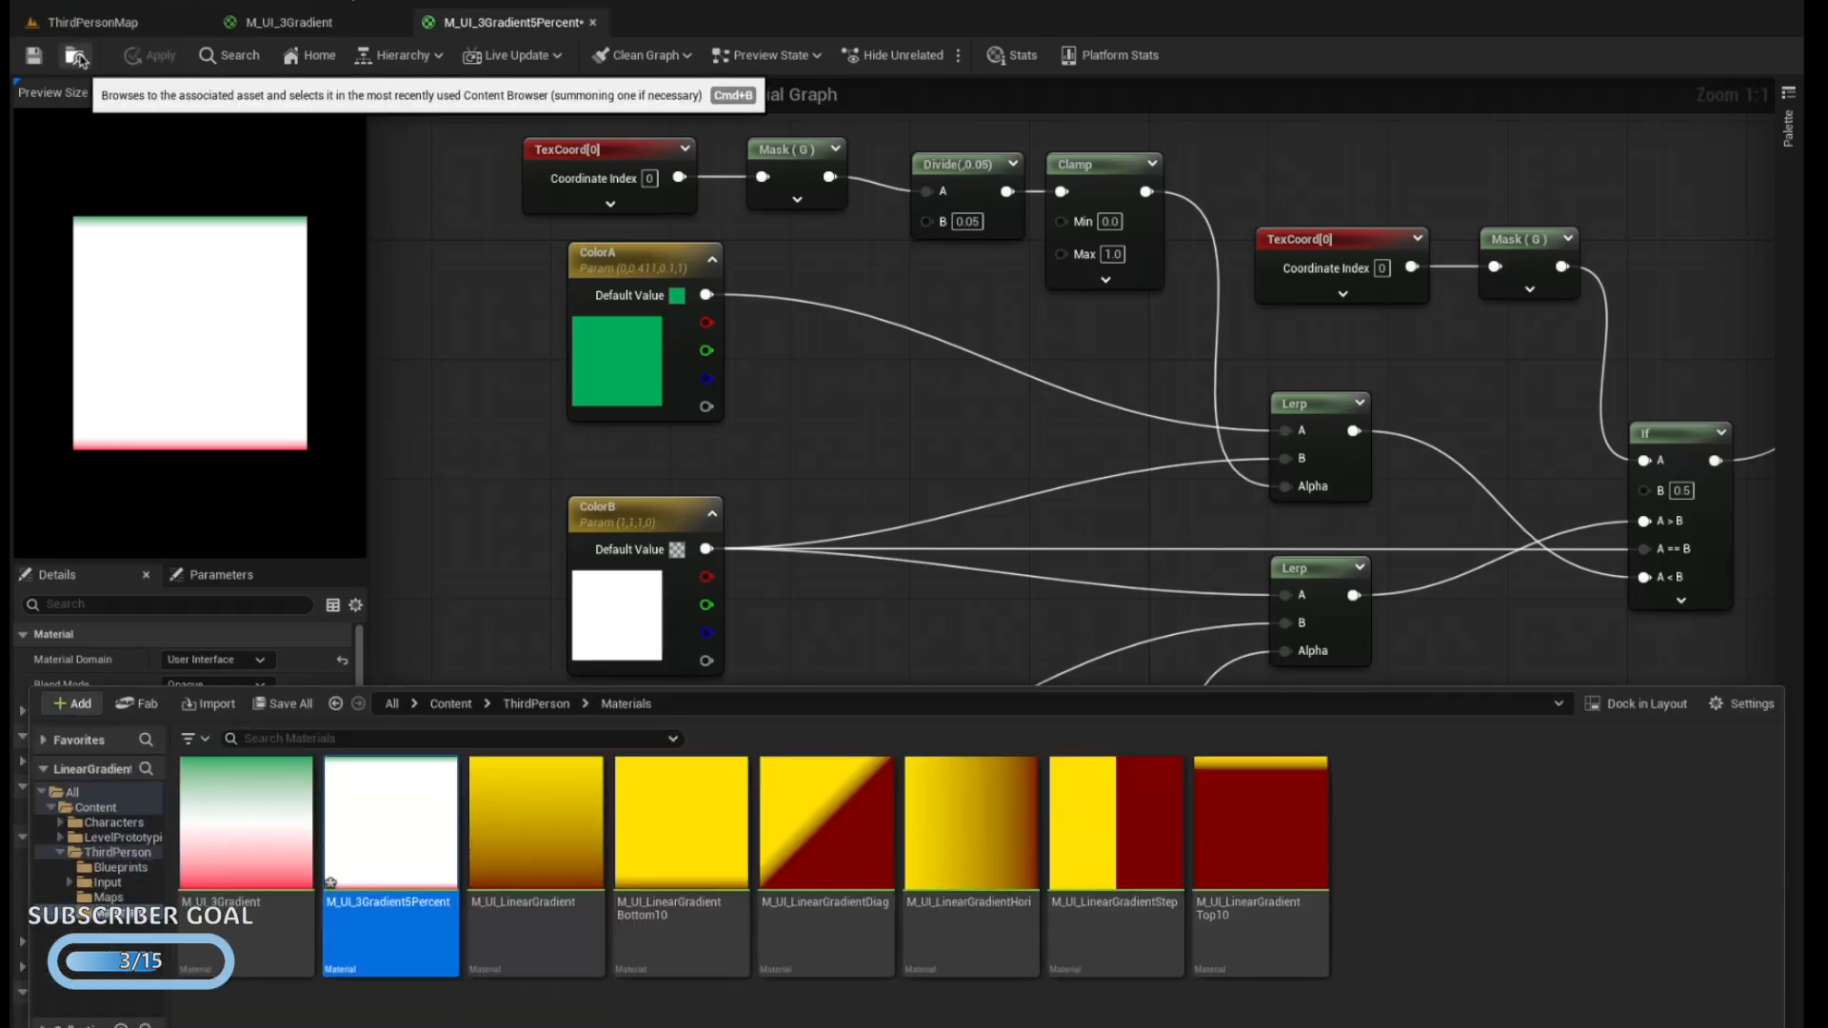
pyautogui.click(34, 55)
# Duplicate the M_UI_3Gradient material as M_UI_3GradientEqualStep and open the copy for editing
pyautogui.hotkey('ctrl', 'space')
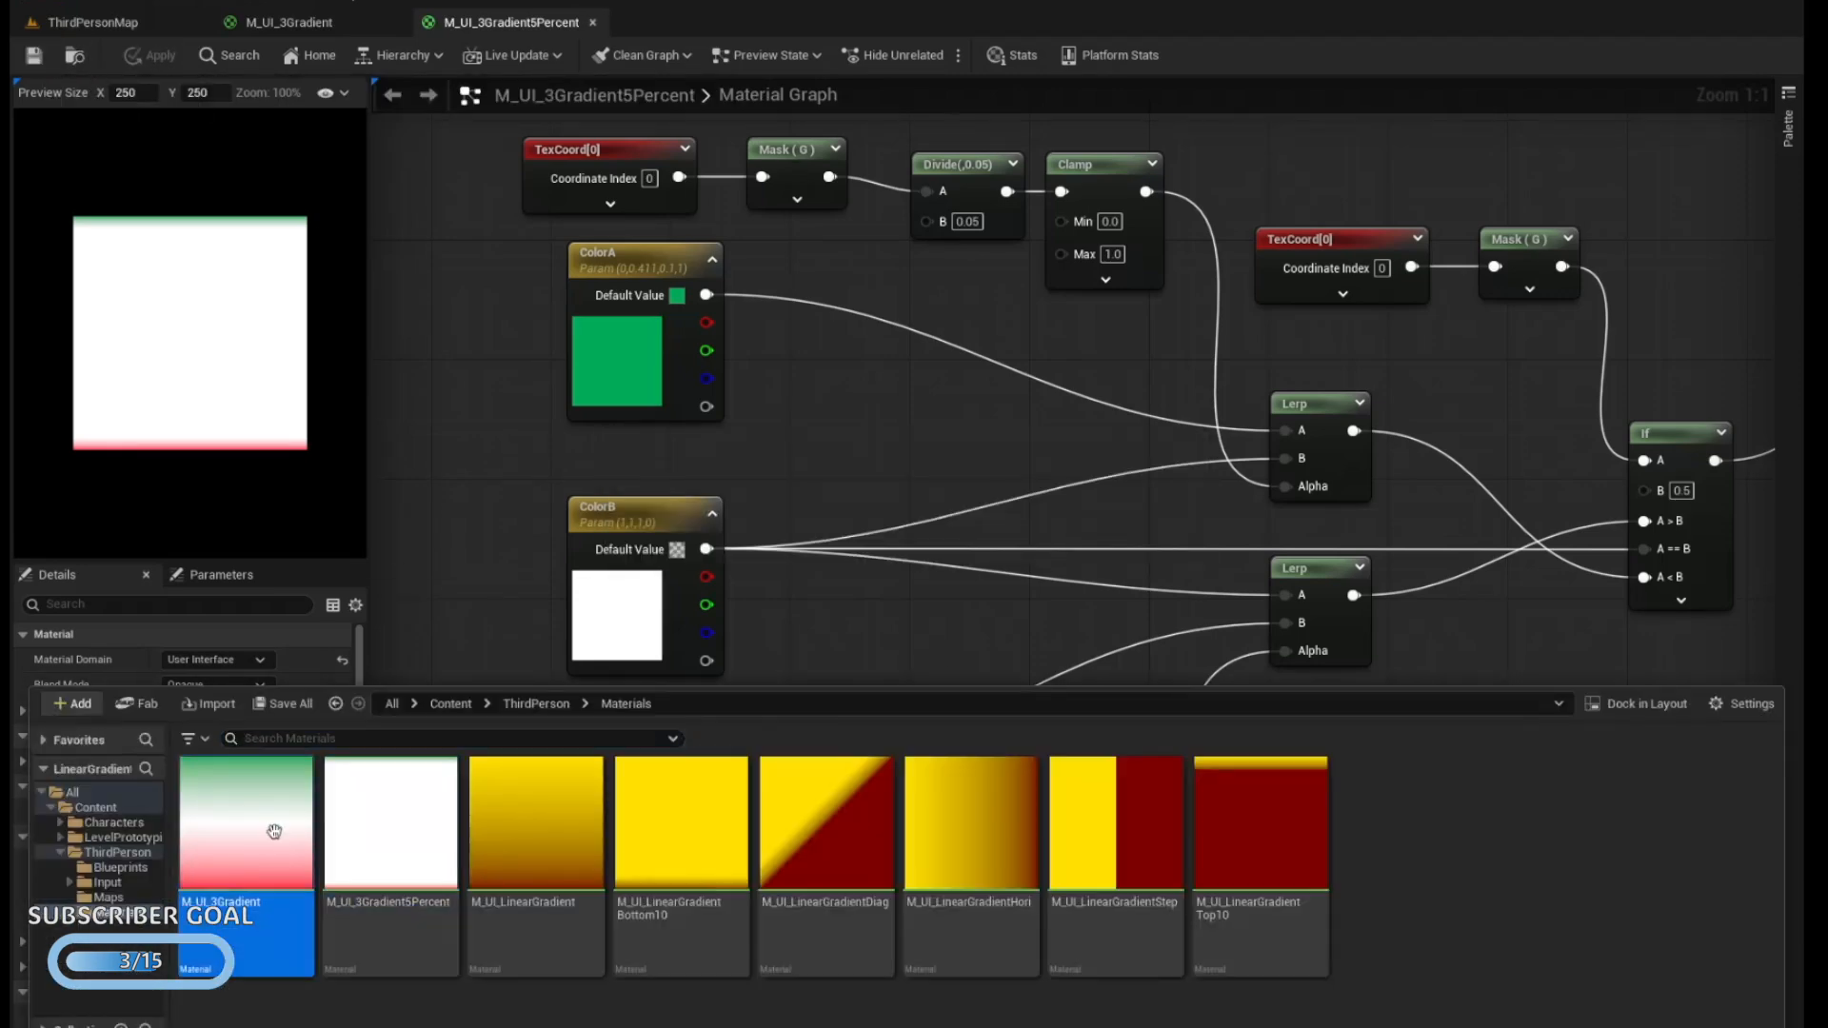
pyautogui.rightClick(247, 824)
pyautogui.click(352, 429)
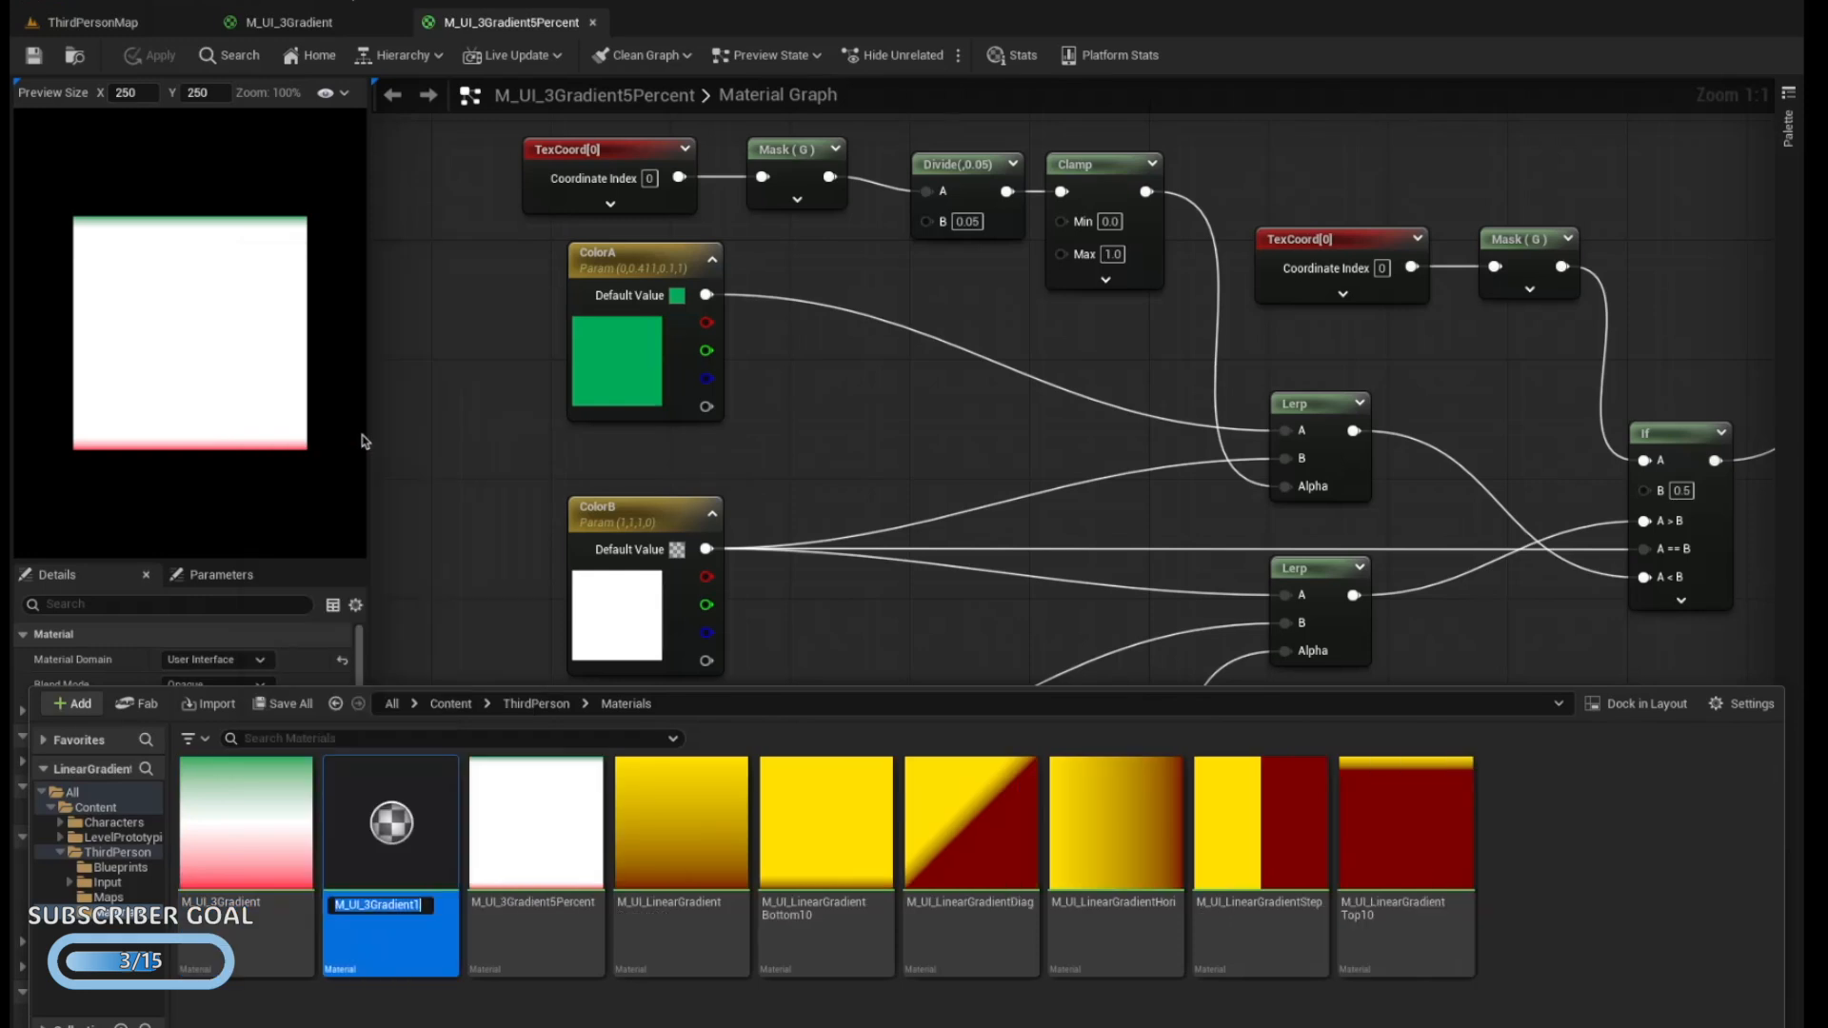
pyautogui.press('End')
pyautogui.press('BackSpace')
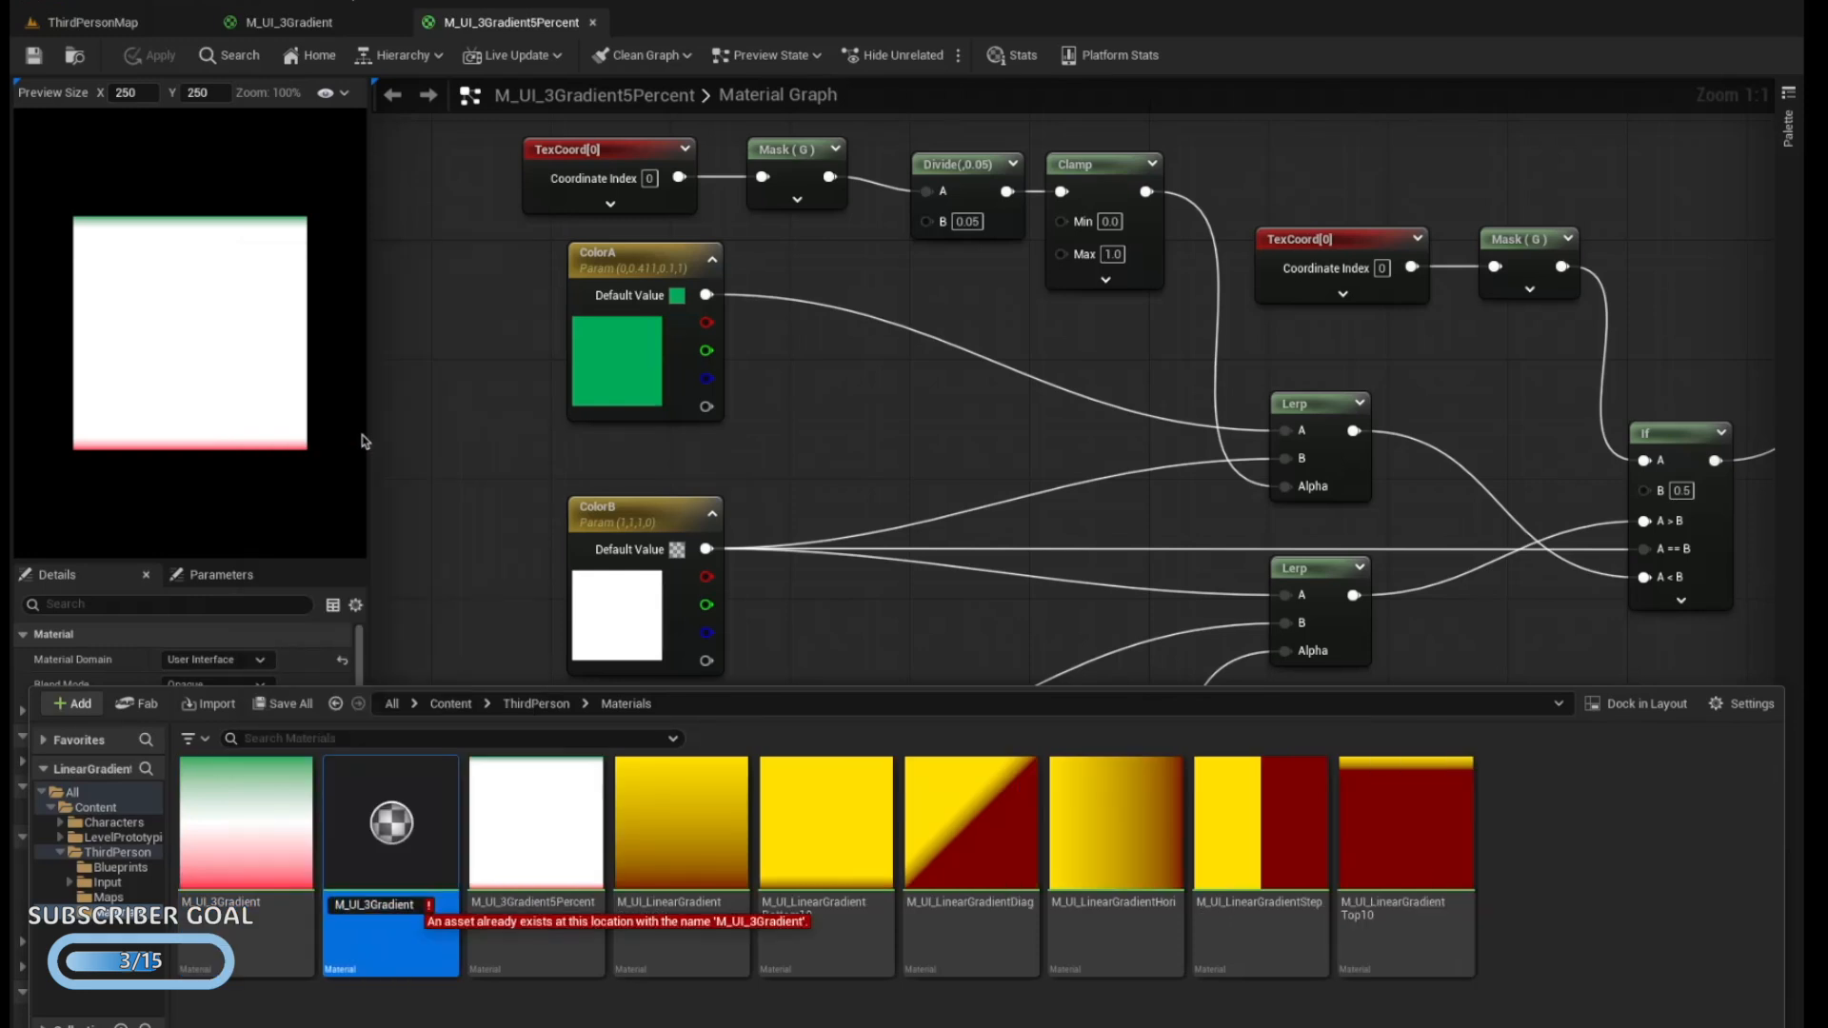
pyautogui.write('EqualSt')
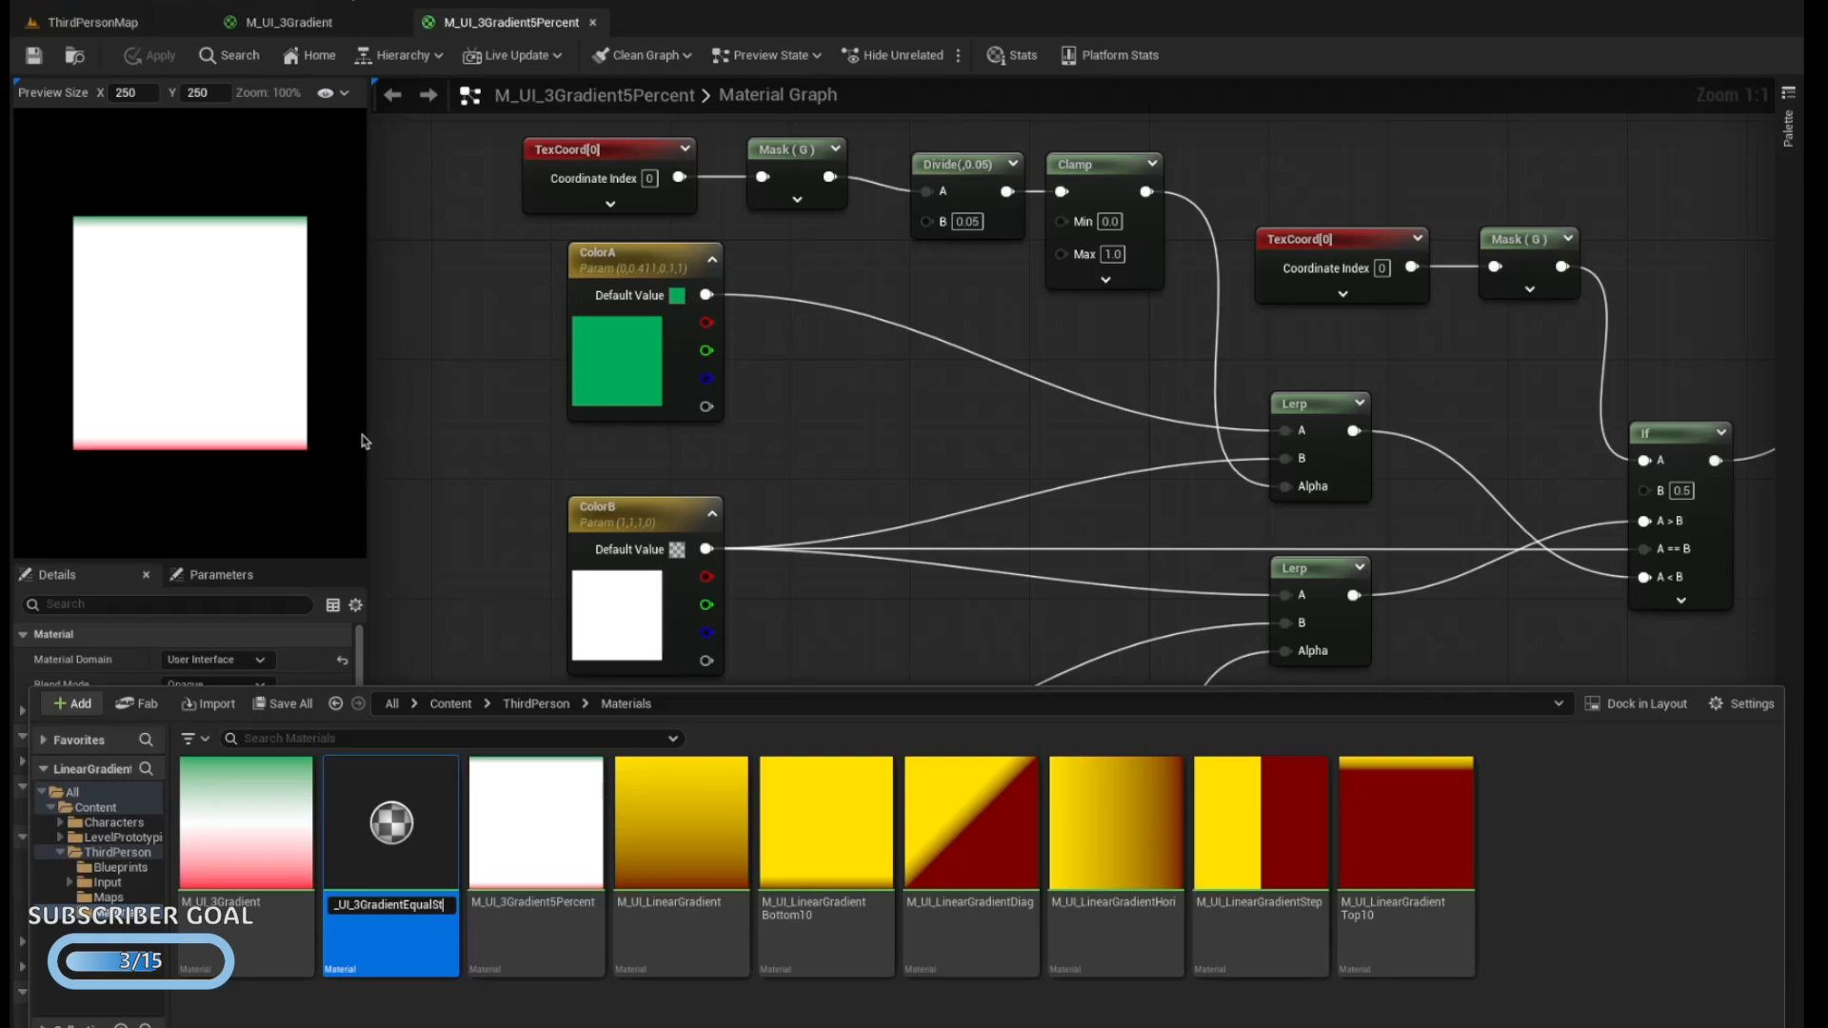
pyautogui.press('Return')
pyautogui.doubleClick(536, 823)
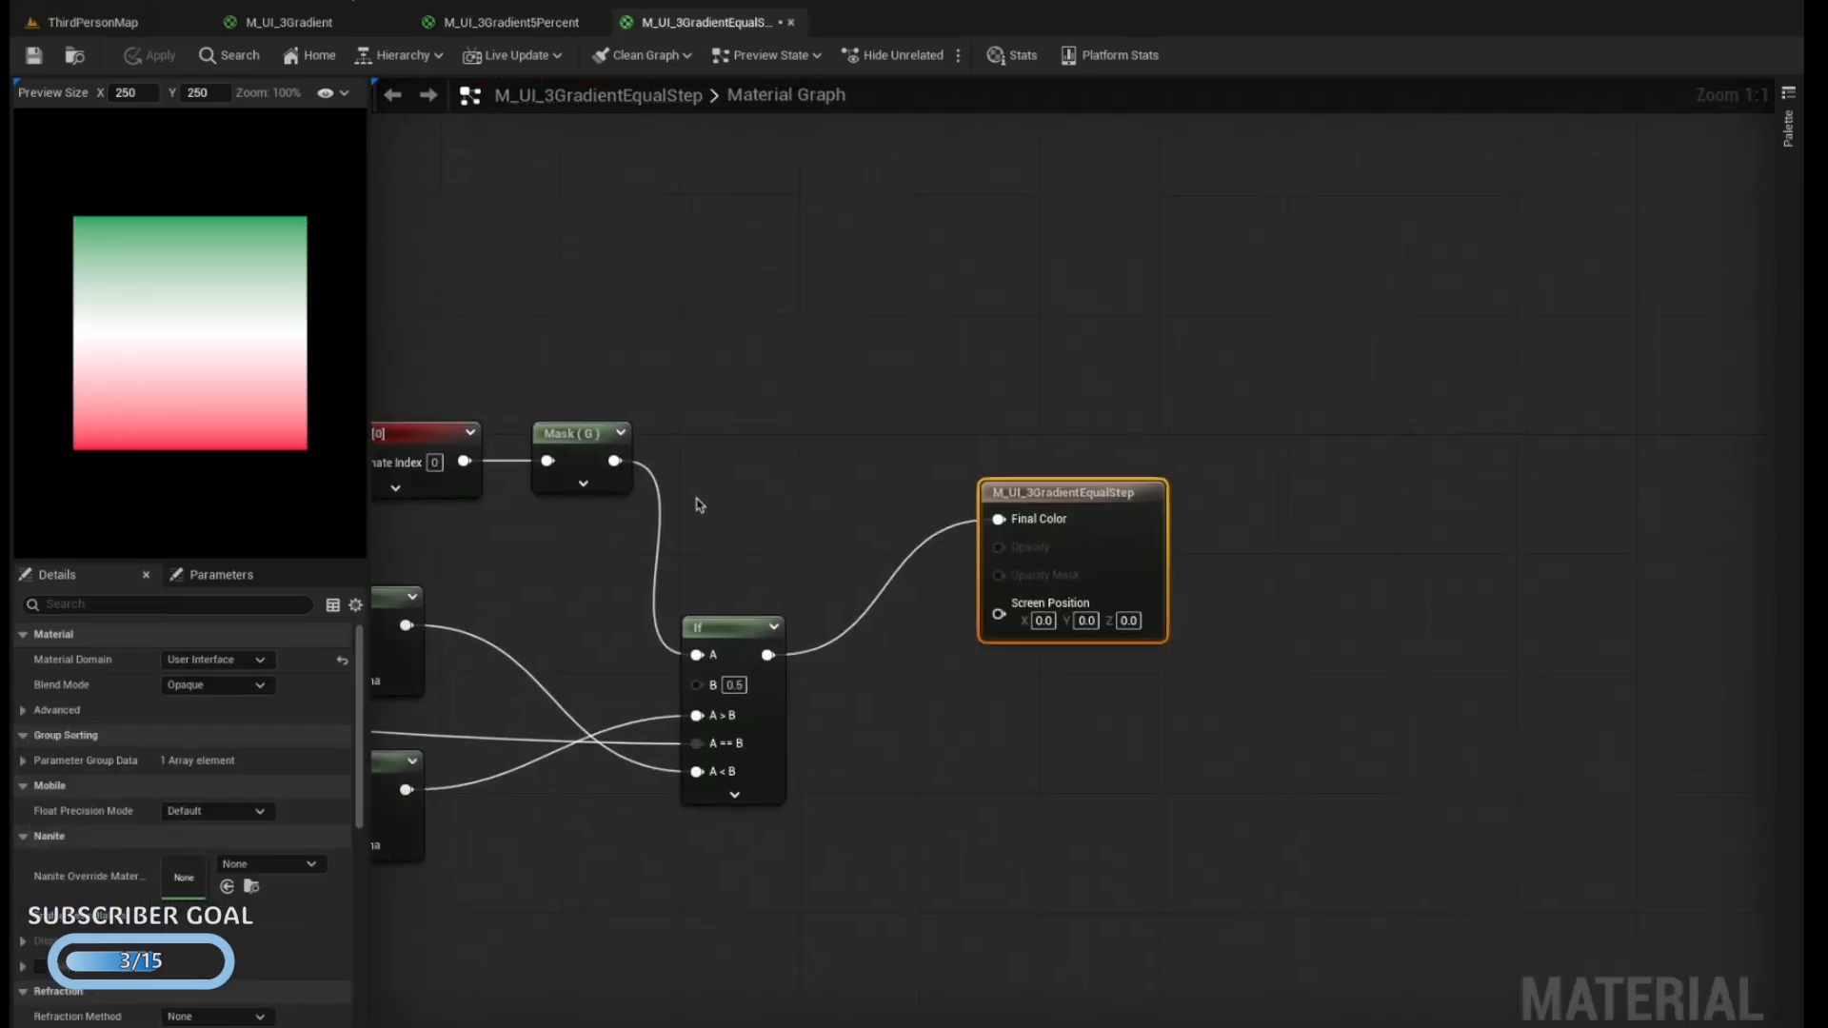
# Replace the upper chain's Divide node with a Step node and connect the Mask output to its X input
pyautogui.click(696, 501)
pyautogui.moveTo(560, 526); pyautogui.dragTo(674, 570, button='right')
pyautogui.moveTo(846, 478); pyautogui.dragTo(855, 440, button='right')
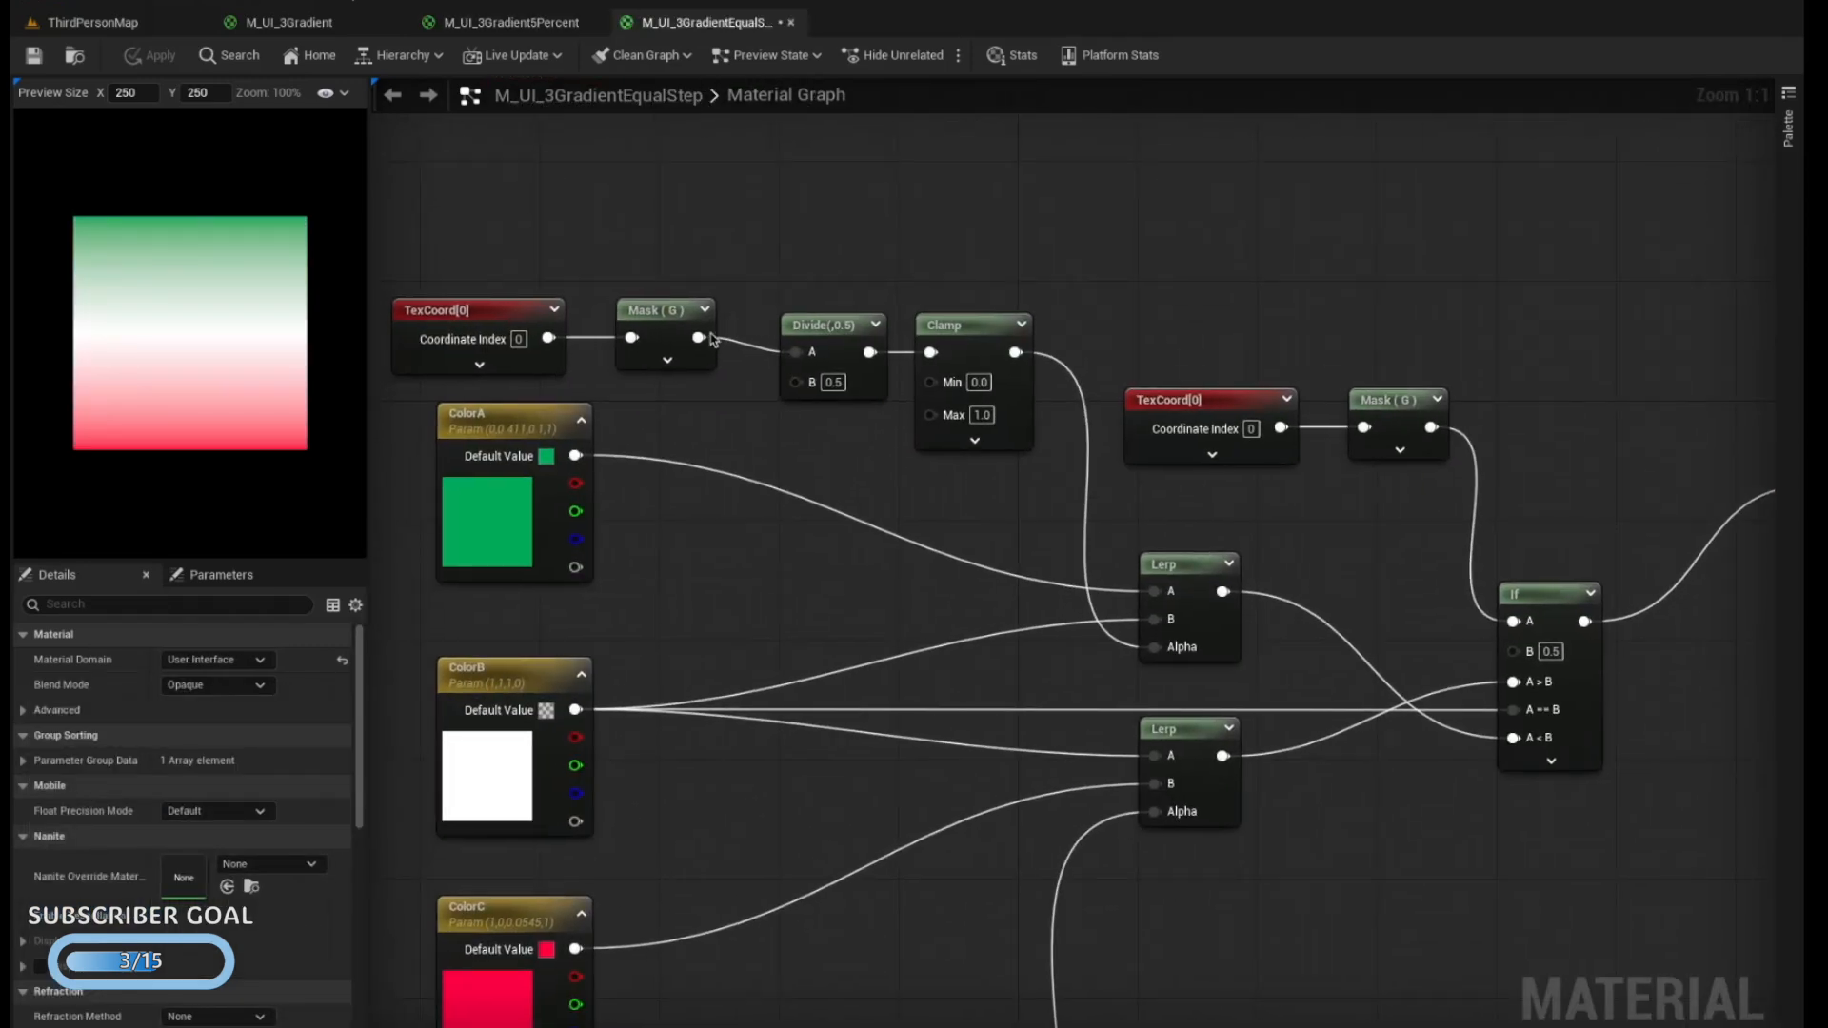
pyautogui.moveTo(719, 333); pyautogui.dragTo(706, 394, button='right')
pyautogui.click(824, 382)
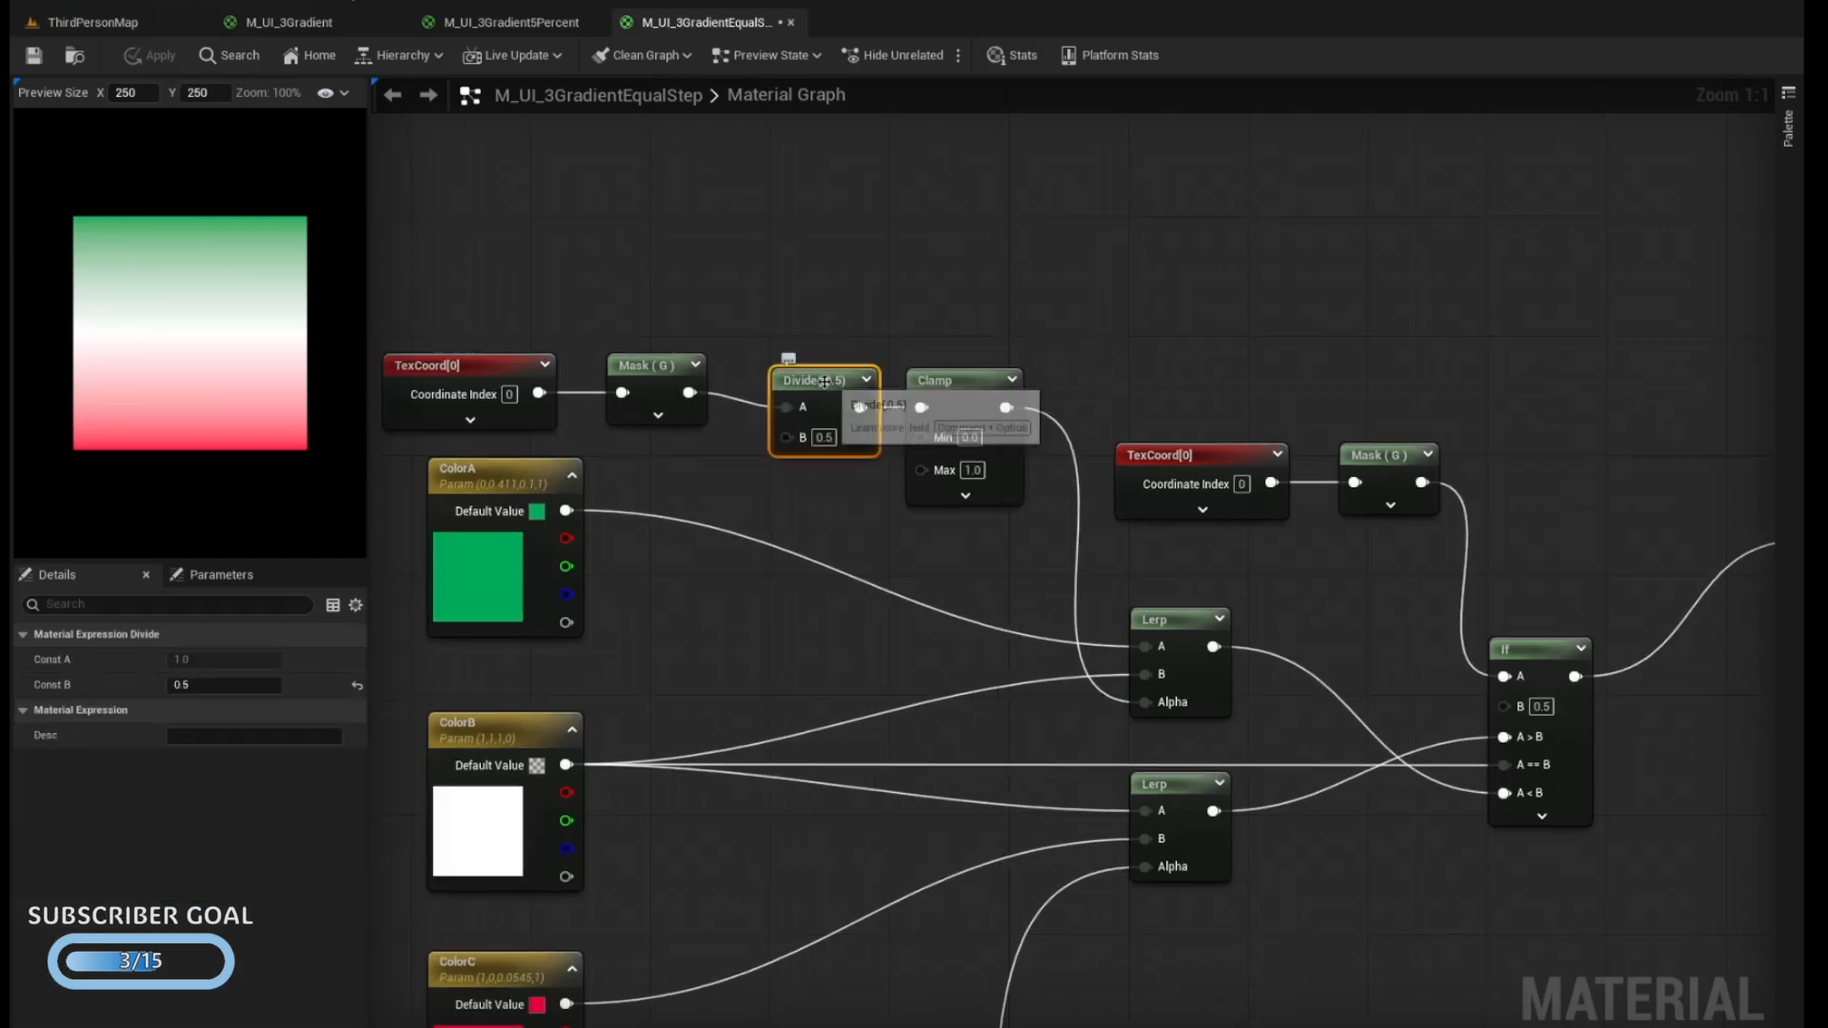
pyautogui.press('Delete')
pyautogui.moveTo(690, 390); pyautogui.dragTo(786, 325)
pyautogui.write('step')
pyautogui.press('Return')
pyautogui.moveTo(692, 390); pyautogui.dragTo(806, 394)
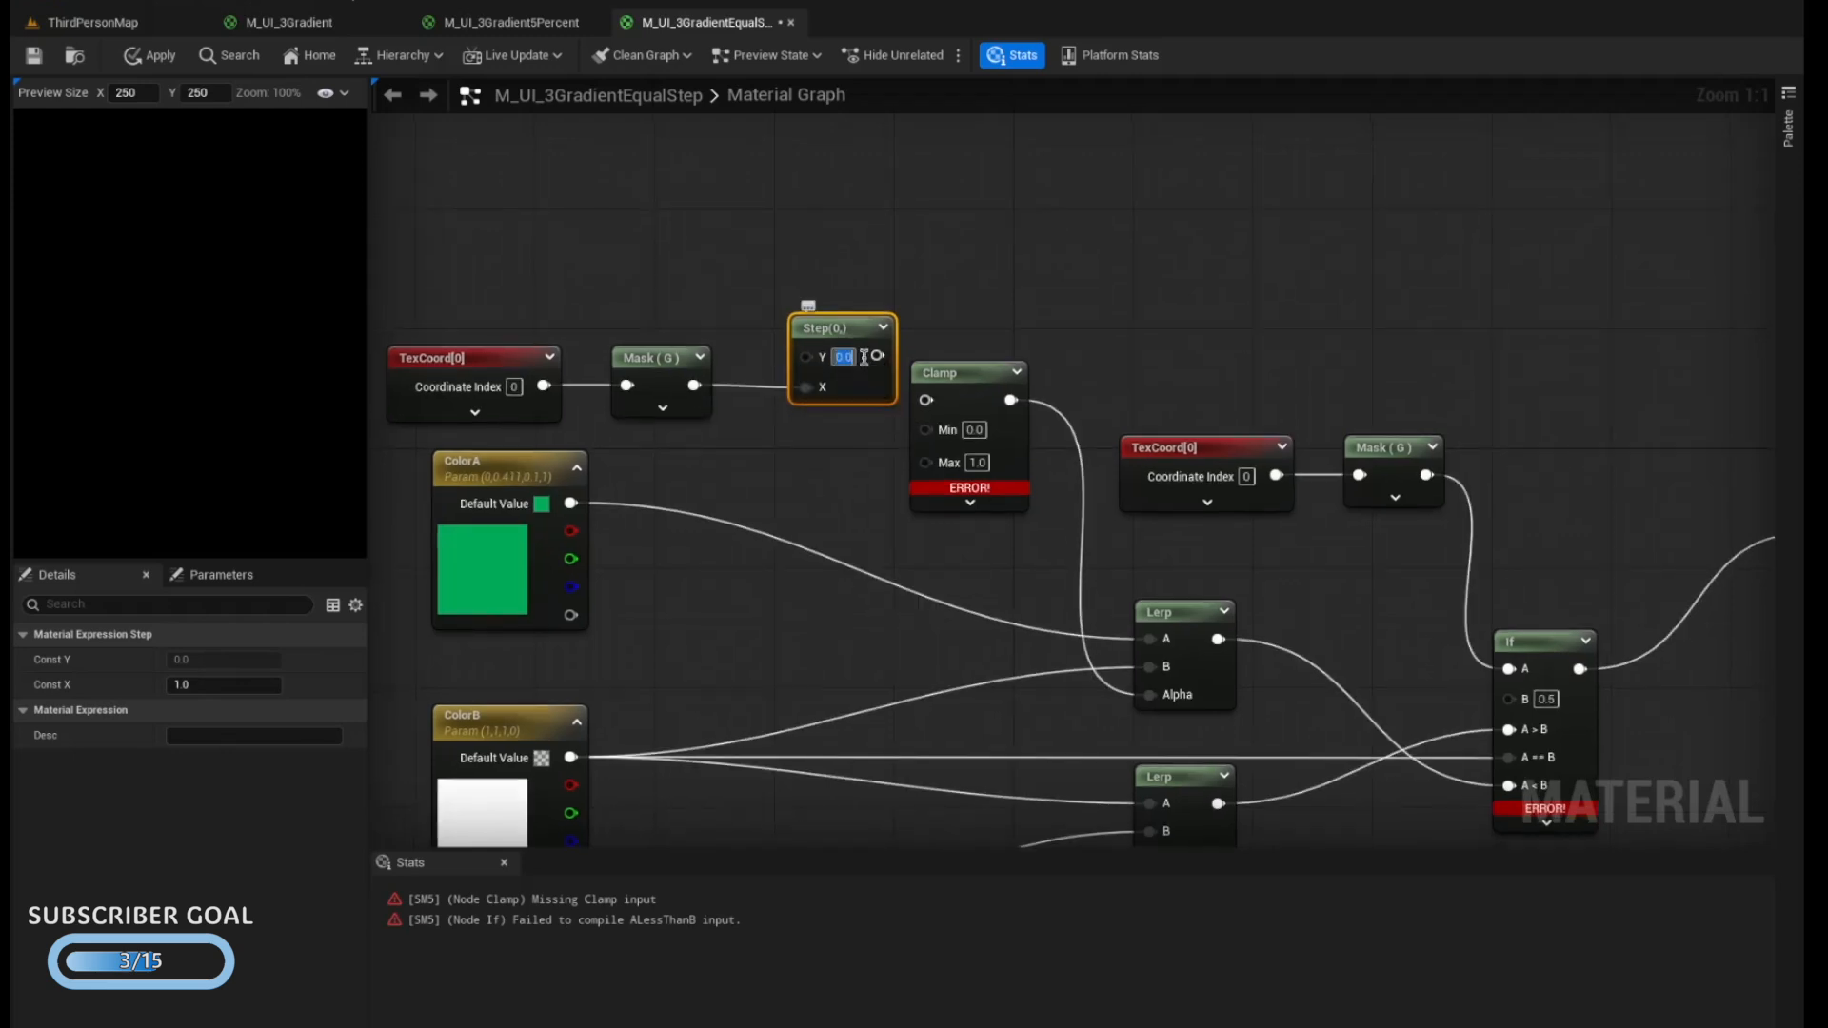
# Connect the upper Step node's output to the Clamp input and set the Step's Y value to 0.33
pyautogui.write('0.5')
pyautogui.press('Return')
pyautogui.moveTo(879, 356); pyautogui.dragTo(983, 365)
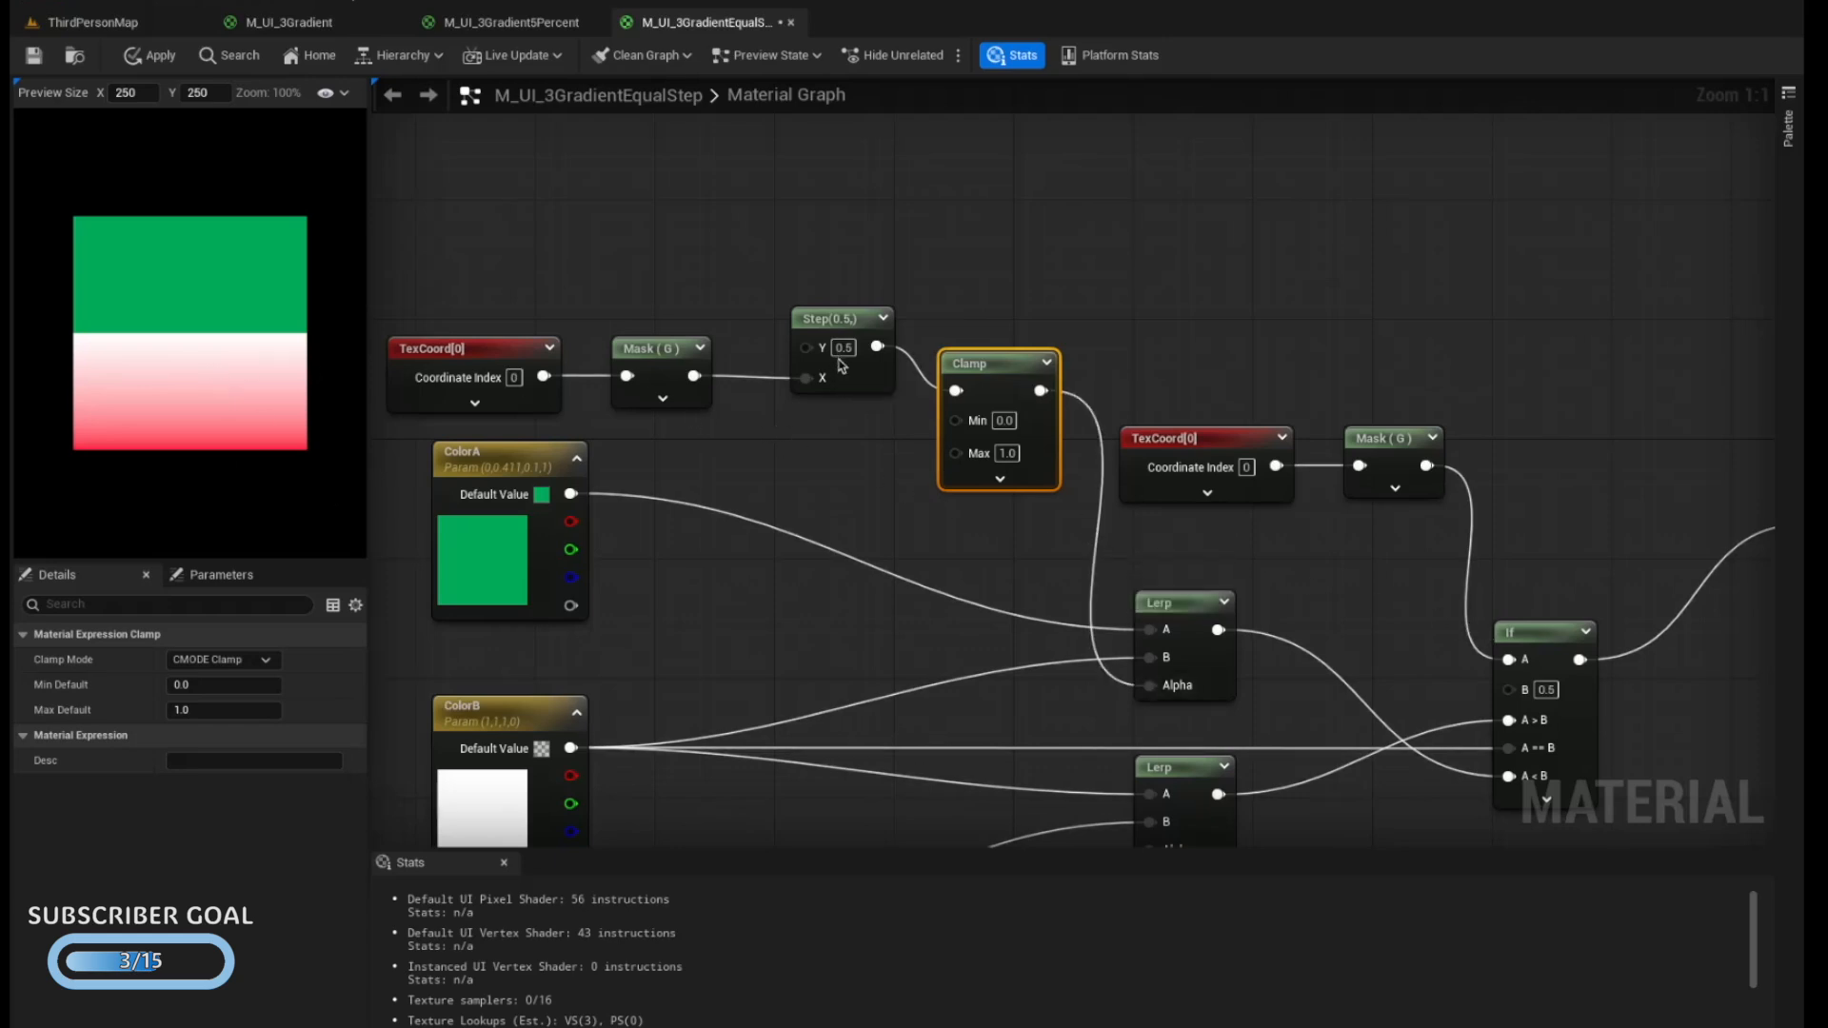
pyautogui.write('0.33')
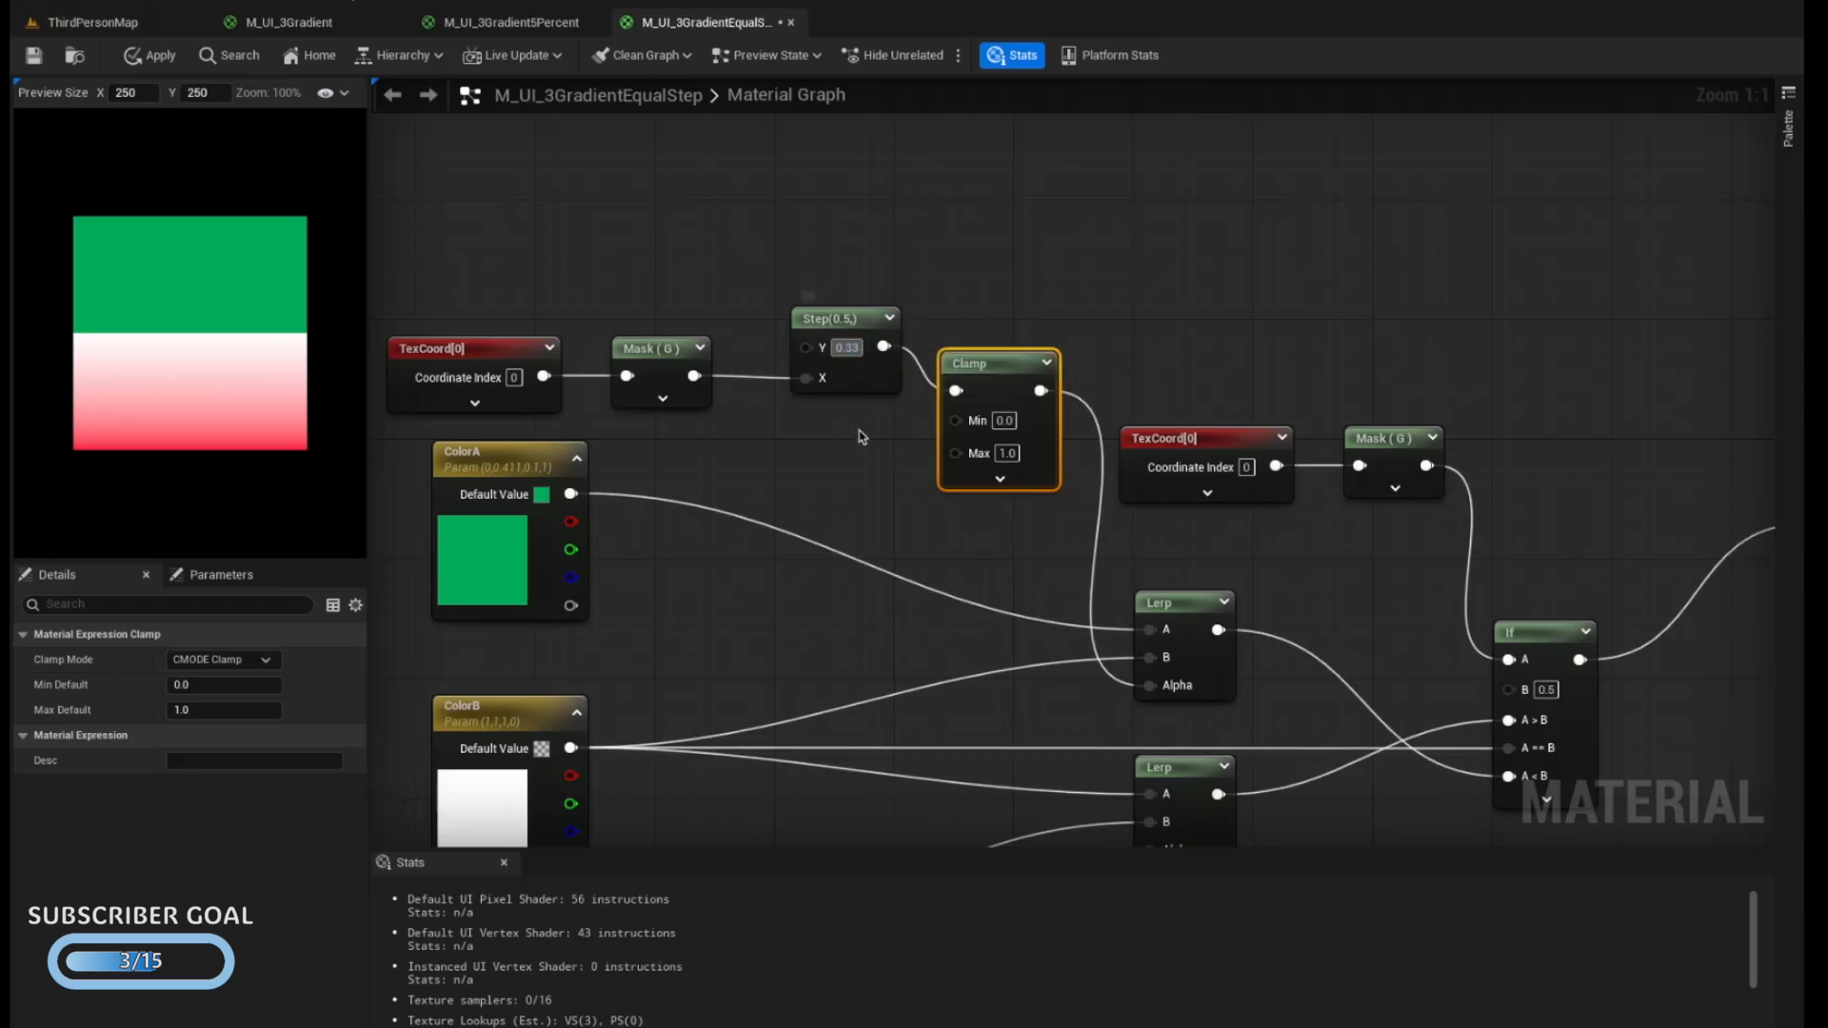
pyautogui.click(861, 437)
# Replace the lower chain's Subtract and Divide nodes with a Step node and connect the Mask output to its X input
pyautogui.moveTo(858, 444); pyautogui.dragTo(861, 446, button='right')
pyautogui.moveTo(706, 528); pyautogui.dragTo(923, 671)
pyautogui.press('Delete')
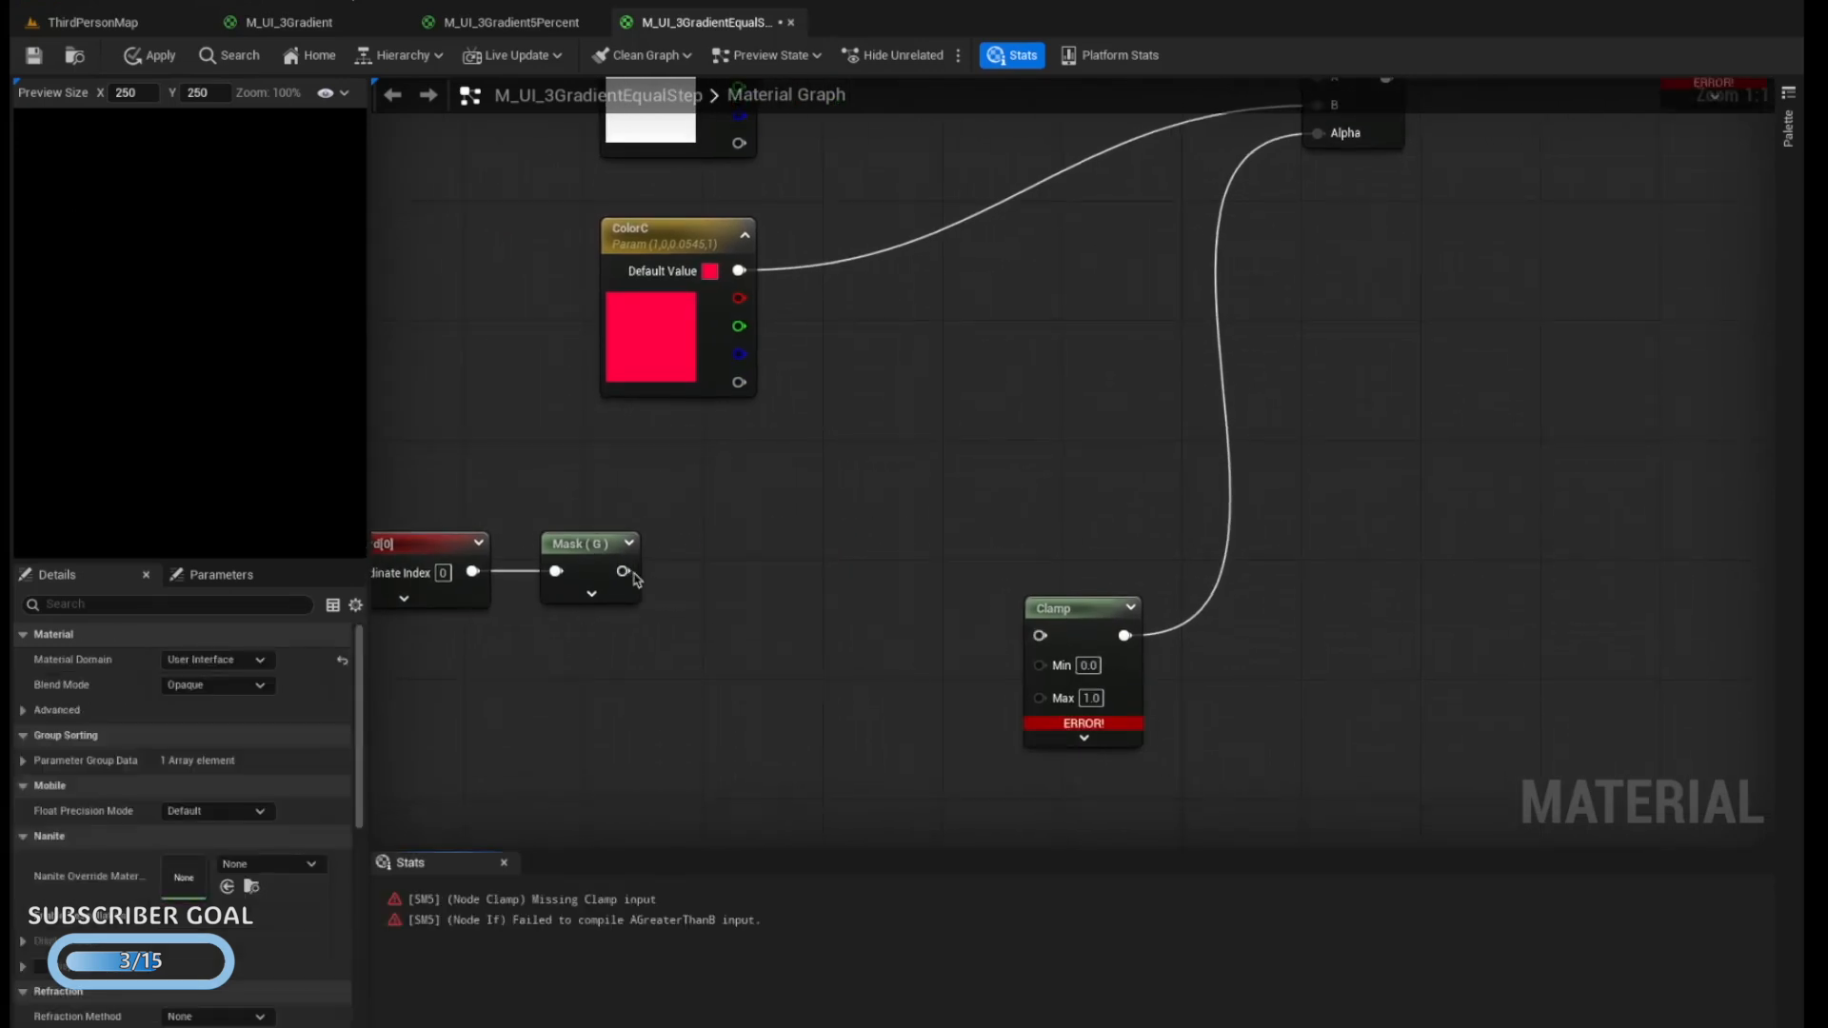
pyautogui.moveTo(633, 573); pyautogui.dragTo(686, 582)
pyautogui.write('step')
pyautogui.press('Return')
pyautogui.keyDown('alt'); pyautogui.click(698, 616); pyautogui.keyUp('alt')
pyautogui.moveTo(623, 567); pyautogui.dragTo(699, 647)
pyautogui.moveTo(702, 652); pyautogui.dragTo(706, 644, button='right')
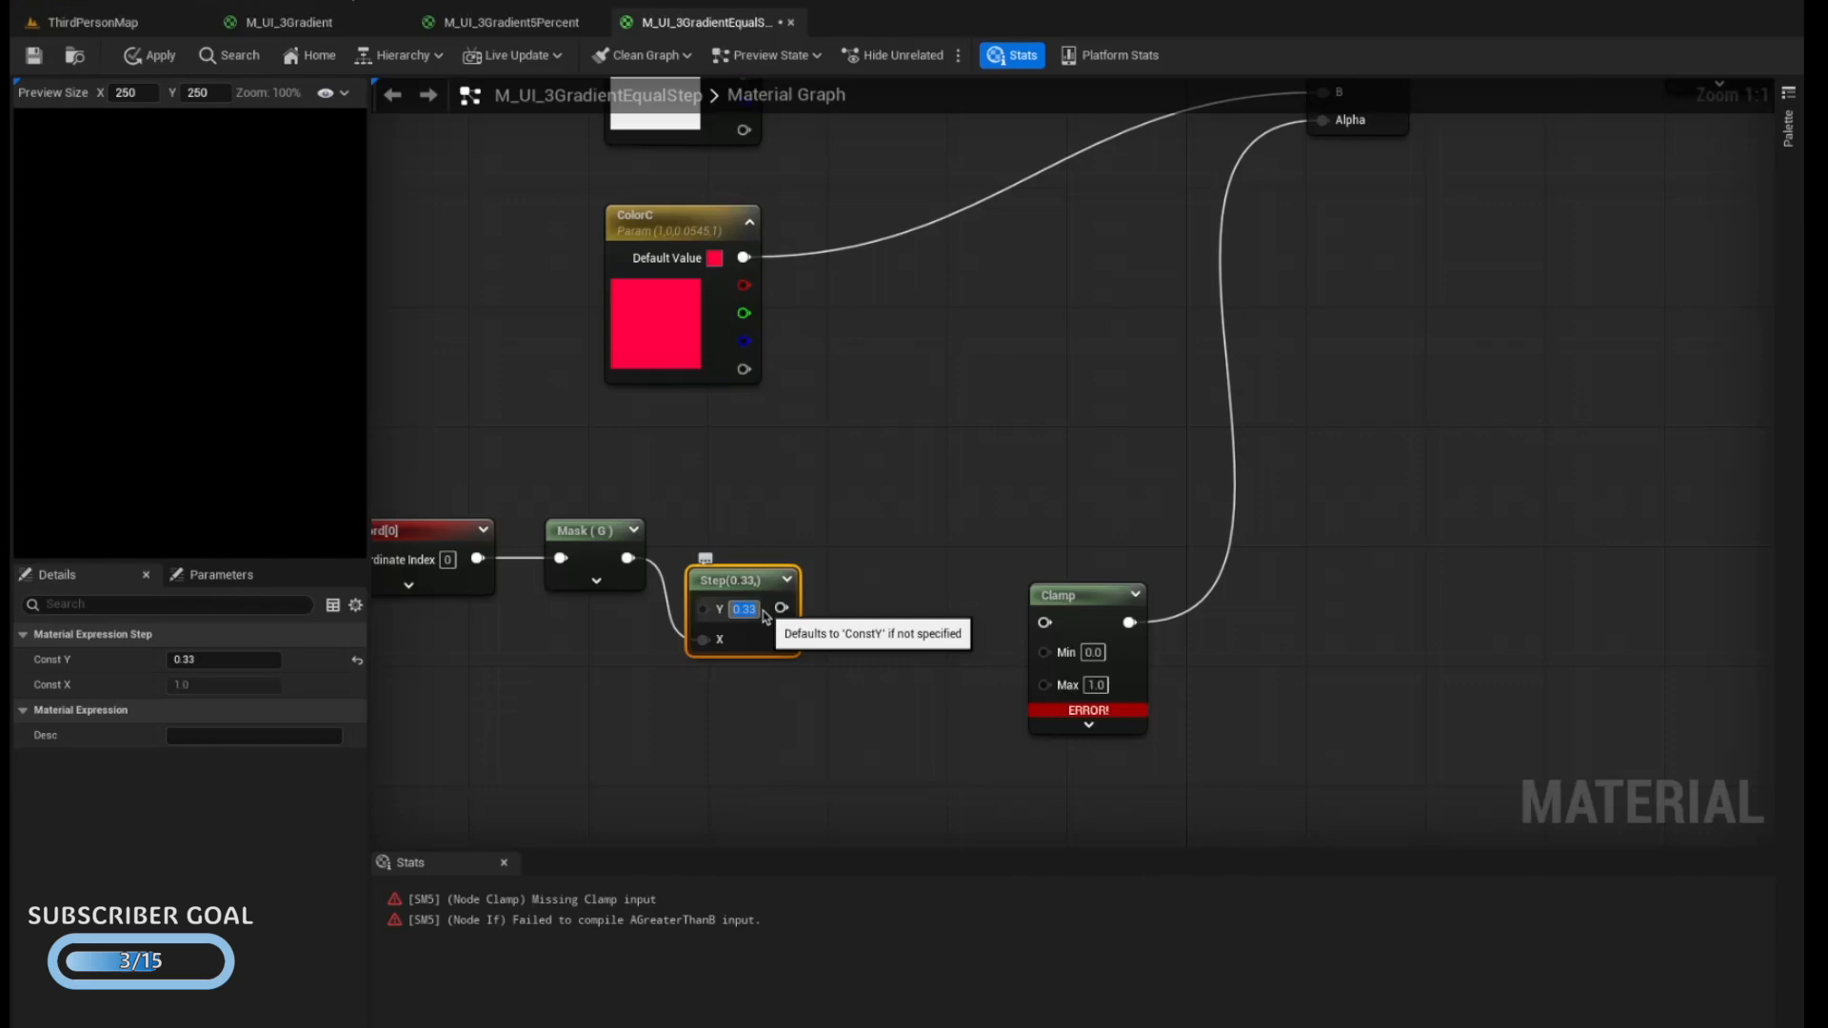
# Connect the lower Step node's output to the Clamp input and set the Step's Y value to 0.67
pyautogui.moveTo(780, 607); pyautogui.dragTo(1044, 623)
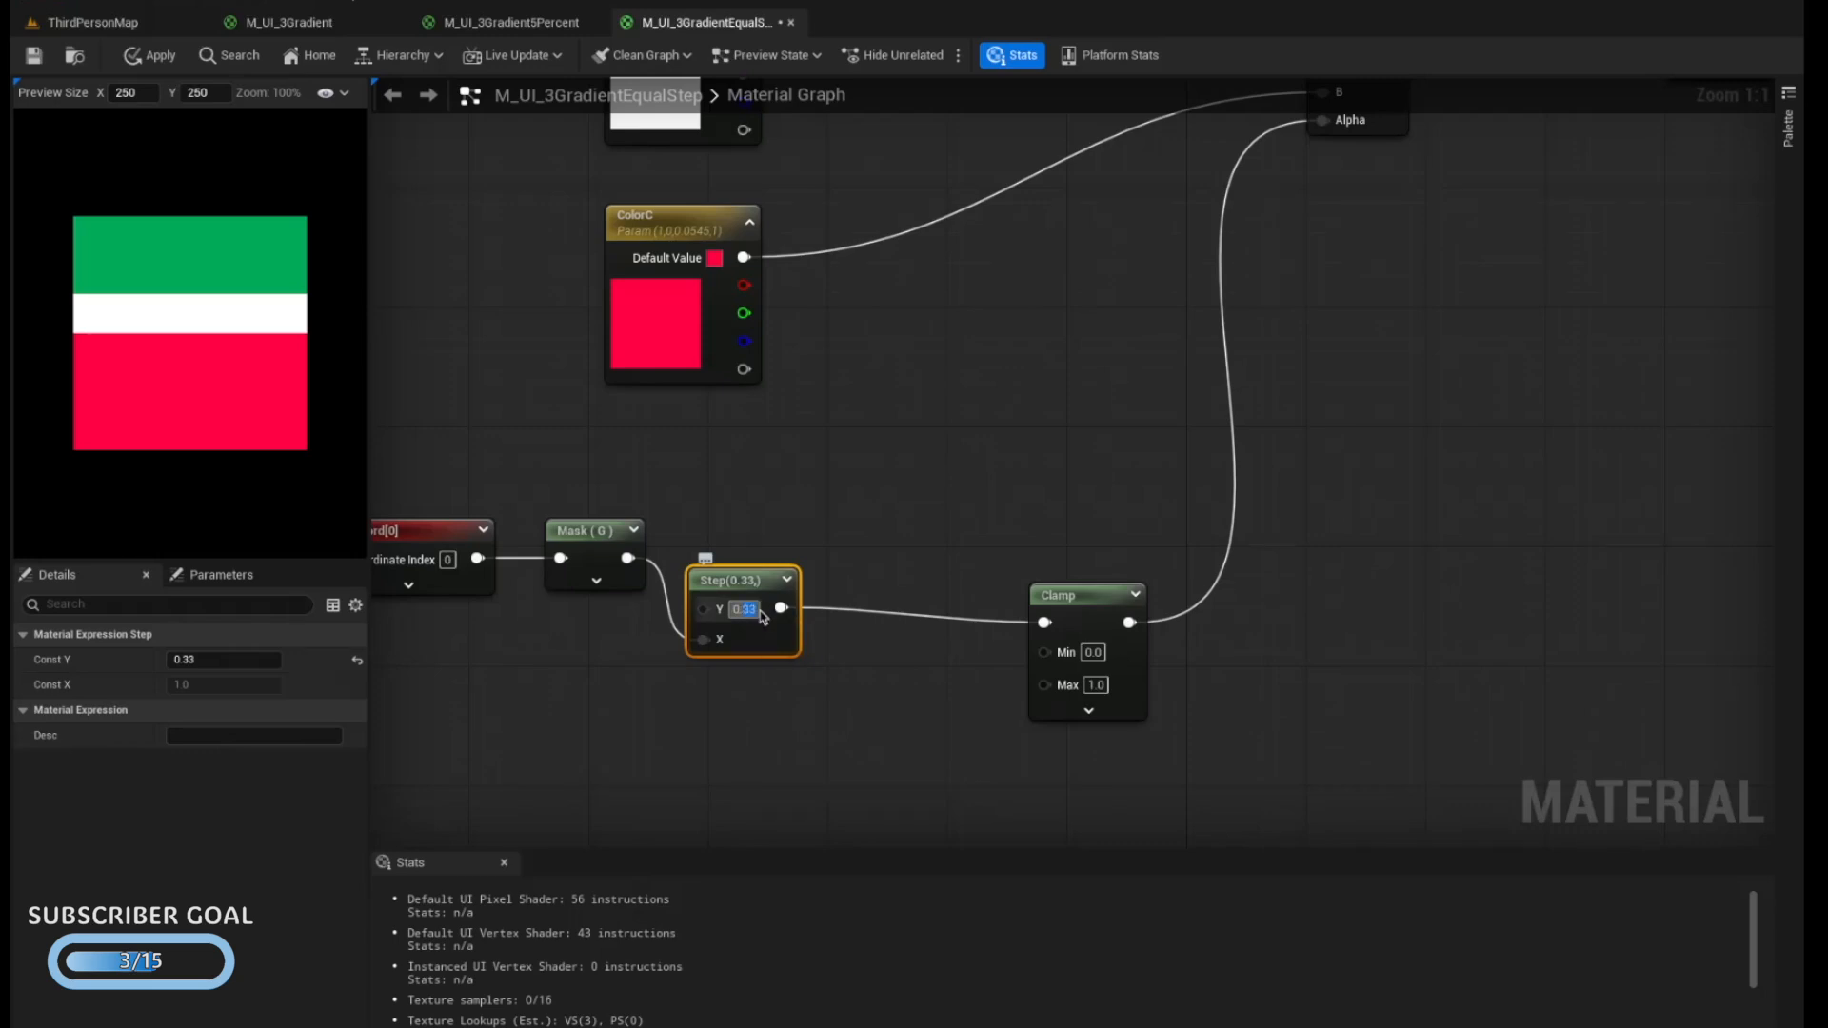
pyautogui.write('0.67')
pyautogui.press('Return')
pyautogui.click(878, 546)
# Switch the upper chain's Mask from the G channel to the R channel
pyautogui.moveTo(878, 546); pyautogui.dragTo(877, 707, button='right')
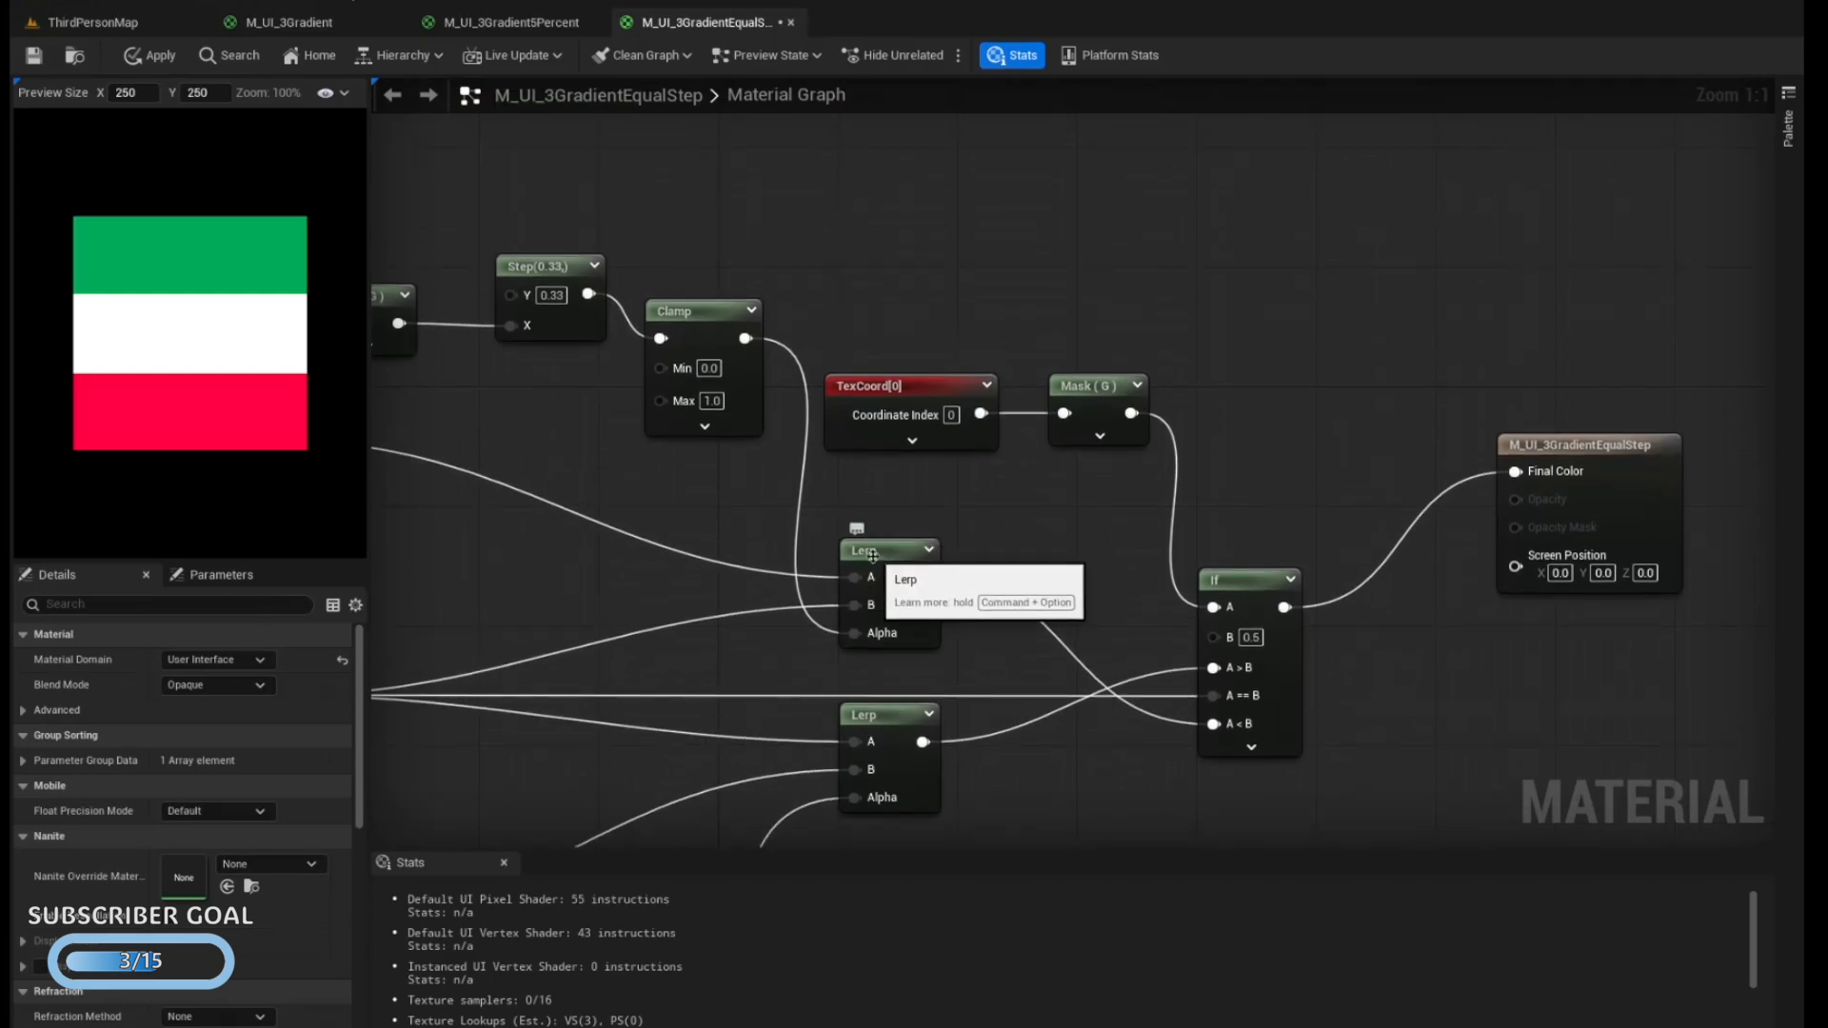
pyautogui.moveTo(1228, 543); pyautogui.dragTo(1741, 405, button='right')
pyautogui.click(887, 273)
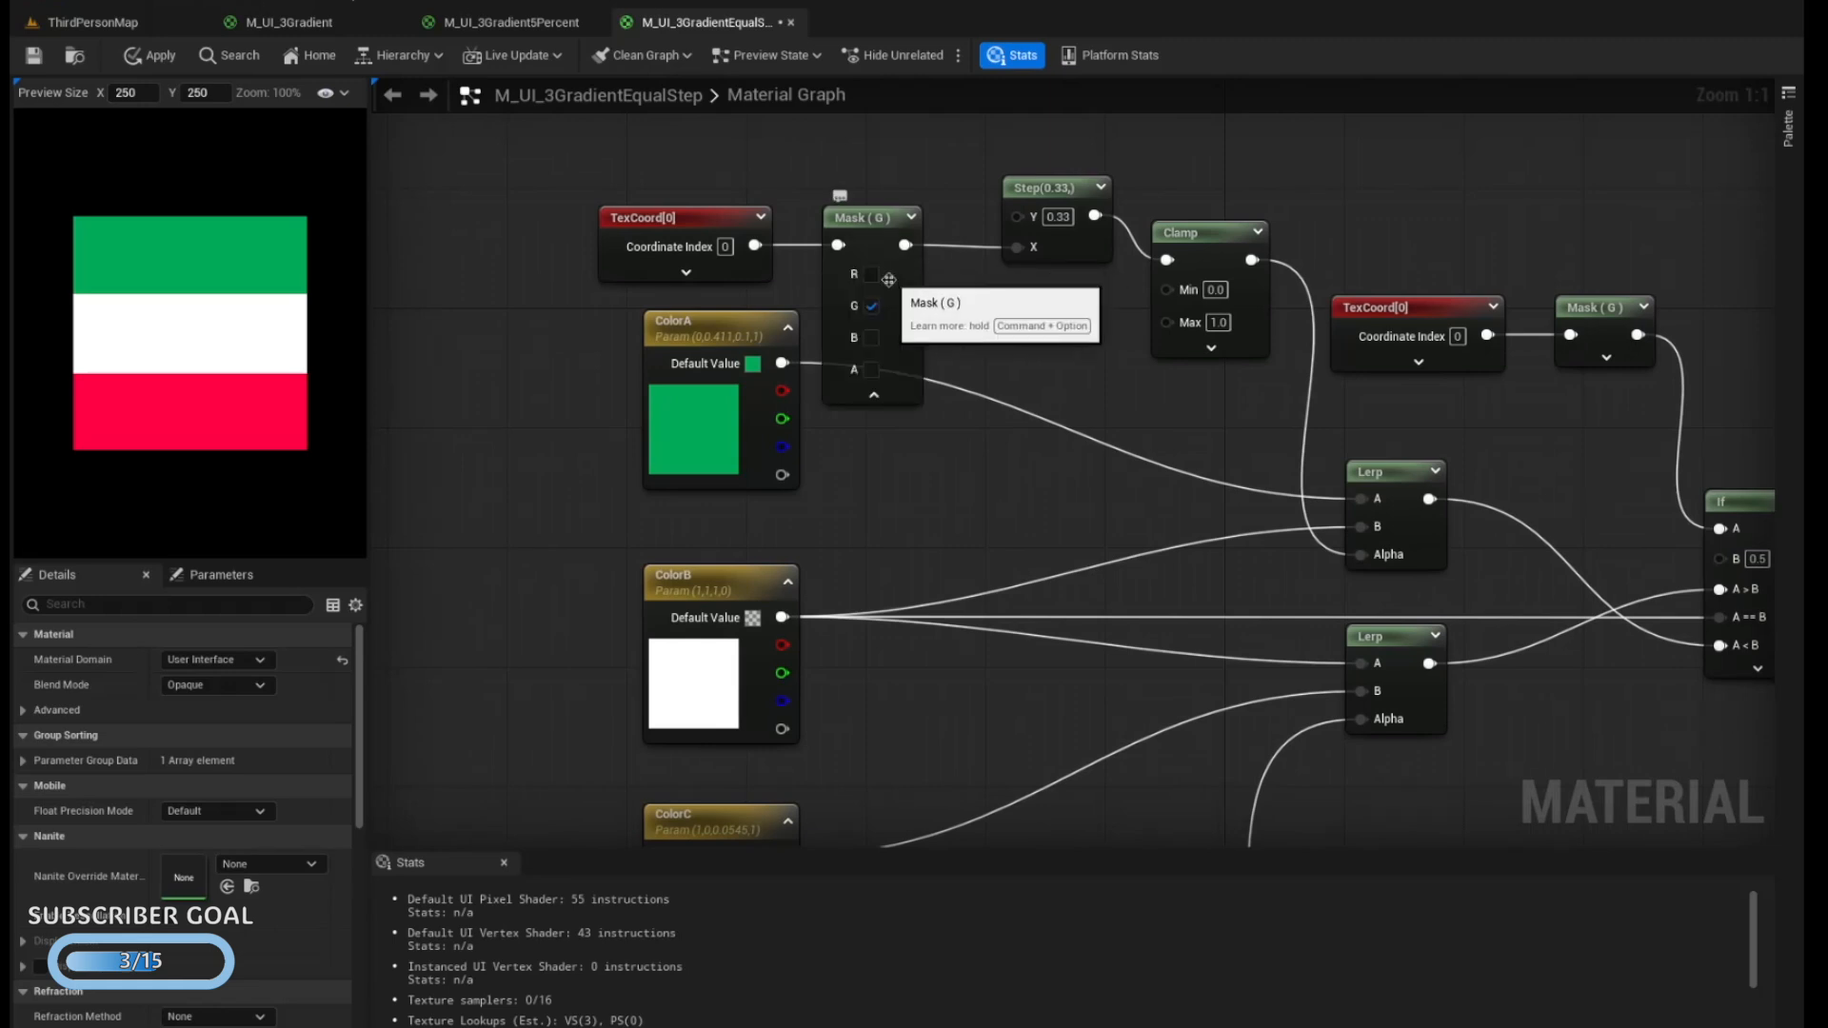
pyautogui.click(871, 303)
pyautogui.click(871, 275)
pyautogui.click(886, 384)
# Switch the lower chain's Mask from the G channel to the R channel
pyautogui.scroll(-7, 930, 378)
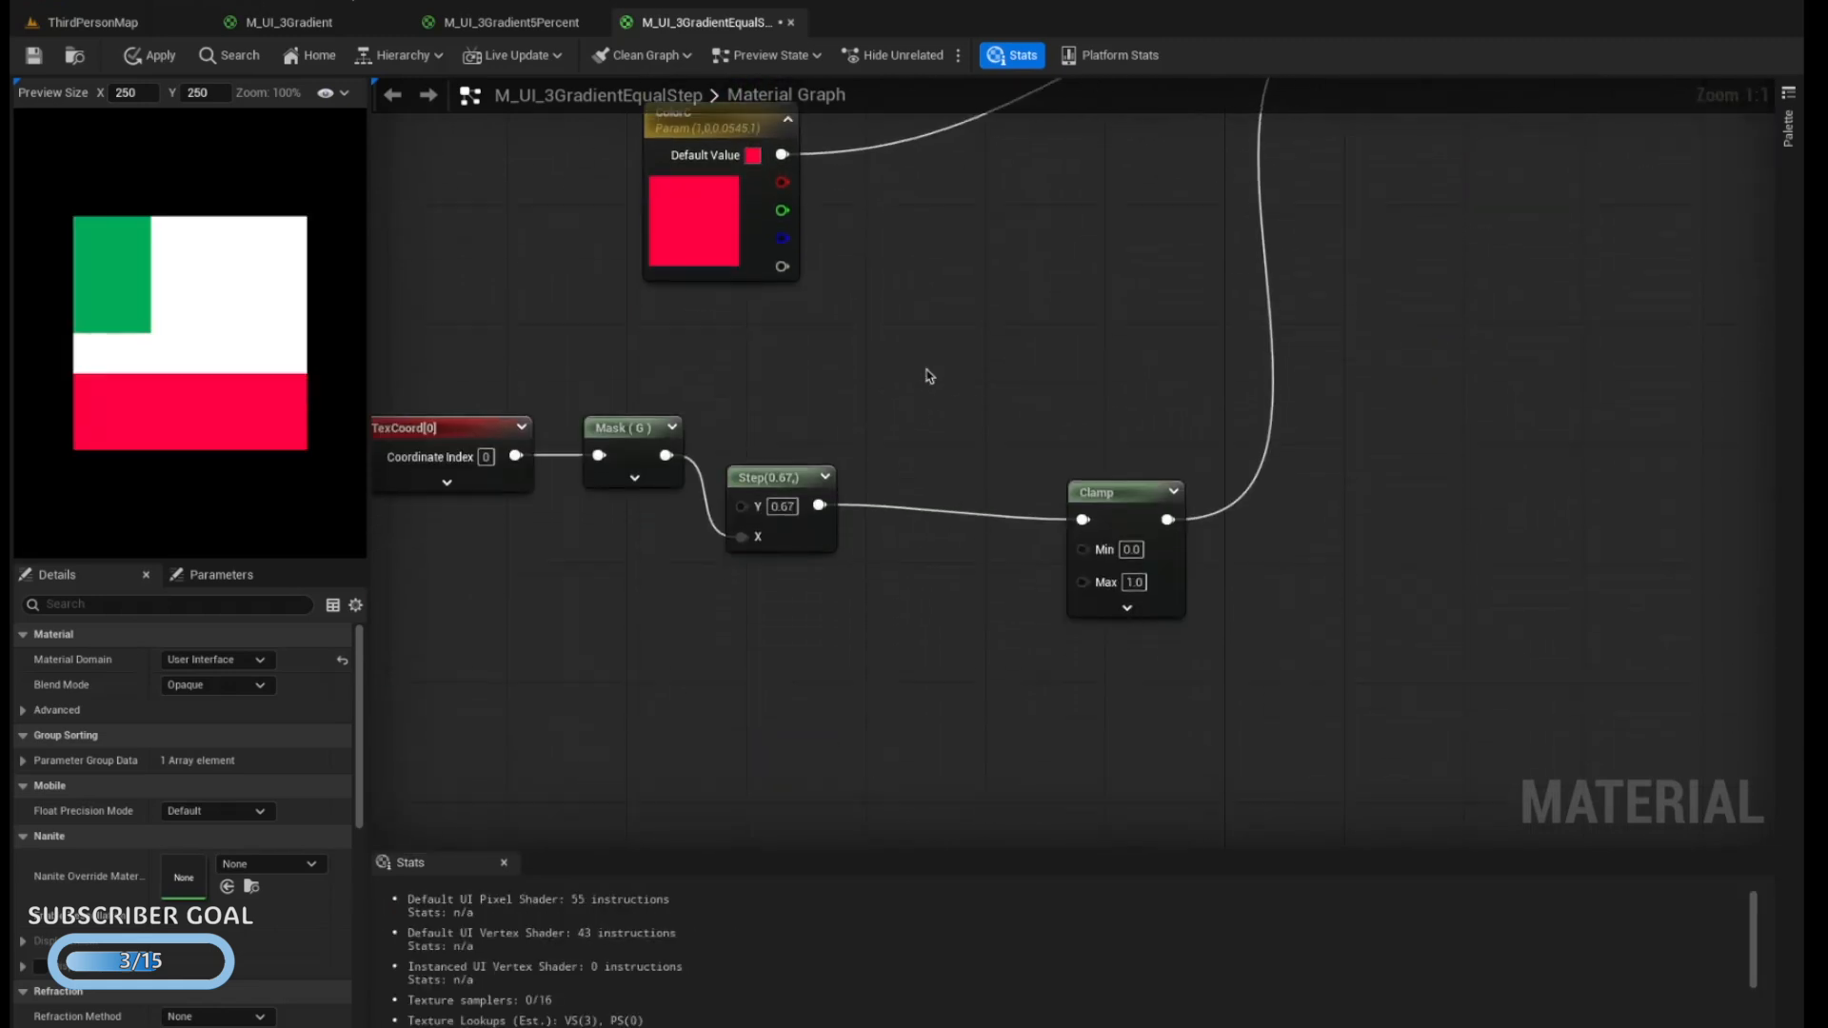
pyautogui.hscroll(-2, 927, 389)
pyautogui.click(792, 507)
pyautogui.click(777, 545)
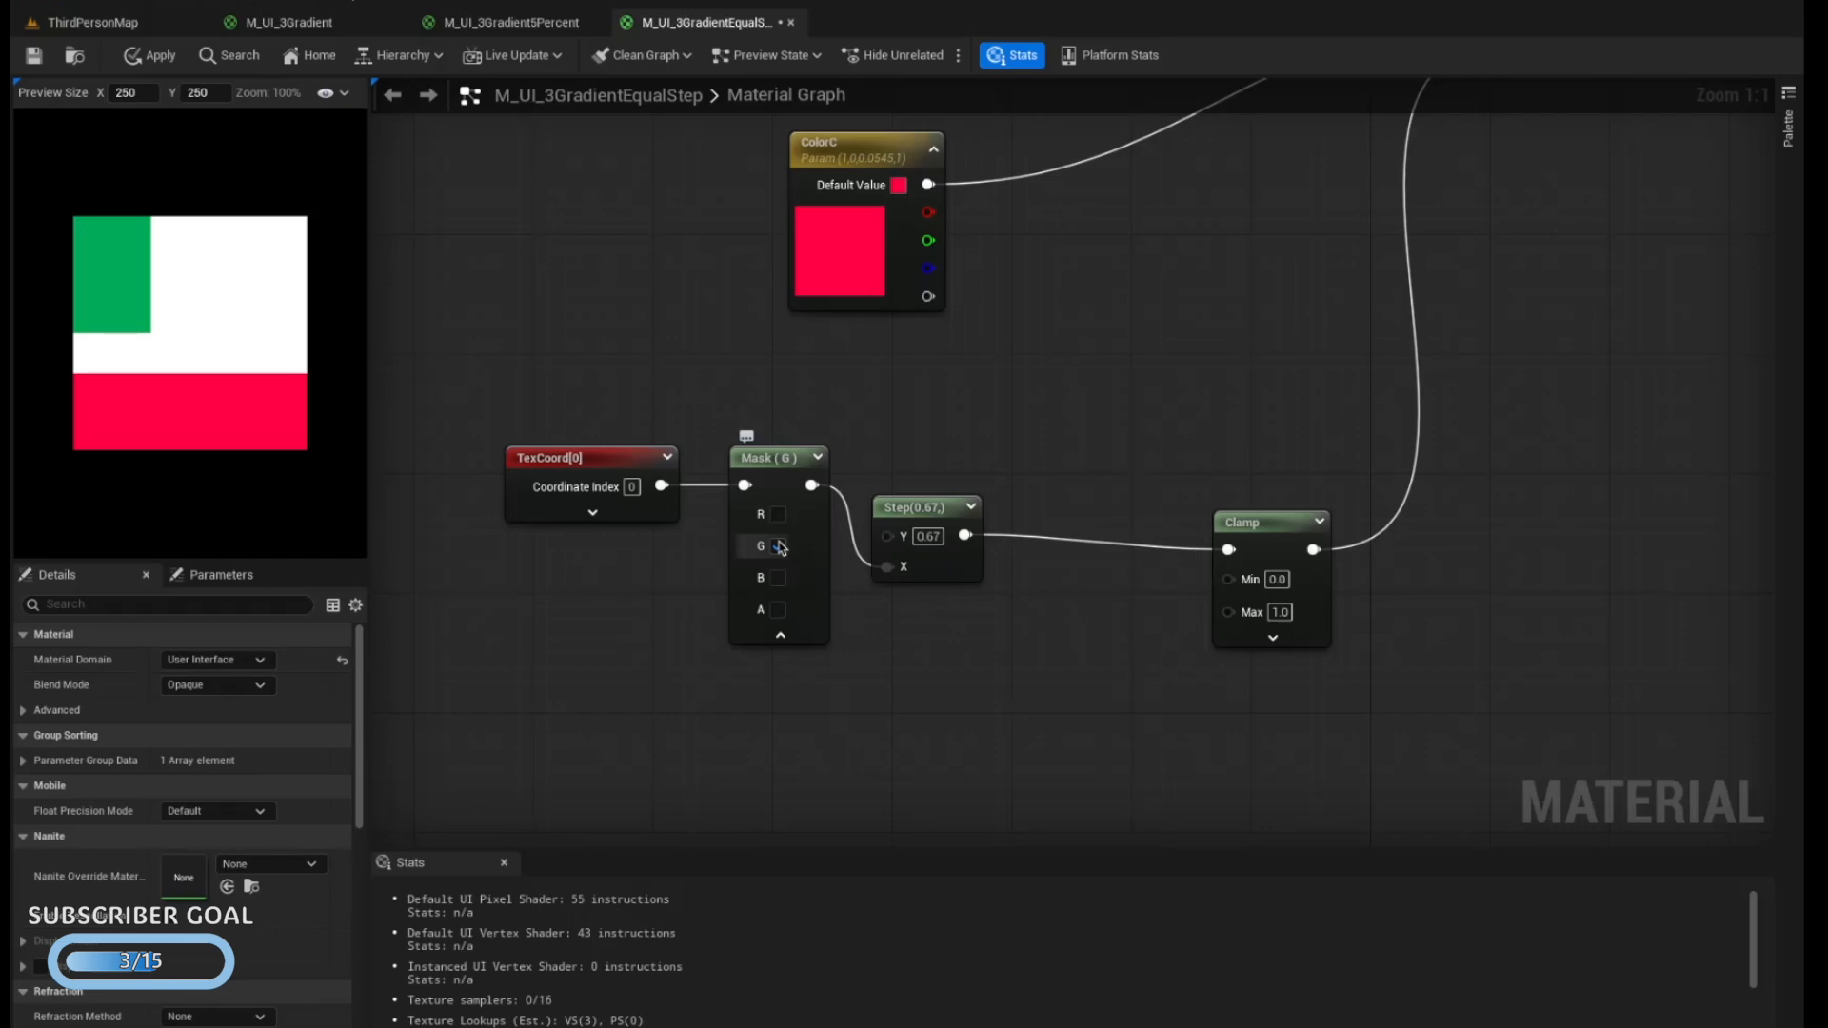
pyautogui.click(778, 514)
pyautogui.click(780, 635)
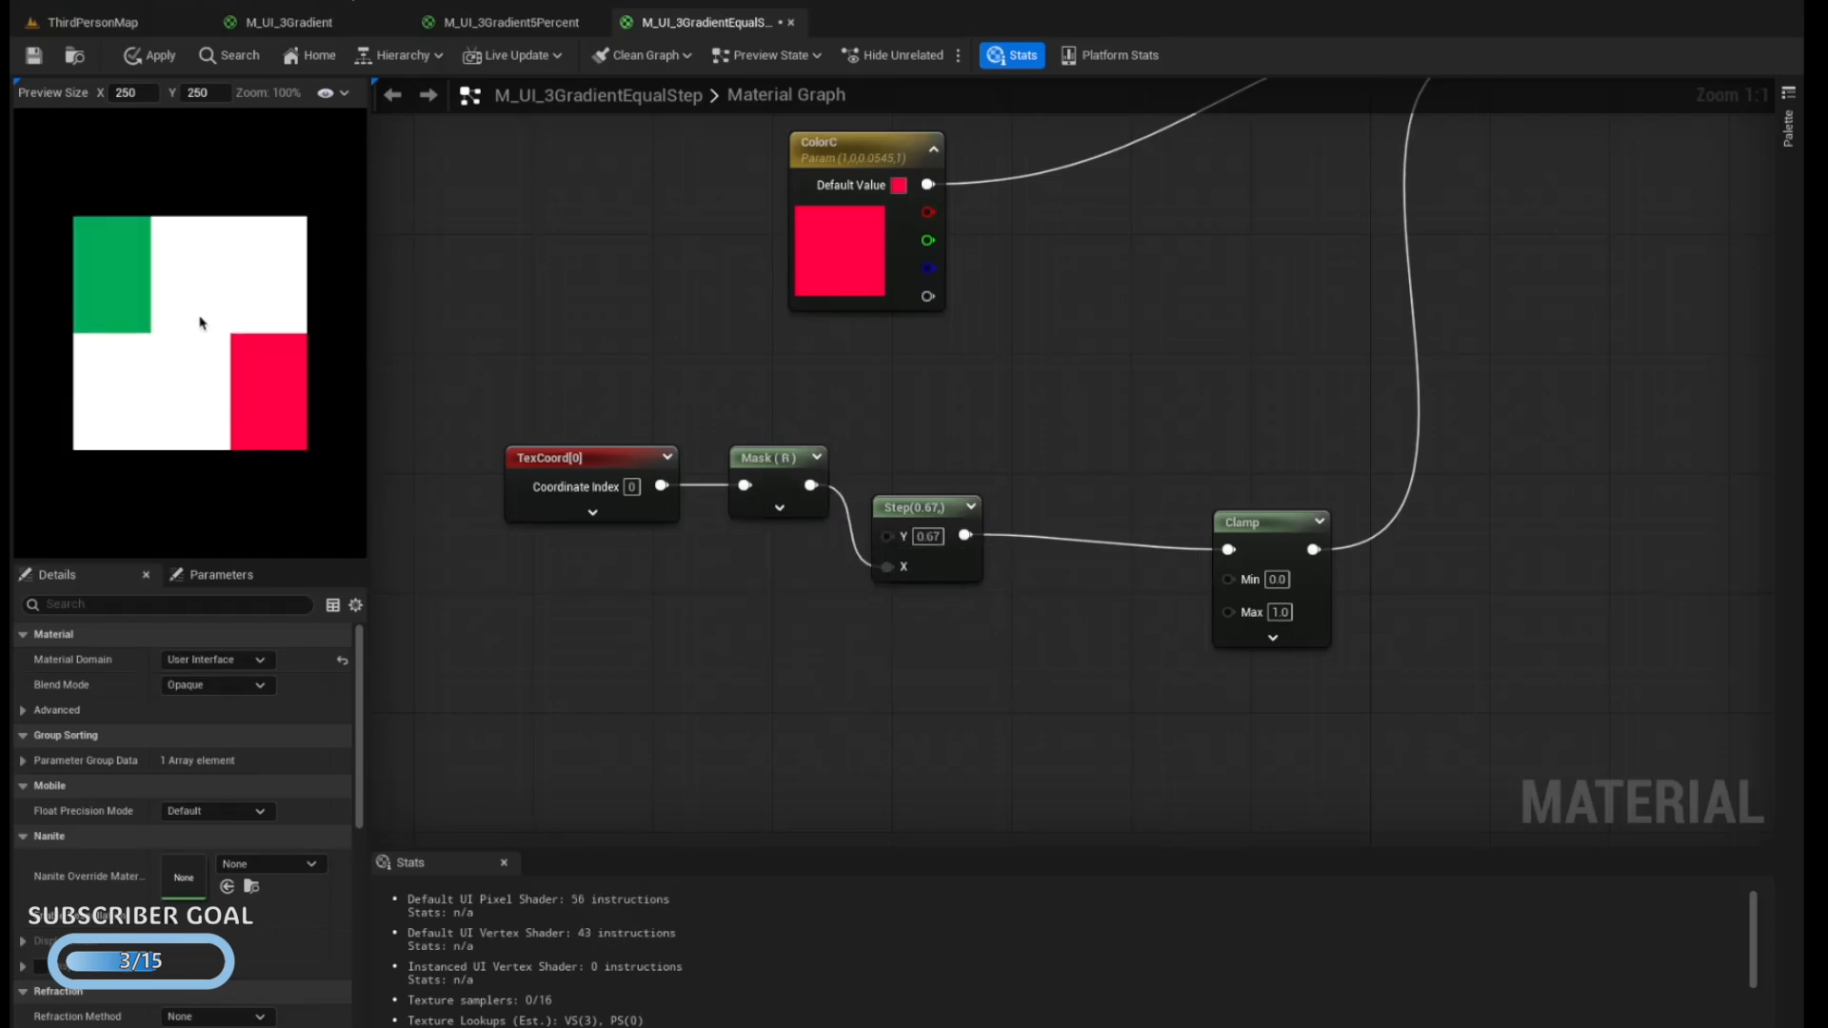
# Switch the Mask feeding the If node's A input from the G channel to the R channel
pyautogui.scroll(3, 486, 482)
pyautogui.scroll(5, 486, 482)
pyautogui.hscroll(11, 486, 482)
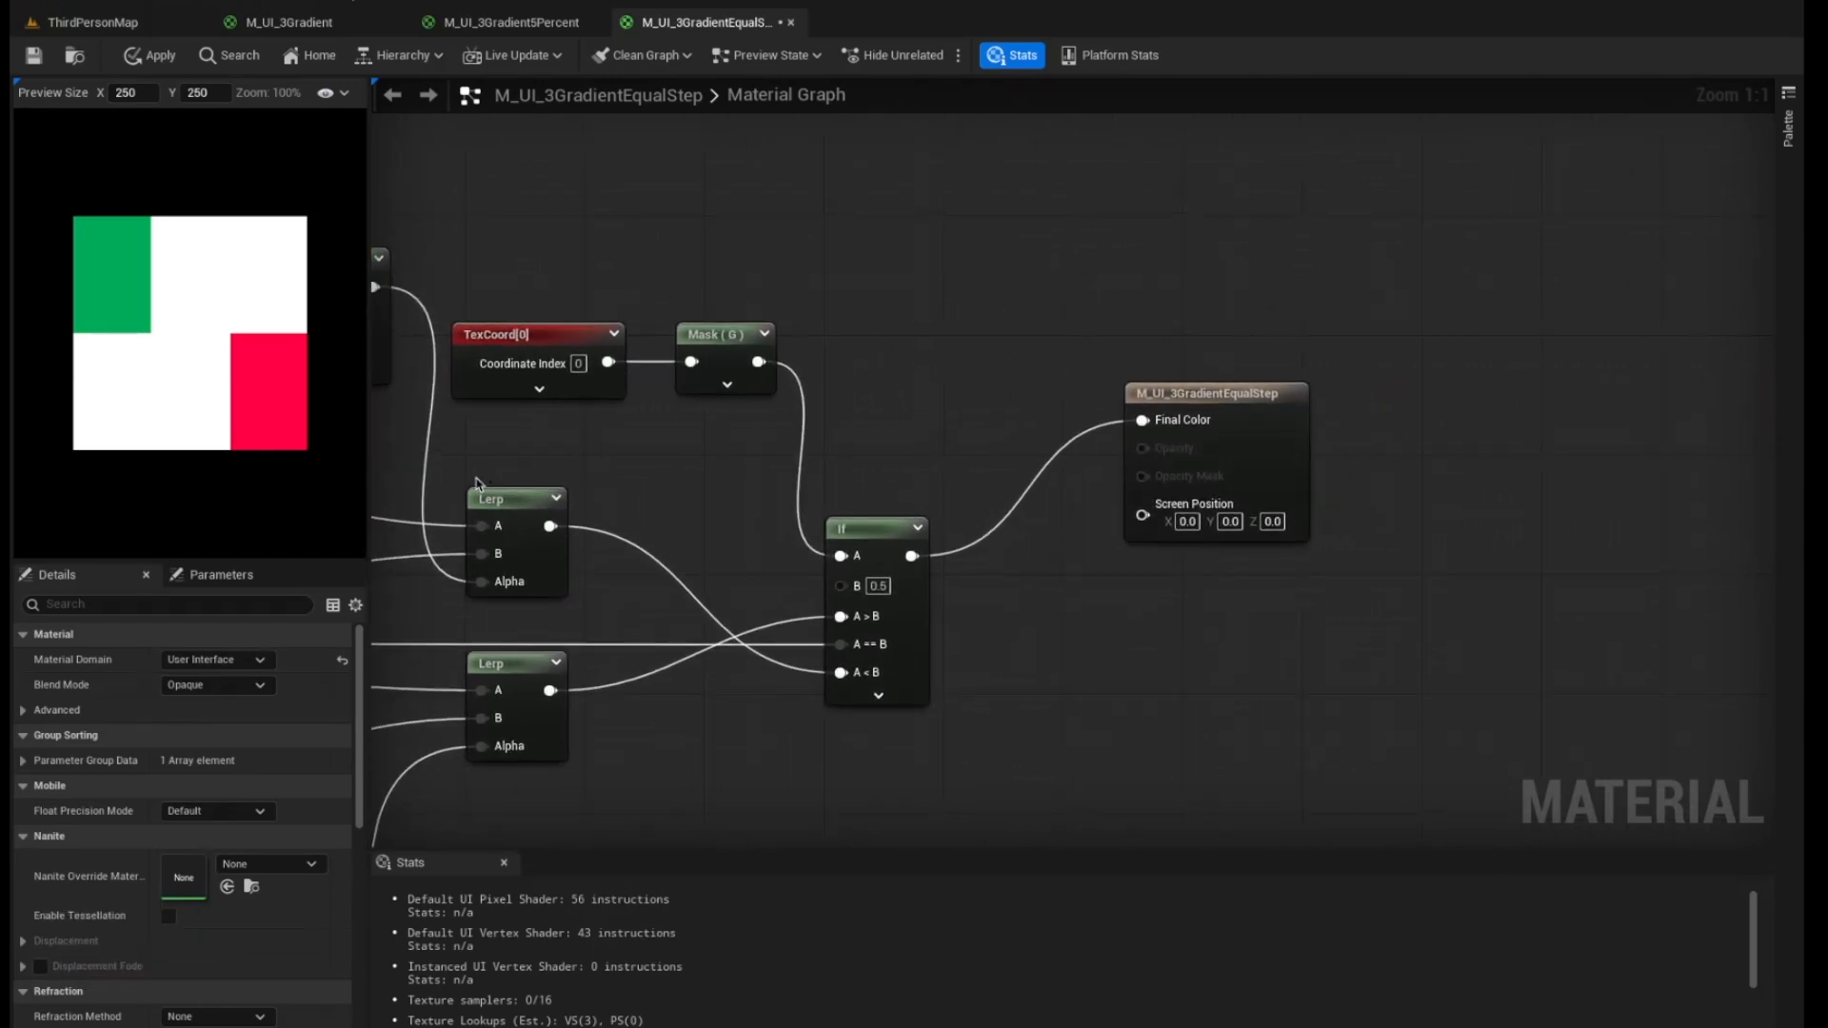
pyautogui.click(727, 383)
pyautogui.click(724, 391)
pyautogui.click(724, 422)
pyautogui.click(731, 511)
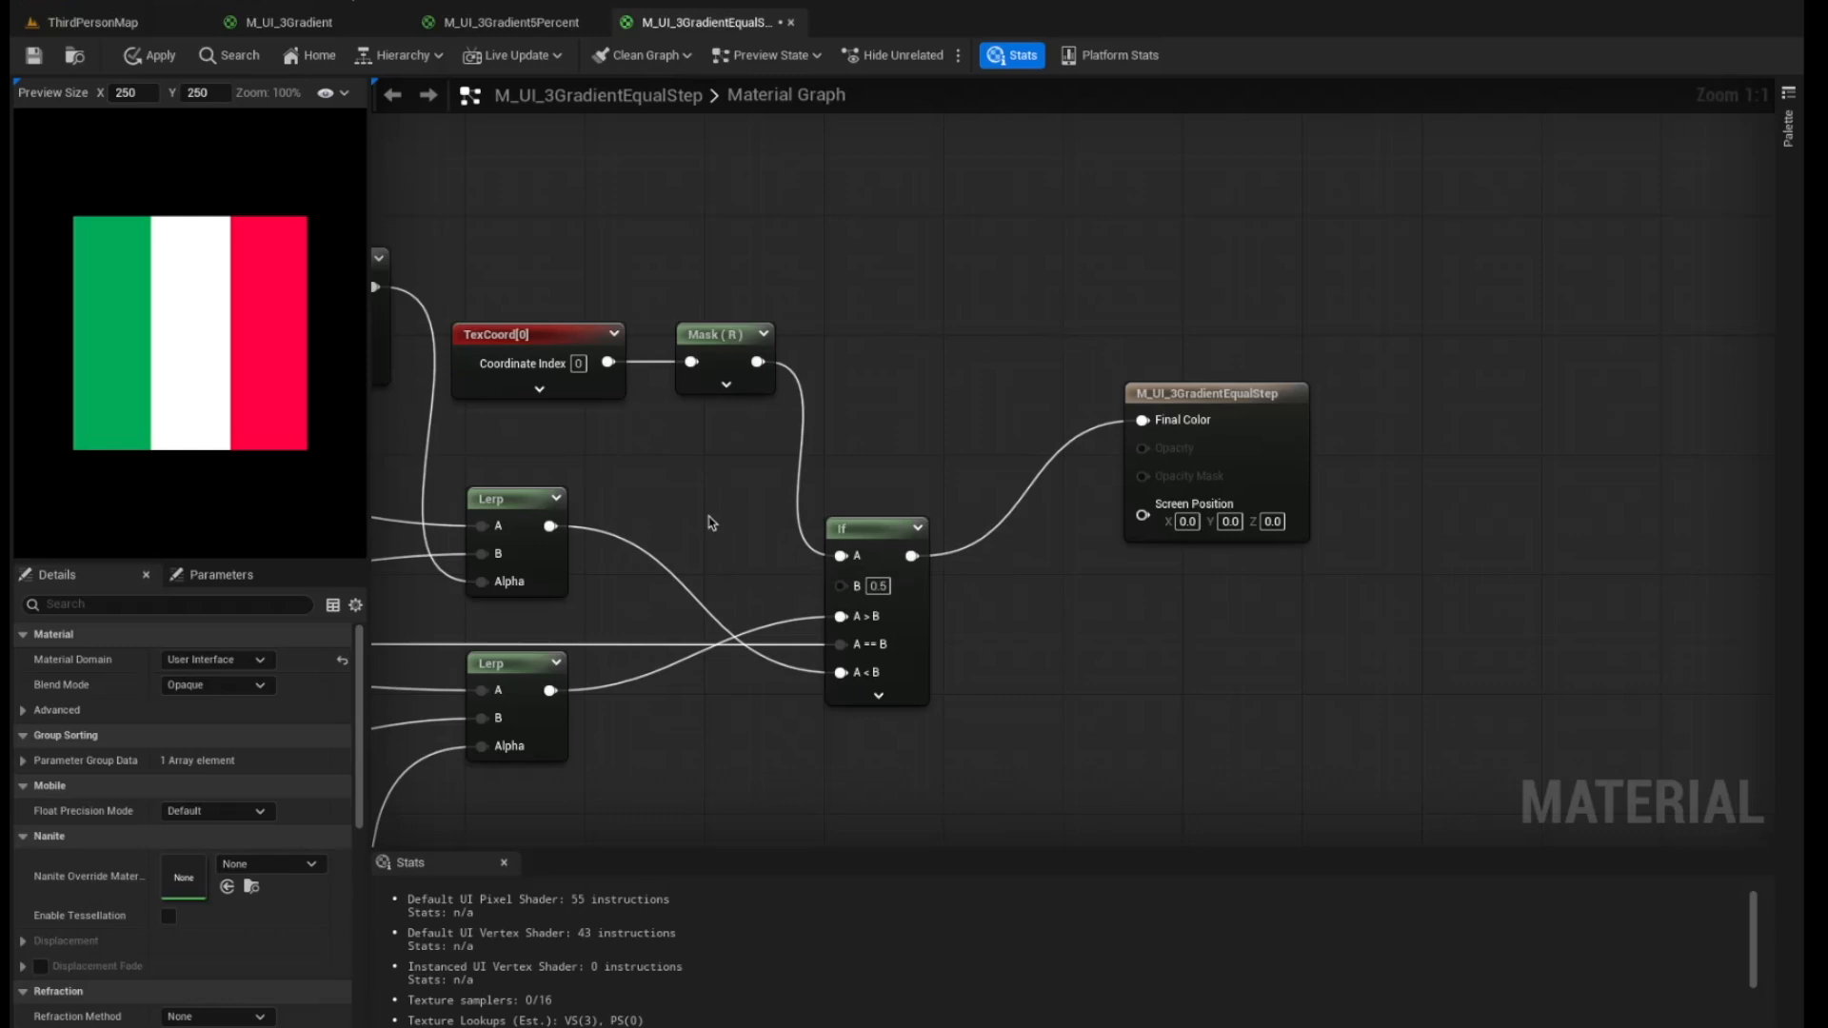
# Go to the ThirdPersonMap level, play it in the editor and take control of the character
pyautogui.hscroll(-1, 605, 514)
pyautogui.hscroll(-5, 606, 514)
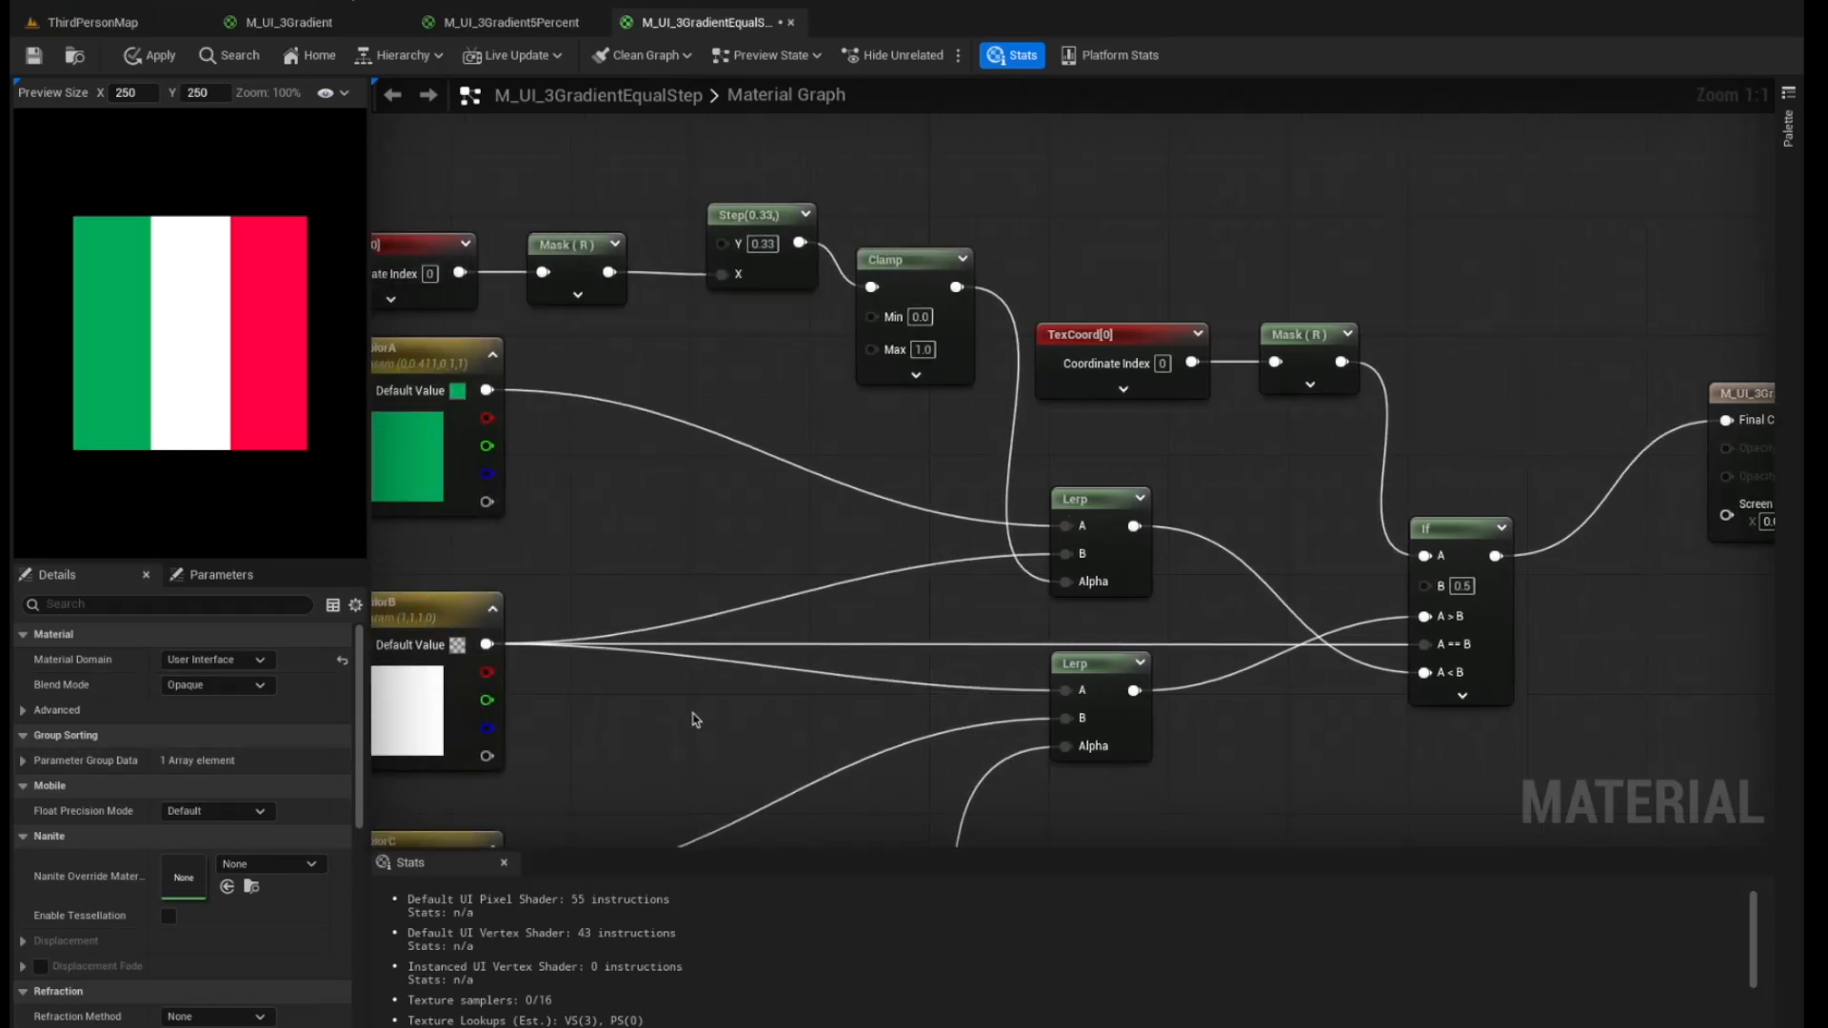
pyautogui.click(130, 23)
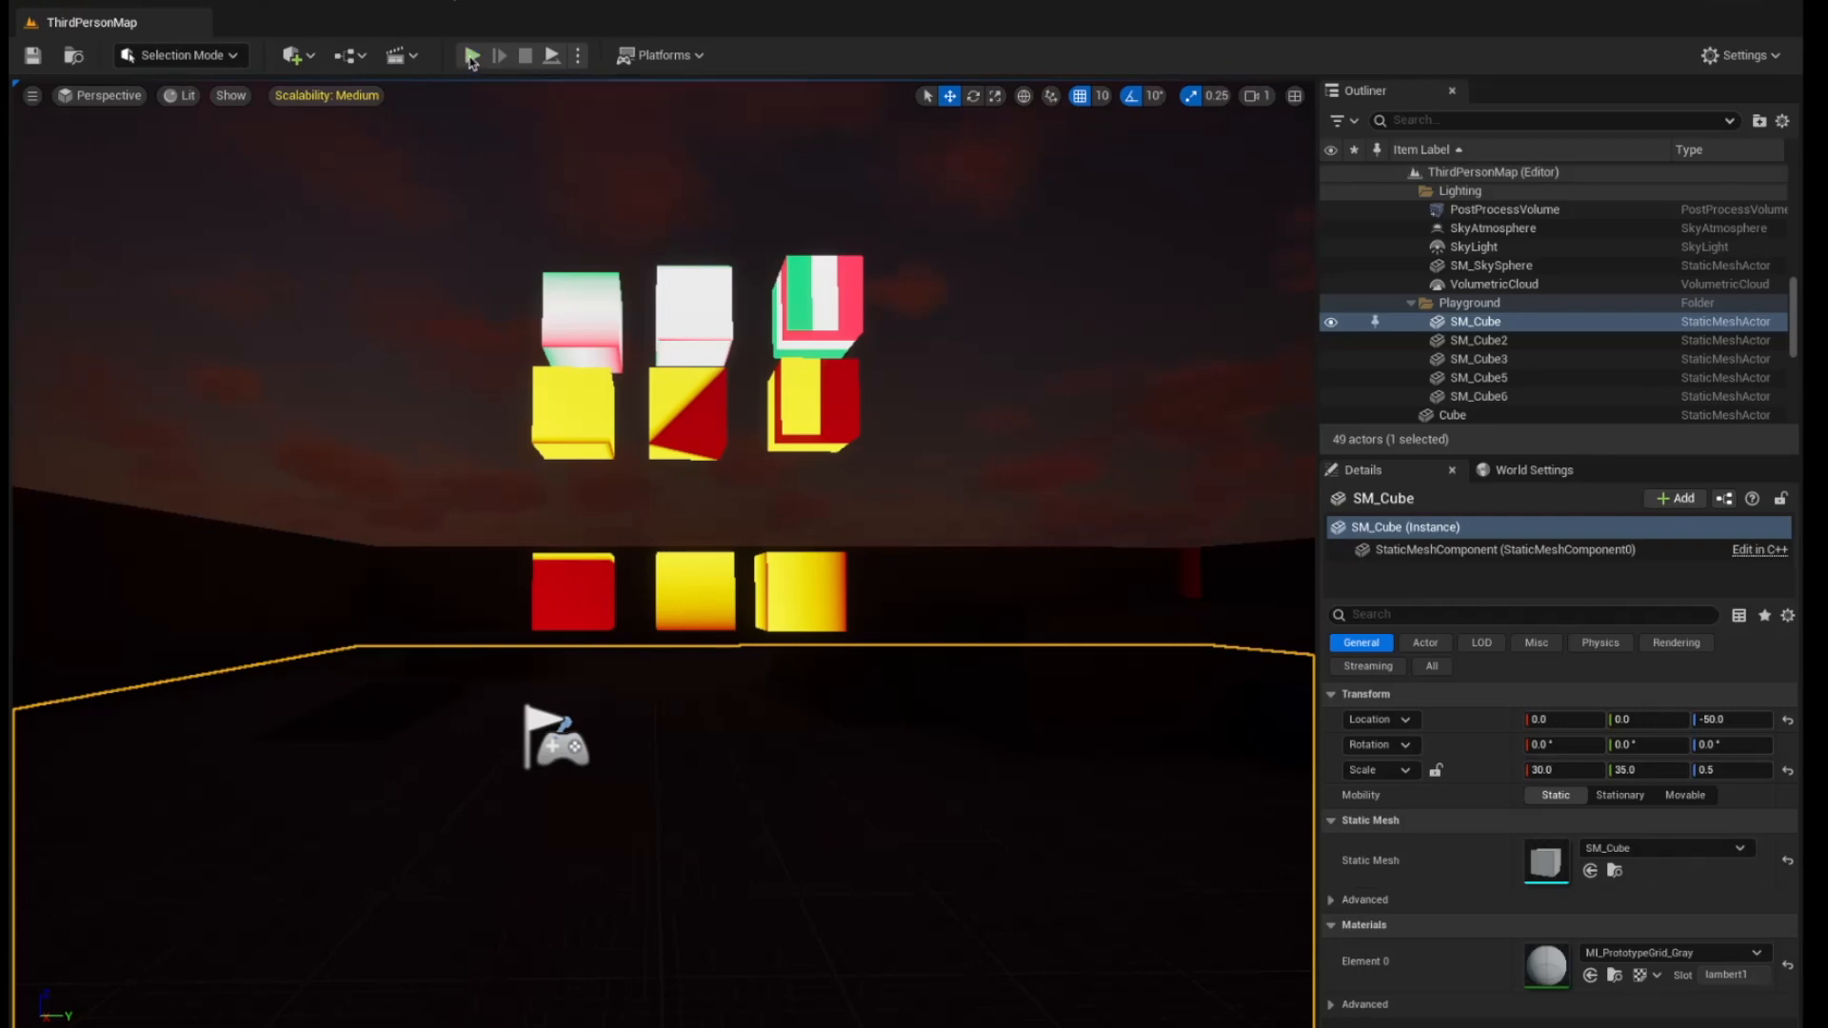
pyautogui.click(471, 55)
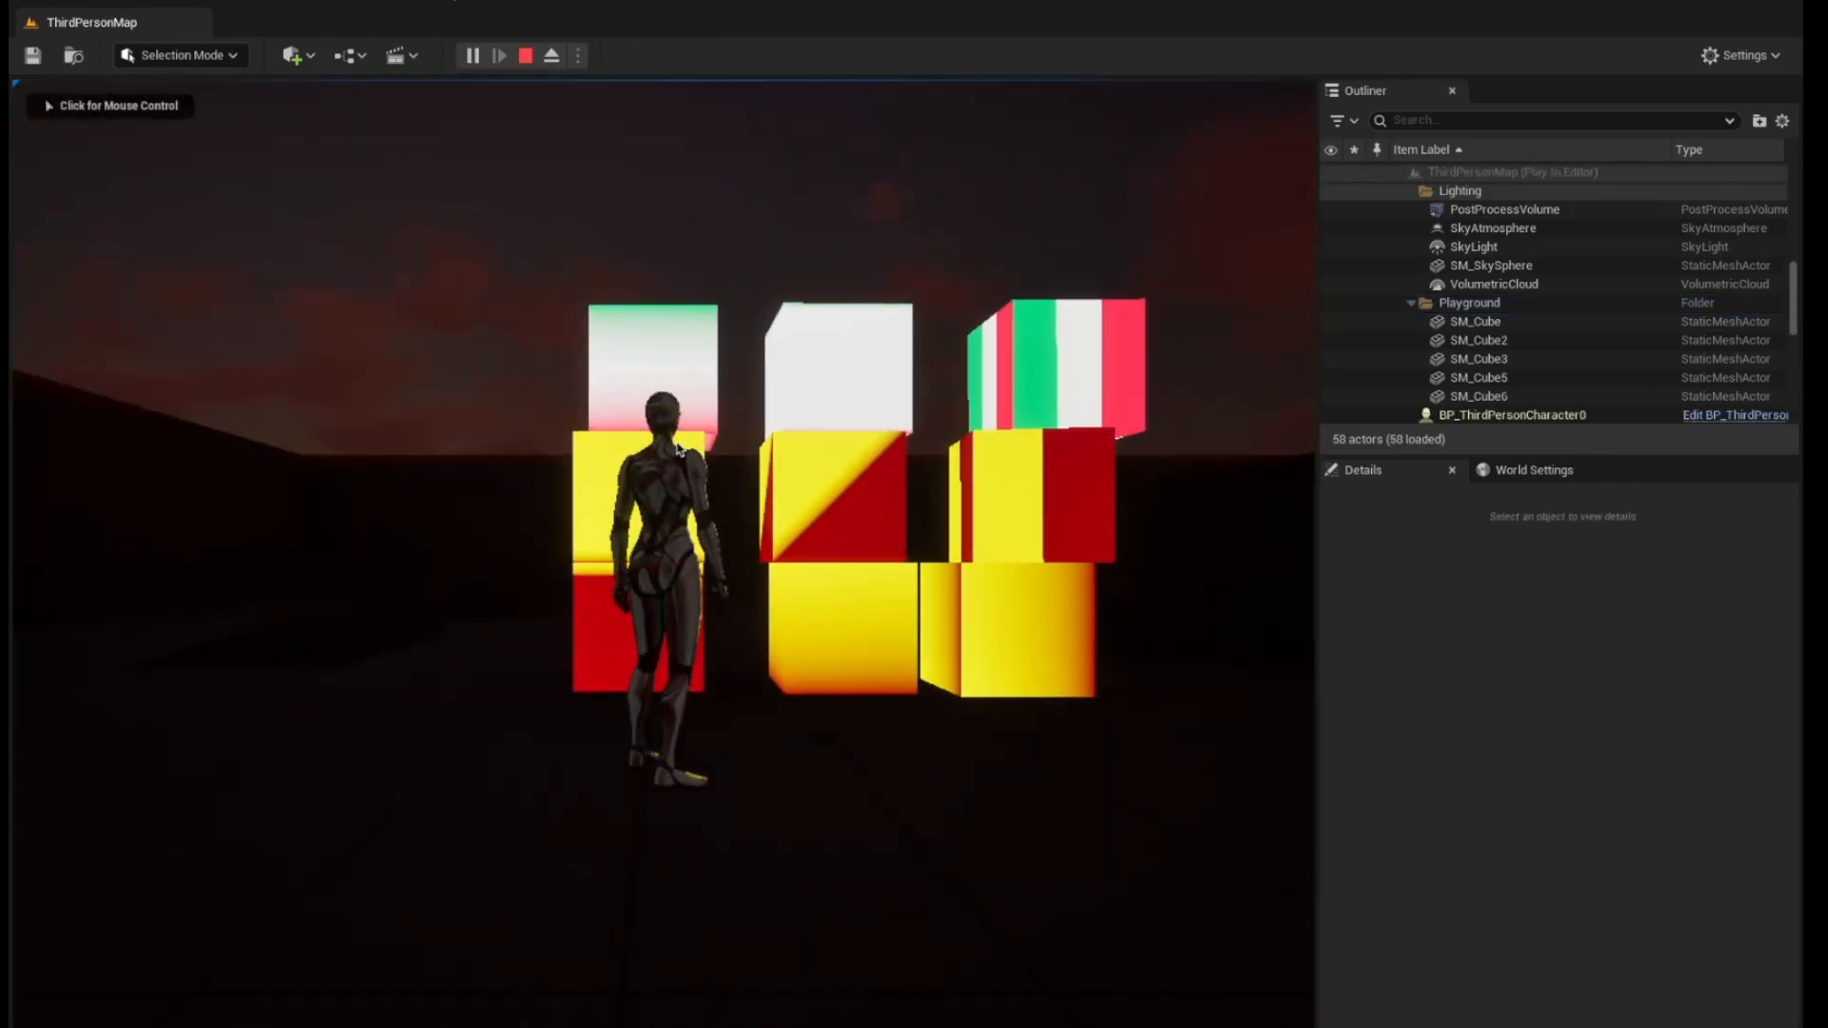
pyautogui.click(677, 451)
# Run the character around the stacked cubes to examine the gradient materials from several sides
pyautogui.press('a')
pyautogui.press('d')
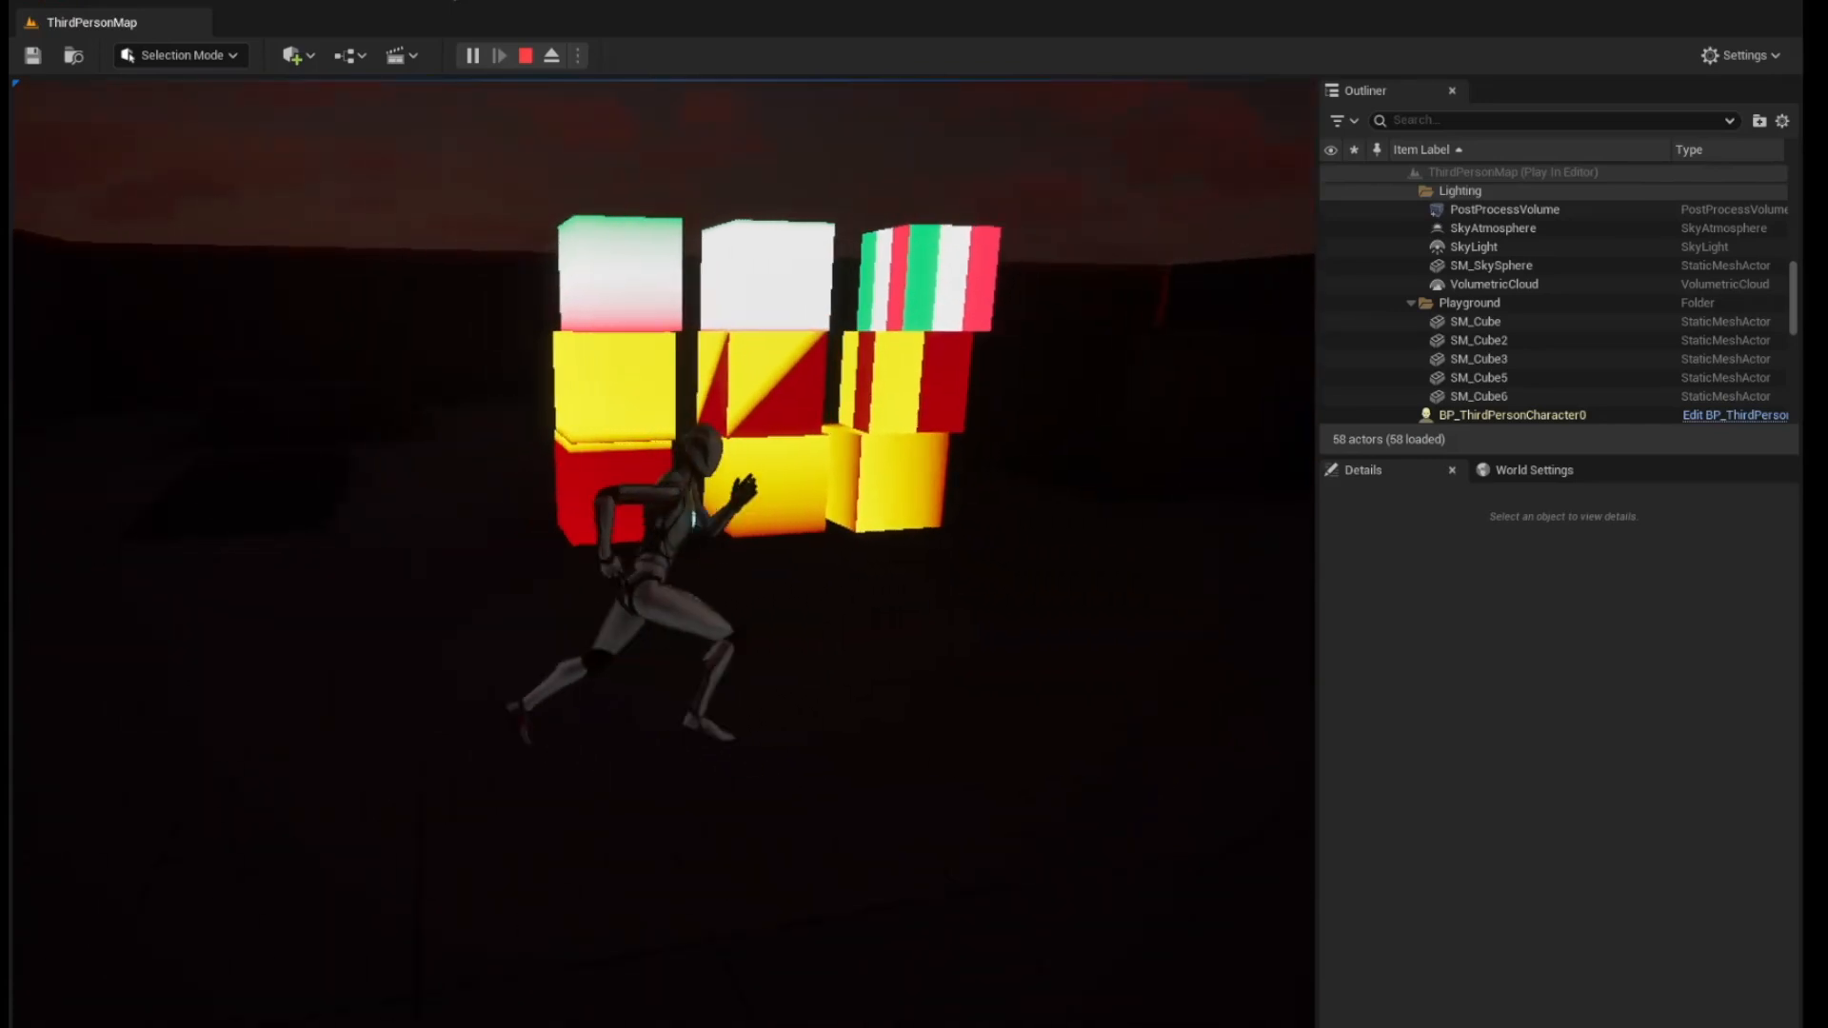
pyautogui.press('d')
pyautogui.press('w')
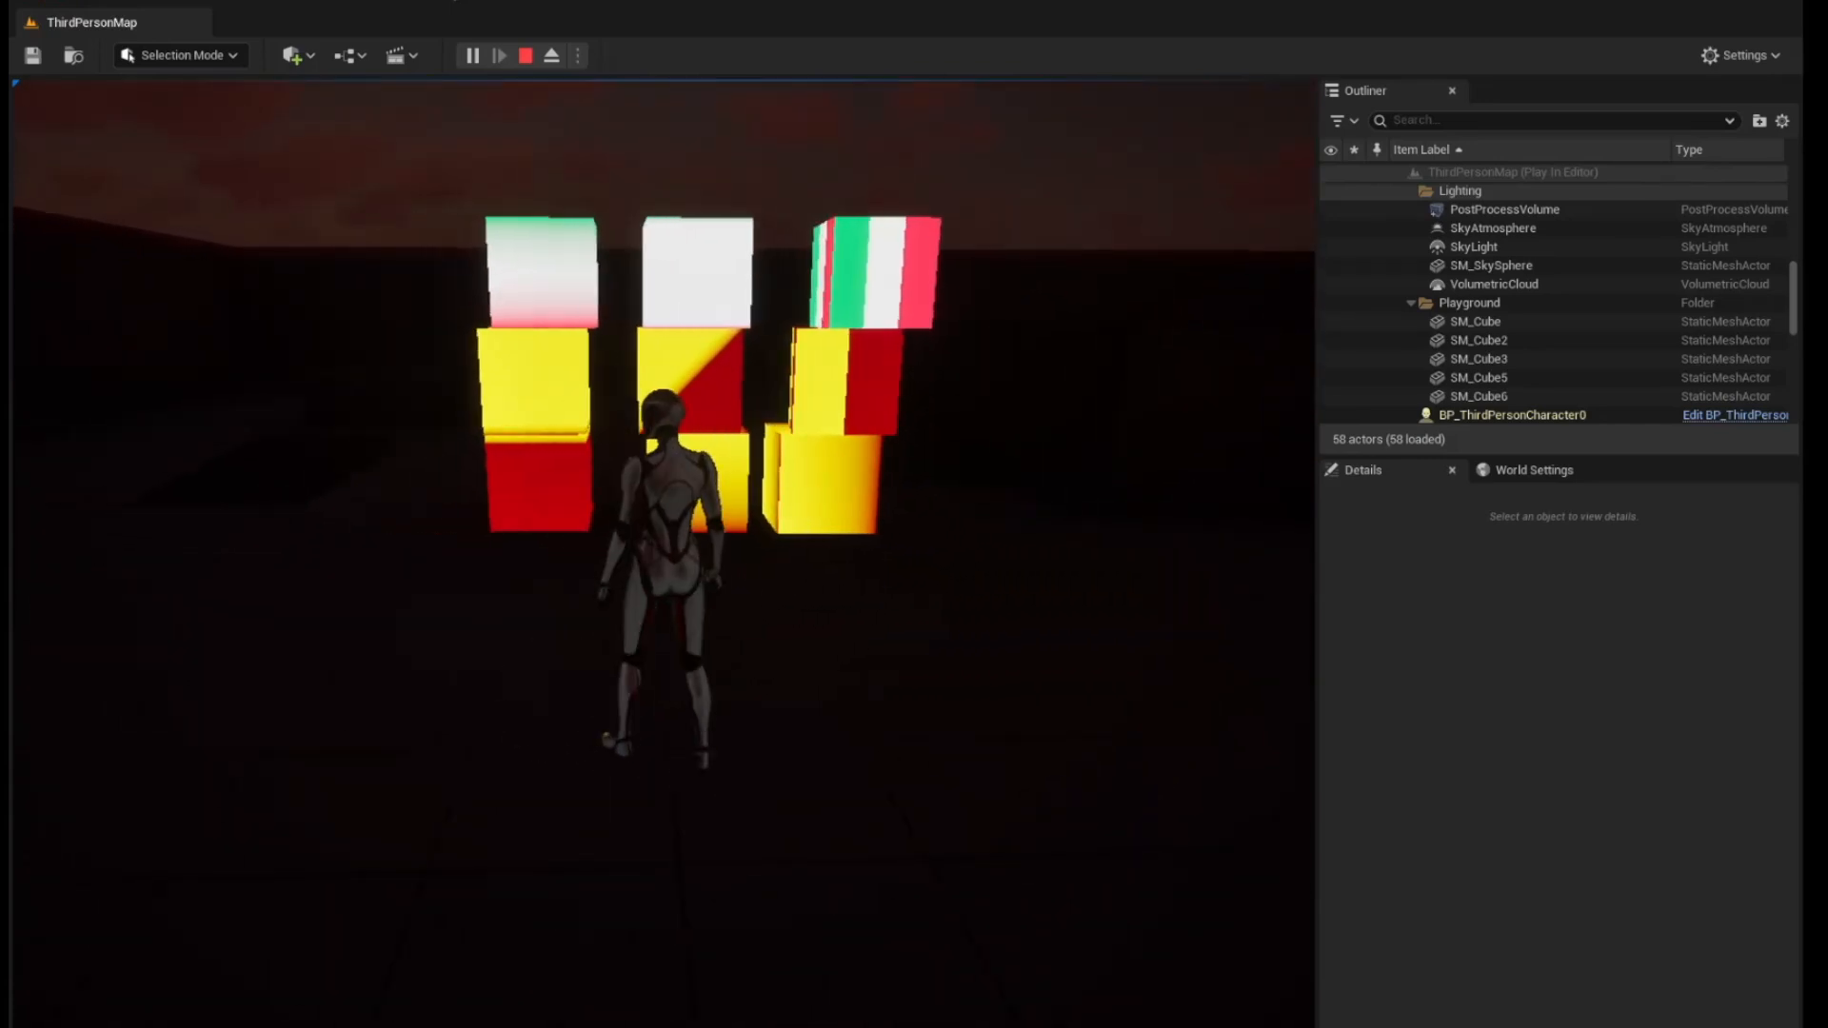
pyautogui.press('w')
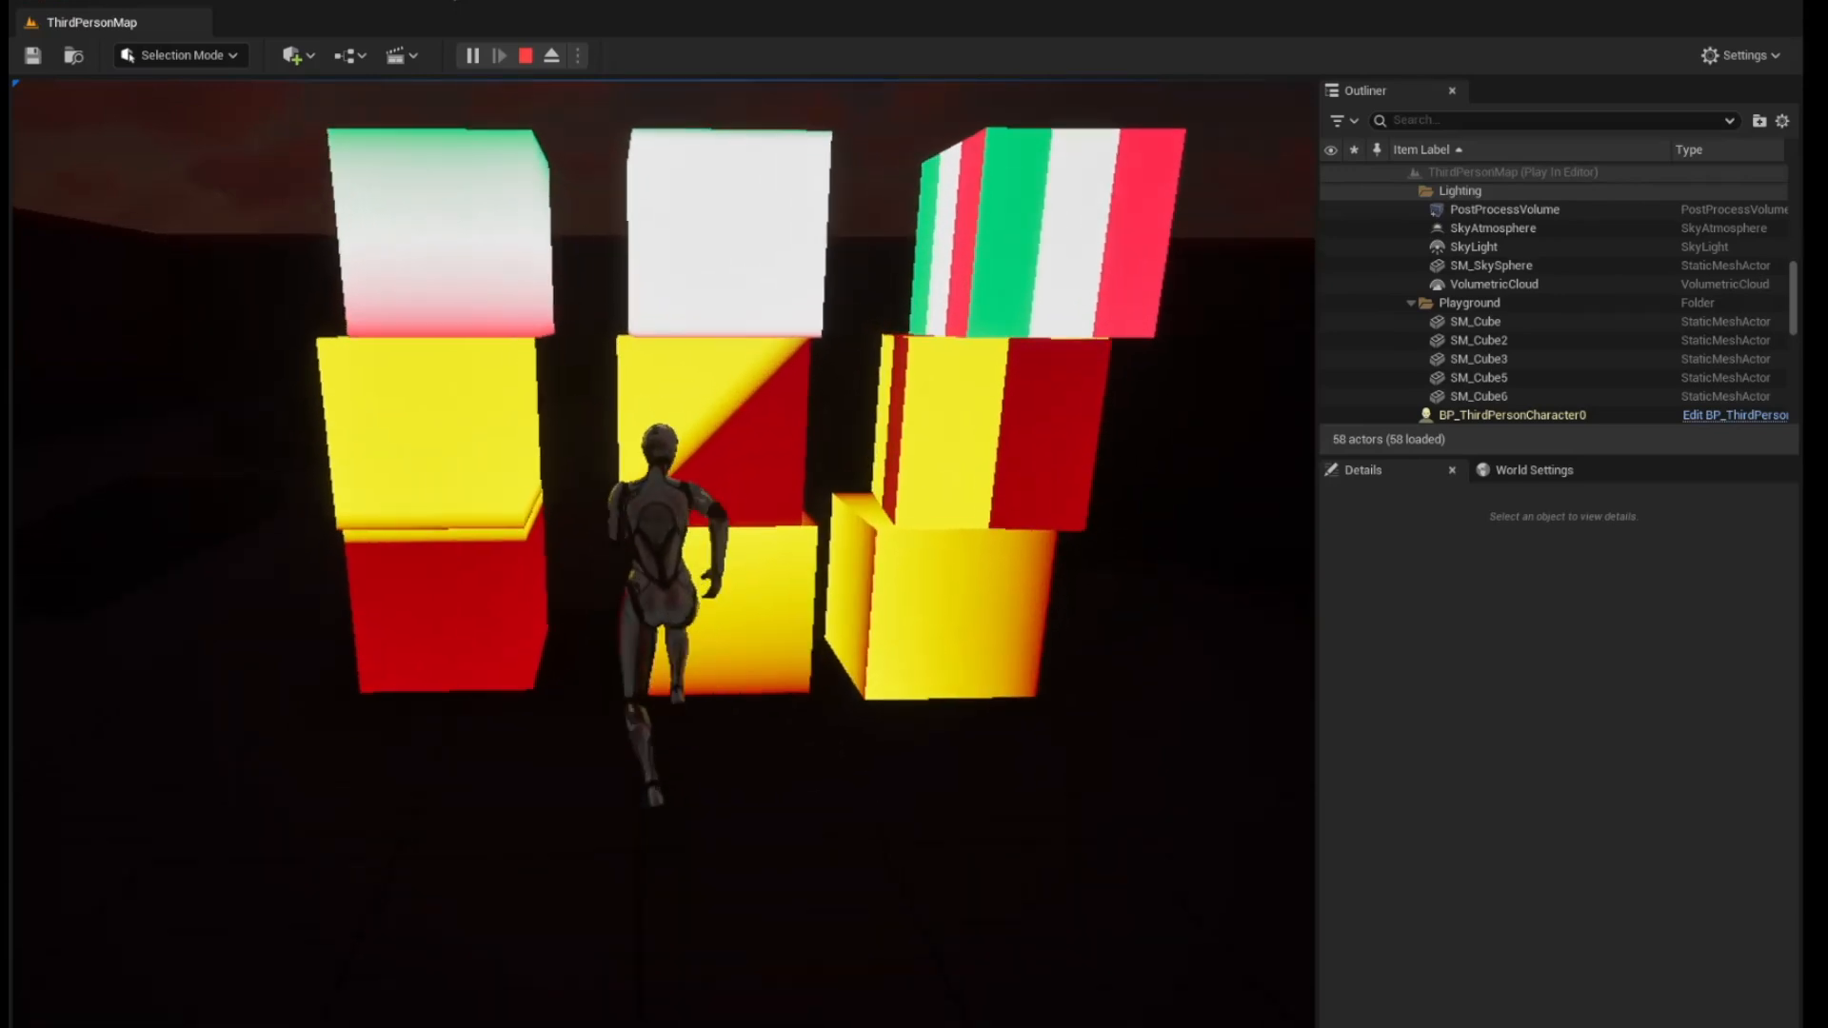
pyautogui.press('s')
pyautogui.press('d')
pyautogui.press('w')
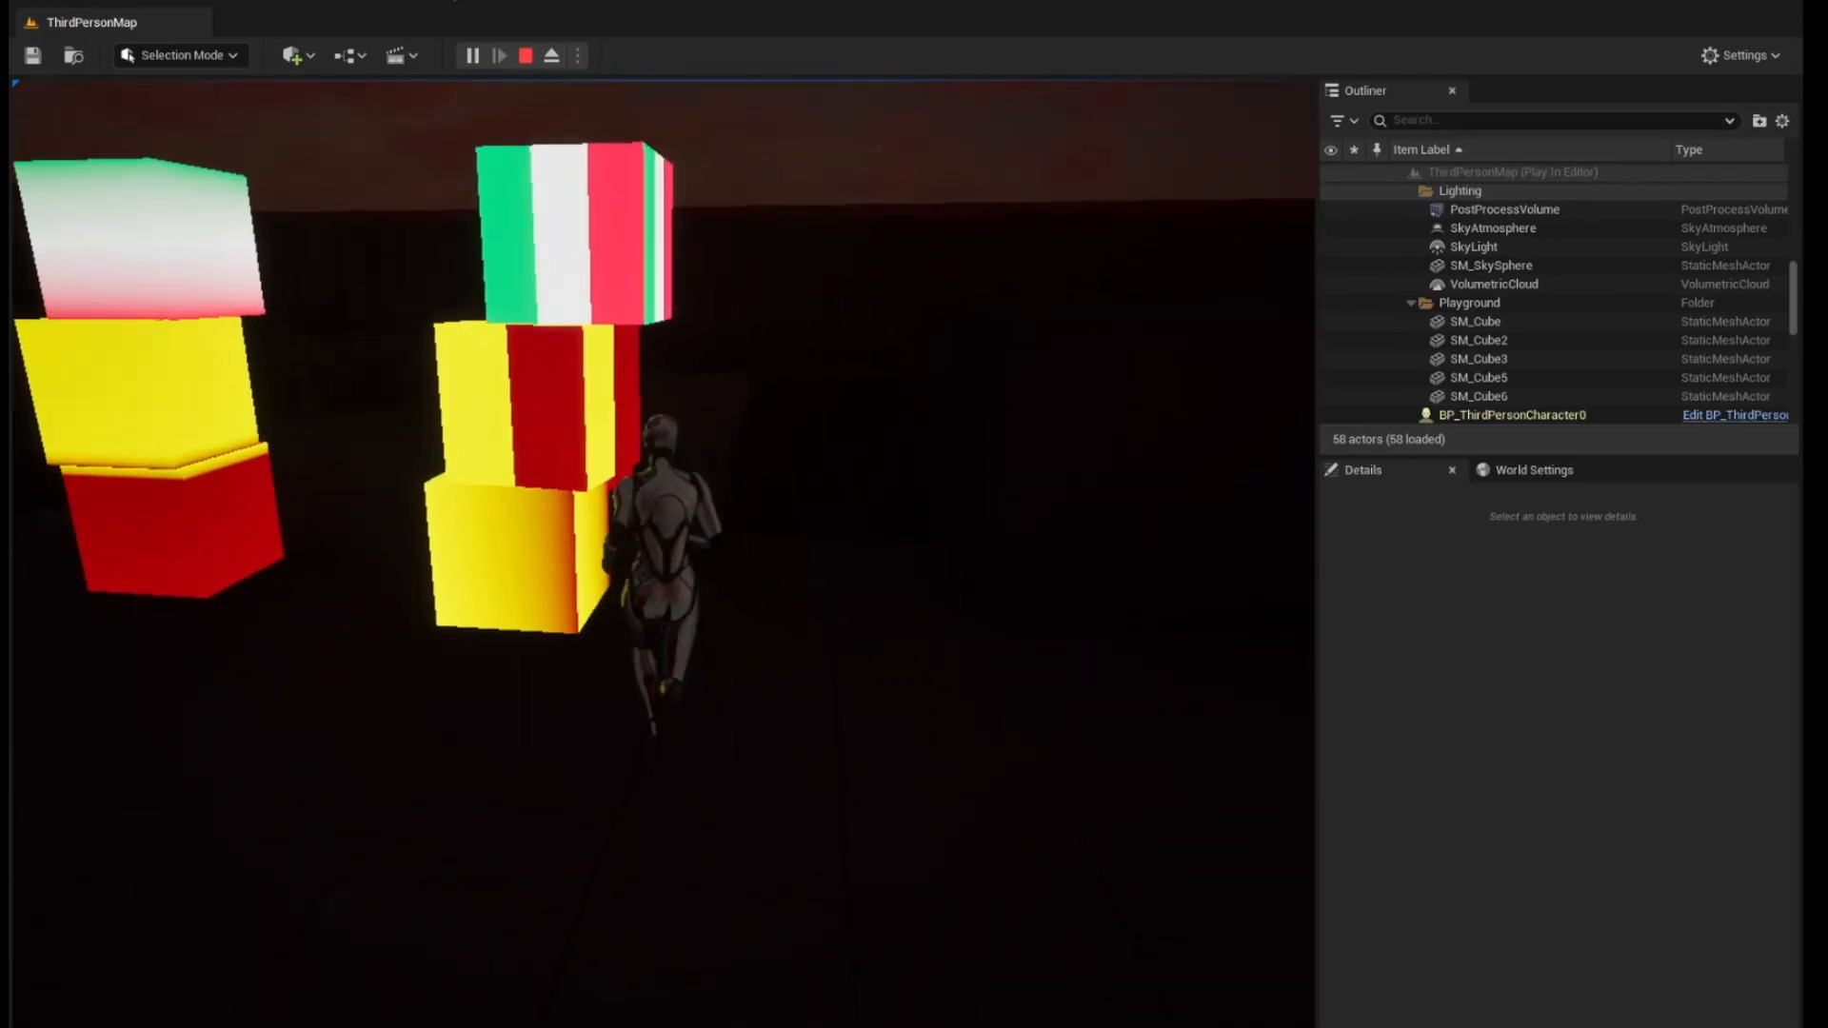
pyautogui.press('a')
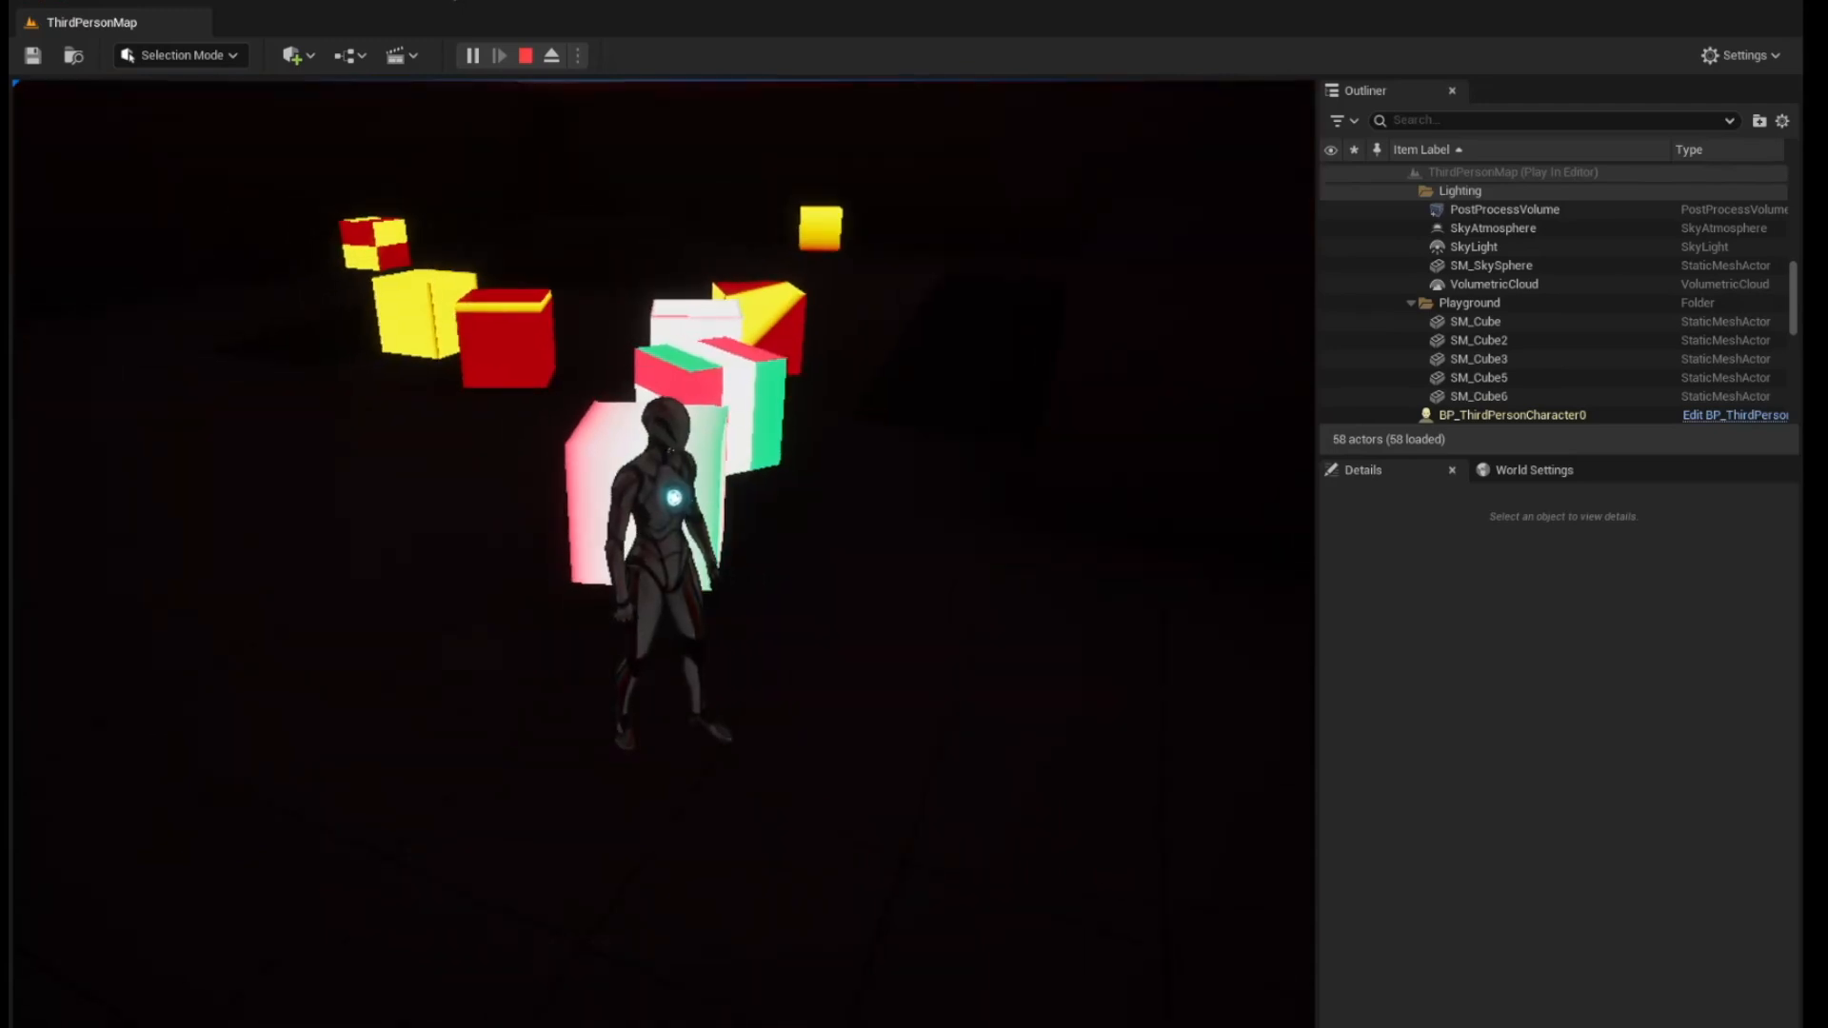
# Show the in-game widget with the 3 Color Gradient Equal, 3 Color - 5% and Flag of Italy samples, and hide it after viewing
pyautogui.press('Tab')
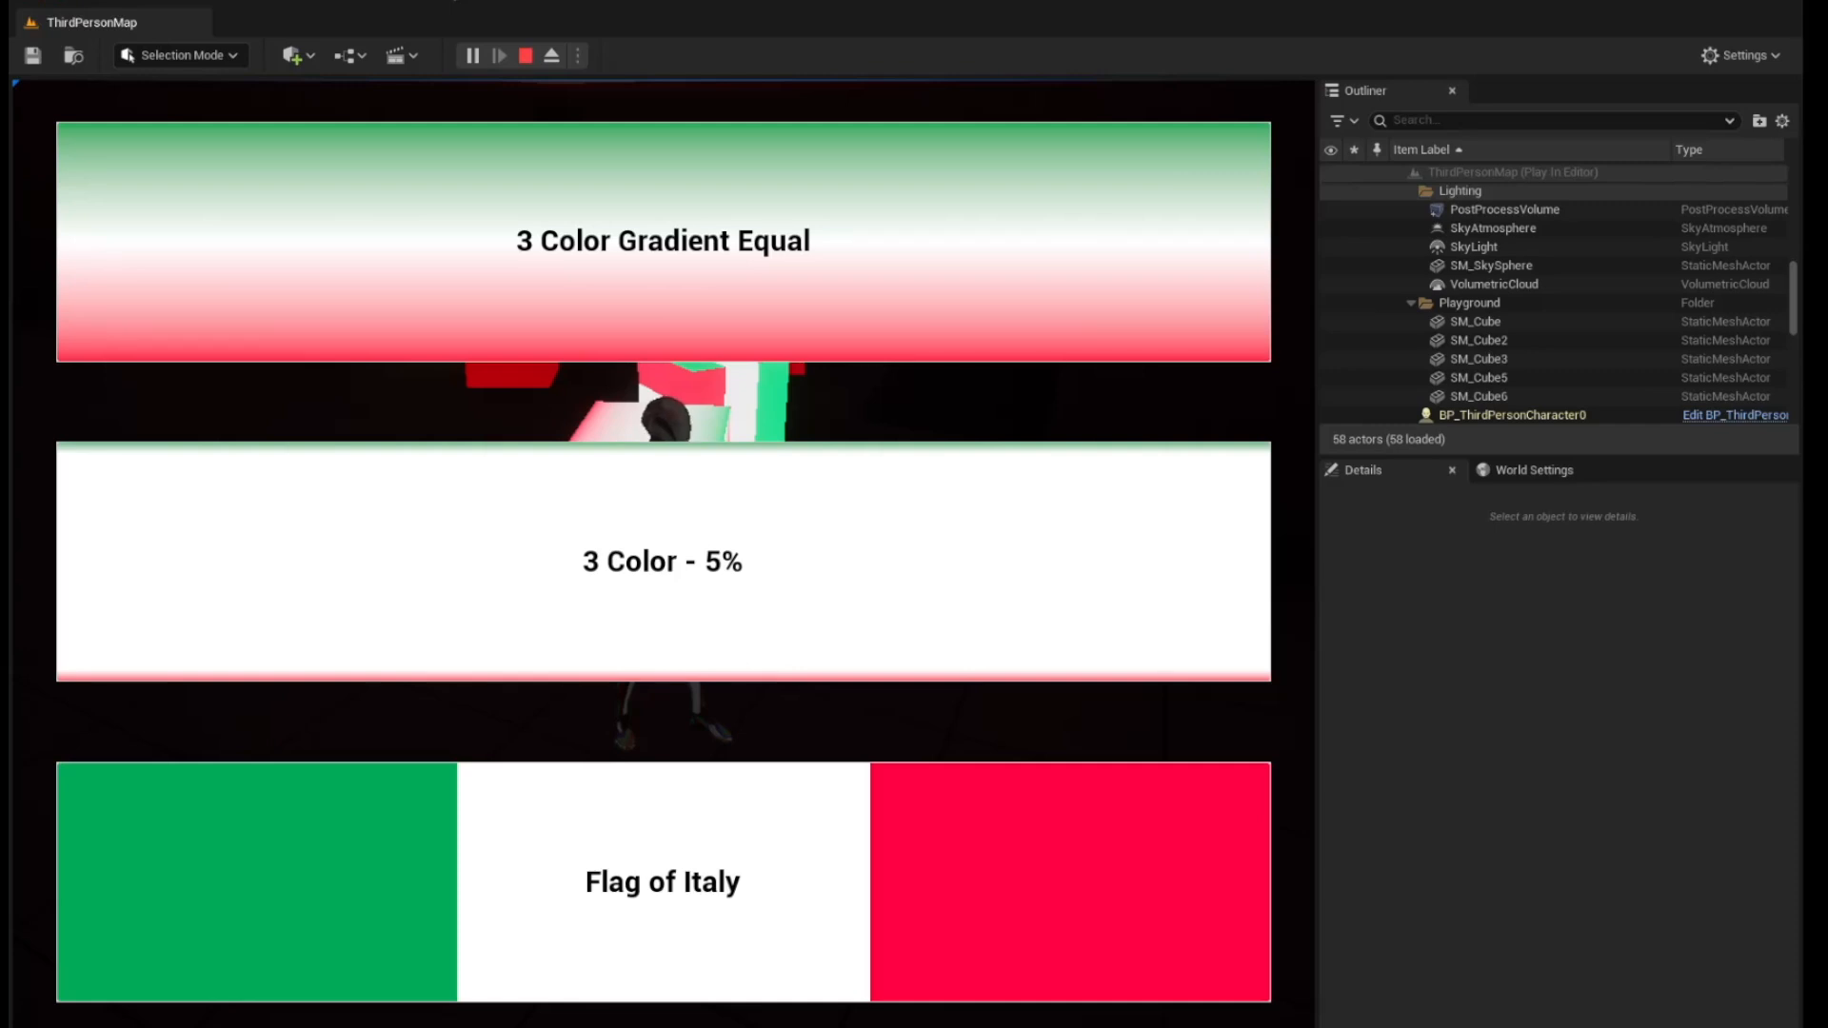
pyautogui.press('Tab')
# Run the character past the green-white-red gradient cube to the striped flag cube, examining how their materials look on different faces
pyautogui.press('w')
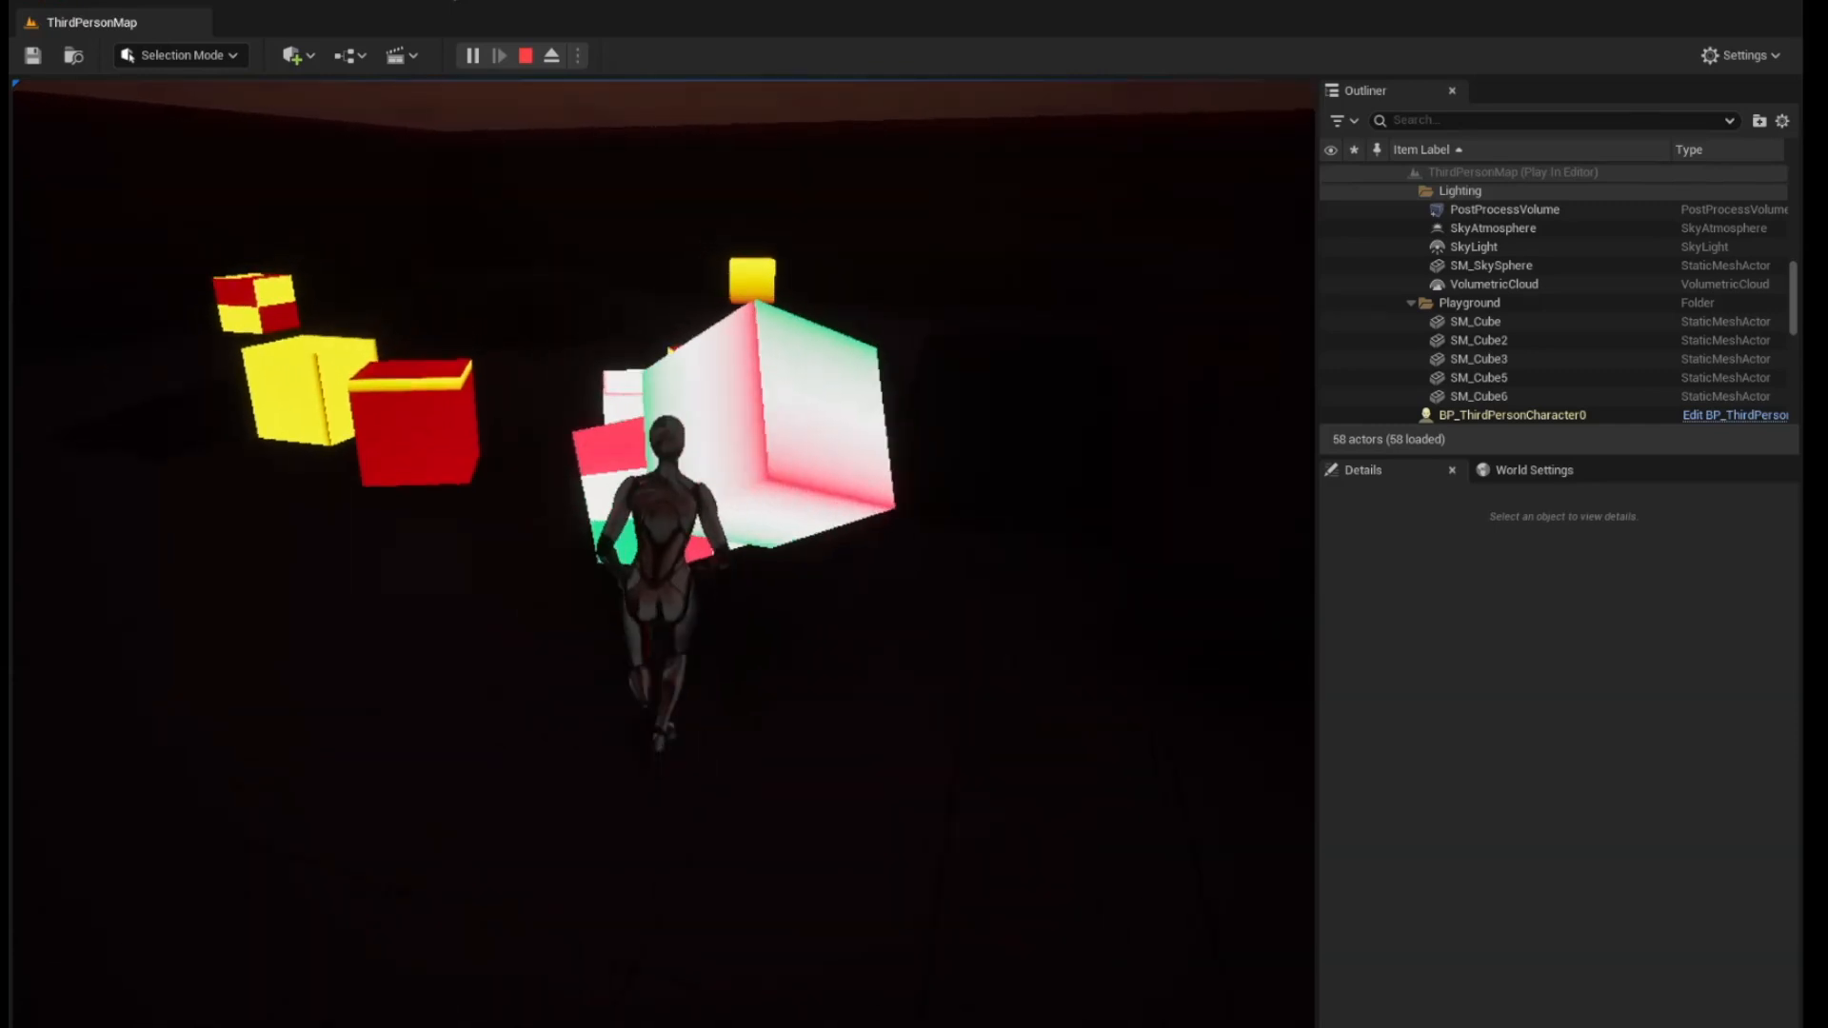
pyautogui.press('a')
pyautogui.press('s')
pyautogui.press('d')
pyautogui.press('Tab')
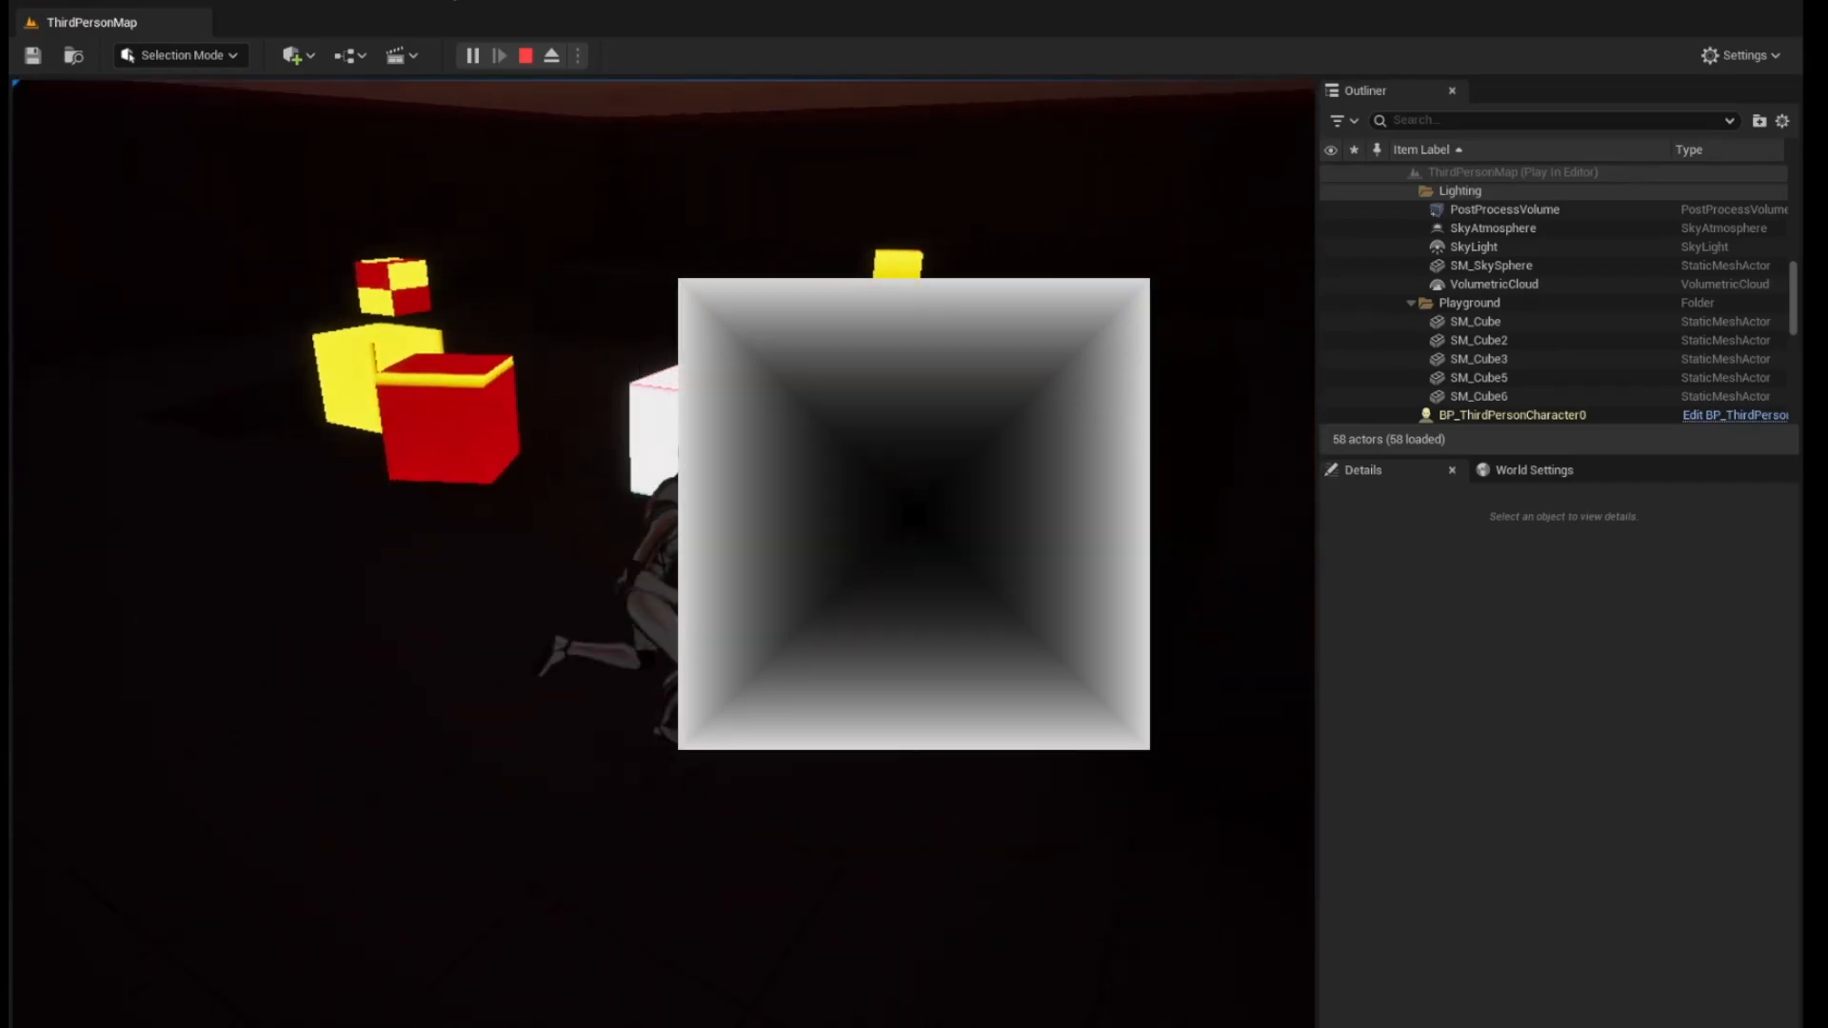
pyautogui.press('a')
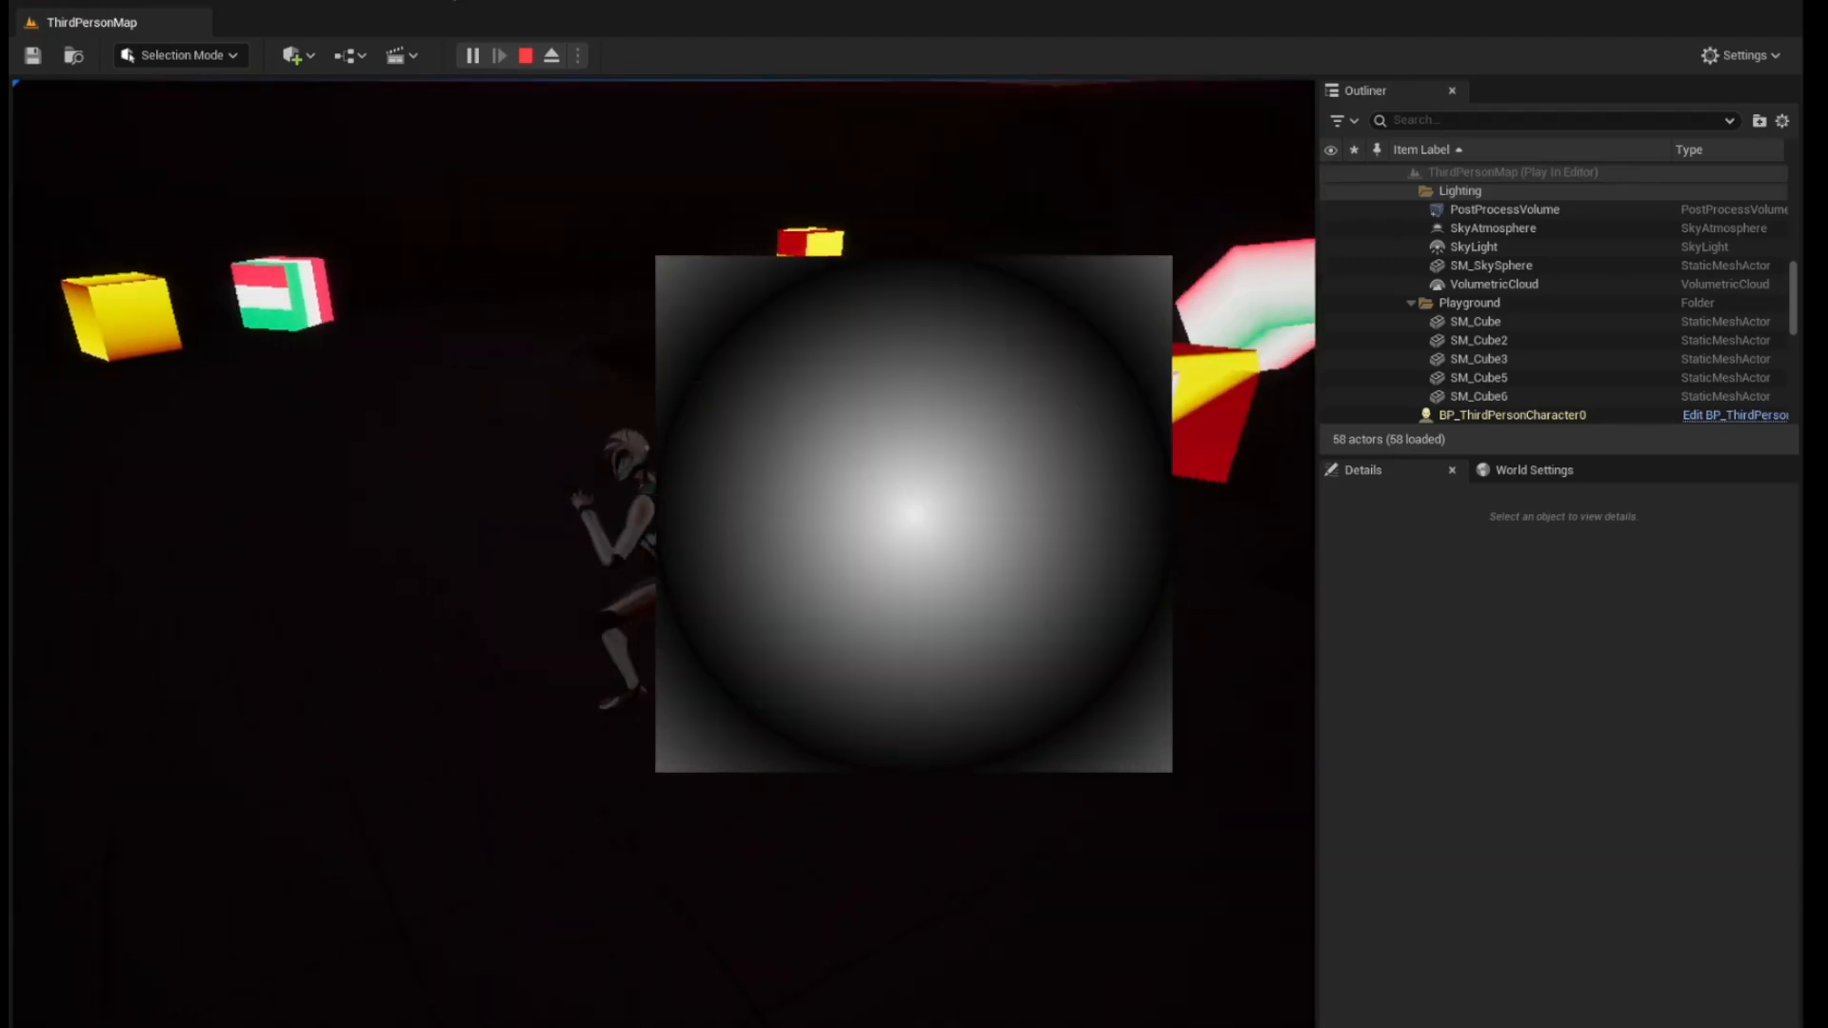
pyautogui.press('w')
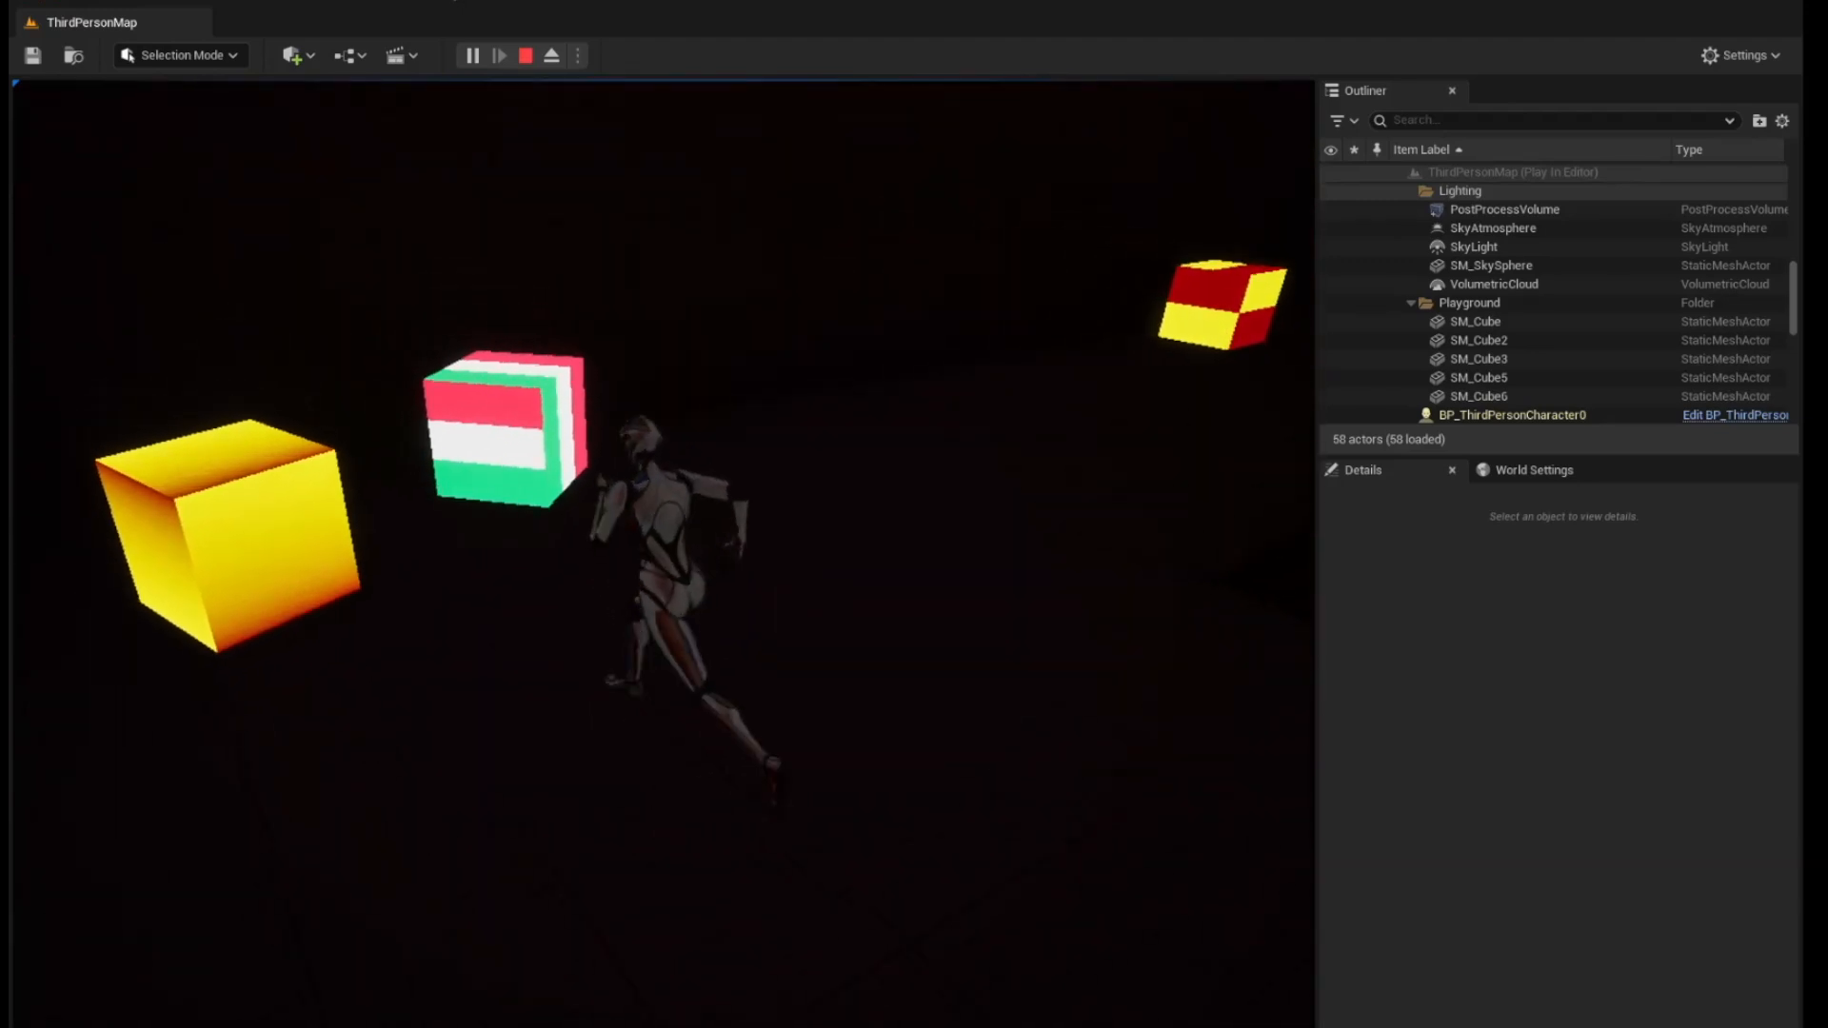
pyautogui.press('d')
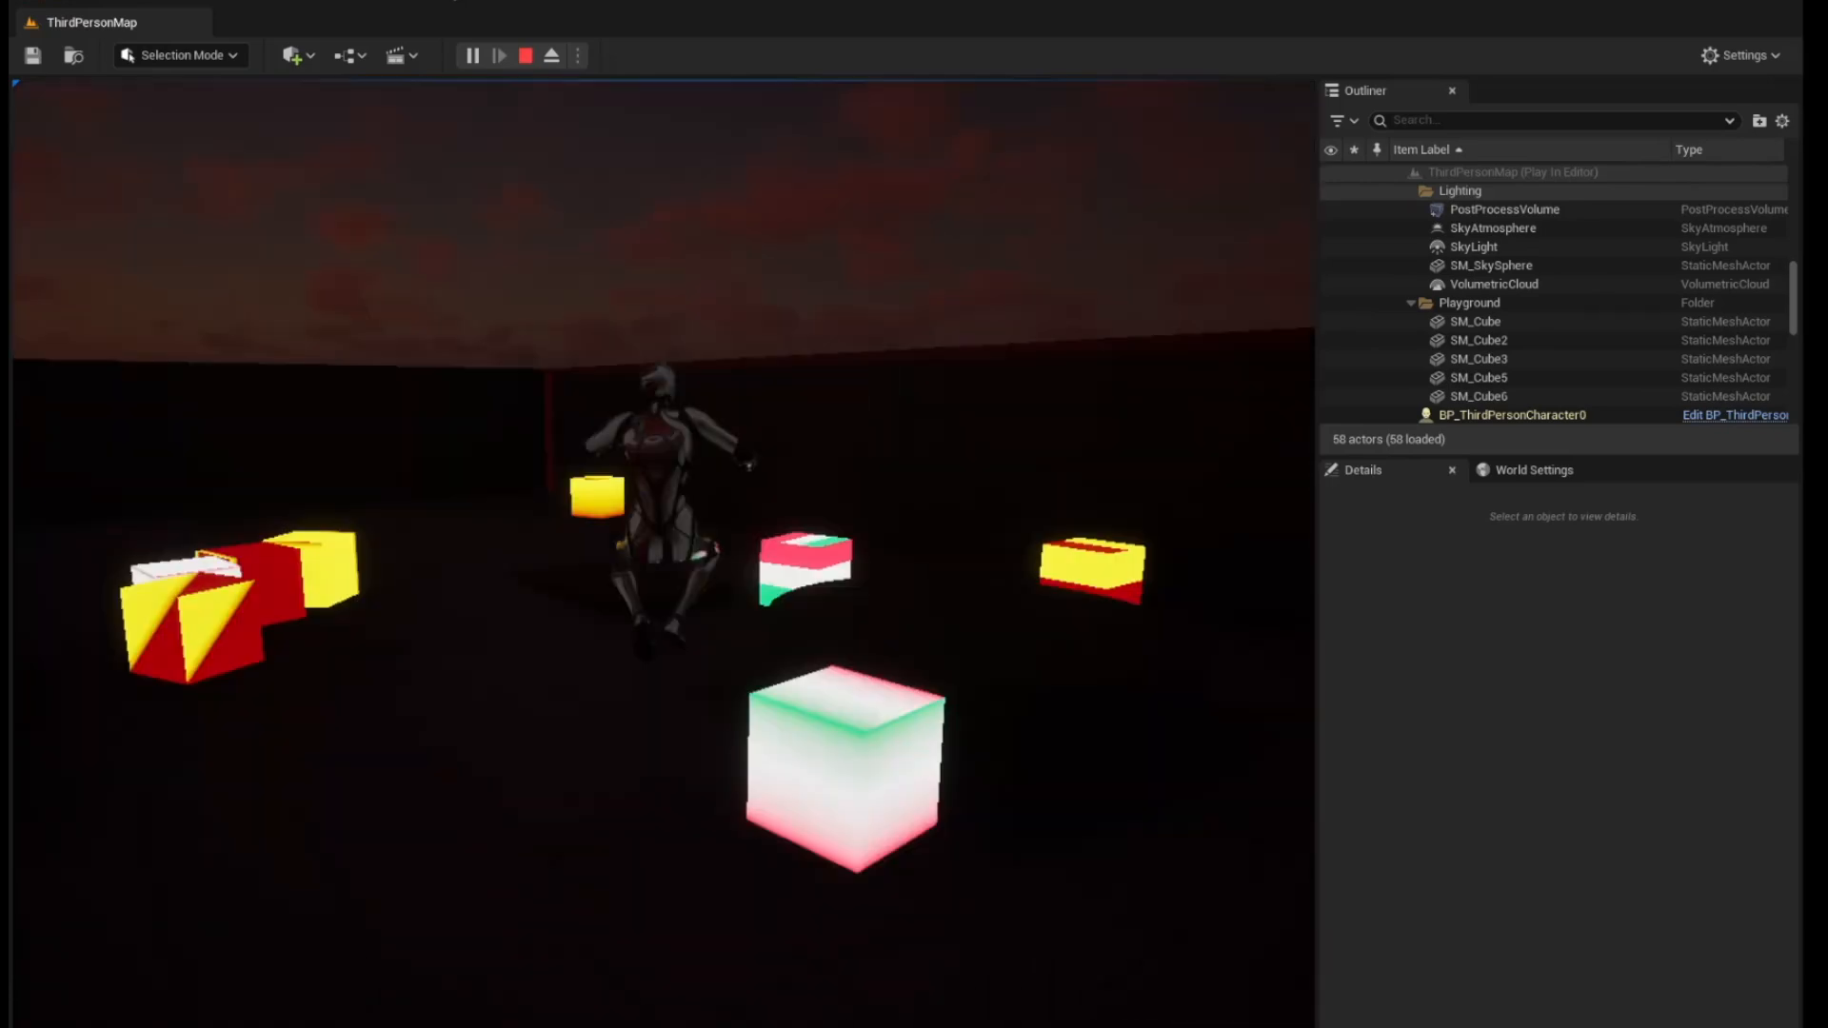
pyautogui.press('w')
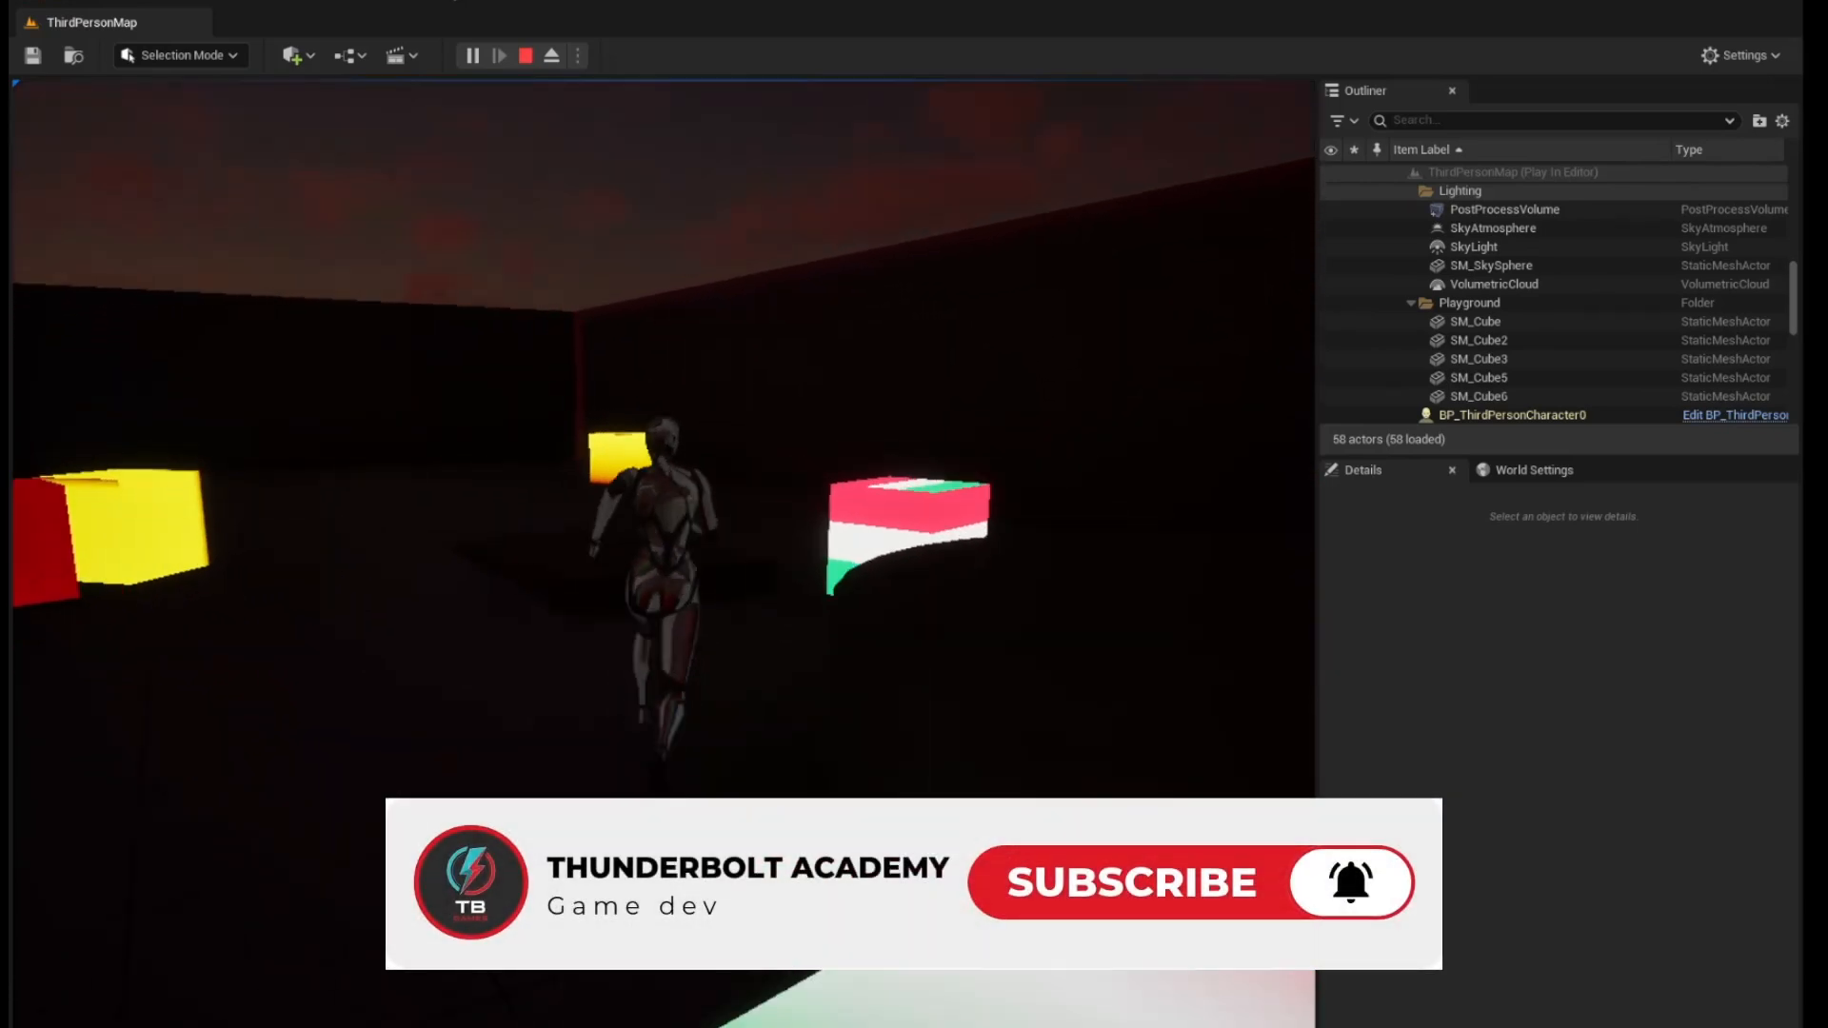
# Run and jump the character across the level to examine the red and yellow cubes and the three-color gradient cube from other angles
pyautogui.press('d')
pyautogui.press('w')
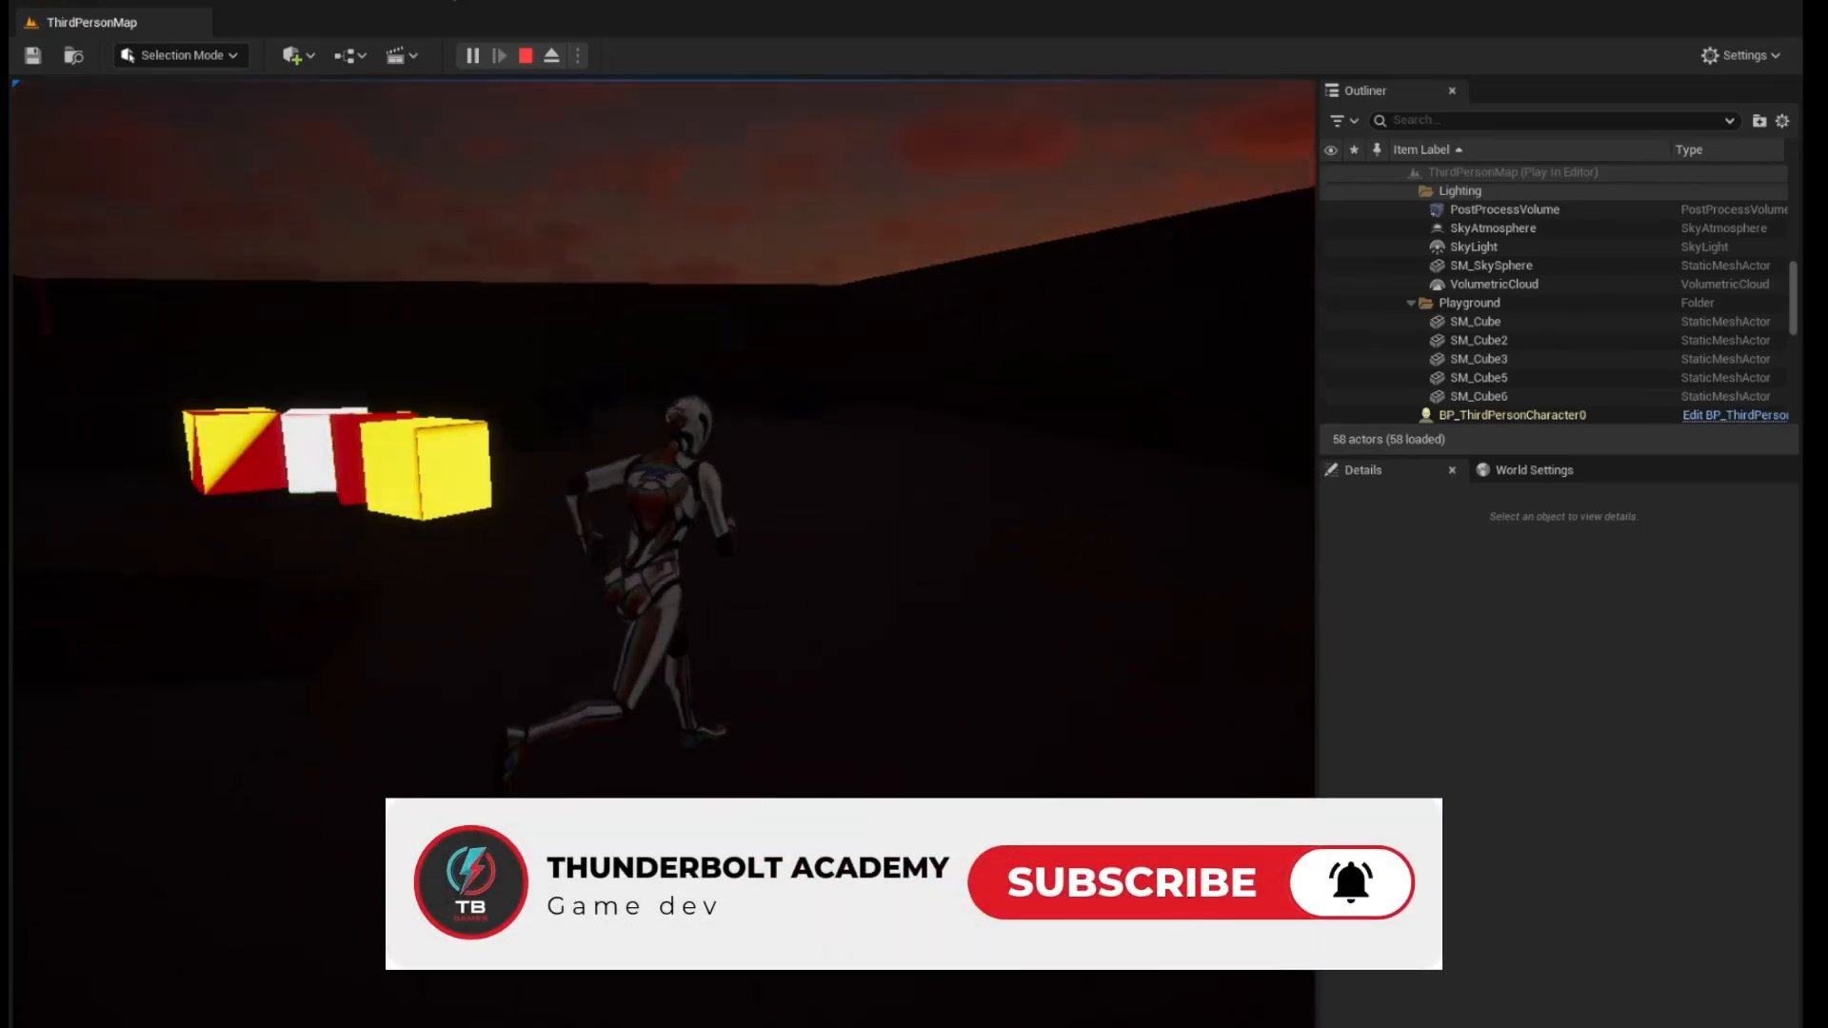
pyautogui.press('d')
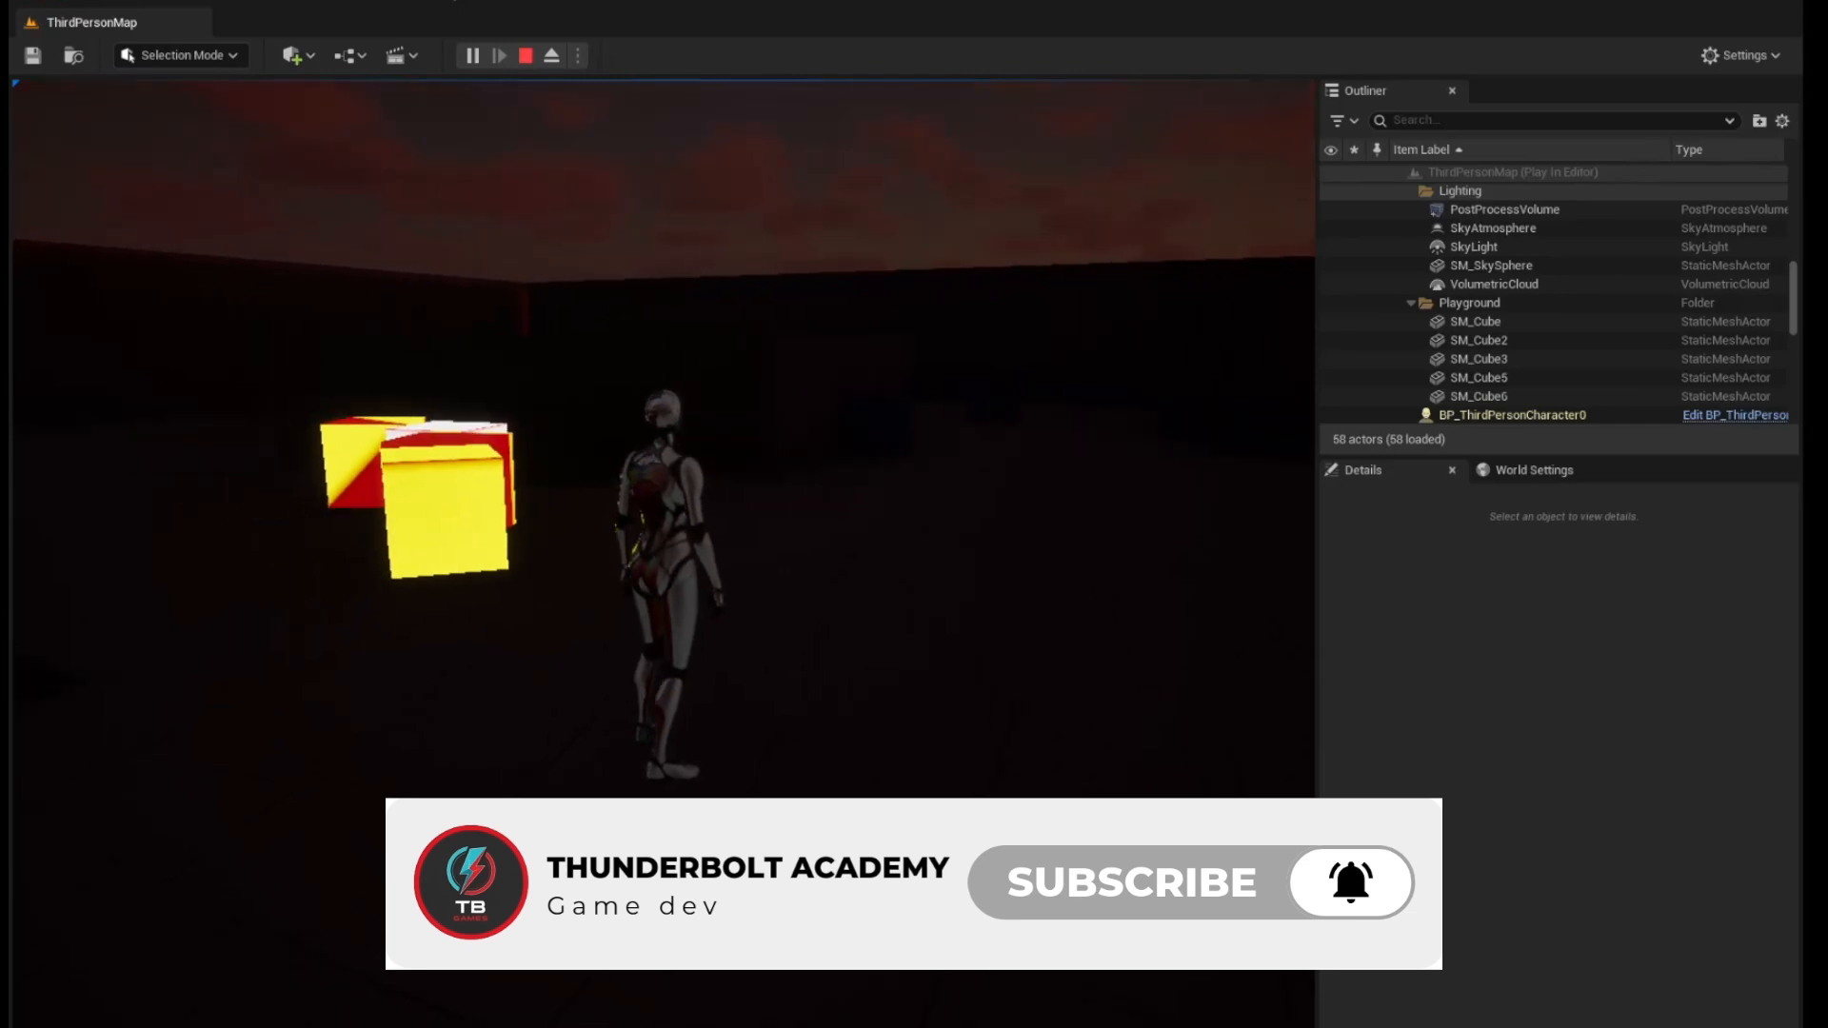
pyautogui.press('d')
pyautogui.press('w')
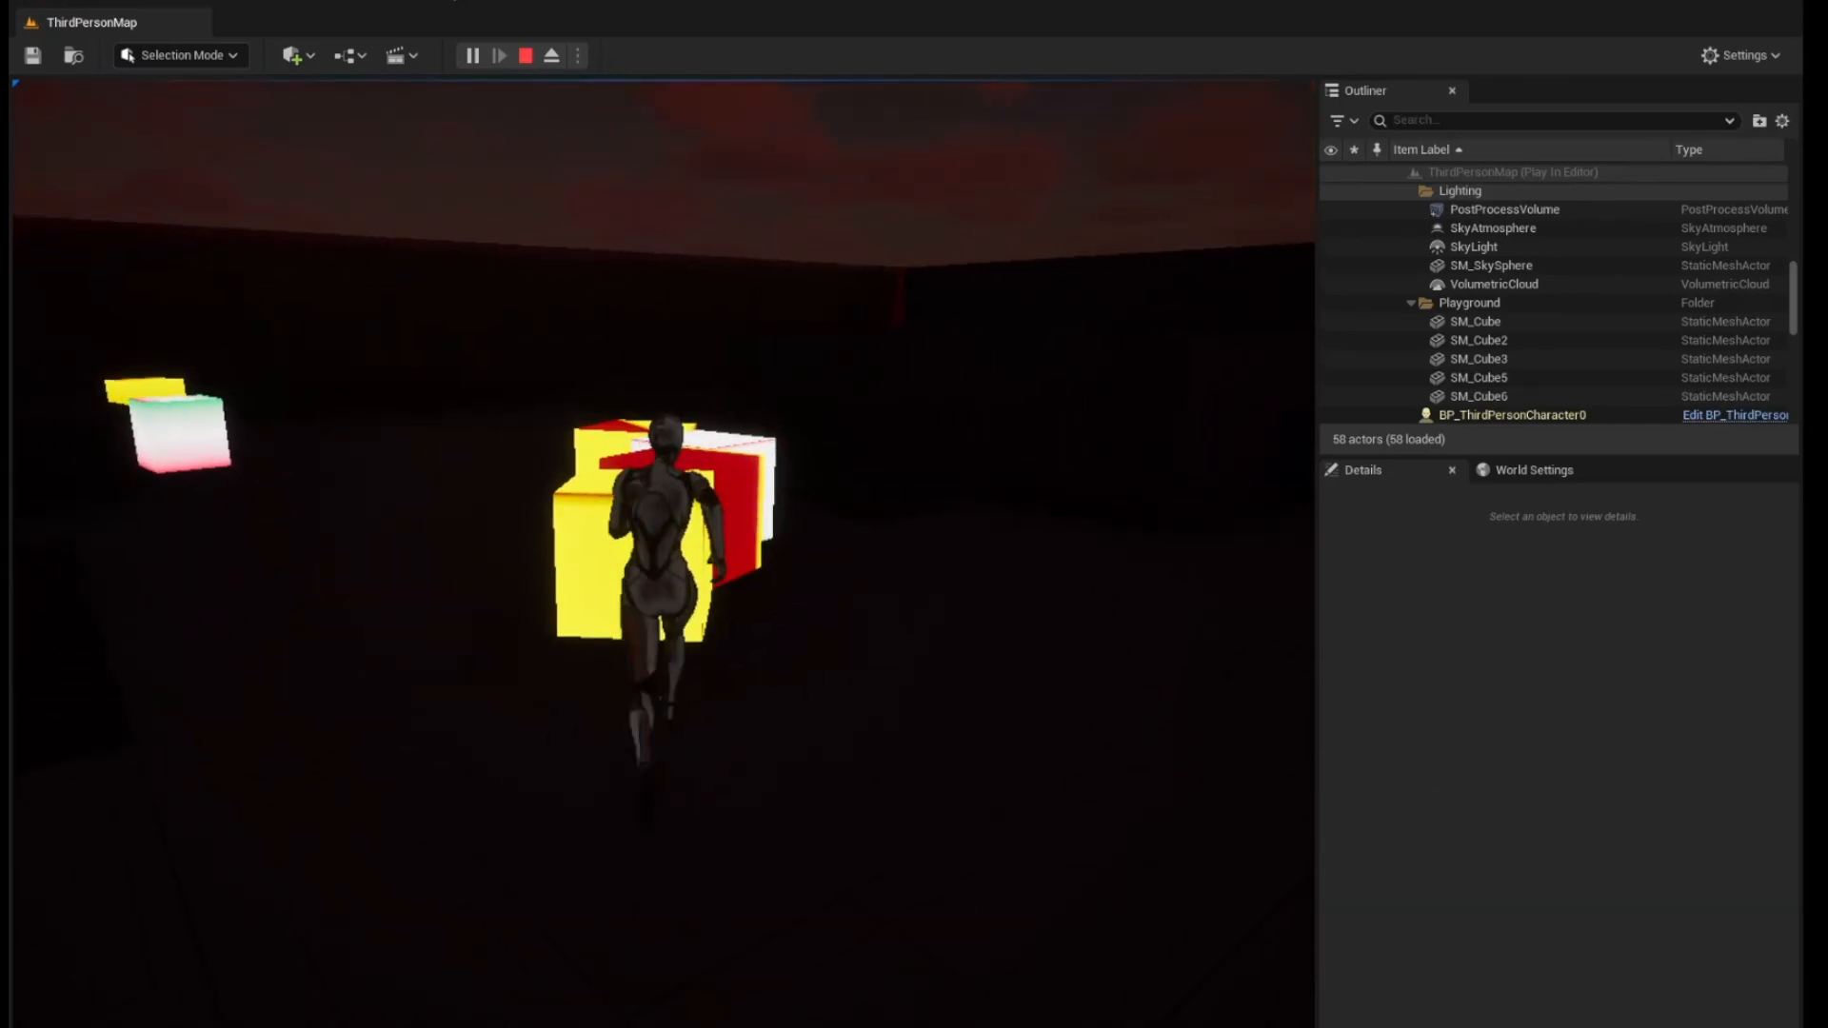
pyautogui.press('space')
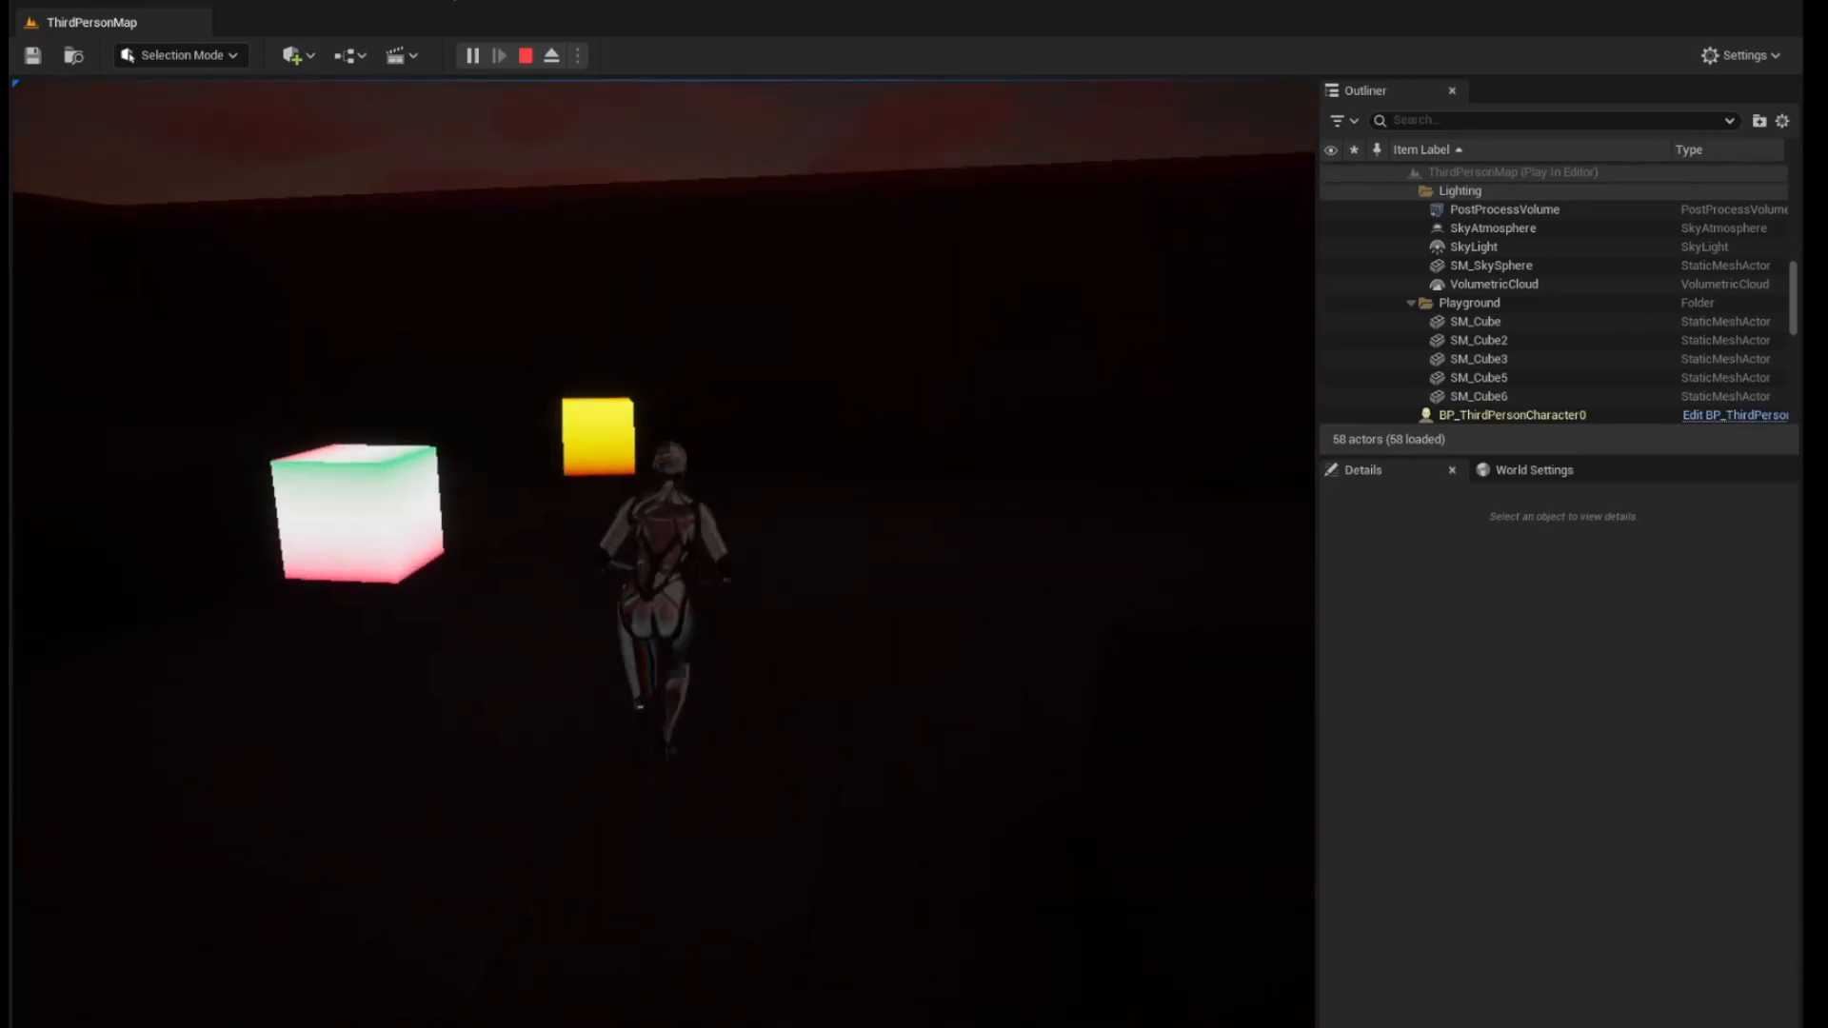
pyautogui.press('space')
pyautogui.press('w')
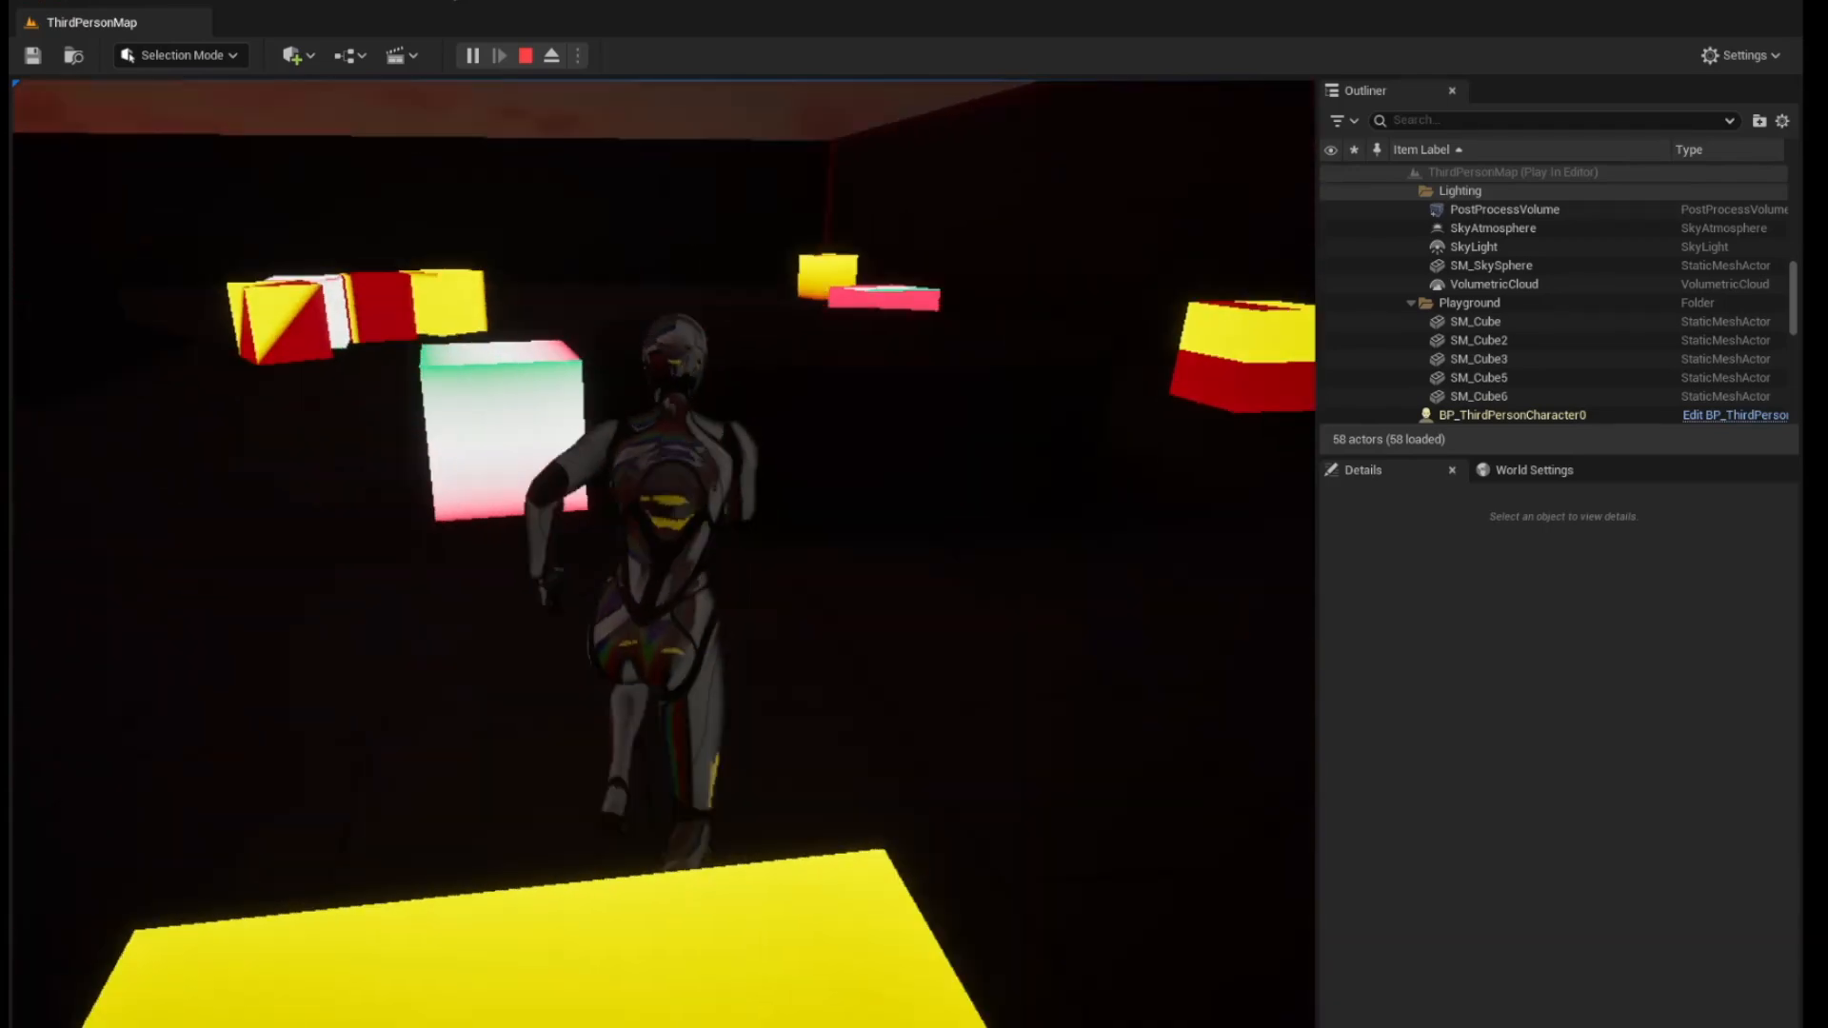
pyautogui.press('w')
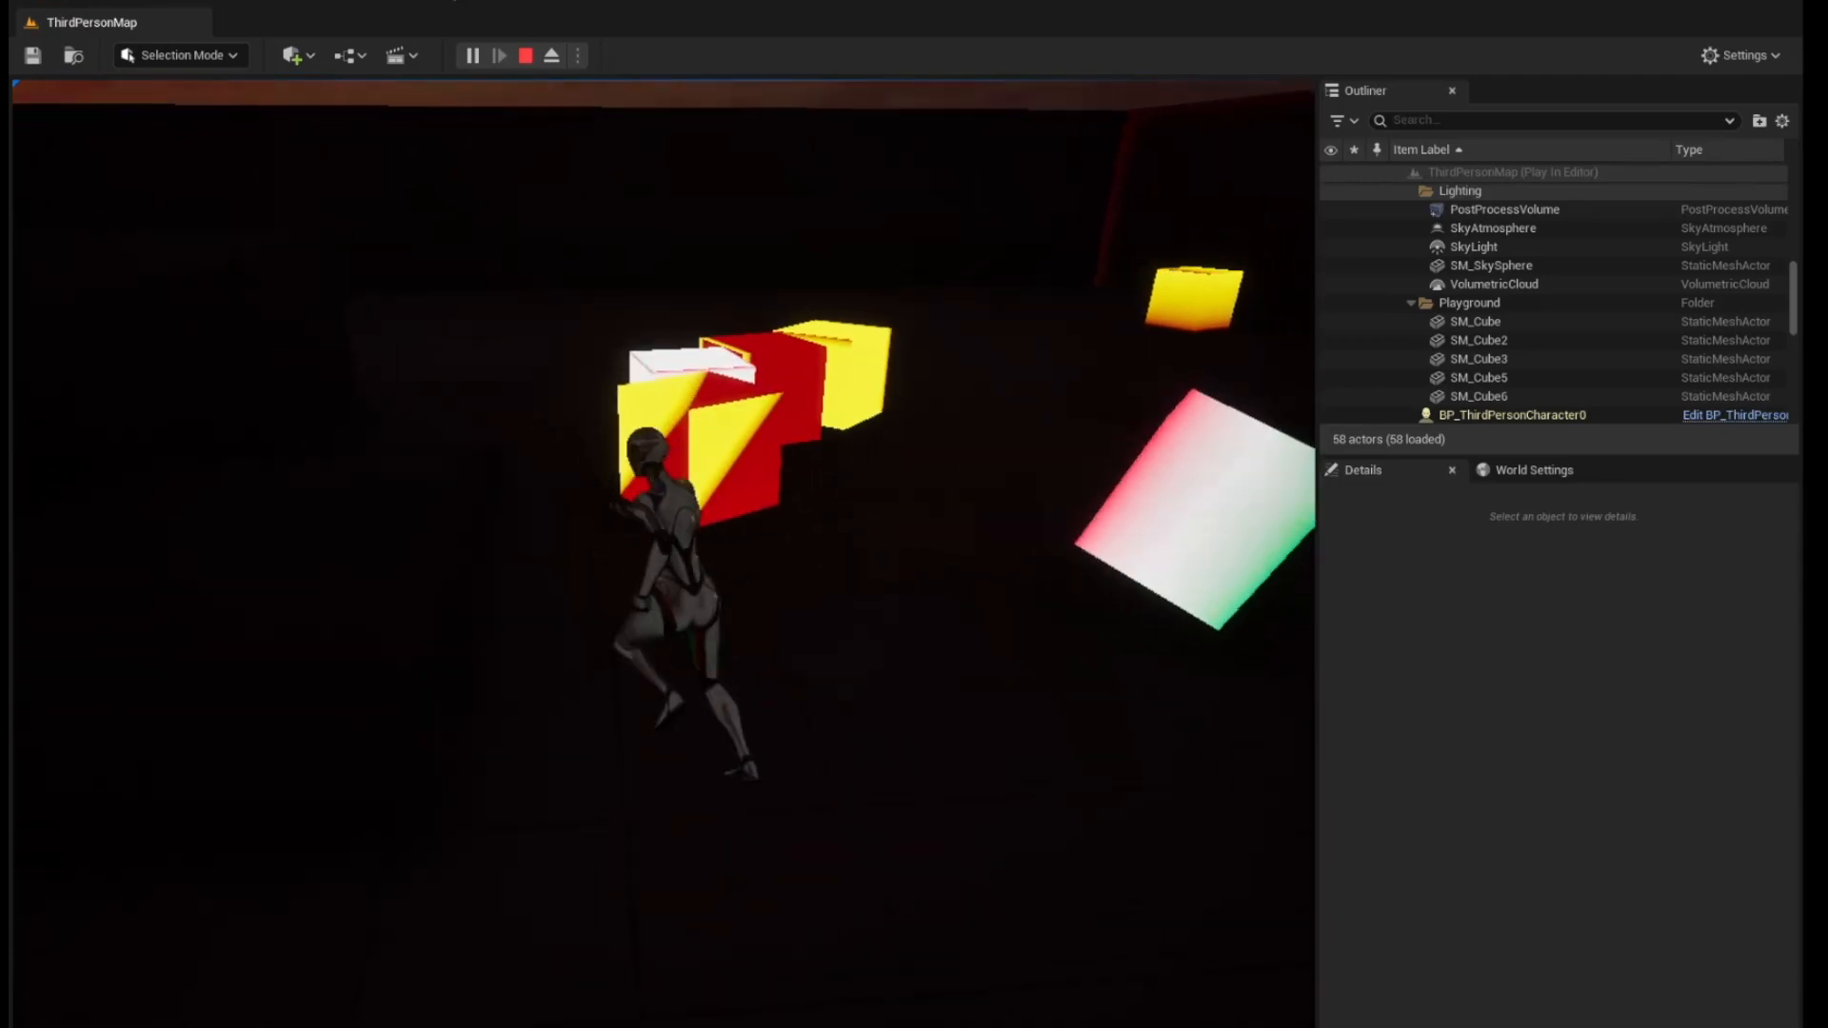
pyautogui.press('w')
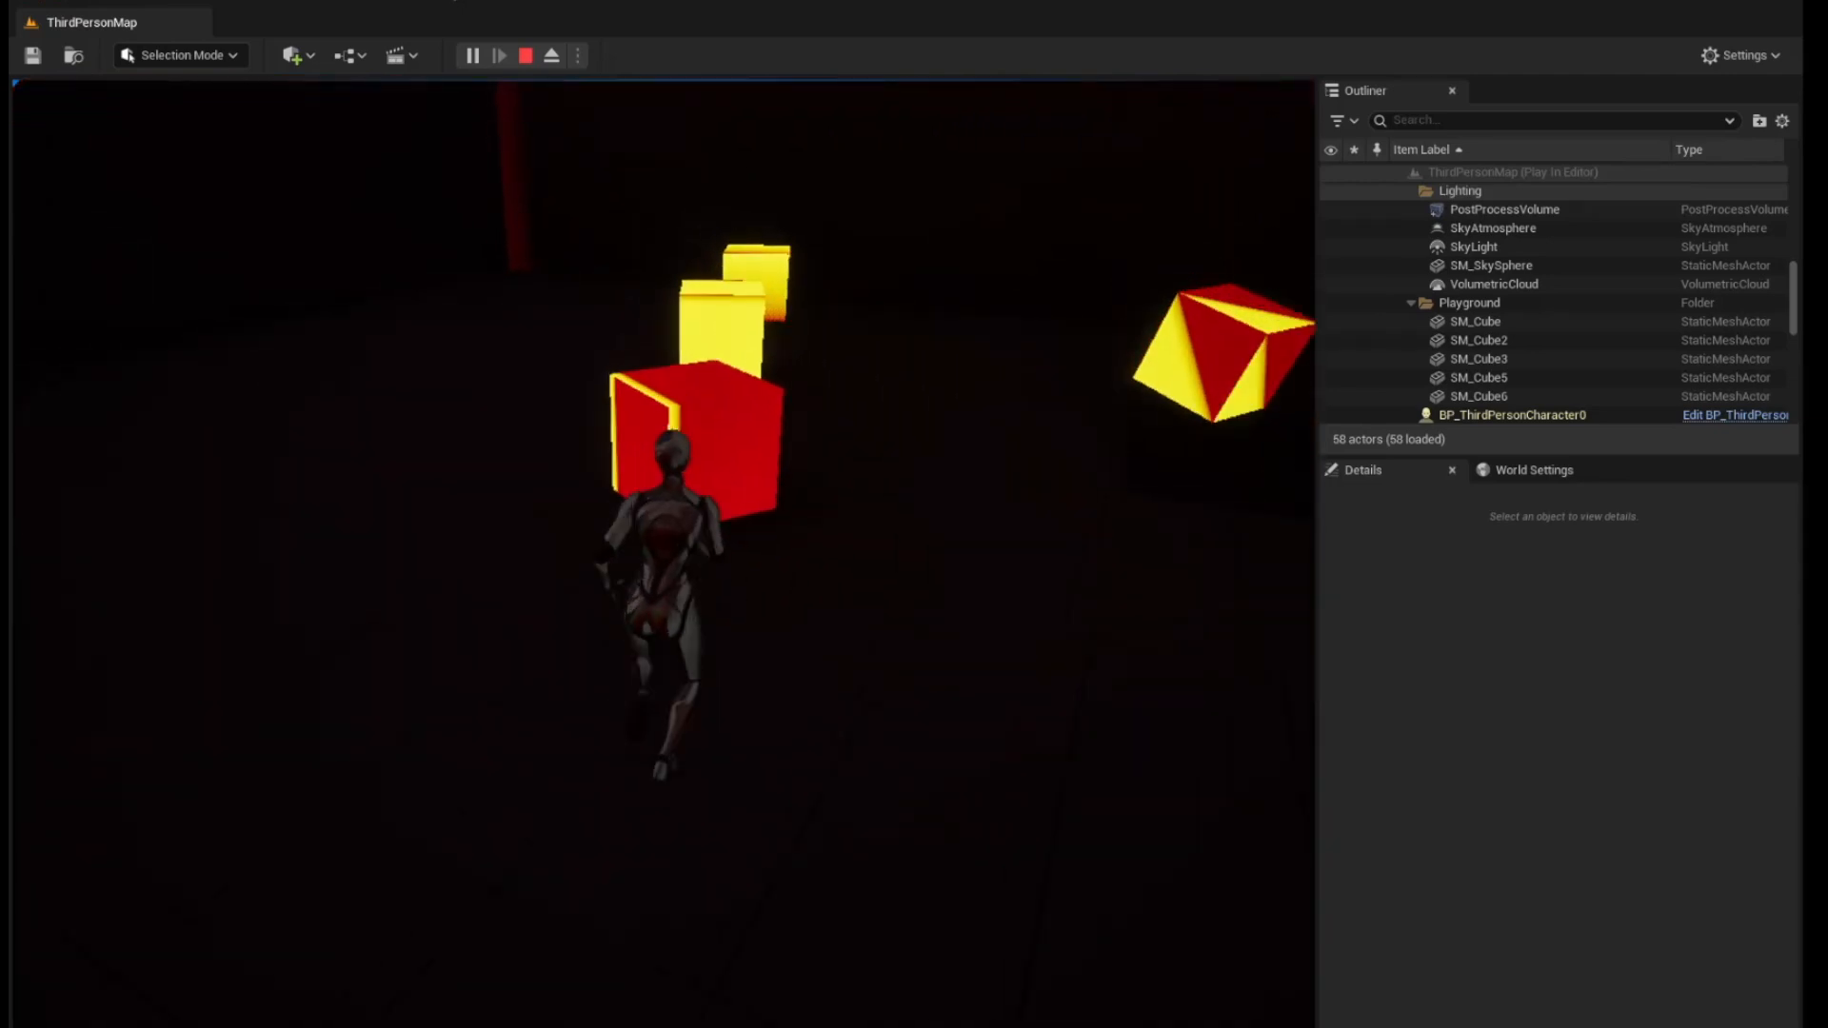
pyautogui.press('d')
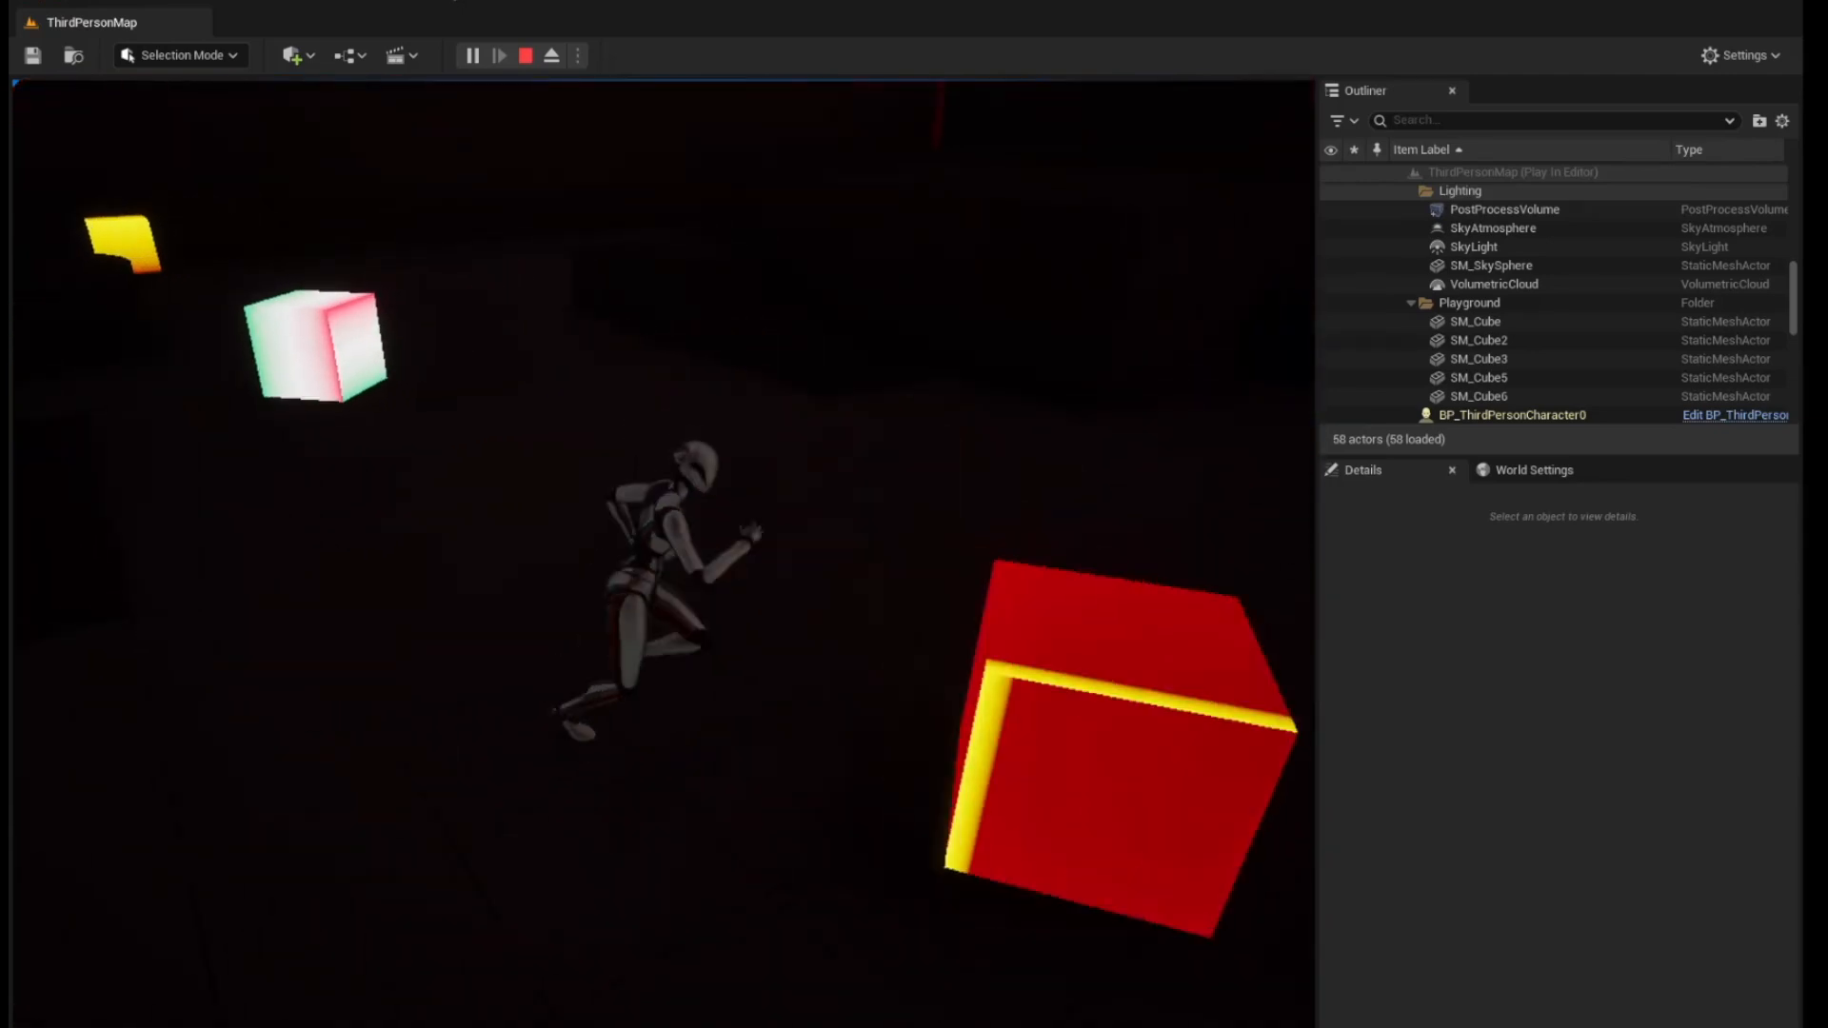